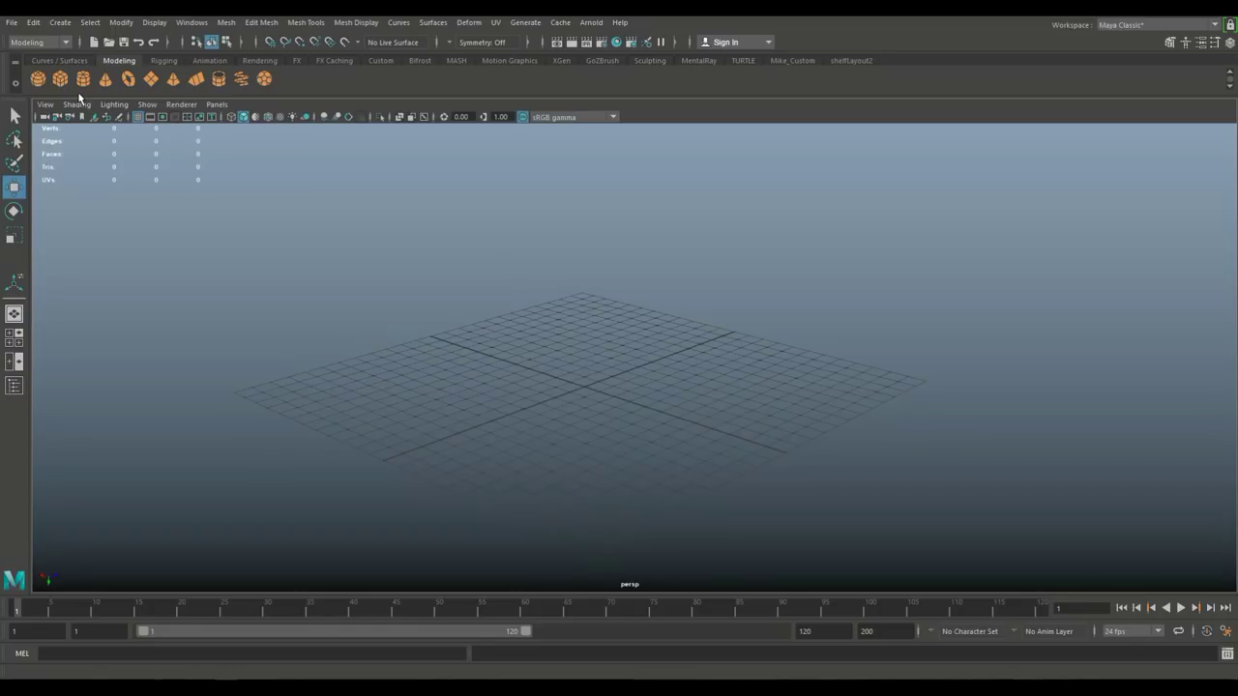
Create a polygon torus and show its creation settings.
left_click(128, 78)
scroll(716, 441, "up", 3)
scroll(735, 427, "up", 5)
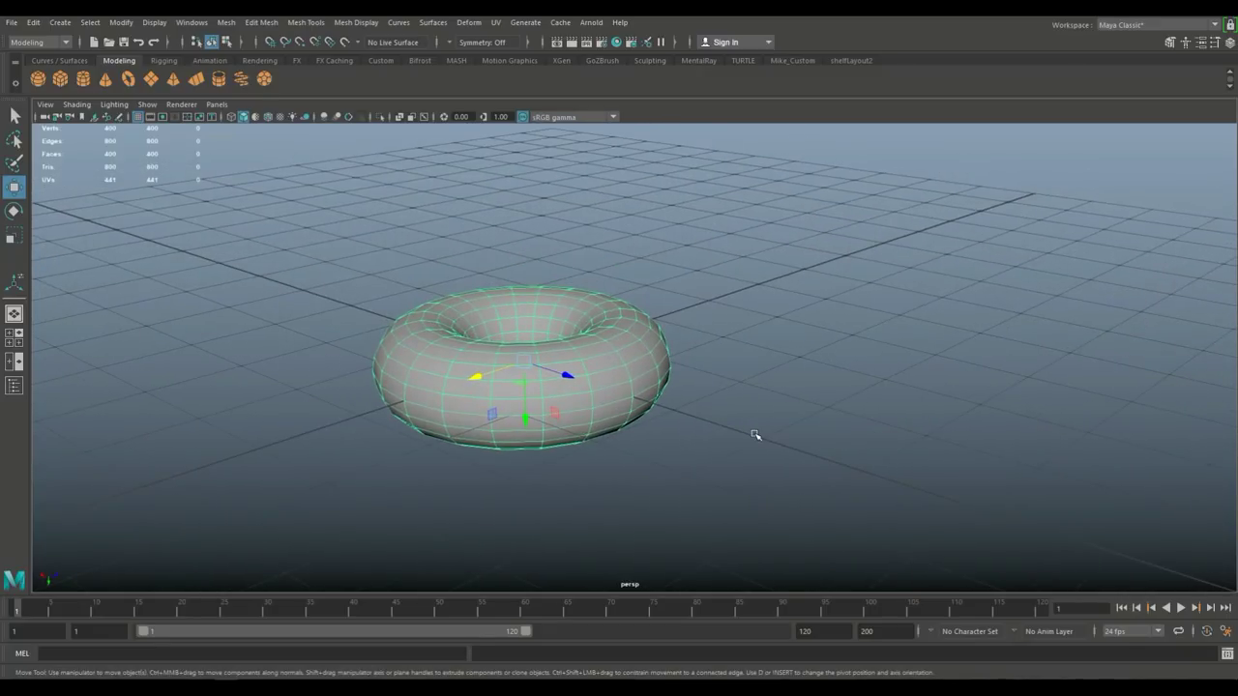
key("ctrl+a")
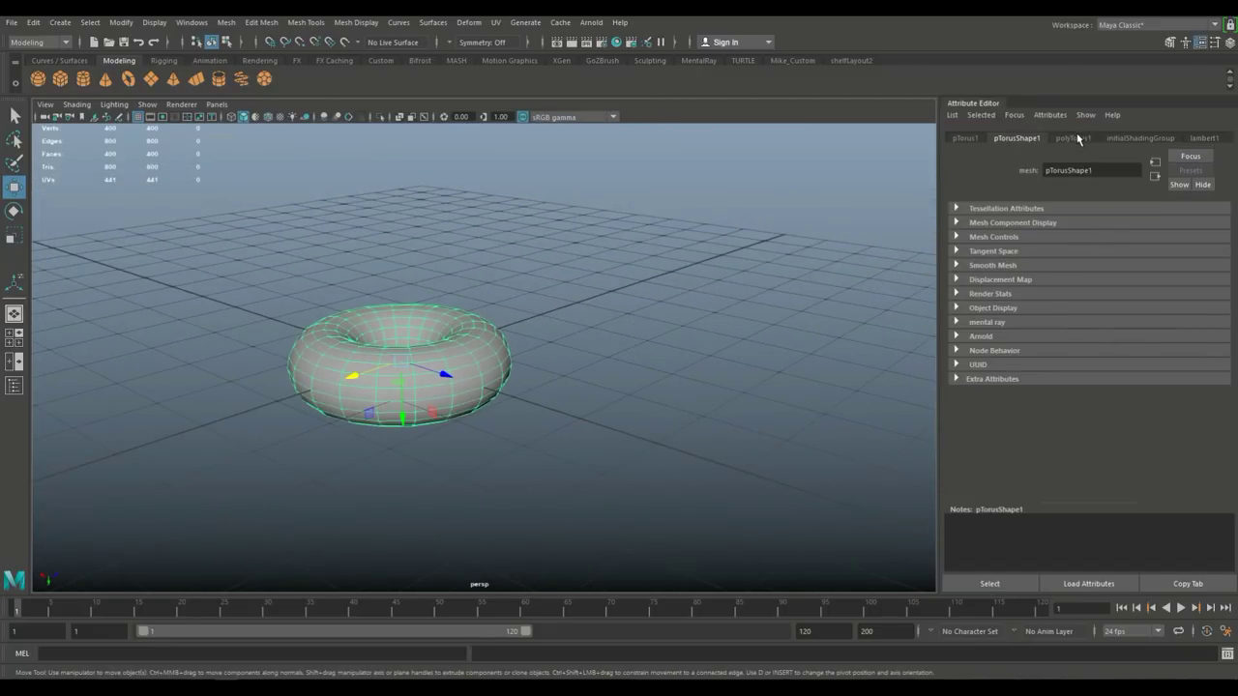
left_click(1073, 138)
Try the torus with 8 and with 12 subdivisions for both axis and height.
double_click(1081, 268)
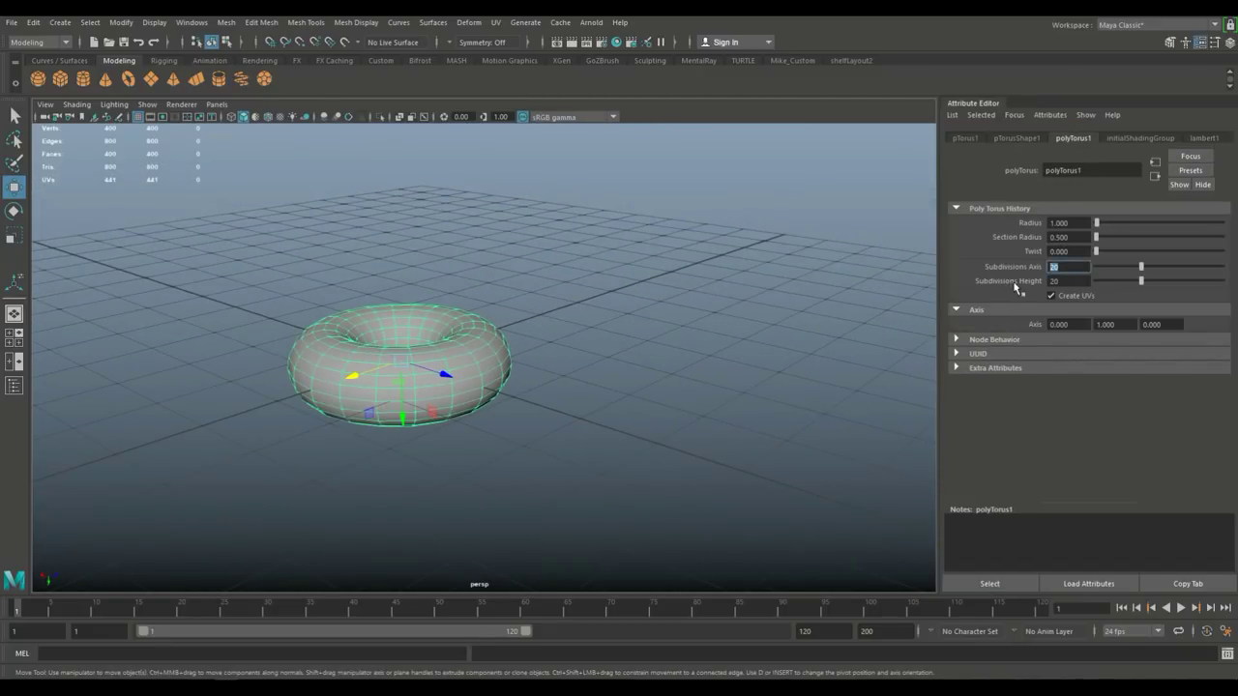
key("Tab")
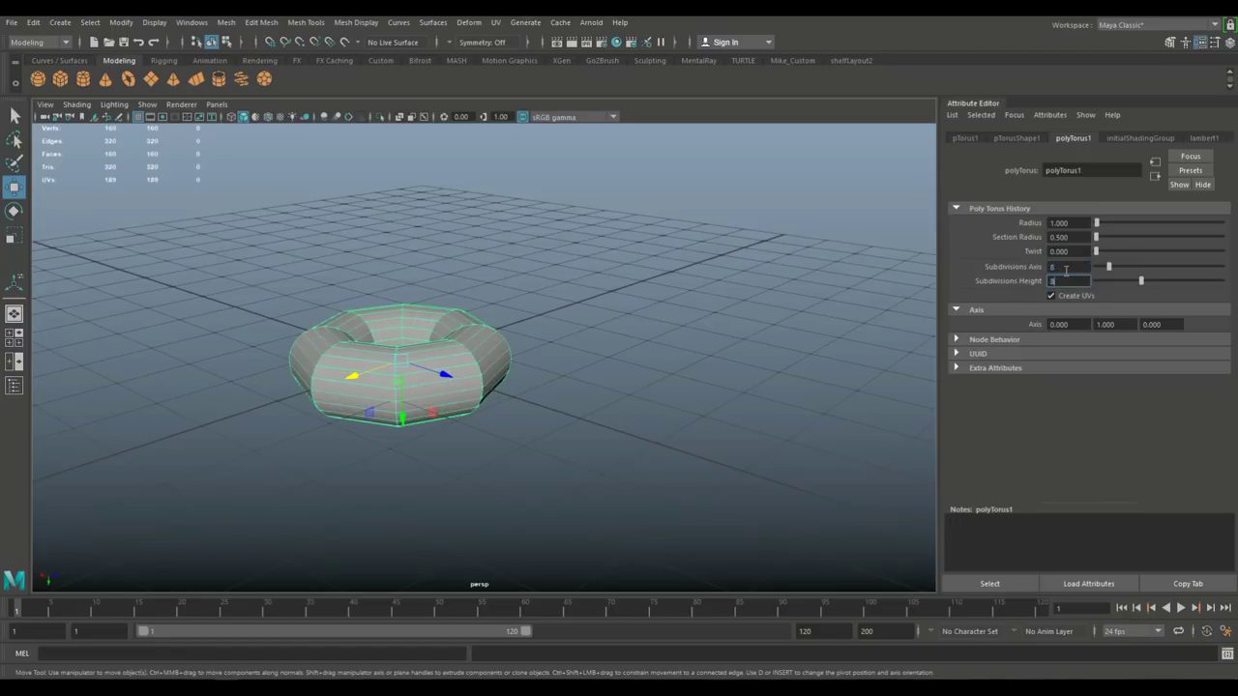
double_click(1066, 268)
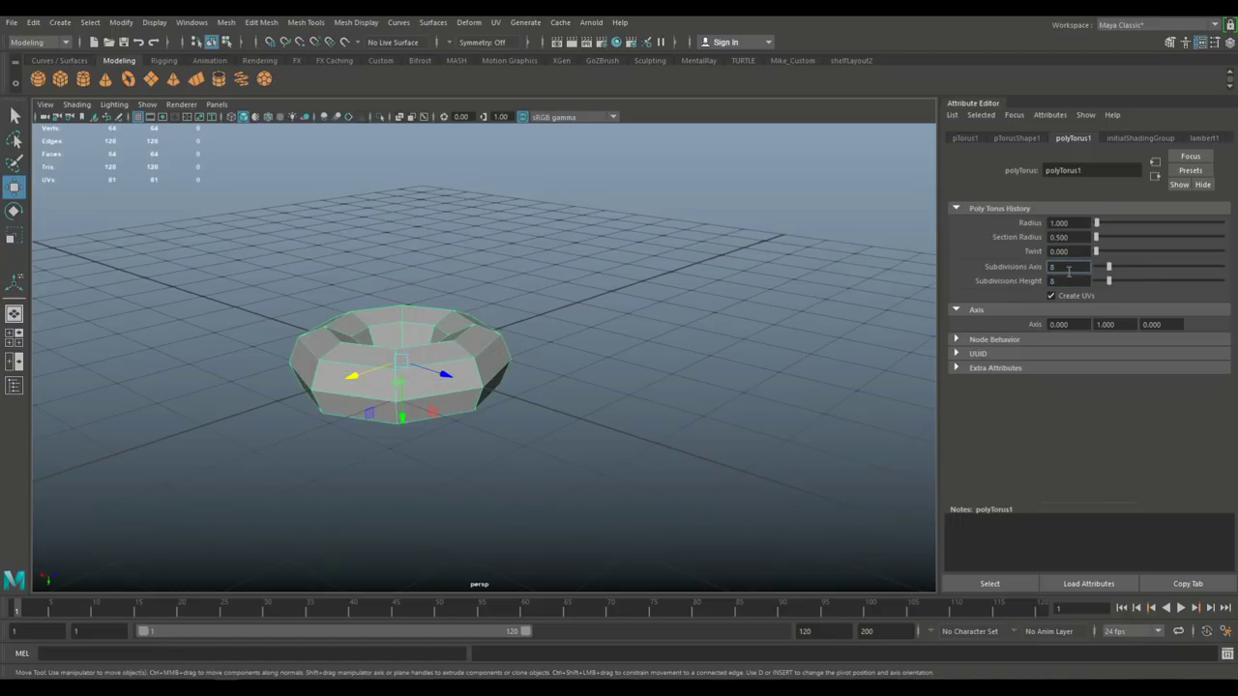
type("12")
key("Tab")
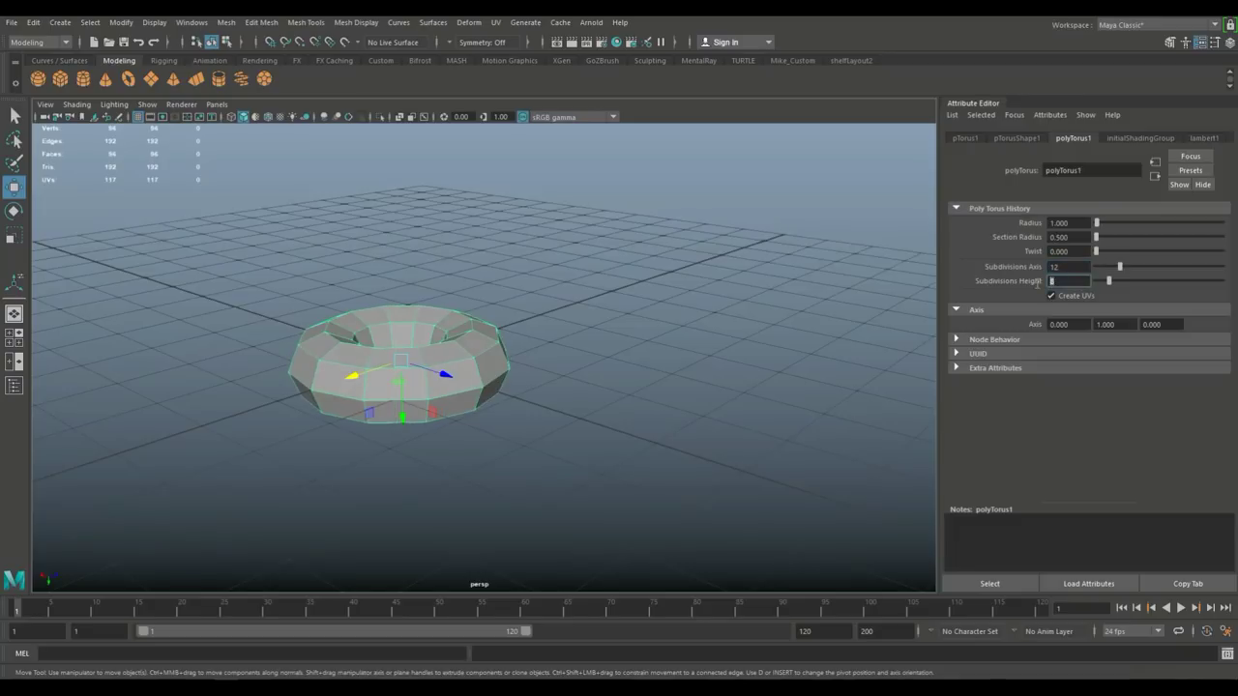
type("12")
key("Return")
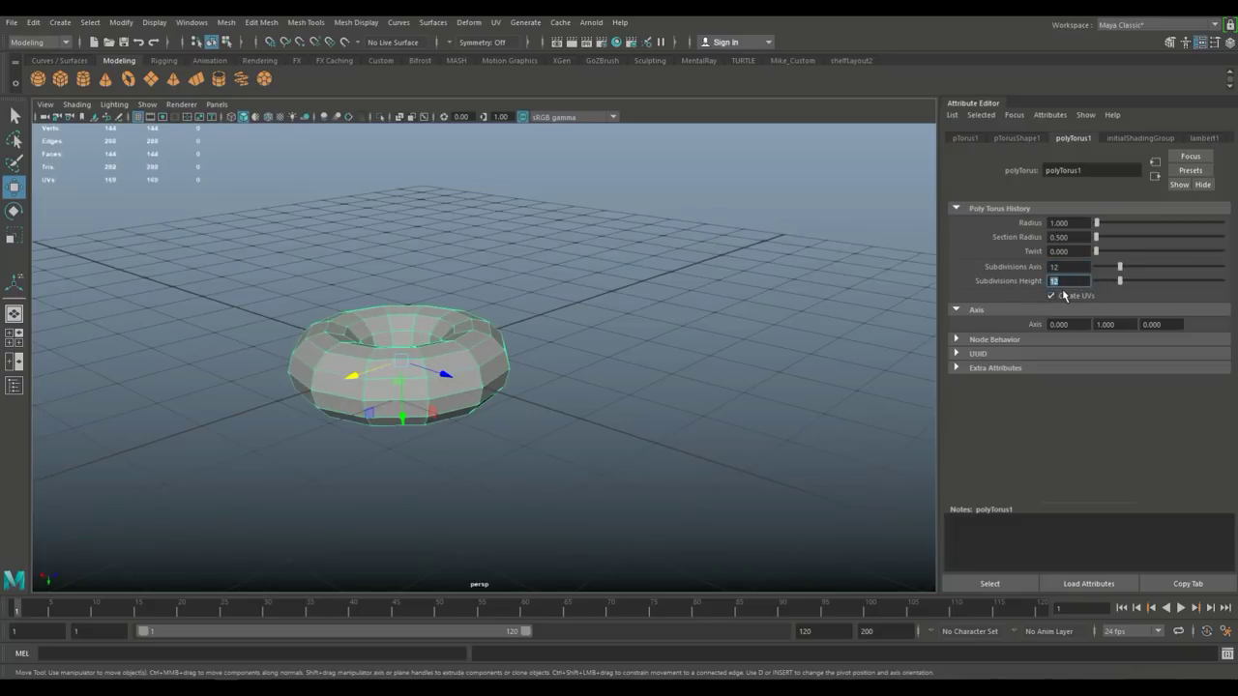
left_click(537, 360)
left_click_drag(537, 360, 589, 435, "alt")
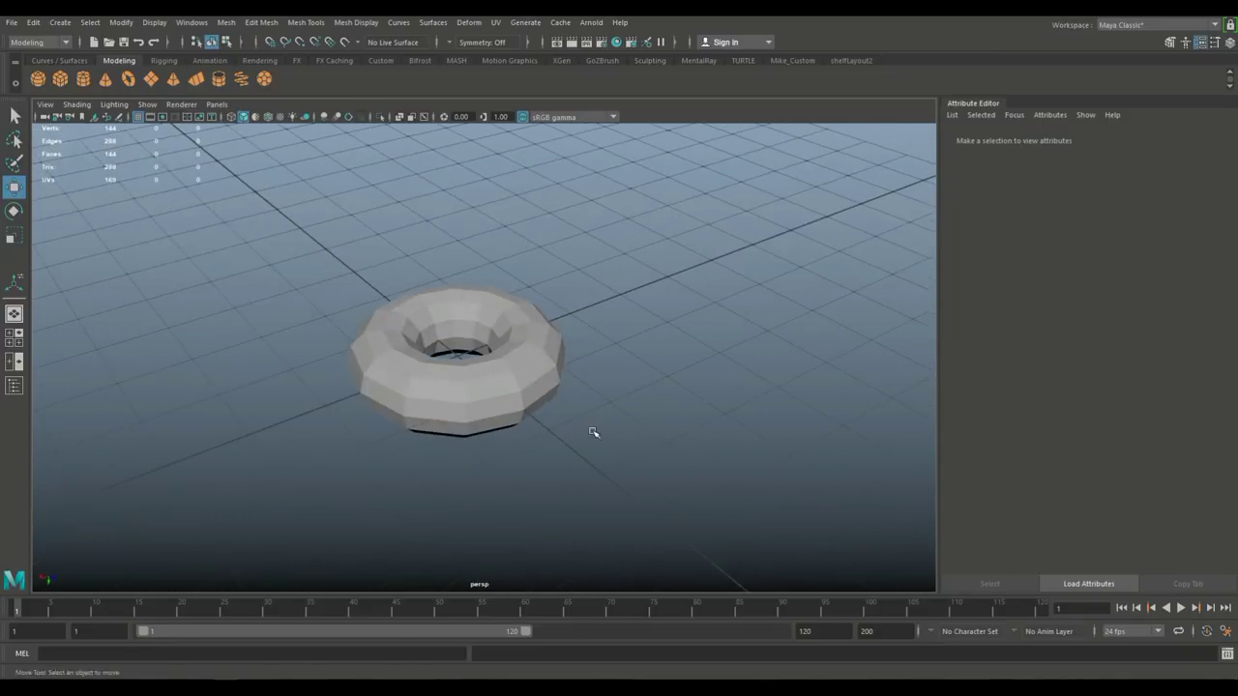
Set the torus's axis and height subdivisions to 16.
left_click(544, 365)
left_click(1077, 266)
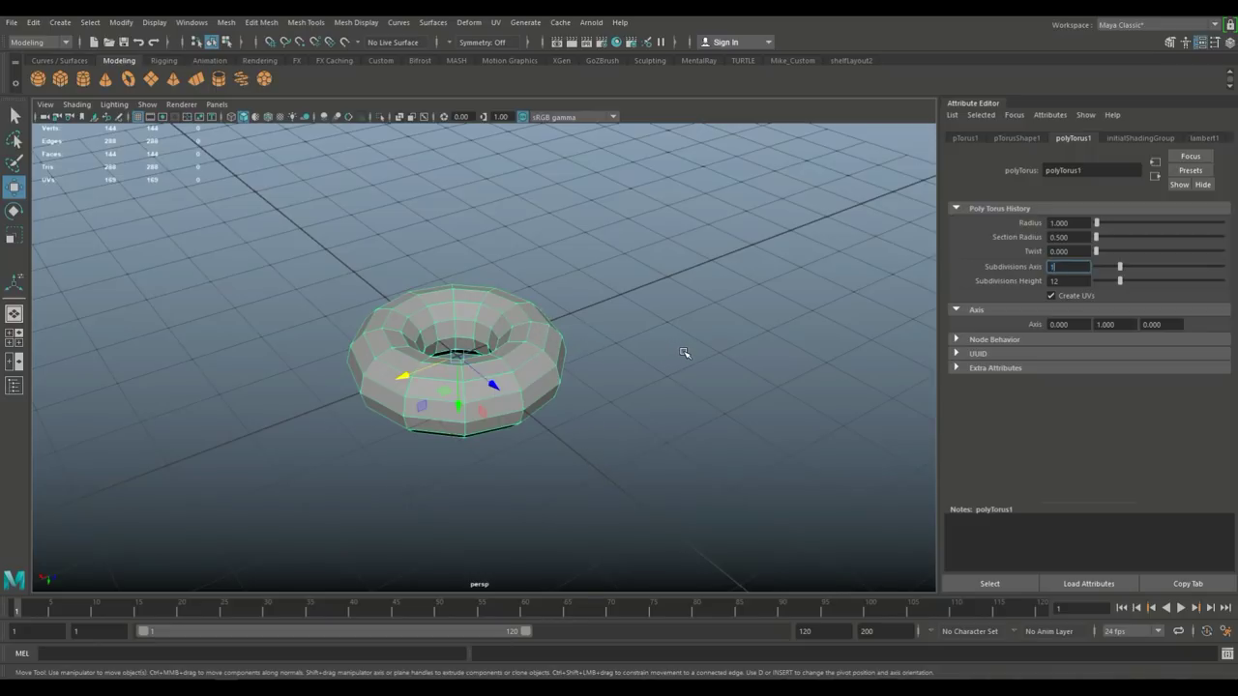
key("Return")
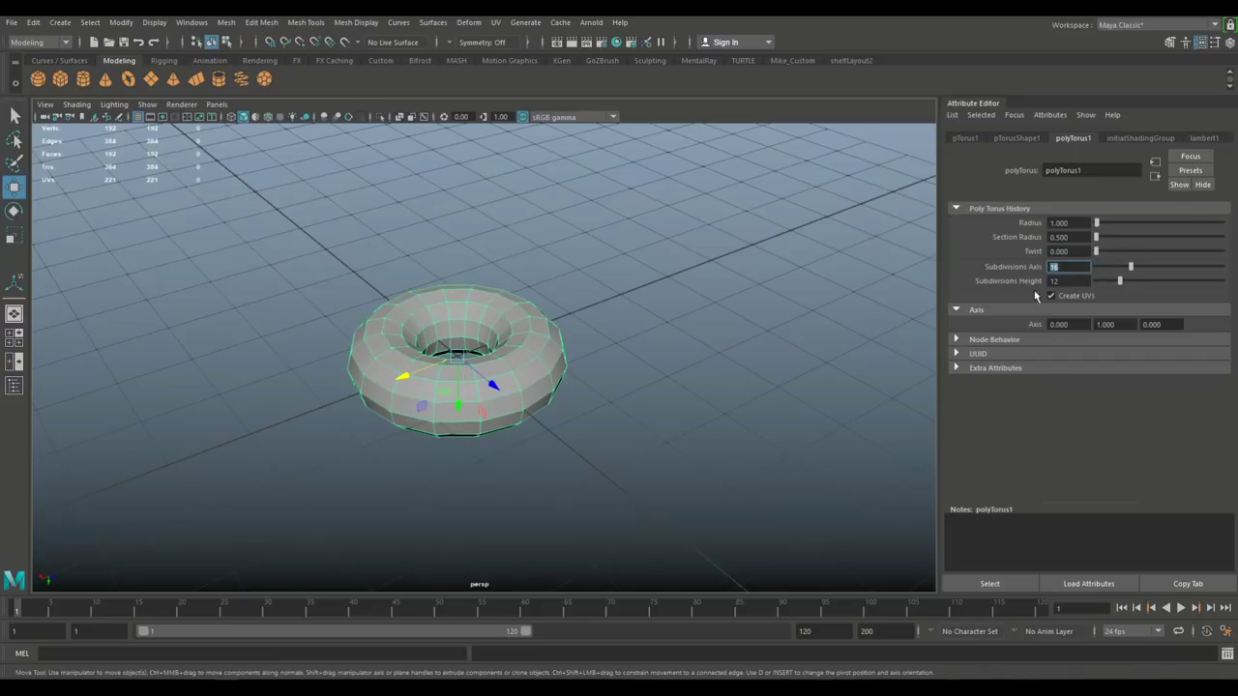
key("Tab")
type("16")
key("Return")
left_click(597, 348)
left_click(553, 347)
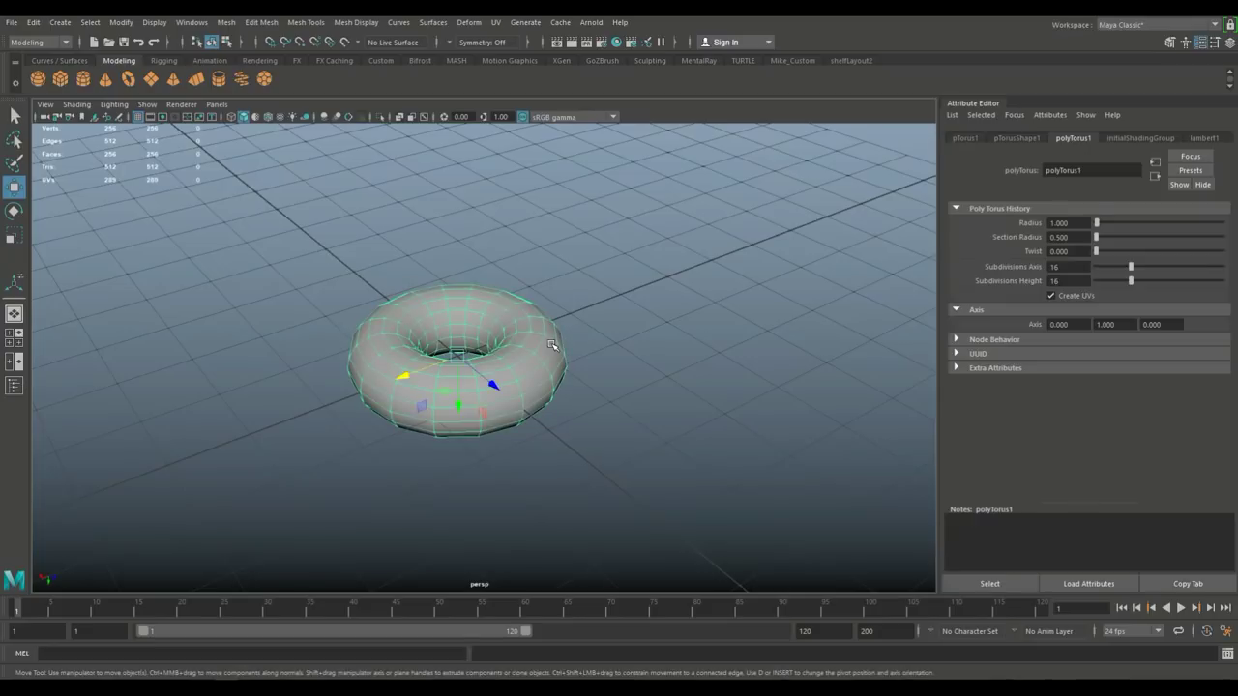
In the top view, select the faces in the torus's lower-right quarter and delete them.
left_click(14, 337)
key("space")
key("f")
scroll(535, 263, "up", 3)
right_click_drag(535, 263, 548, 305)
left_click_drag(665, 369, 501, 504)
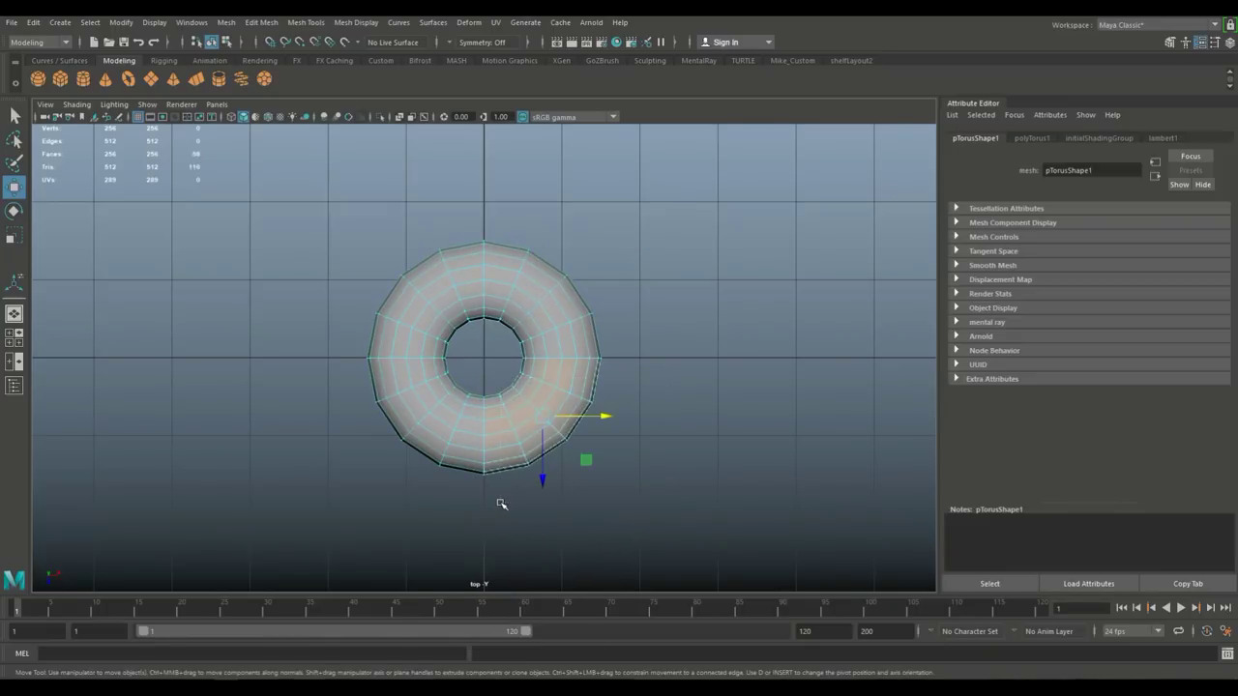
key("Delete")
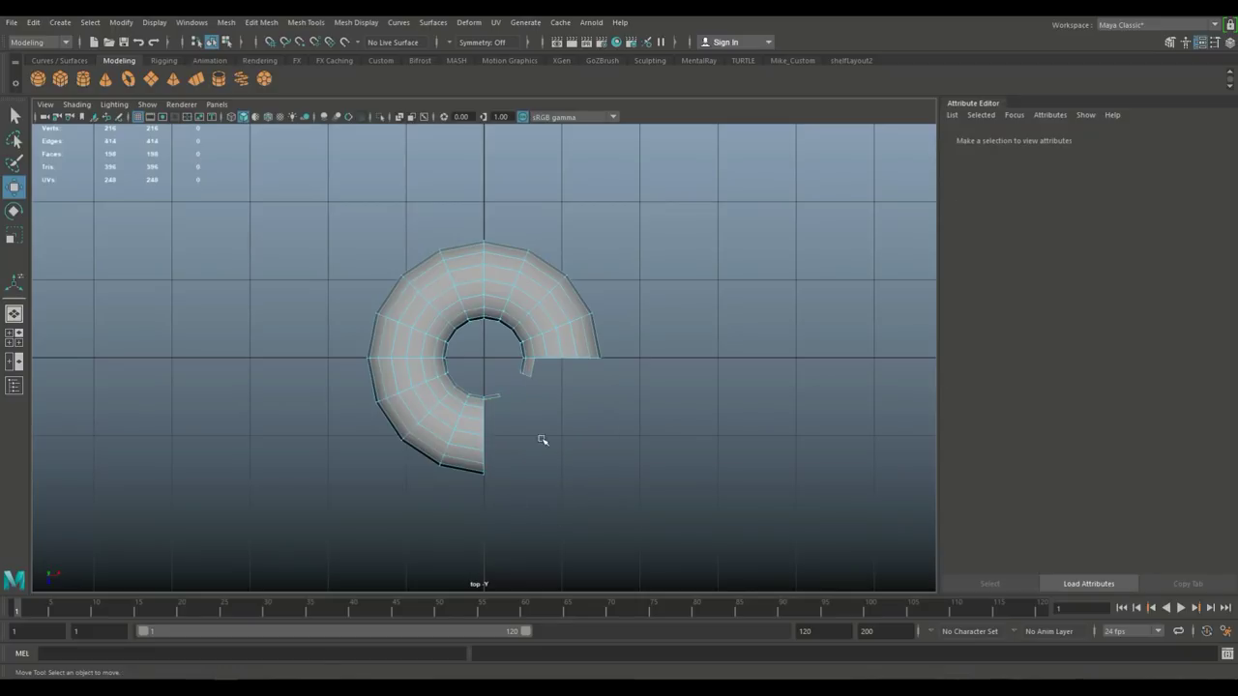
Delete the leftover inner faces and the entire lower-left quarter of the torus.
left_click_drag(502, 504, 512, 405)
left_click_drag(513, 393, 513, 393)
left_click_drag(279, 370, 547, 531)
key("Delete")
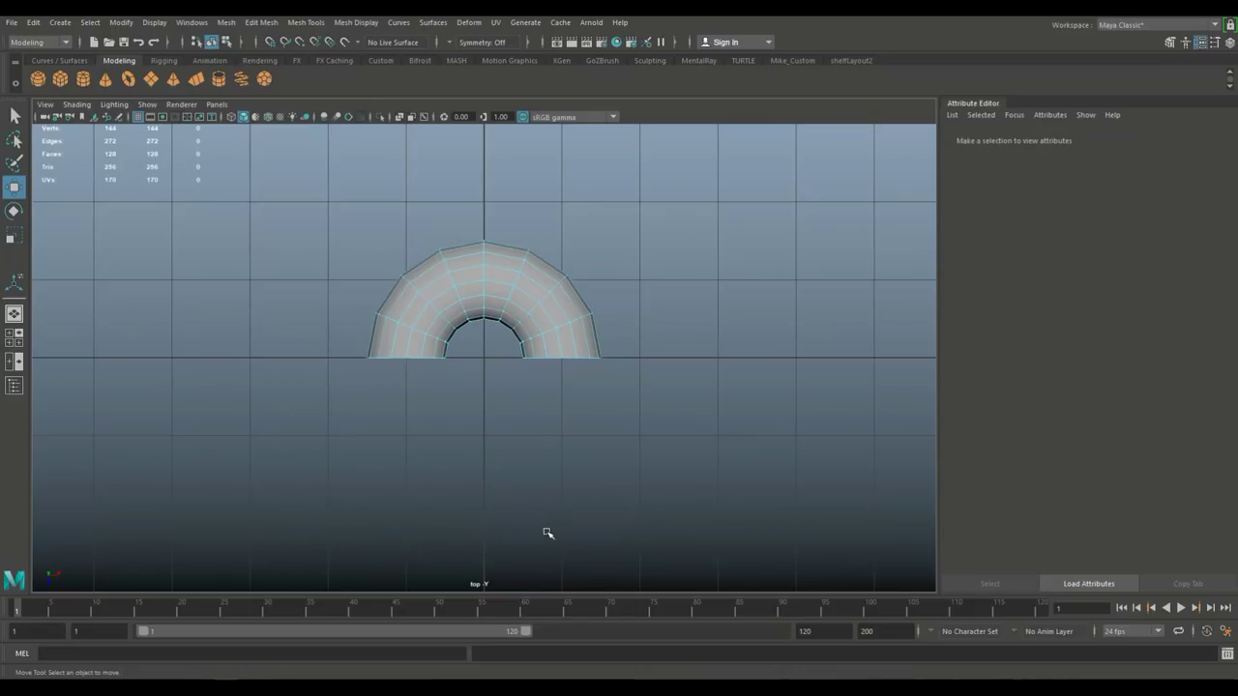
Detach the right half of the arc's faces and move that piece along X to about 10.4 cm.
left_click_drag(499, 387, 645, 481)
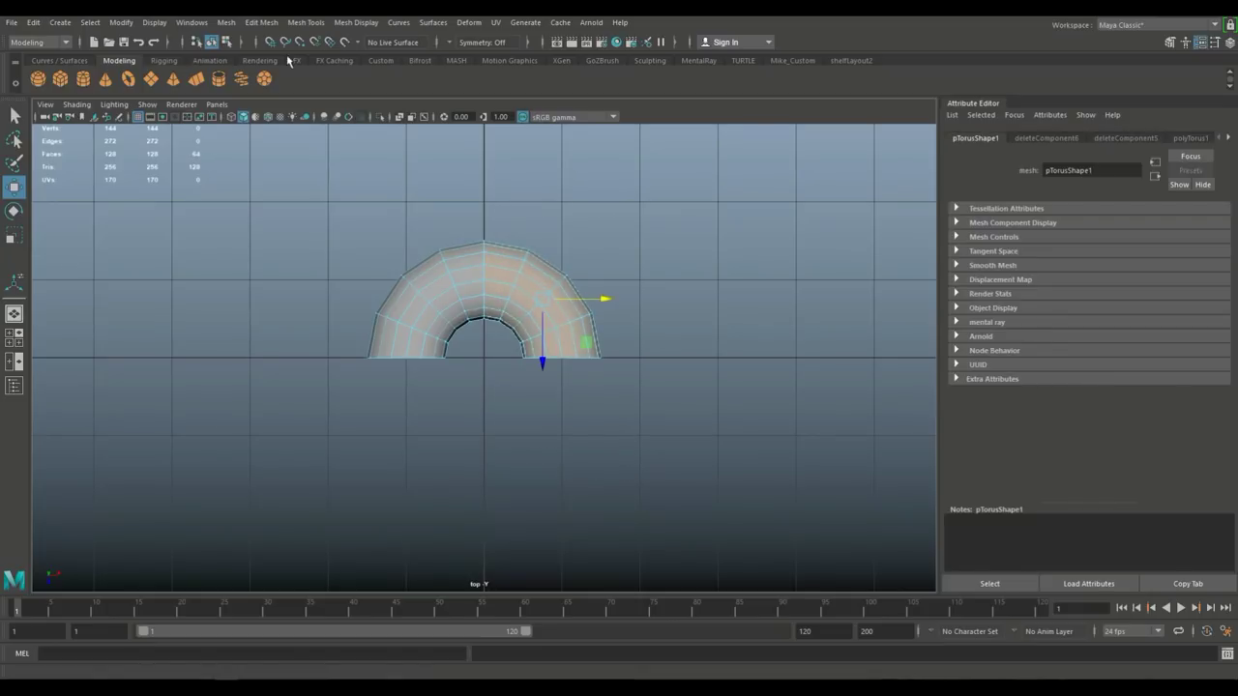
left_click(225, 22)
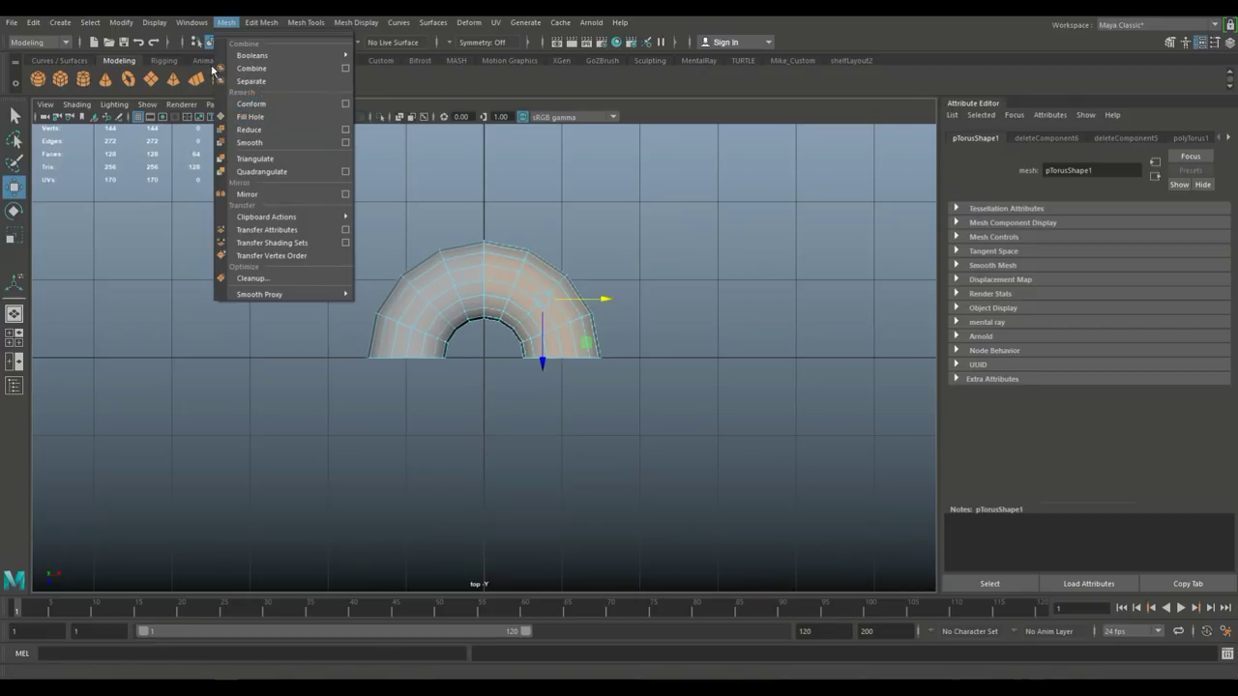
mouse_move(261, 22)
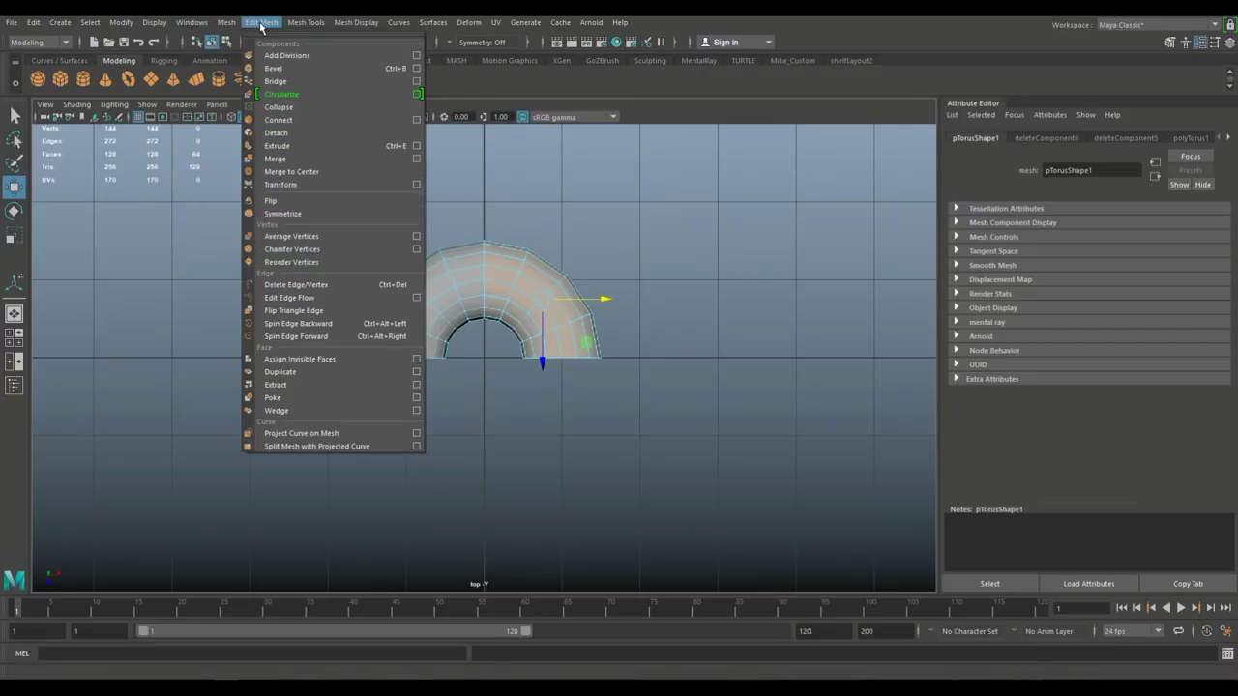
left_click(290, 133)
left_click_drag(604, 302, 879, 299)
scroll(778, 392, "down", 4)
left_click_drag(696, 337, 894, 336)
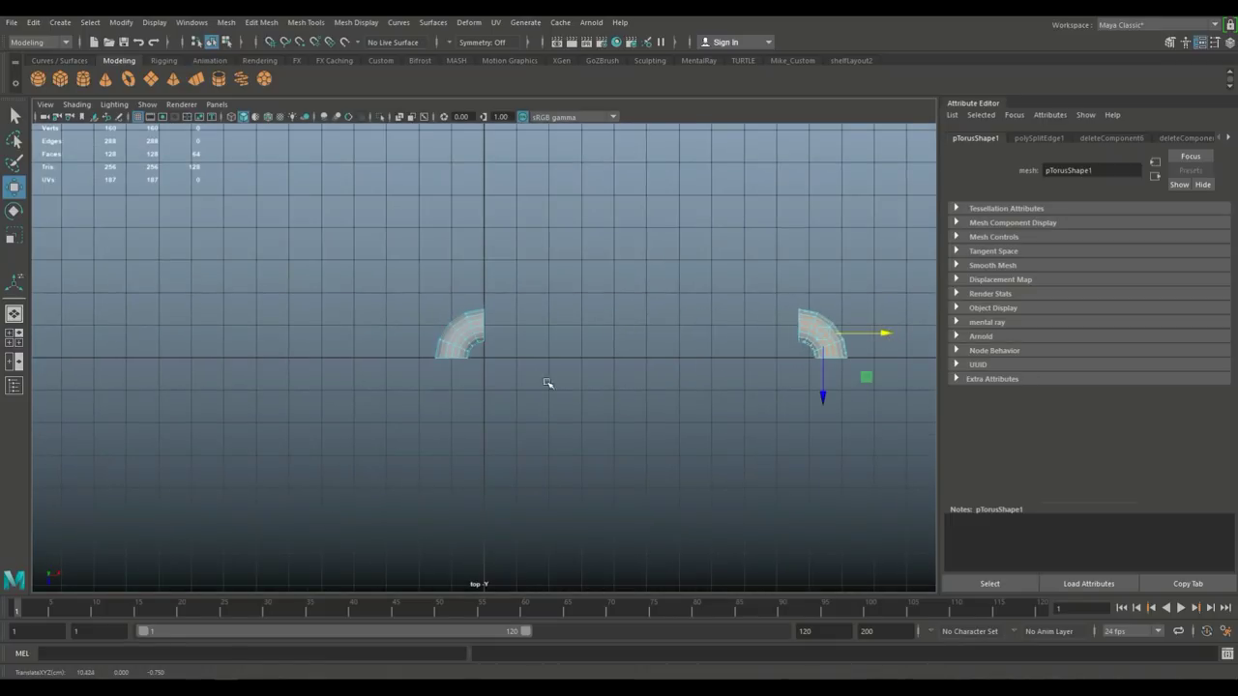
Bridge the facing open edge loops of the two elbow pieces with a linear path and 5 divisions.
key("space")
key("space")
scroll(484, 436, "down", 5)
left_click_drag(461, 448, 602, 274, "alt")
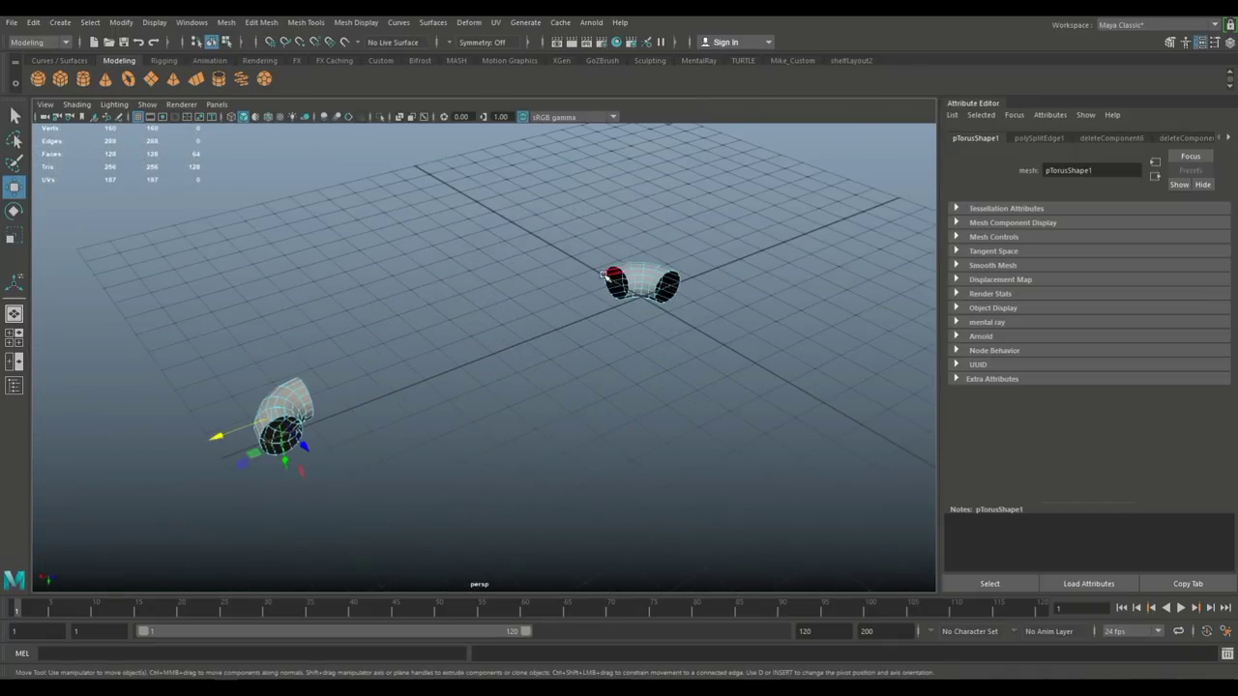
right_click_drag(613, 277, 613, 230)
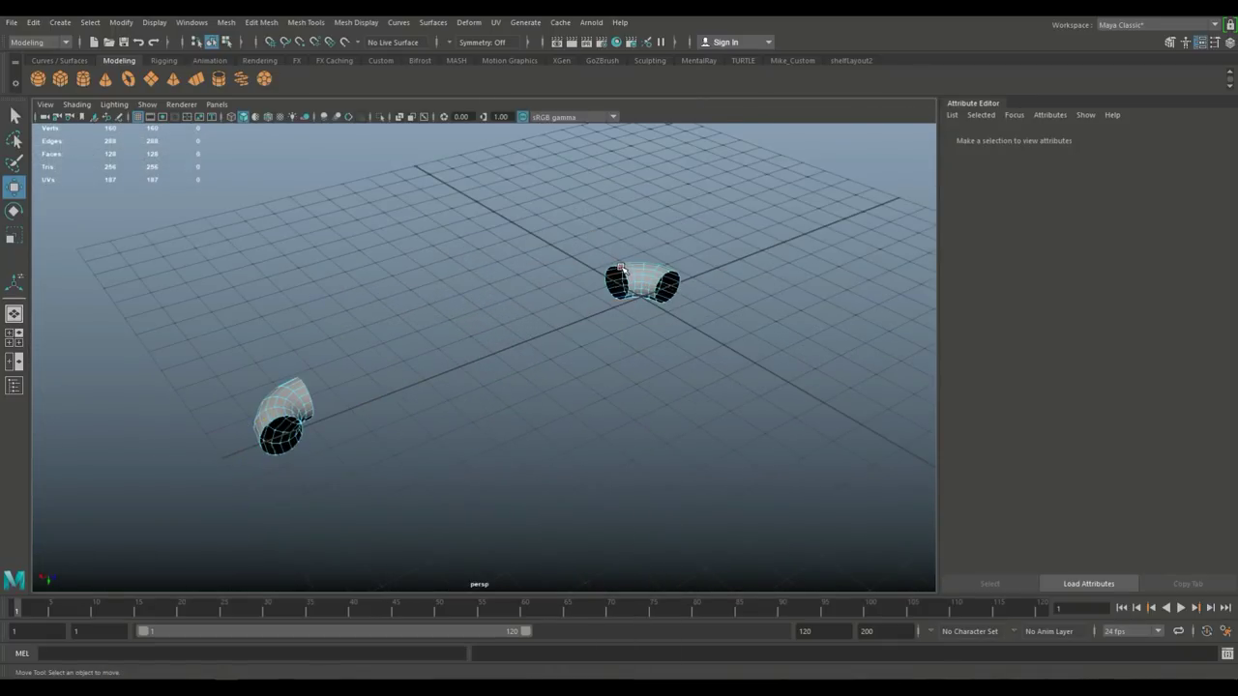
left_click(620, 269)
double_click(313, 399, "shift")
left_click(260, 22)
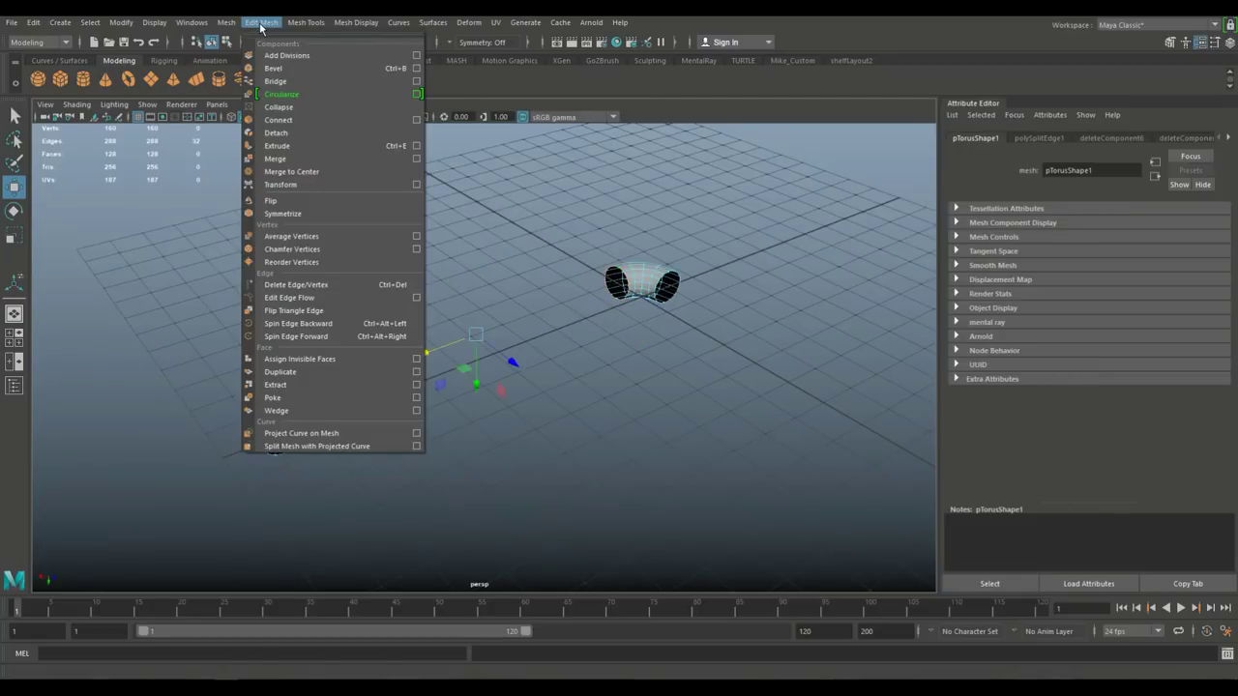
left_click(417, 82)
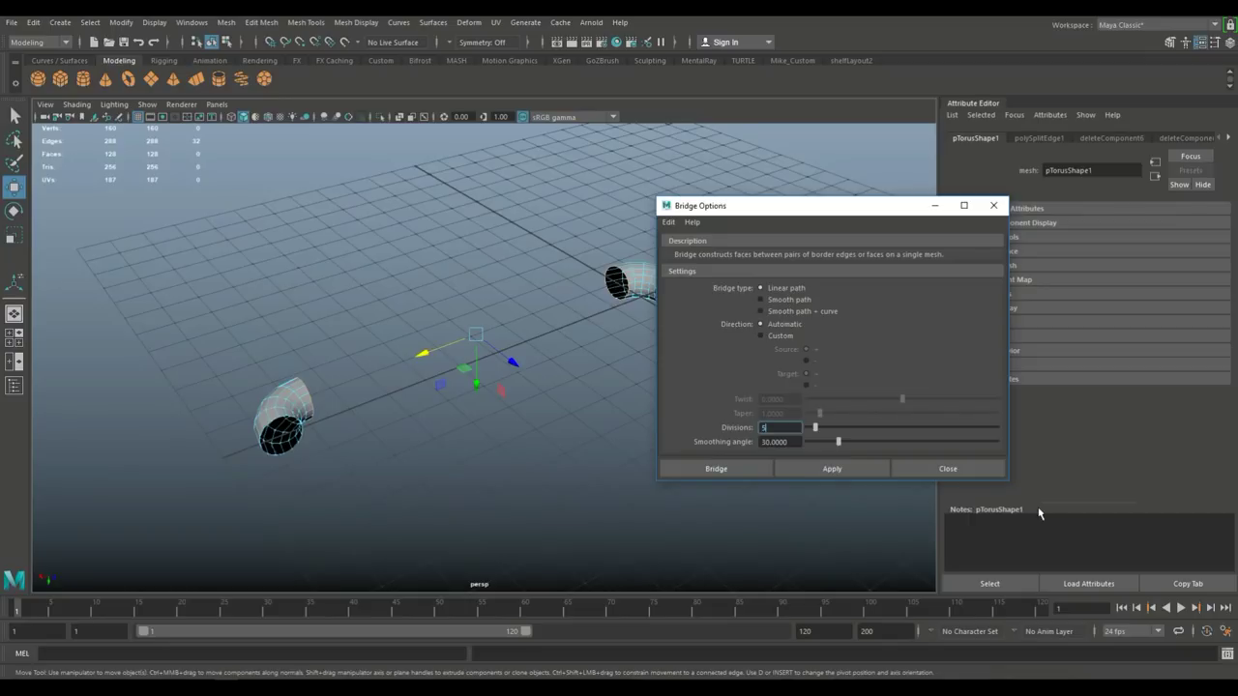
left_click(721, 467)
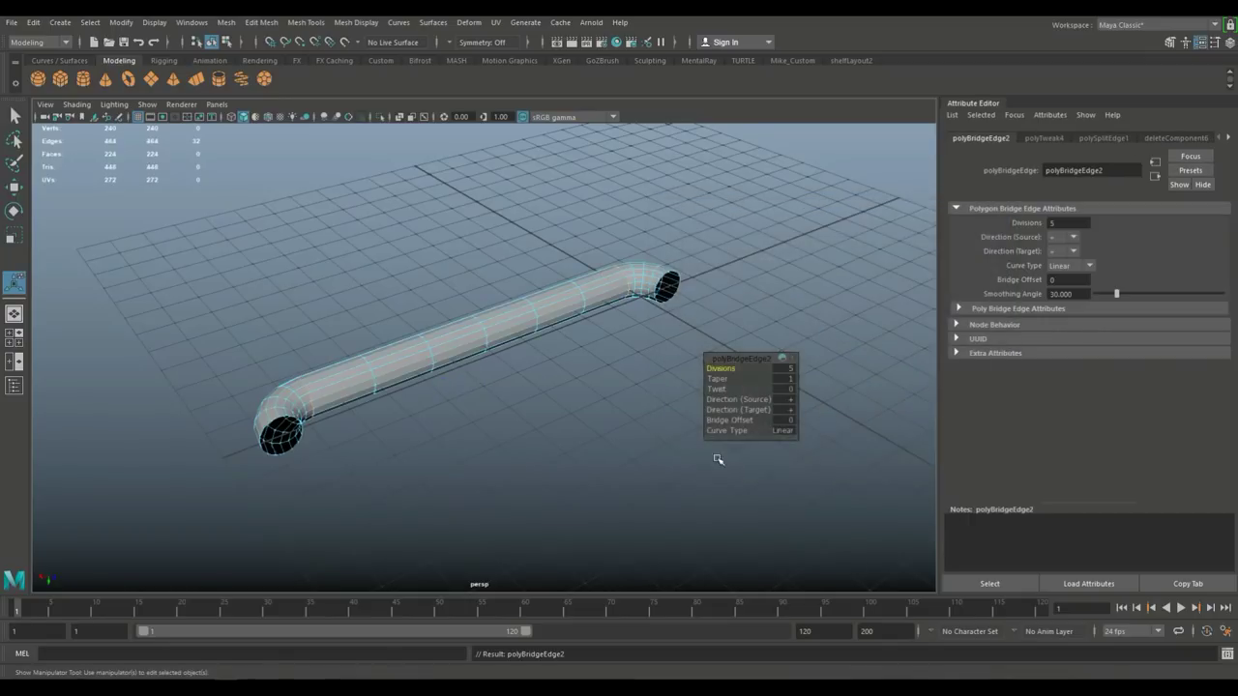
Extrude the pipe's two open end loops along Z into long parallel legs forming a U shape.
left_click(557, 379)
middle_click_drag(594, 433, 643, 337, "alt")
right_click_drag(642, 342, 620, 384, "alt")
scroll(572, 419, "up", 4)
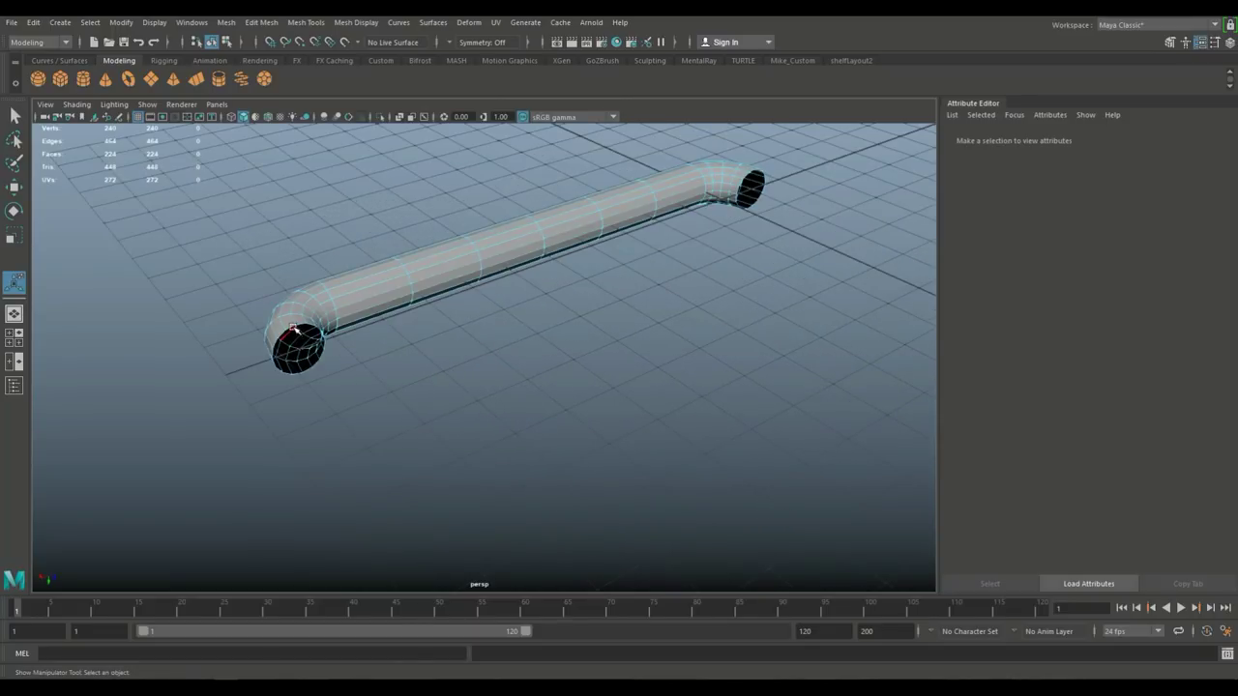
double_click(291, 327)
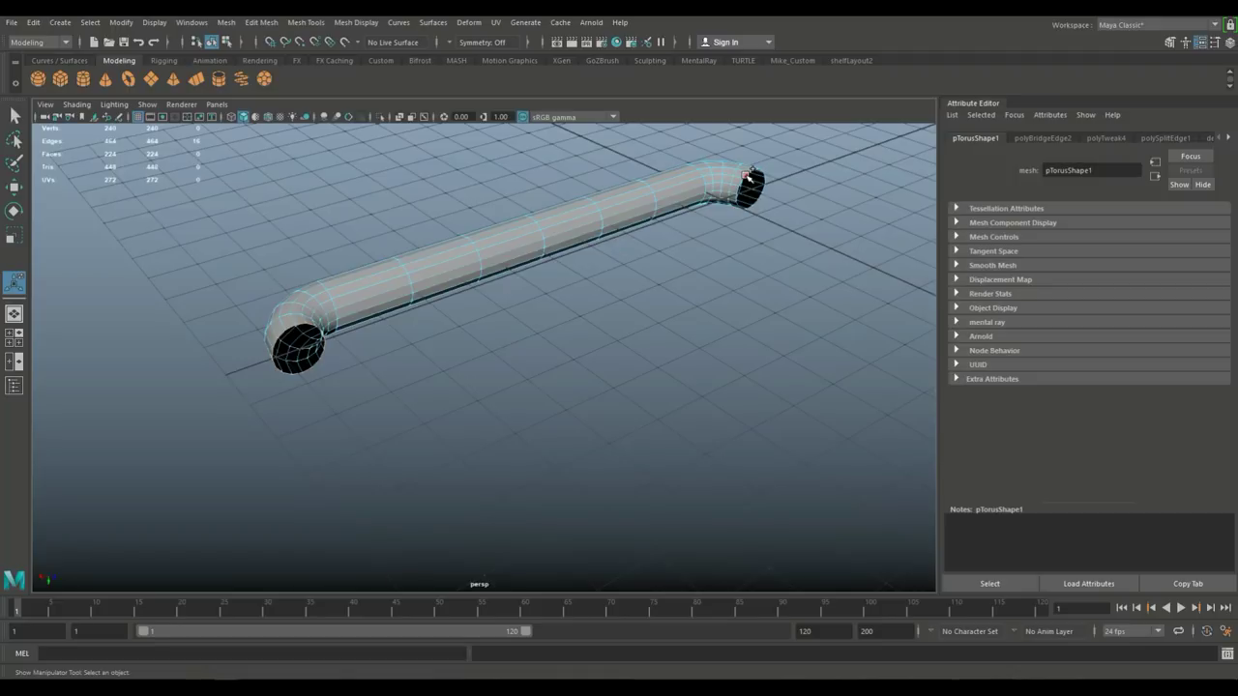
scroll(749, 174, "down", 5)
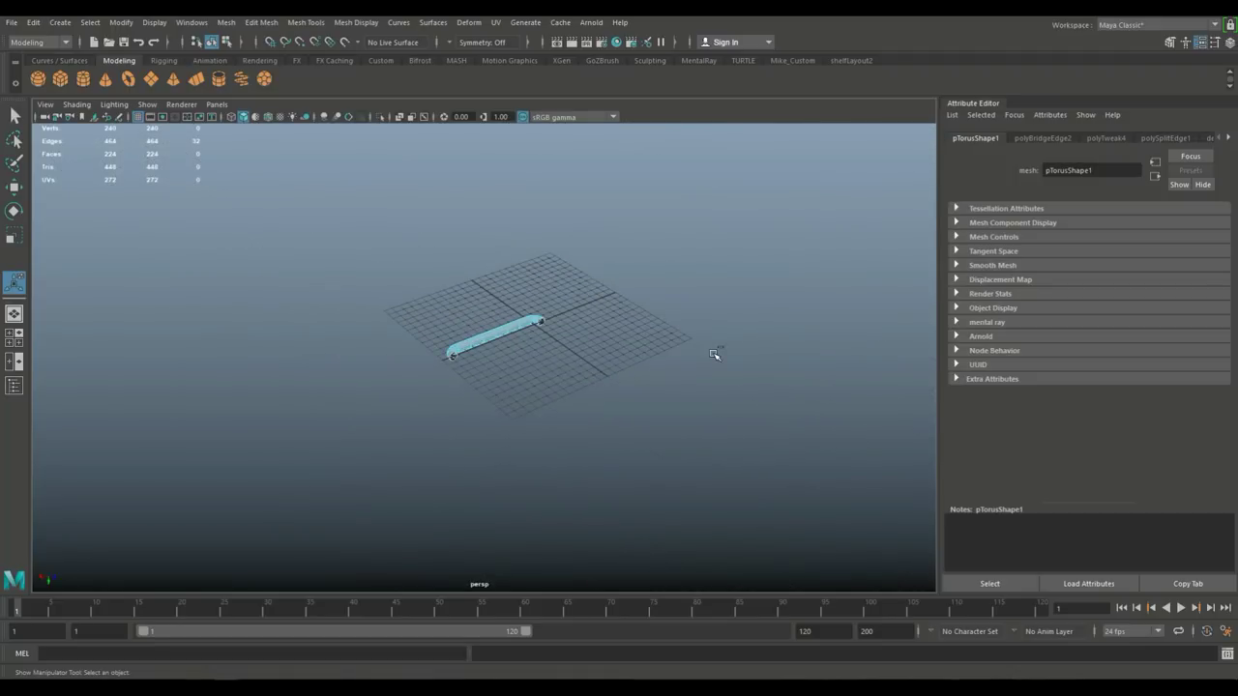
key("ctrl+e")
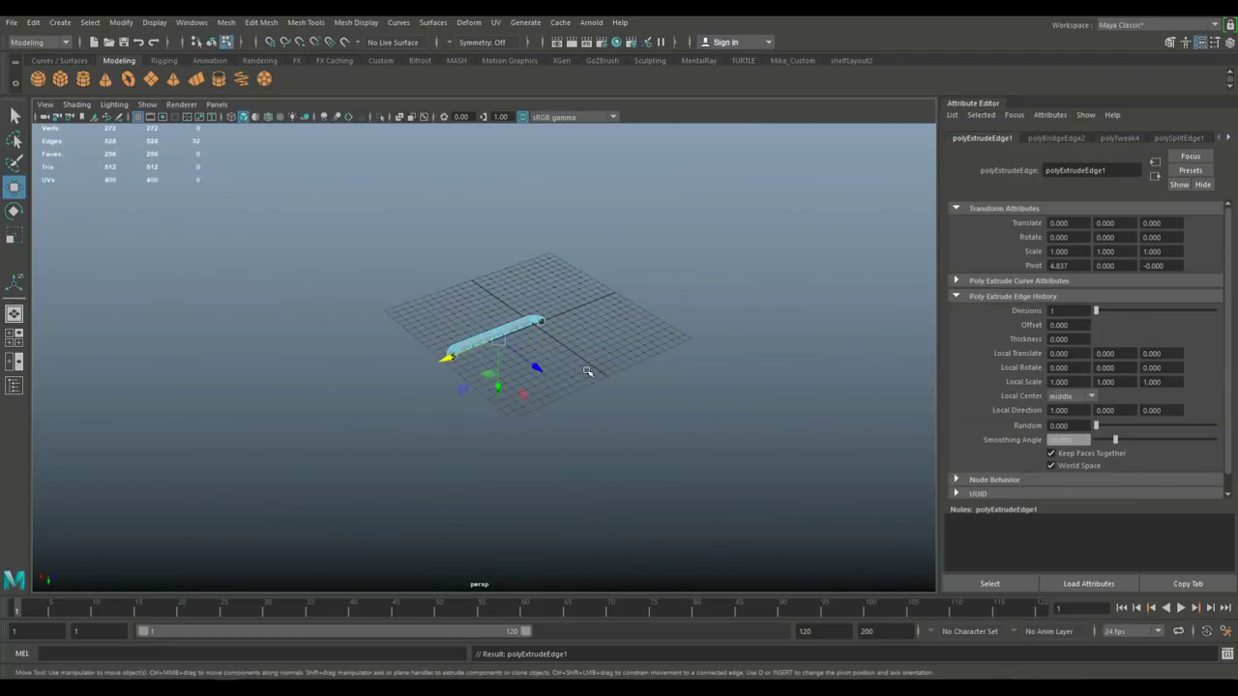
left_click_drag(542, 367, 604, 410)
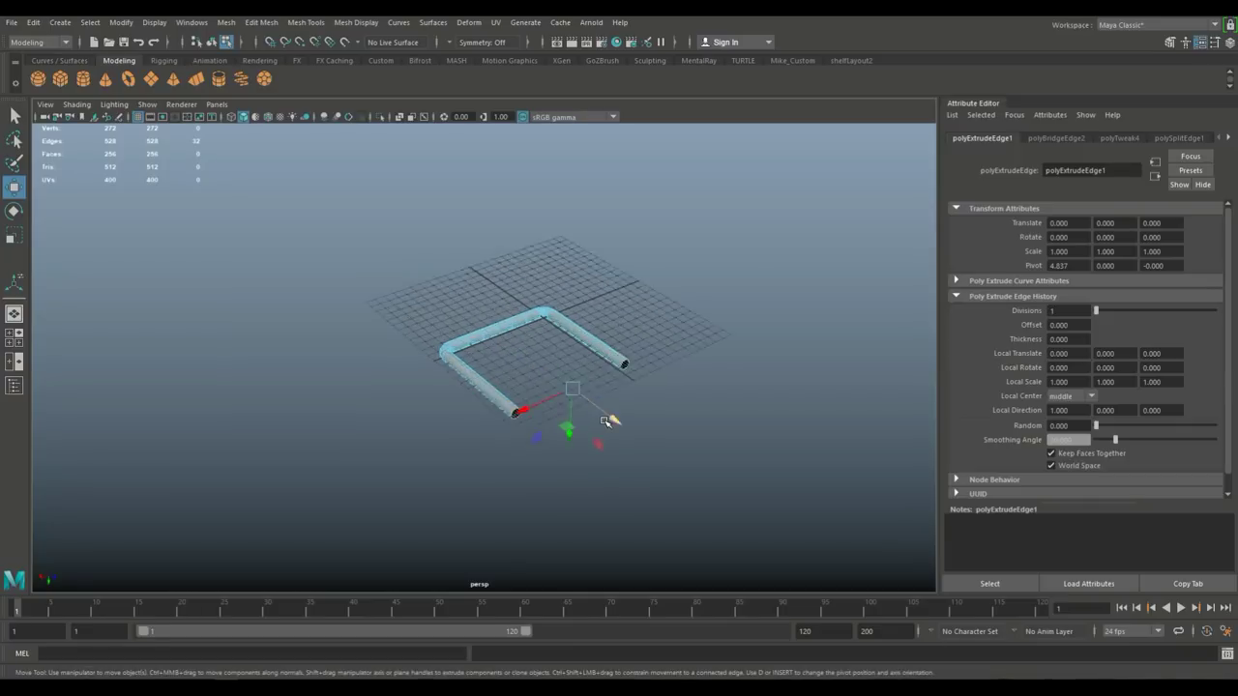
scroll(610, 421, "up", 3)
left_click_drag(538, 438, 500, 456, "alt")
scroll(697, 443, "up", 3)
middle_click_drag(700, 451, 671, 398, "alt")
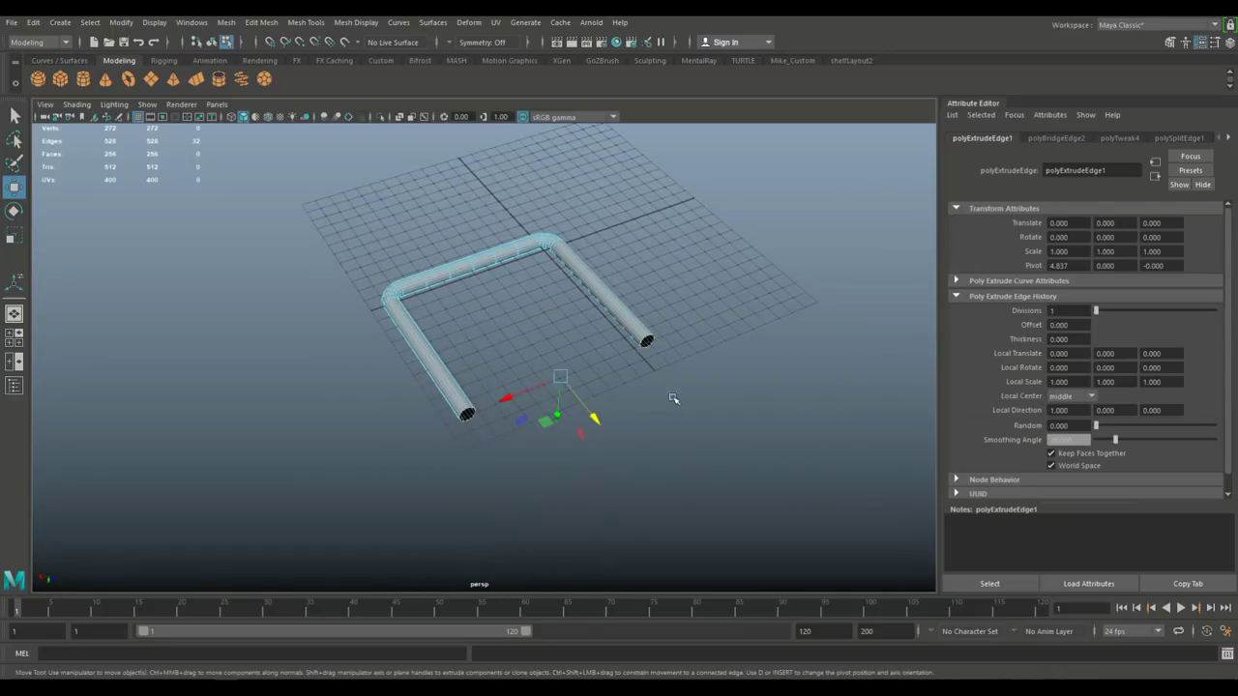
left_click(675, 409)
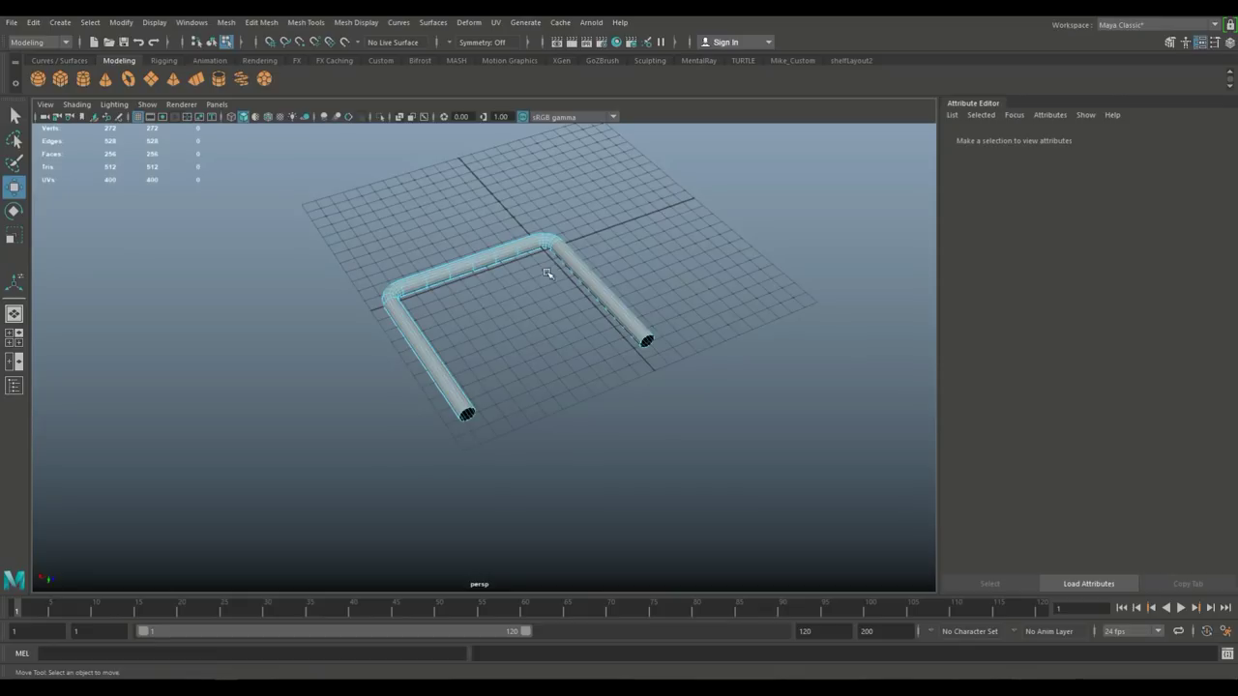
Create a polygon cylinder, move it about 11.5 cm along Z past the pipe's end, and rotate it about Z onto its side.
left_click(84, 80)
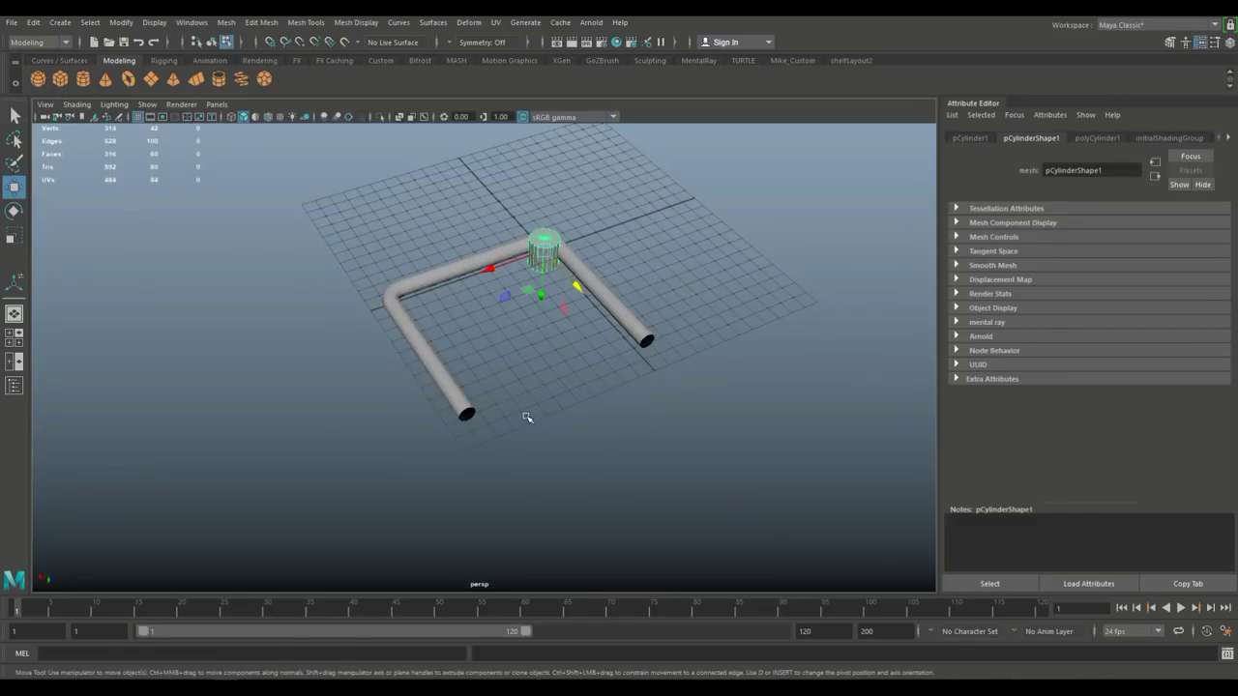
left_click_drag(578, 288, 672, 434)
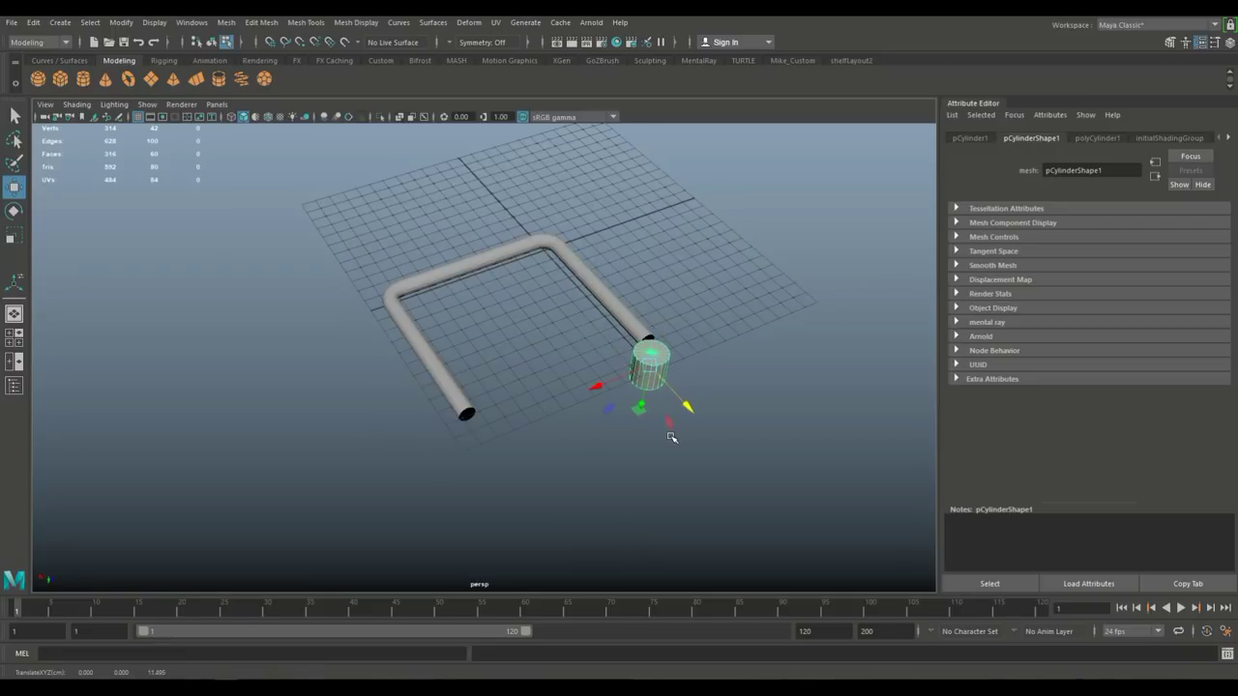
key("e")
left_click_drag(620, 344, 590, 430)
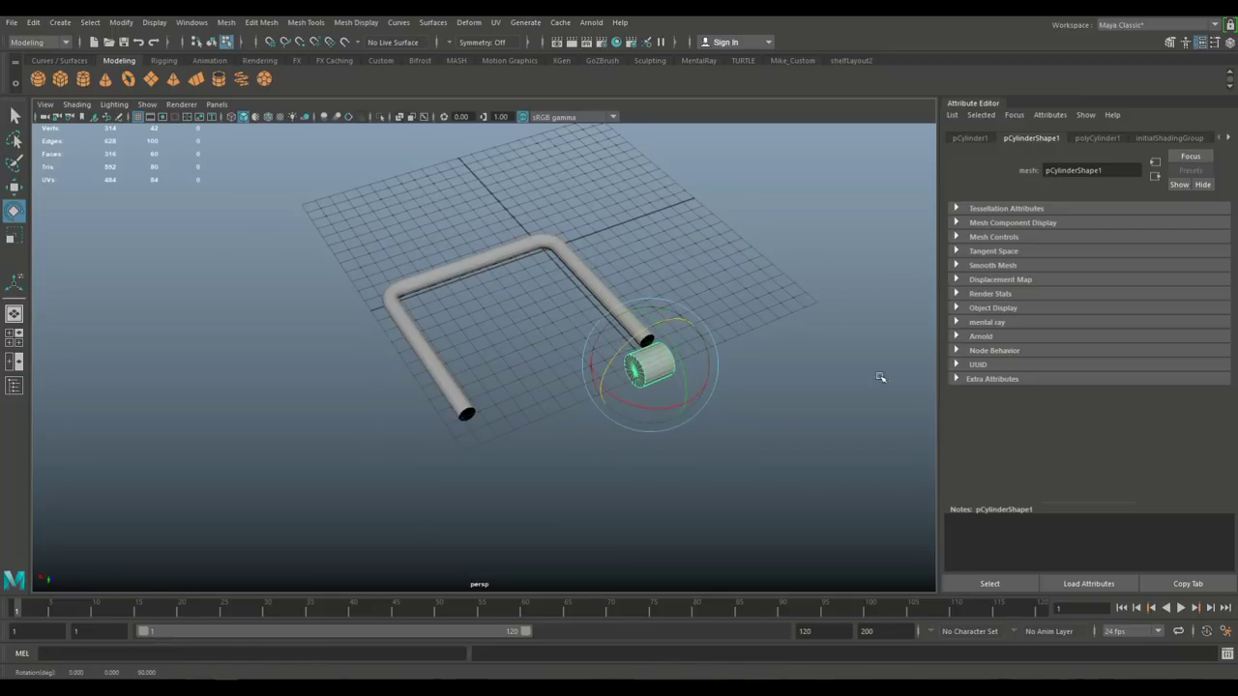
Set the cylinder's axis subdivisions to 16 and its cap subdivisions to 0.
left_click(1093, 138)
double_click(1065, 253)
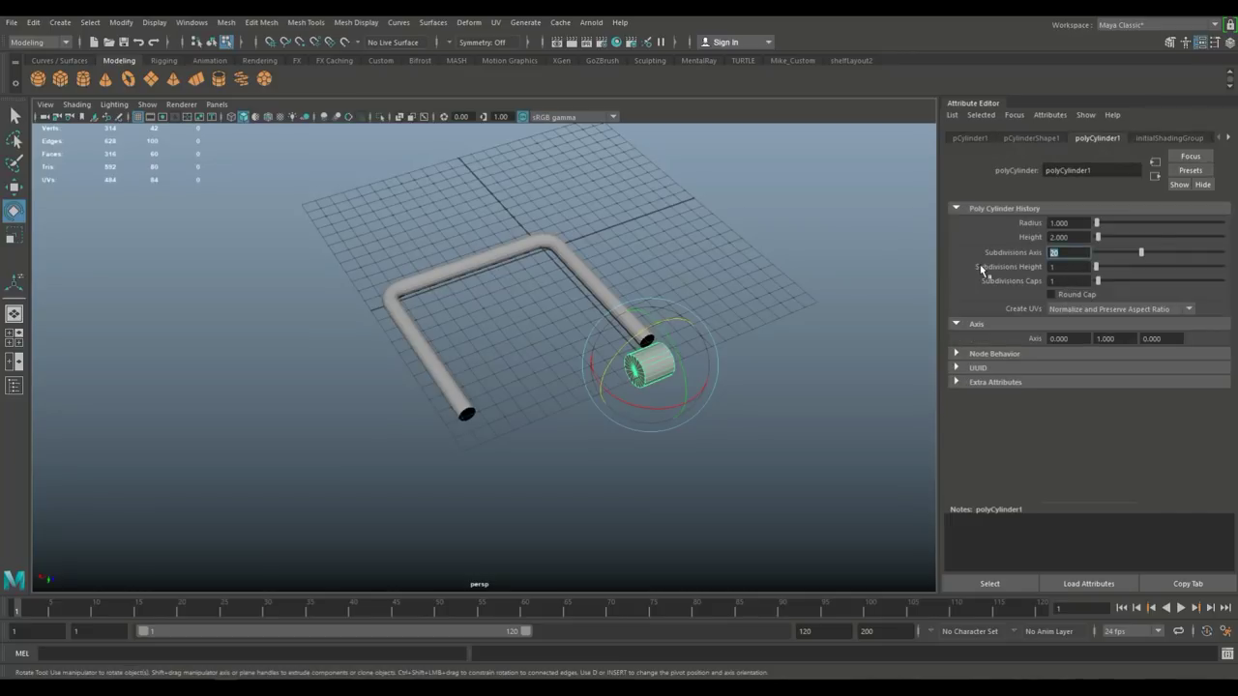
type("16")
left_click(1052, 280)
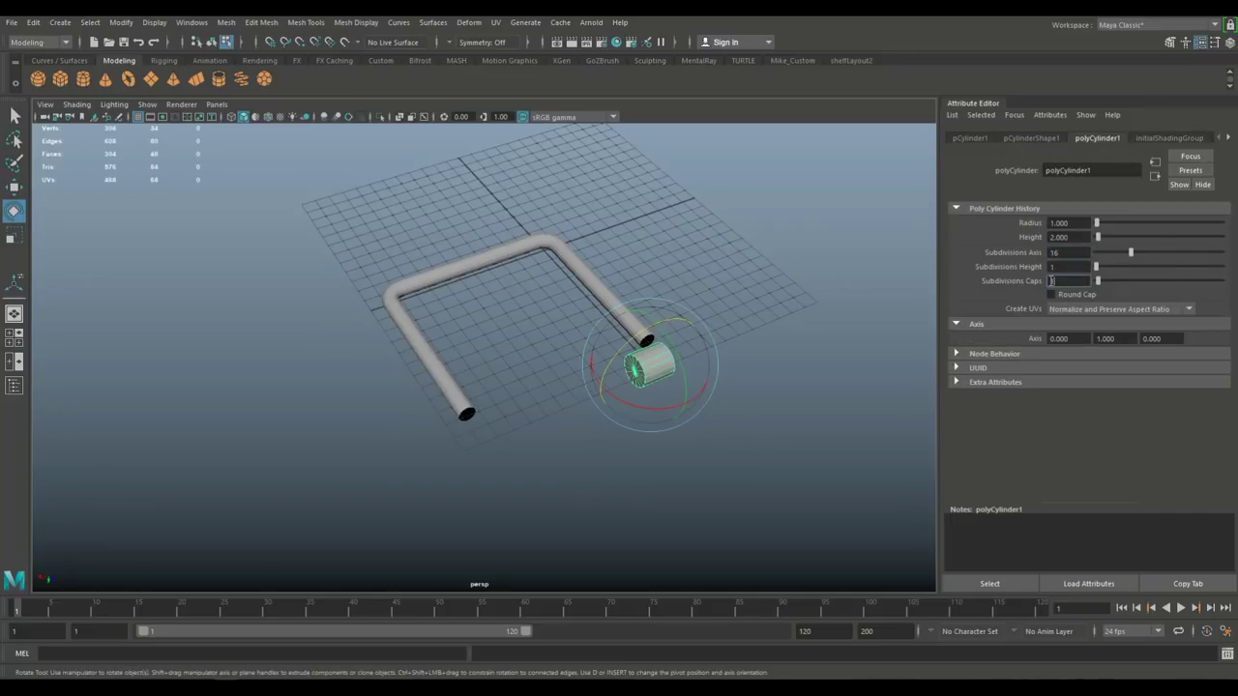
type("0")
key("Return")
Delete the faces capping both ends of the cylinder to leave an open tube.
scroll(806, 414, "up", 3)
left_click_drag(710, 457, 769, 451, "alt")
right_click_drag(747, 248, 743, 281)
left_click(748, 255)
key("Delete")
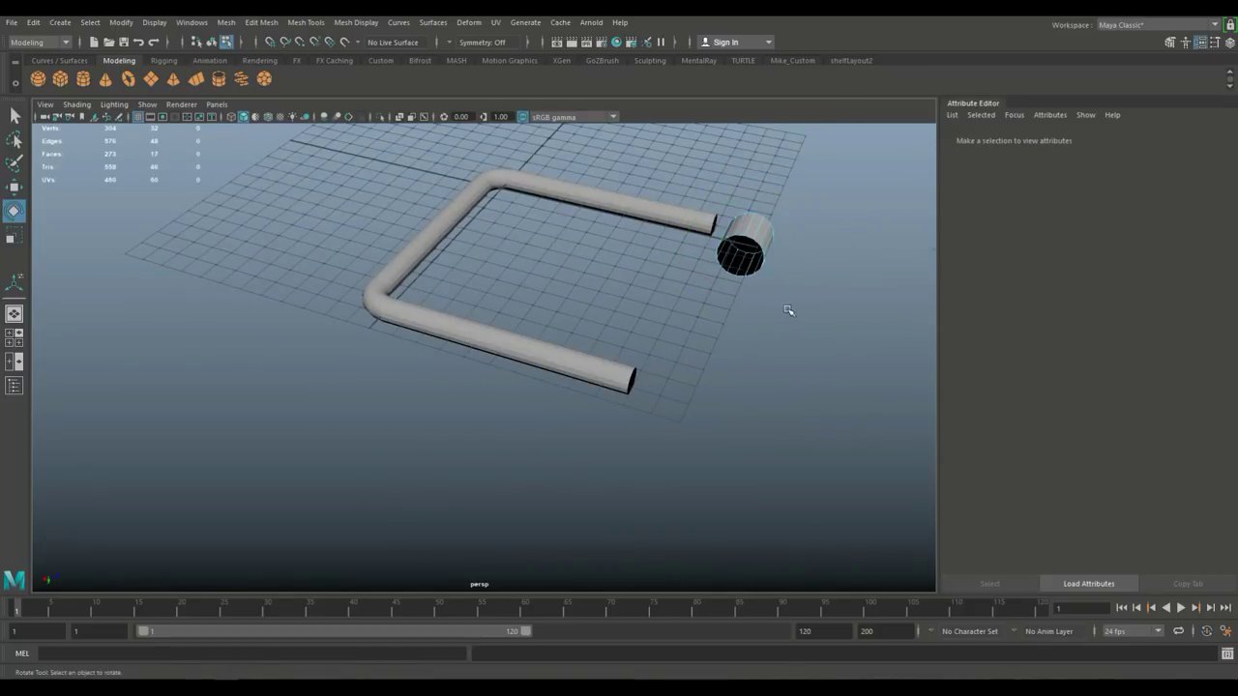
left_click(742, 247)
key("Delete")
Move the whole cylinder back along Z to about 6.1 cm, beside the pipe's leg.
right_click_drag(740, 204, 801, 187)
key("w")
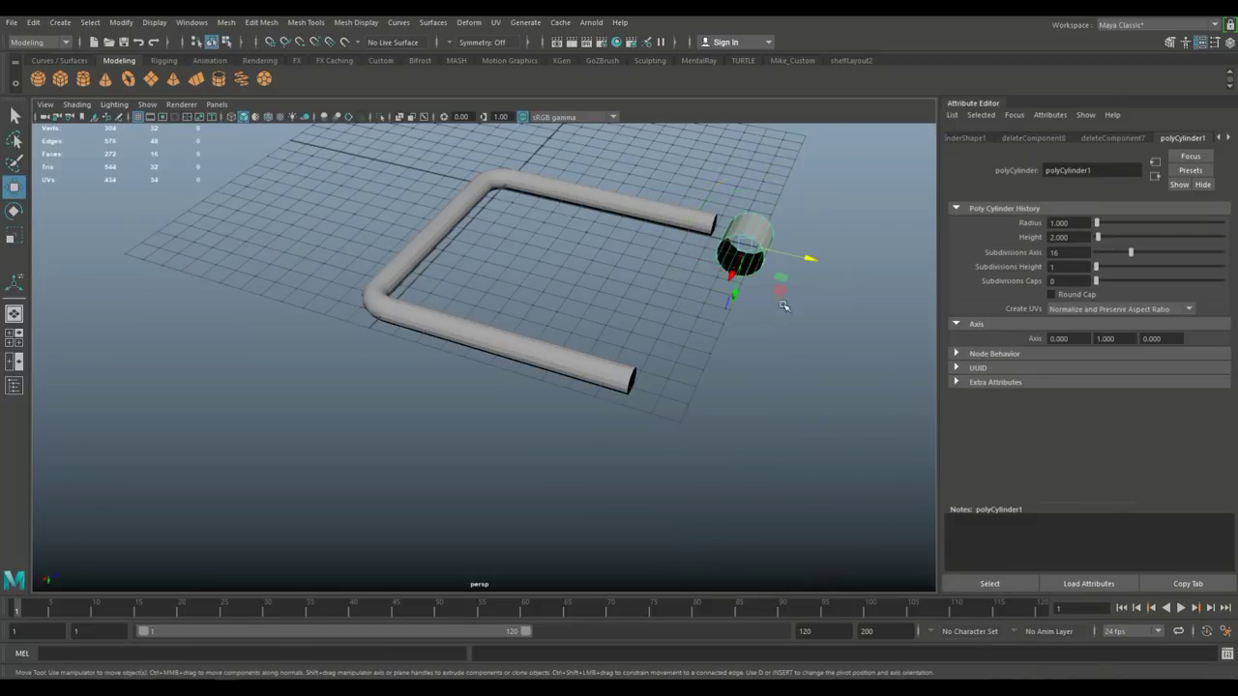
left_click_drag(807, 258, 671, 254)
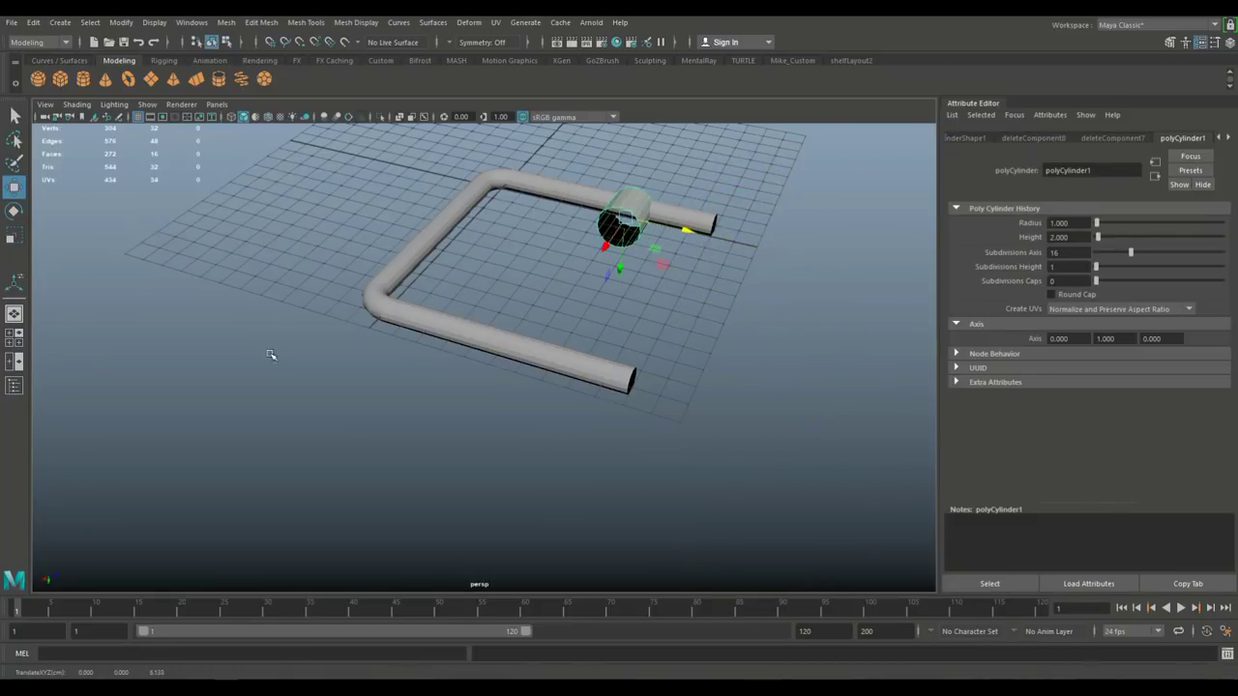
In the side view, rotate the cylinder to 90° about X and scale it down uniformly to about the pipe's thickness.
left_click(15, 338)
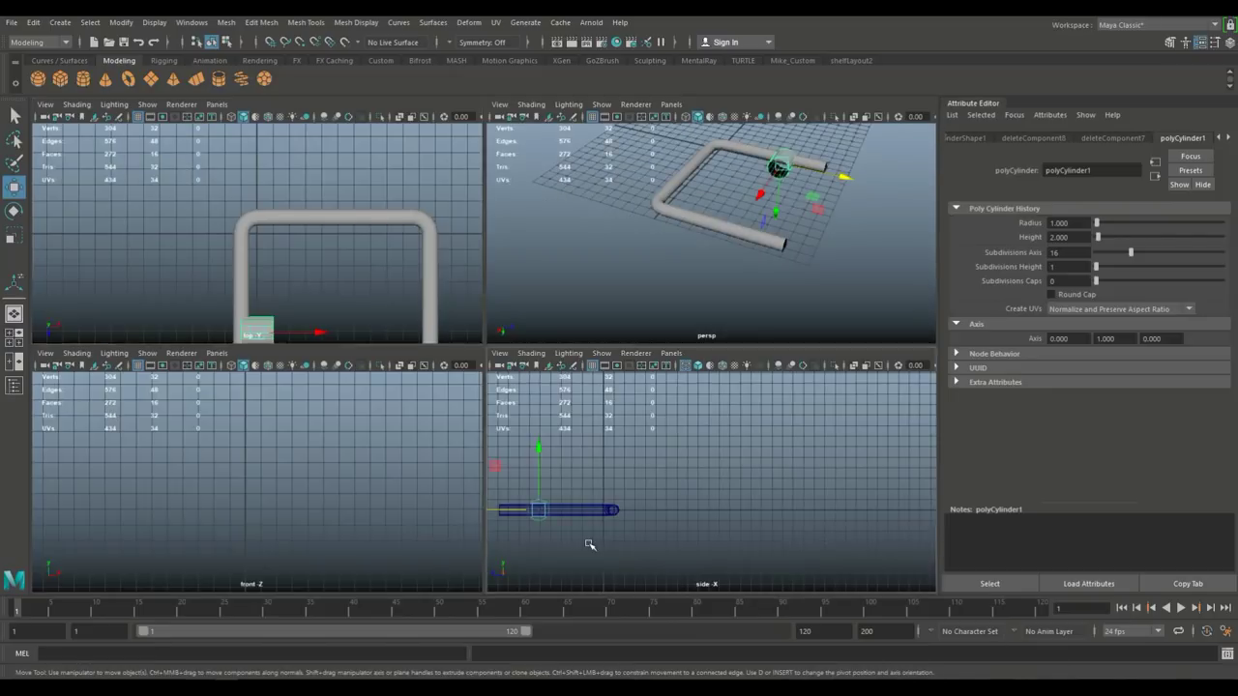
key("space")
scroll(435, 509, "up", 2)
middle_click_drag(330, 477, 678, 430, "alt")
key("e")
left_click_drag(336, 381, 420, 384)
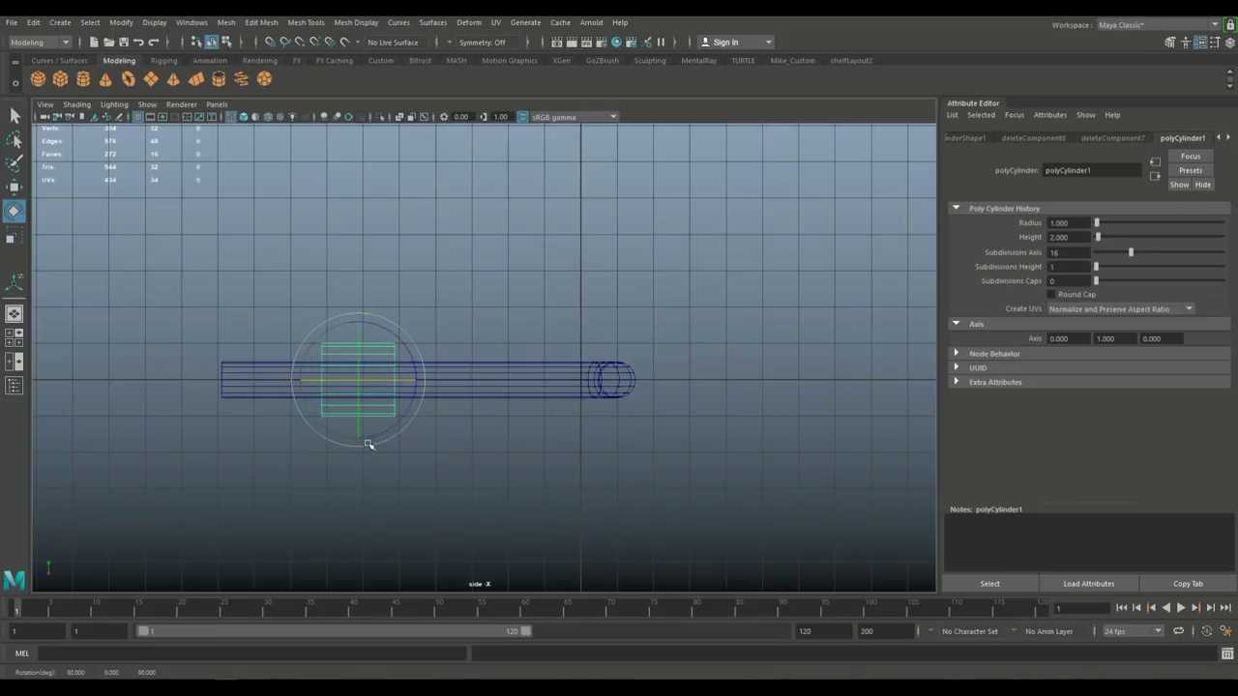
key("r")
left_click_drag(354, 380, 322, 392)
In perspective, rotate the cylinder back to 0, 0, 90° so it lies across the legs, and stretch it lengthwise.
key("space")
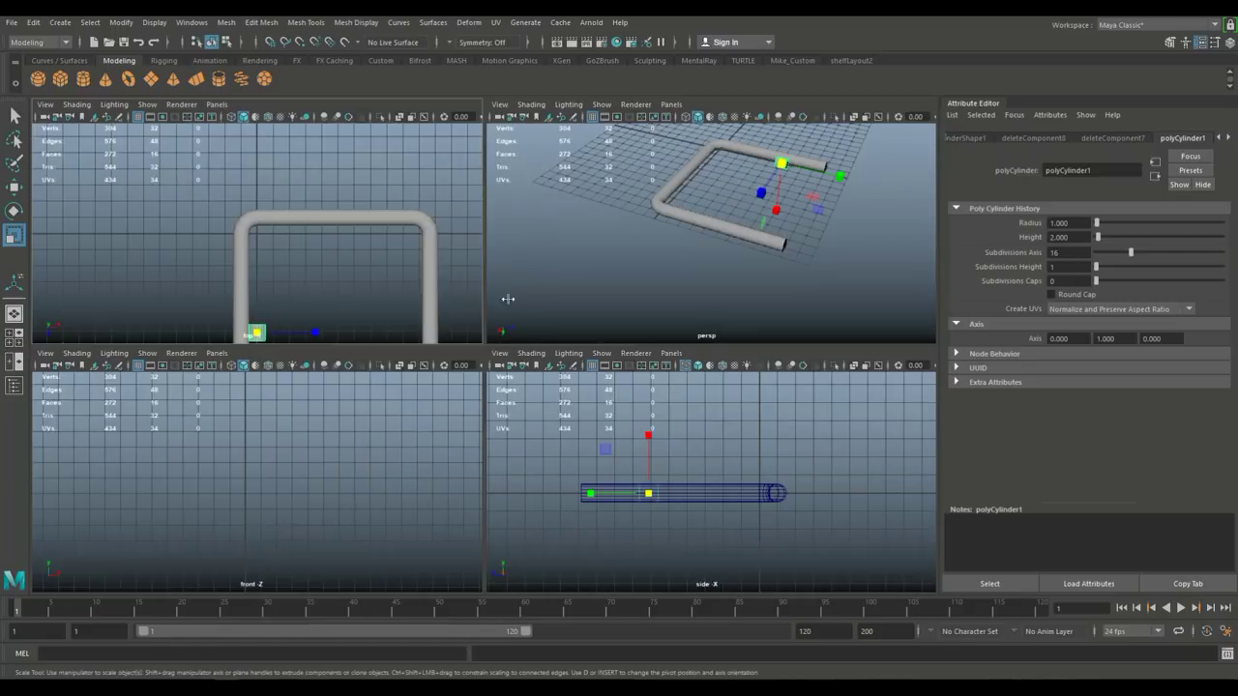
key("space")
left_click_drag(667, 409, 581, 417, "alt")
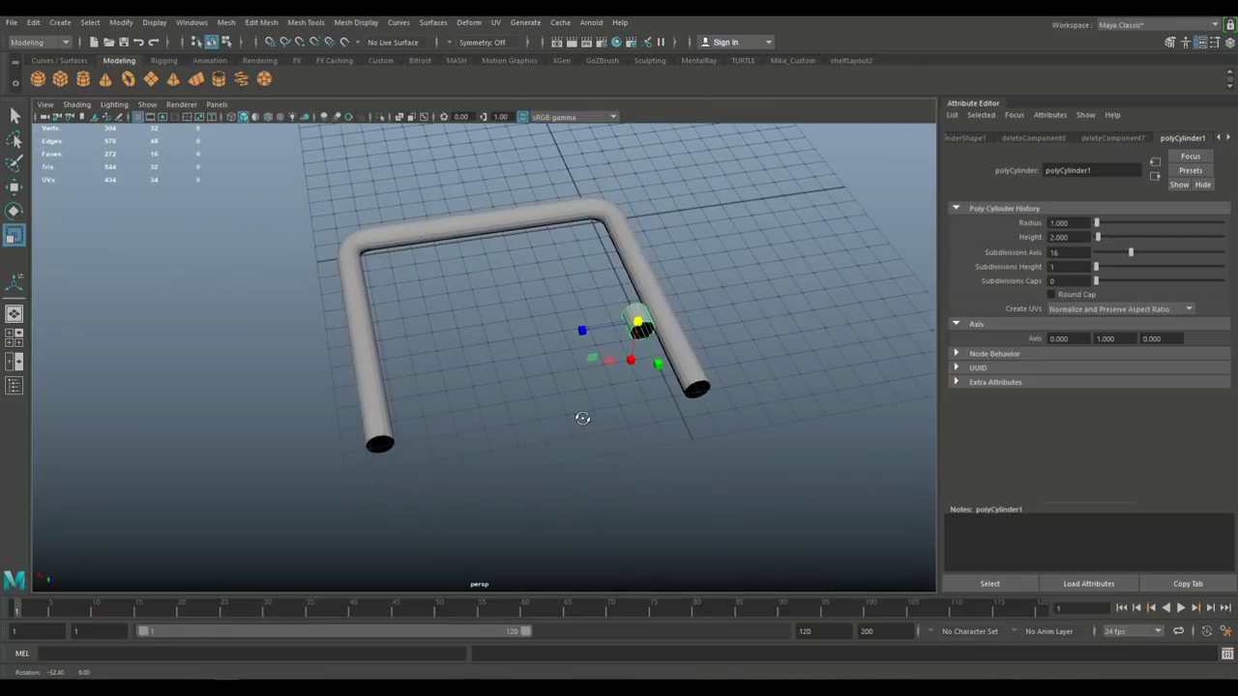
key("e")
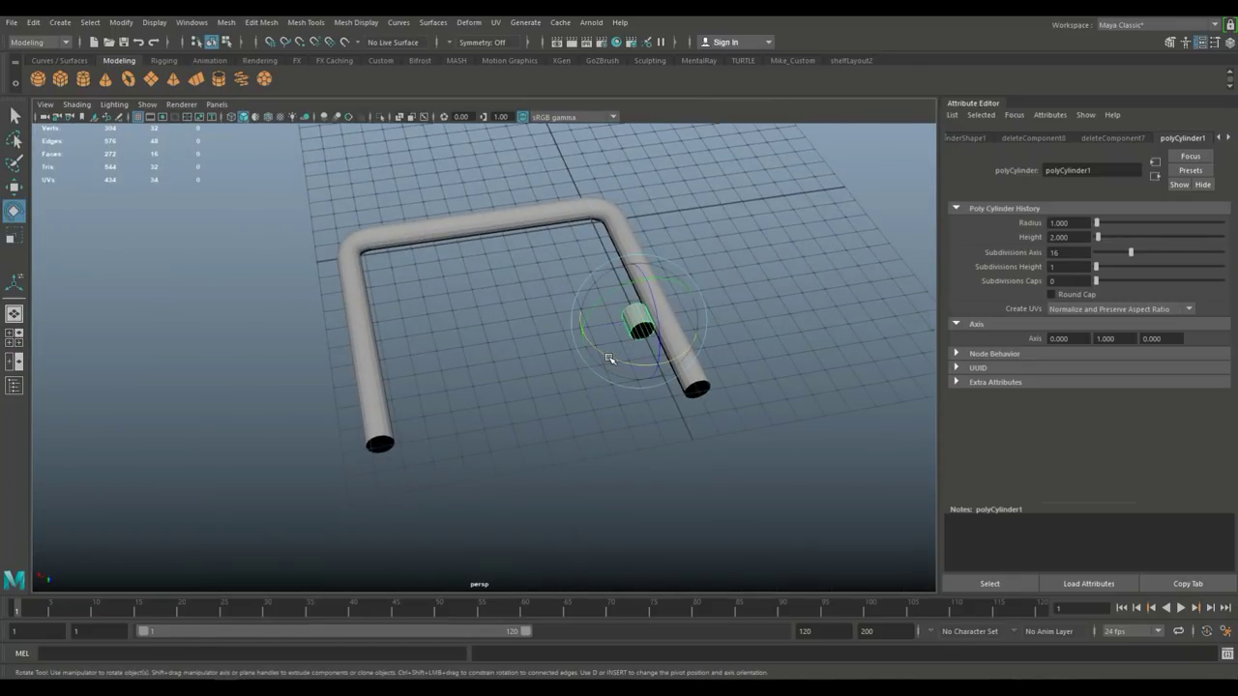
left_click_drag(663, 362, 642, 395)
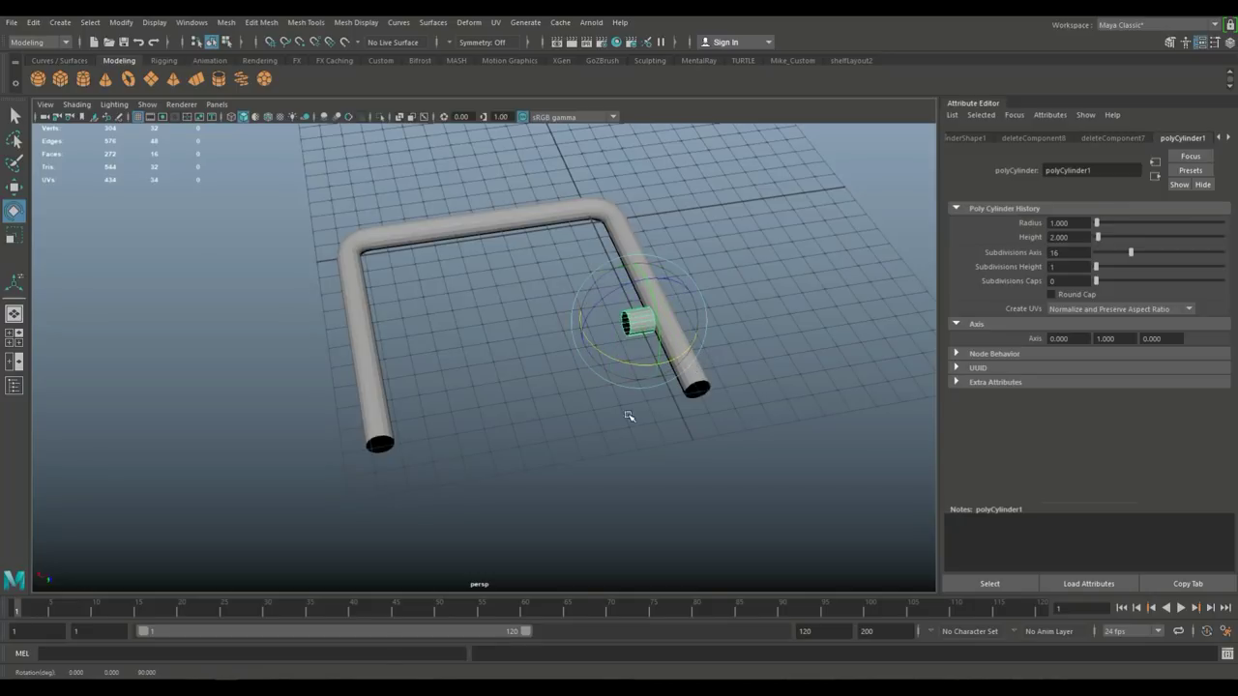
key("r")
left_click_drag(704, 315, 785, 298)
Move the vertices of both cylinder ends along X so the bar spans from one leg to the other.
right_click_drag(613, 320, 548, 299)
left_click_drag(555, 293, 608, 396)
key("w")
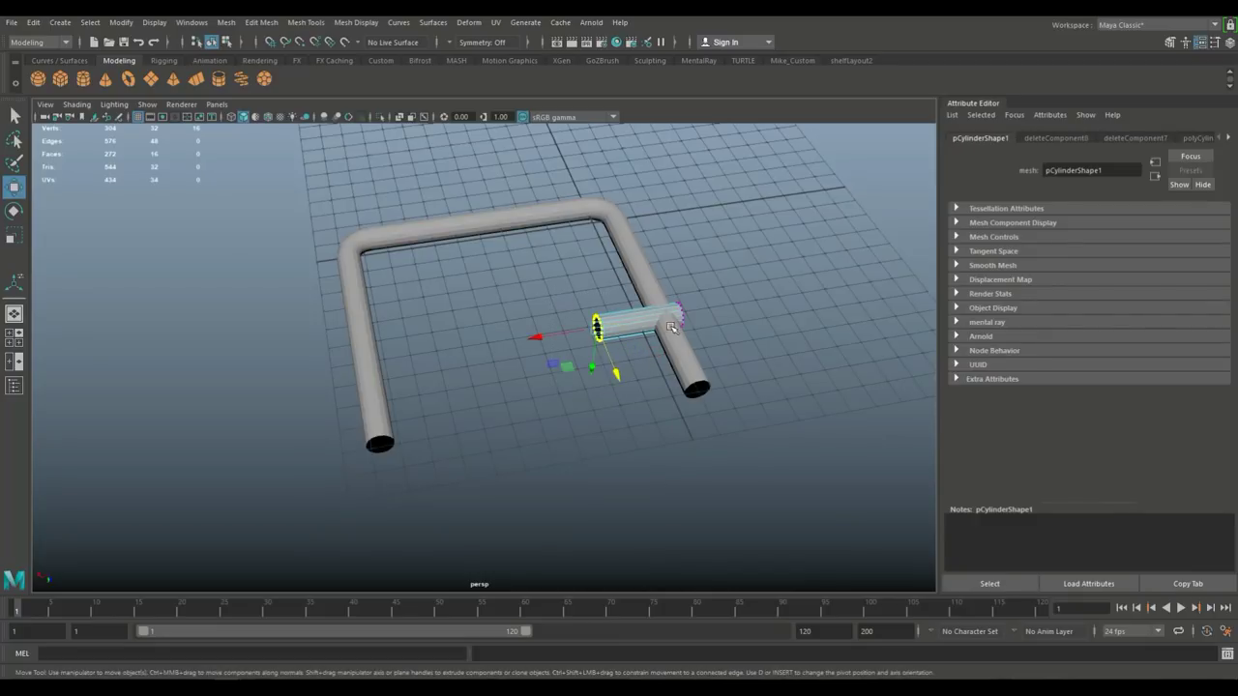
left_click_drag(537, 344, 310, 409)
left_click_drag(646, 278, 721, 376)
left_click_drag(617, 326, 558, 327)
Center the crossbar's pivot and scale the bar down uniformly to a thickness scale of about 0.3.
right_click_drag(540, 336, 589, 281)
key("r")
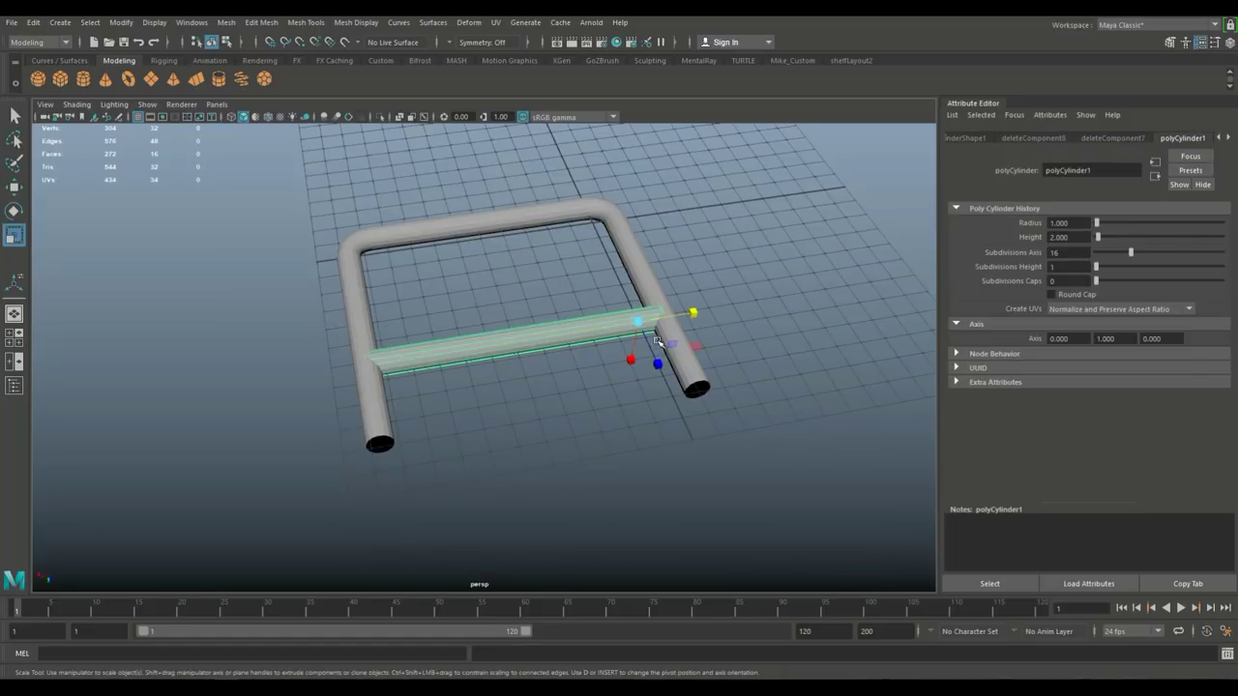
left_click(122, 22)
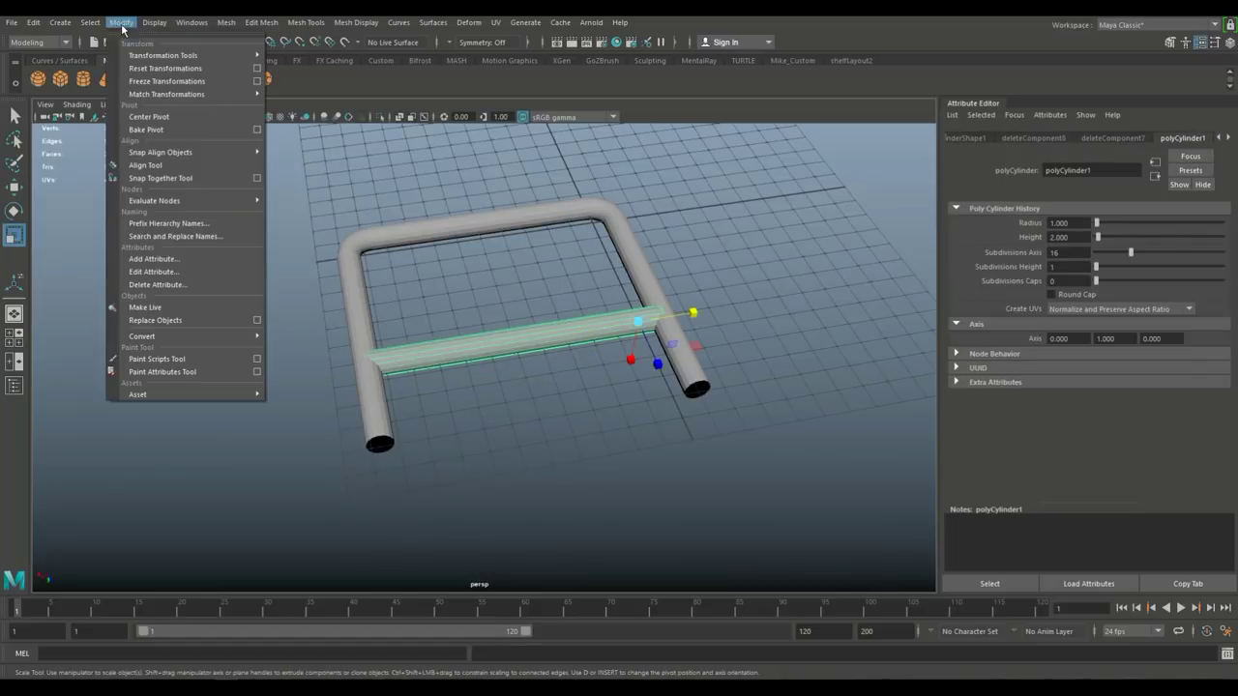
left_click(150, 118)
left_click_drag(517, 342, 487, 349)
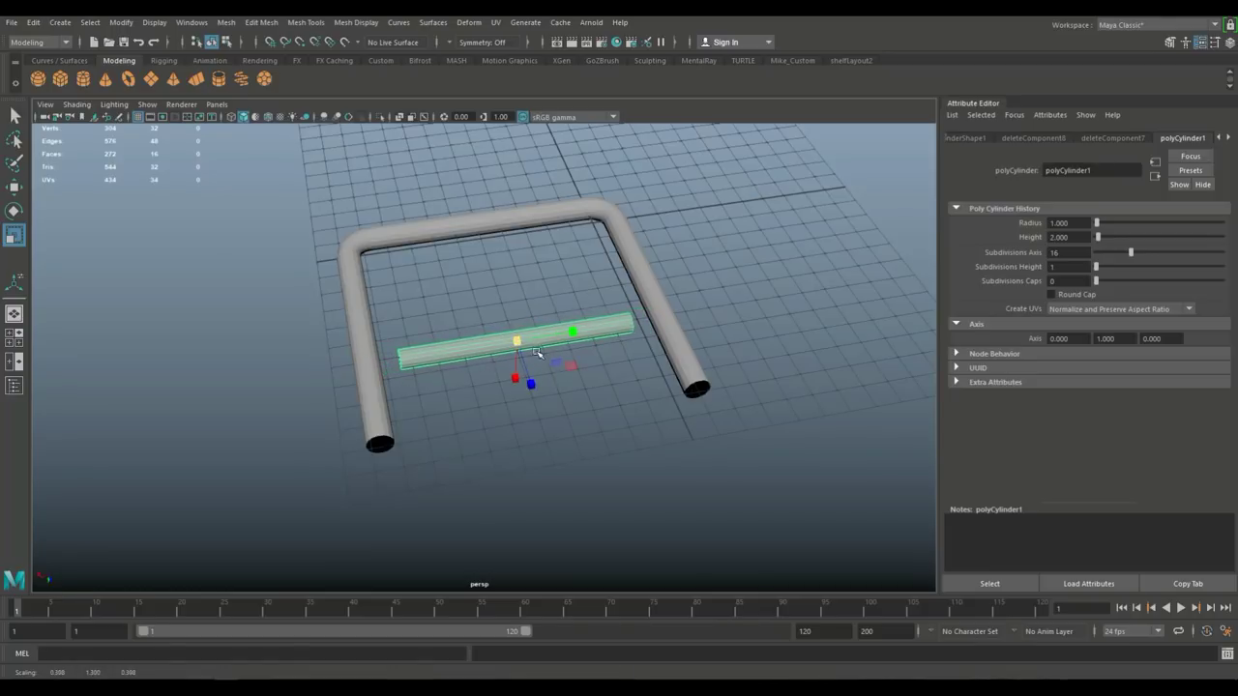
Stretch the crossbar along its length to a scale of about 1.66 so both ends meet the legs.
left_click_drag(563, 333, 586, 335)
scroll(608, 339, "up", 3)
scroll(458, 463, "up", 2)
left_click_drag(458, 462, 667, 378, "alt")
left_click_drag(638, 395, 510, 390, "alt")
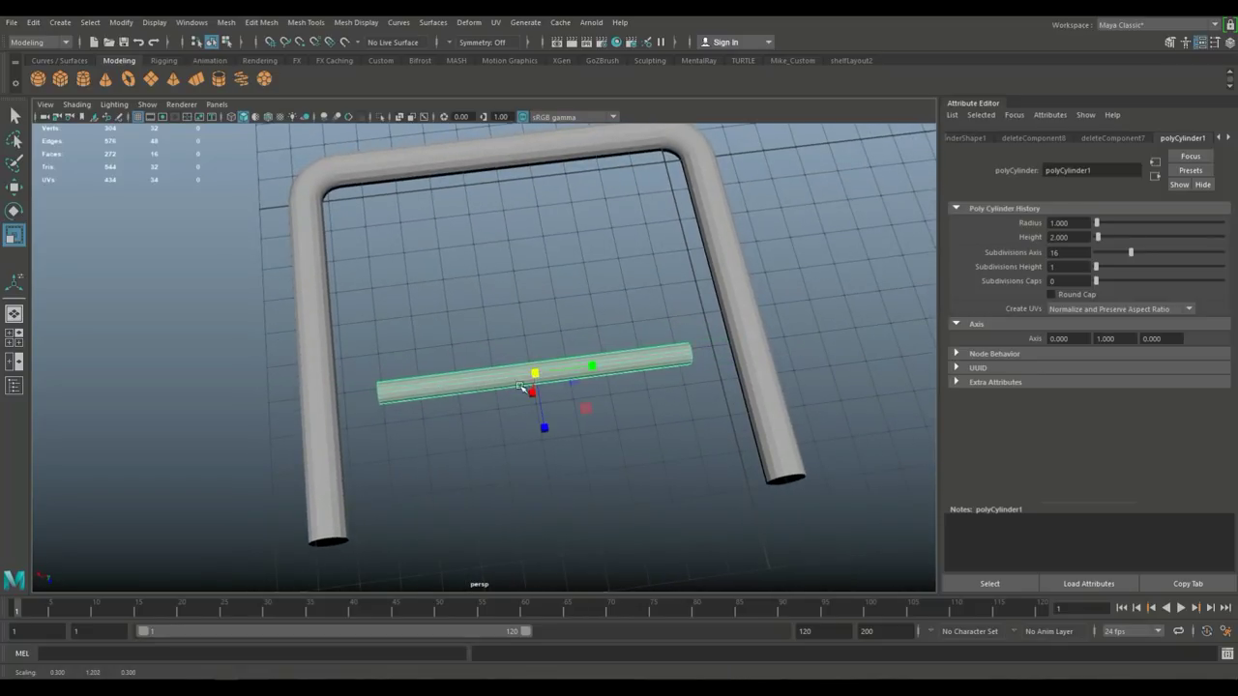
left_click_drag(592, 370, 615, 366)
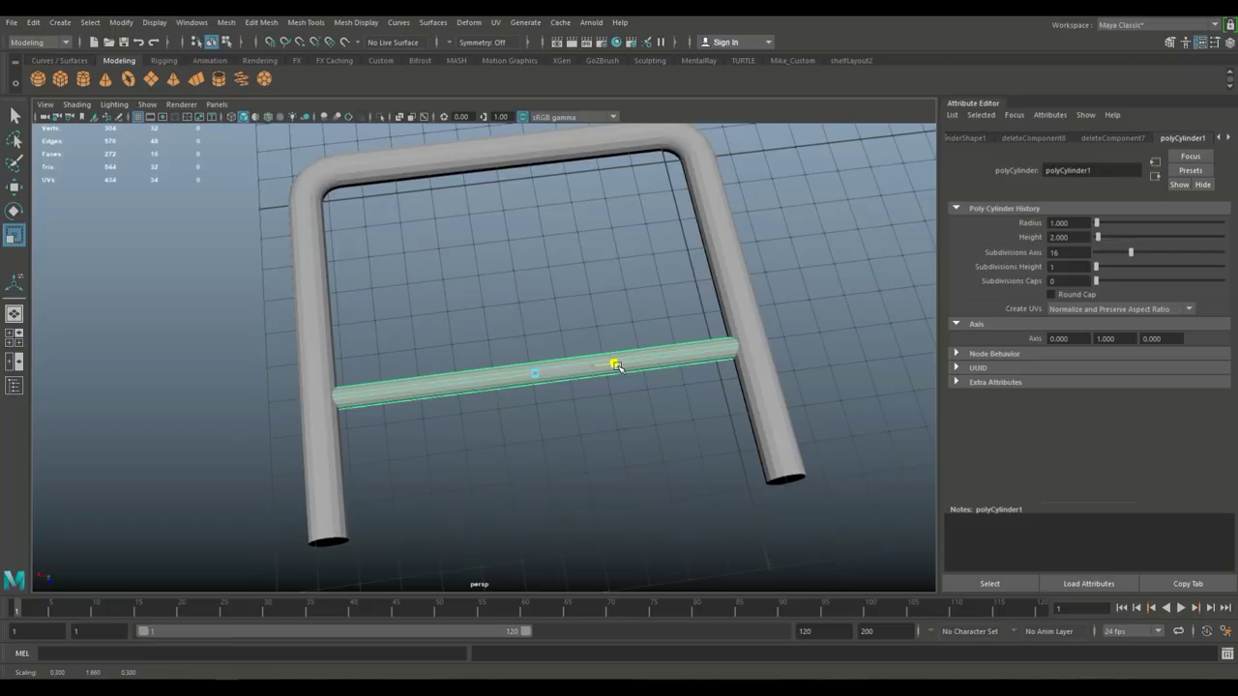
Duplicate the crossbar, turn the copy 90° parallel to the legs, and scale it down uniformly to about 0.1 thickness.
scroll(613, 379, "down", 6)
scroll(600, 445, "up", 3)
middle_click_drag(573, 454, 620, 450, "alt")
key("ctrl+d")
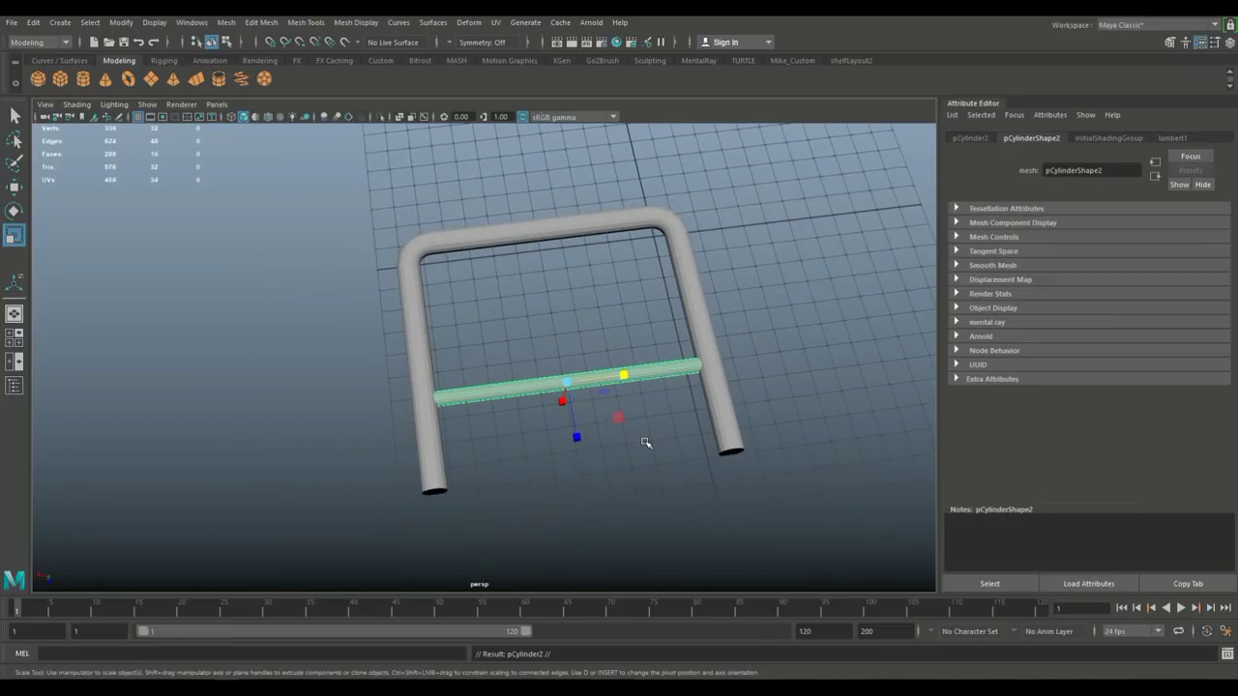
key("e")
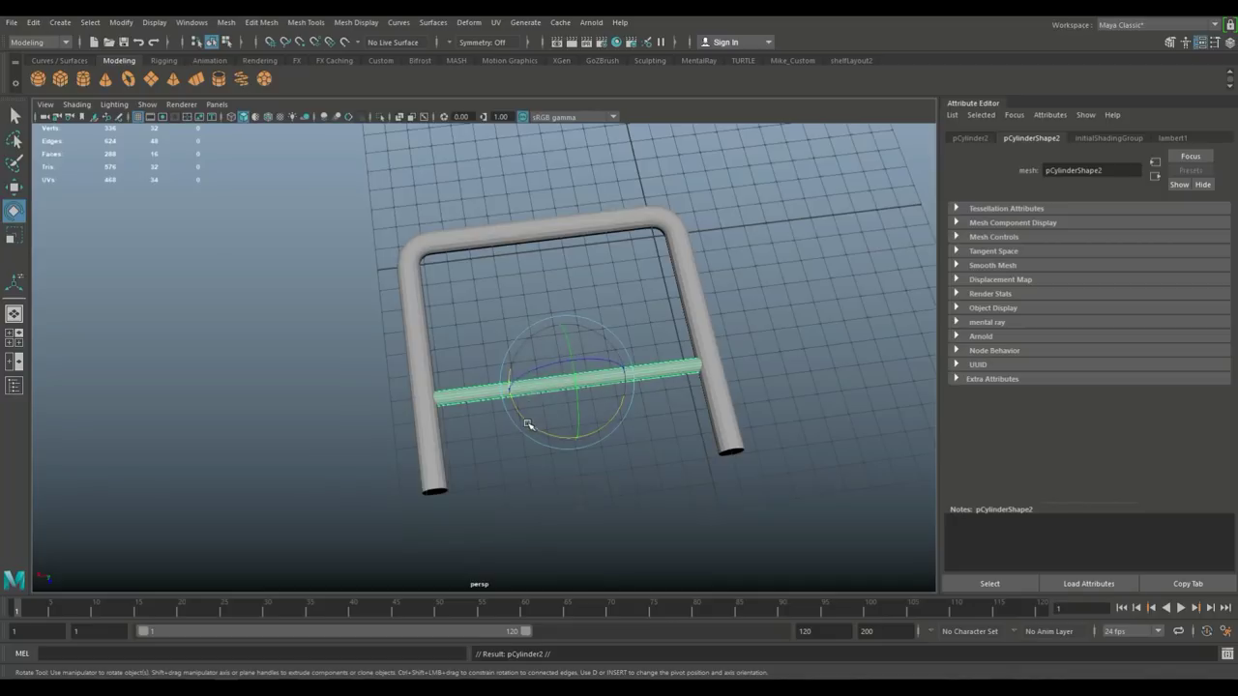
left_click_drag(531, 424, 611, 447)
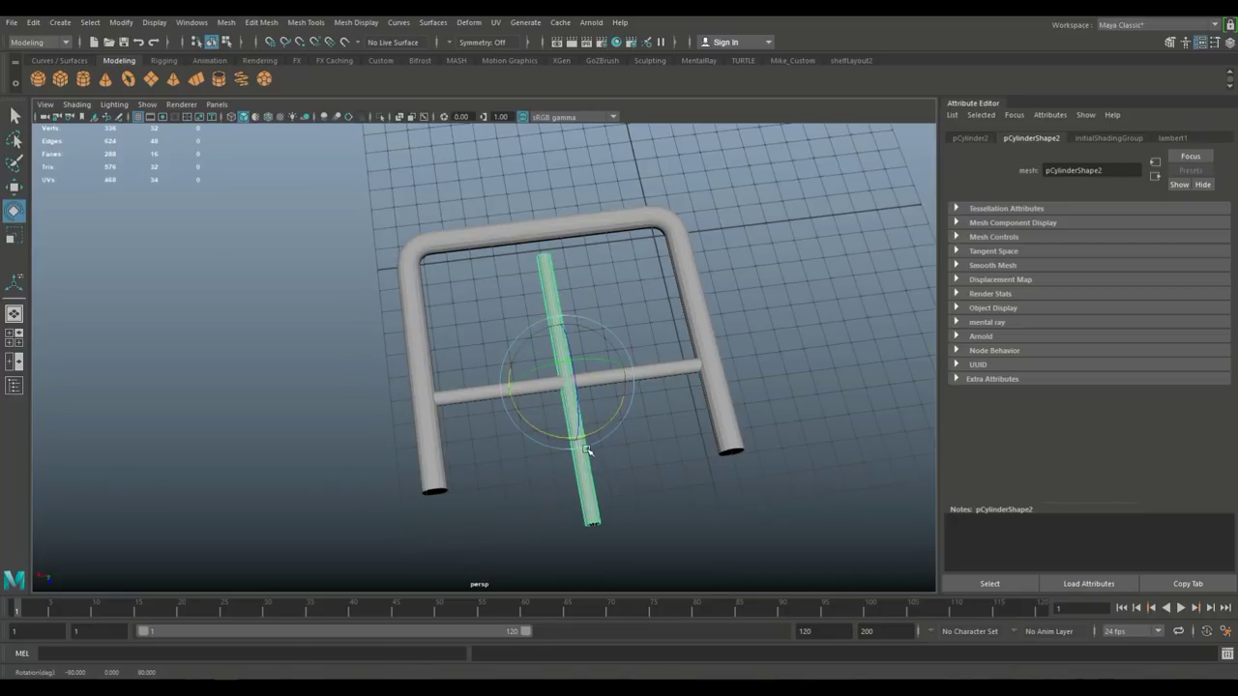
key("r")
left_click_drag(567, 382, 473, 397)
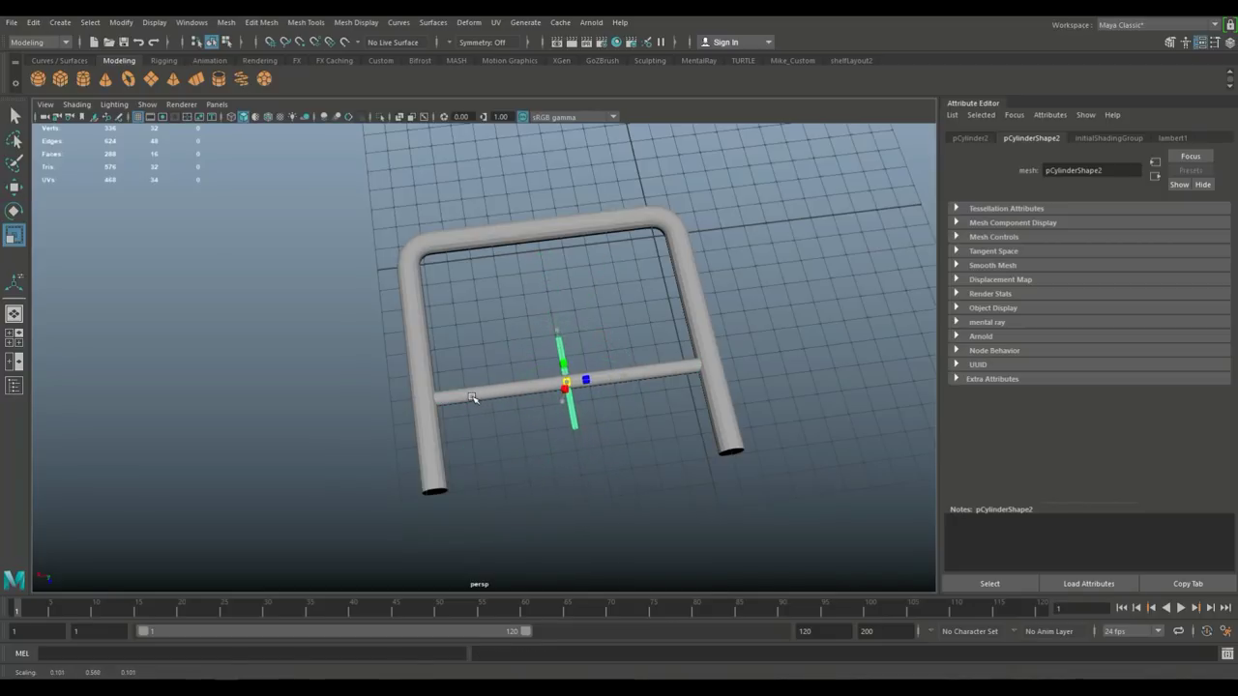
Move the thin bar's end vertices along Z so it spans from the crossbar to the pipe's closed end.
left_click_drag(540, 480, 422, 414, "alt")
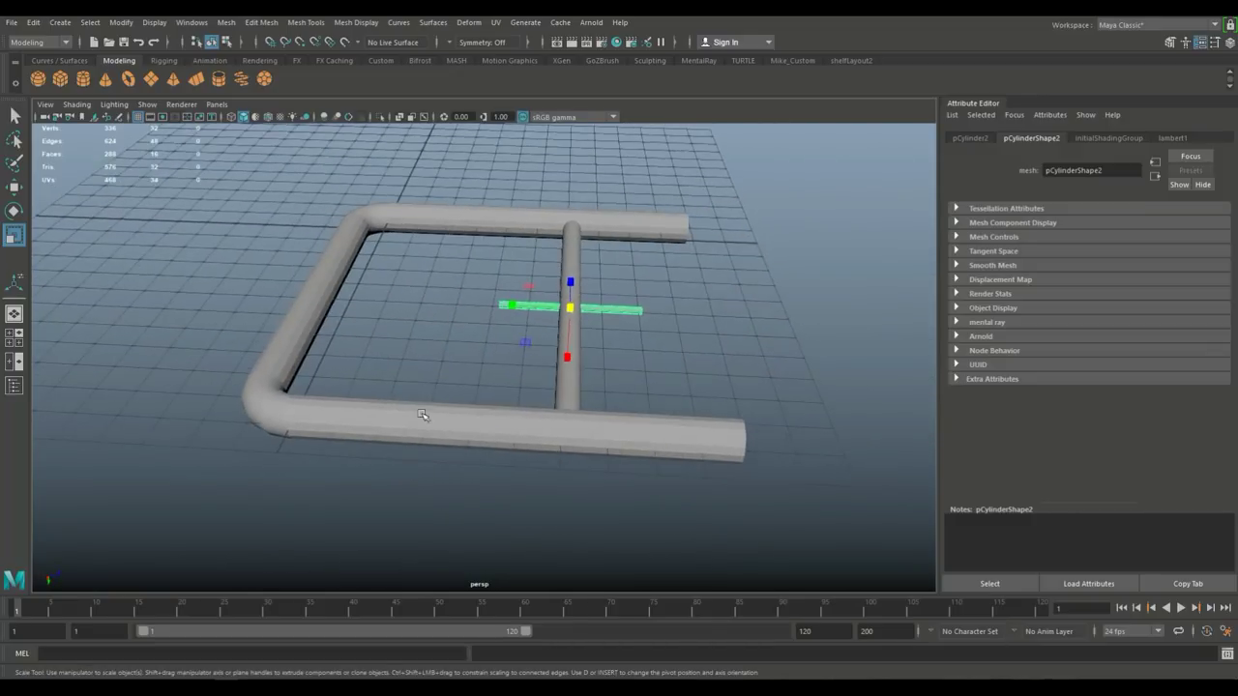
right_click_drag(494, 304, 438, 302)
left_click_drag(515, 385, 533, 404, "alt")
key("w")
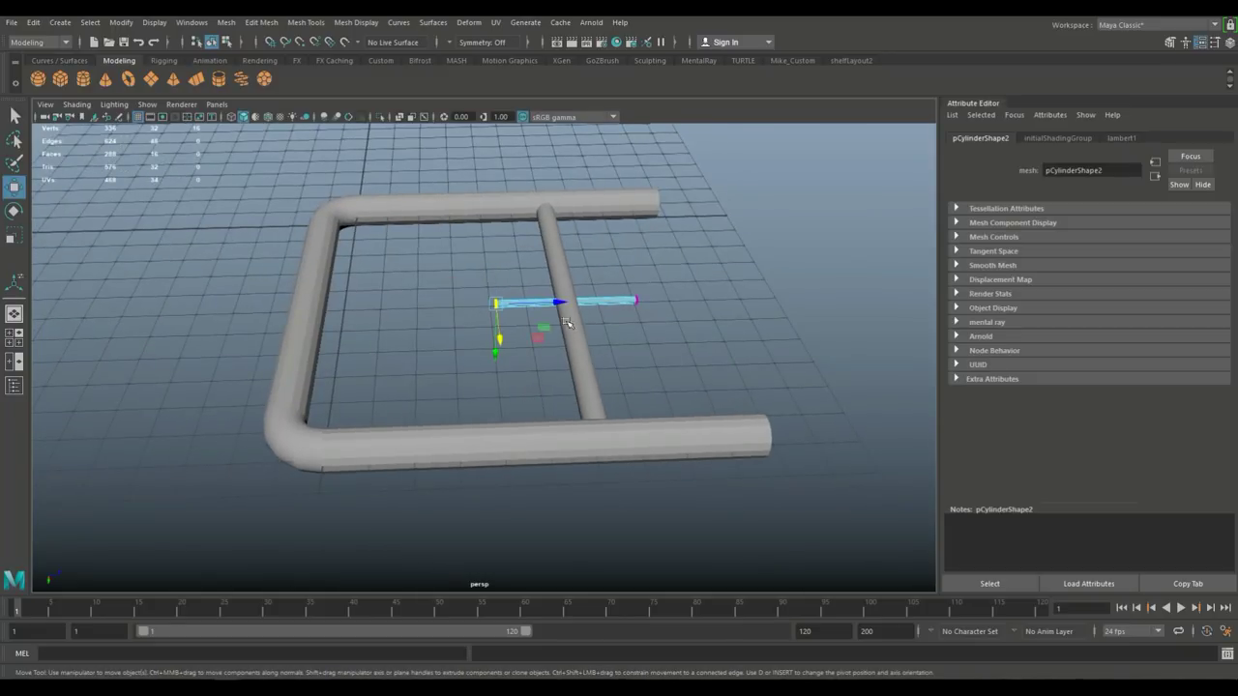
left_click_drag(519, 312, 388, 325)
left_click_drag(602, 269, 657, 347)
left_click_drag(684, 301, 497, 410)
Duplicate the thin bar and offset the copy along X to about 3.9 cm, one gap beside the original.
scroll(635, 319, "down", 3)
scroll(645, 329, "up", 2)
left_click_drag(542, 454, 523, 290, "alt")
right_click_drag(509, 278, 552, 263)
key("ctrl+d")
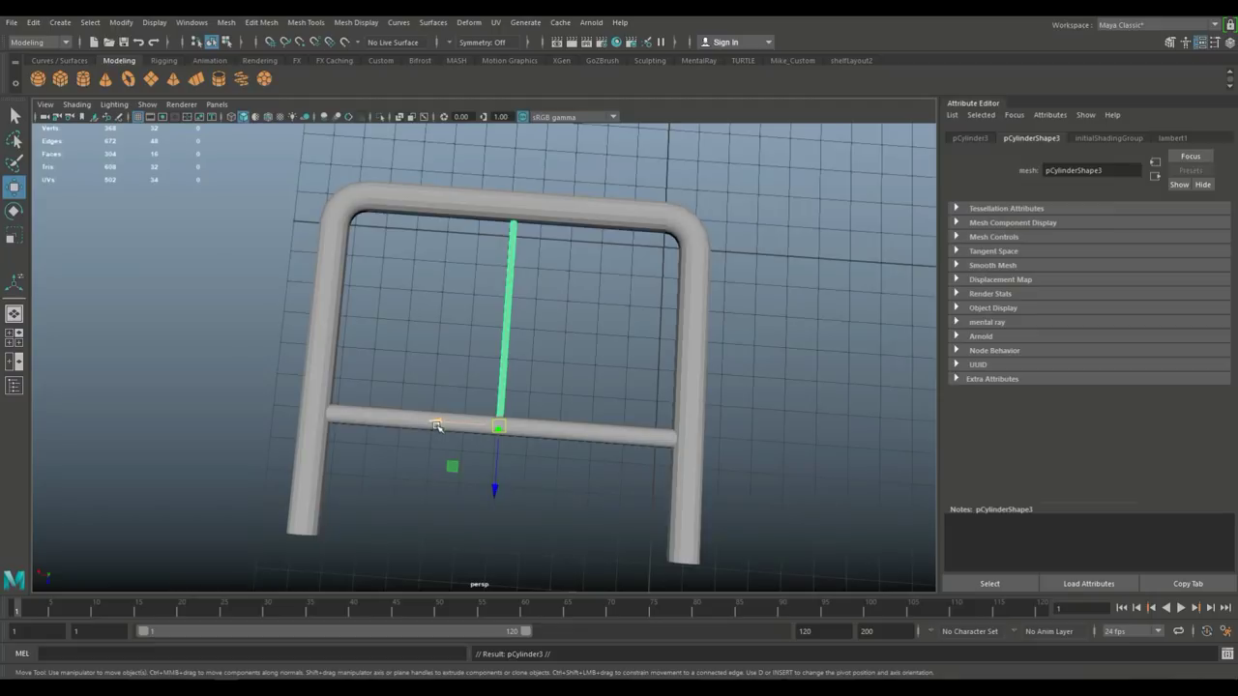
left_click_drag(435, 422, 469, 435)
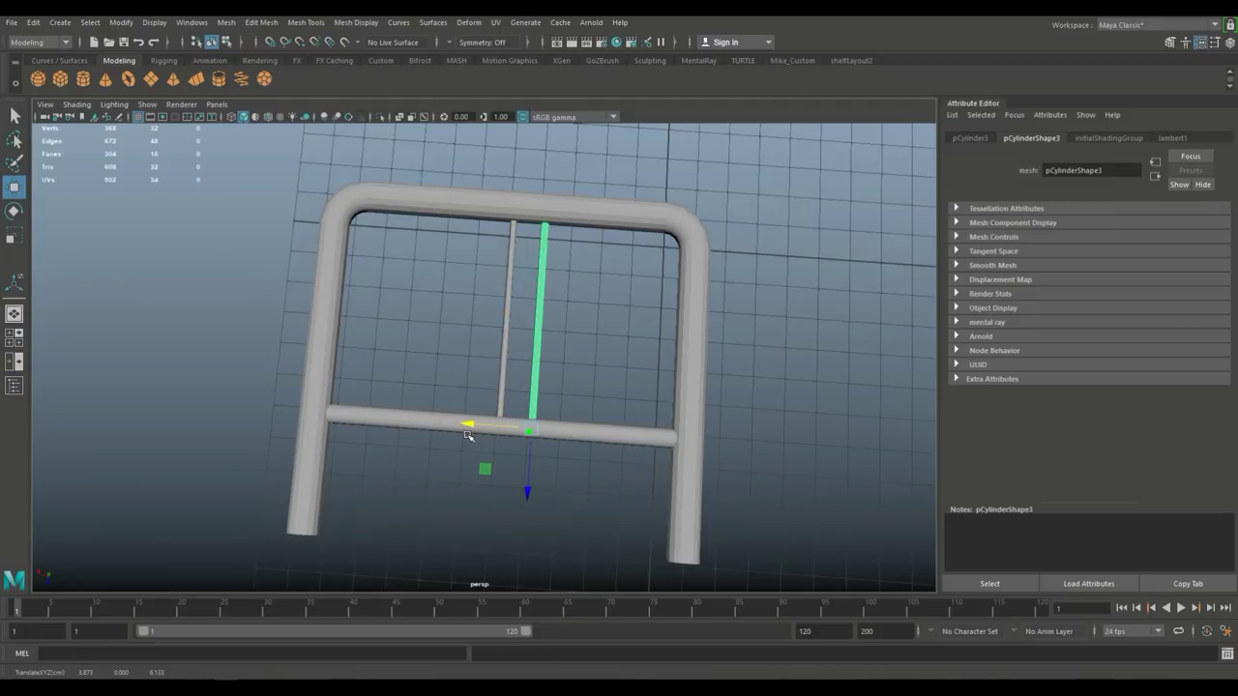
Repeat the duplicate with the same offset eight times to make a row of evenly spaced bars.
key("shift+d")
key("shift+d")
key("shift+d")
key("shift+d")
key("shift+d")
key("shift+d")
key("shift+d")
key("shift+d")
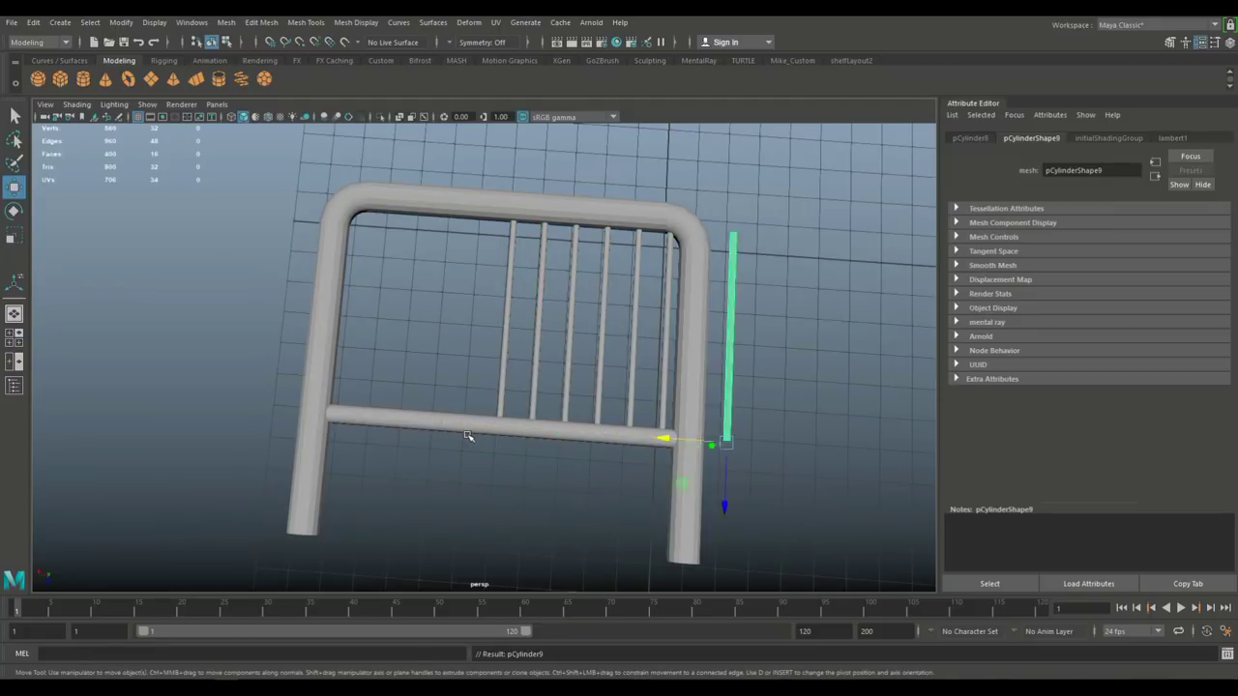
Select all ten thin bars and move them along X until the row is centered between the legs.
left_click_drag(432, 315, 851, 375, "shift")
left_click(518, 195, "shift")
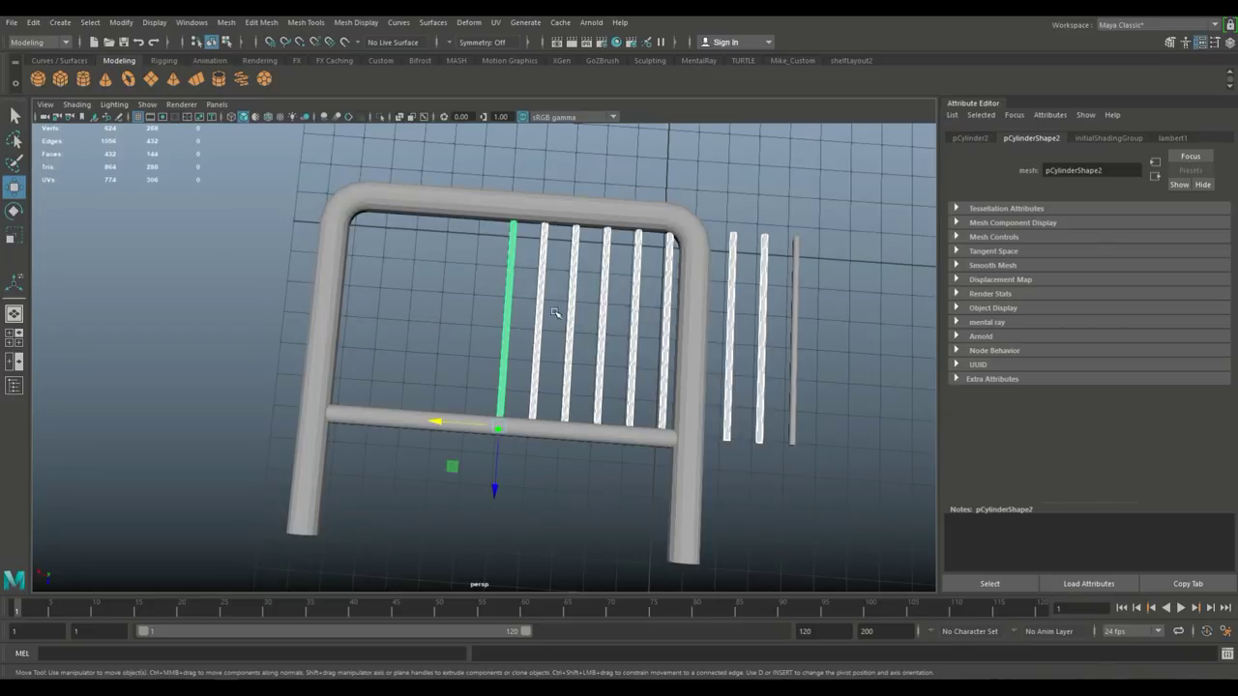
left_click_drag(440, 430, 285, 443)
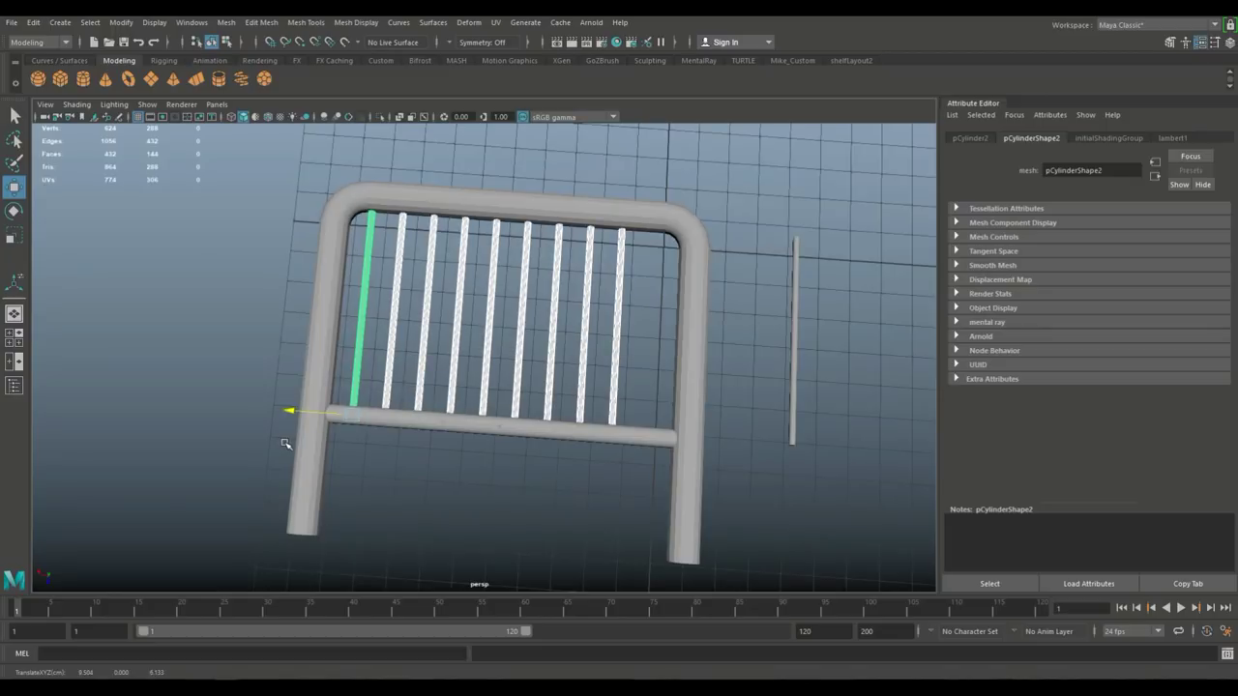
key("ctrl+z")
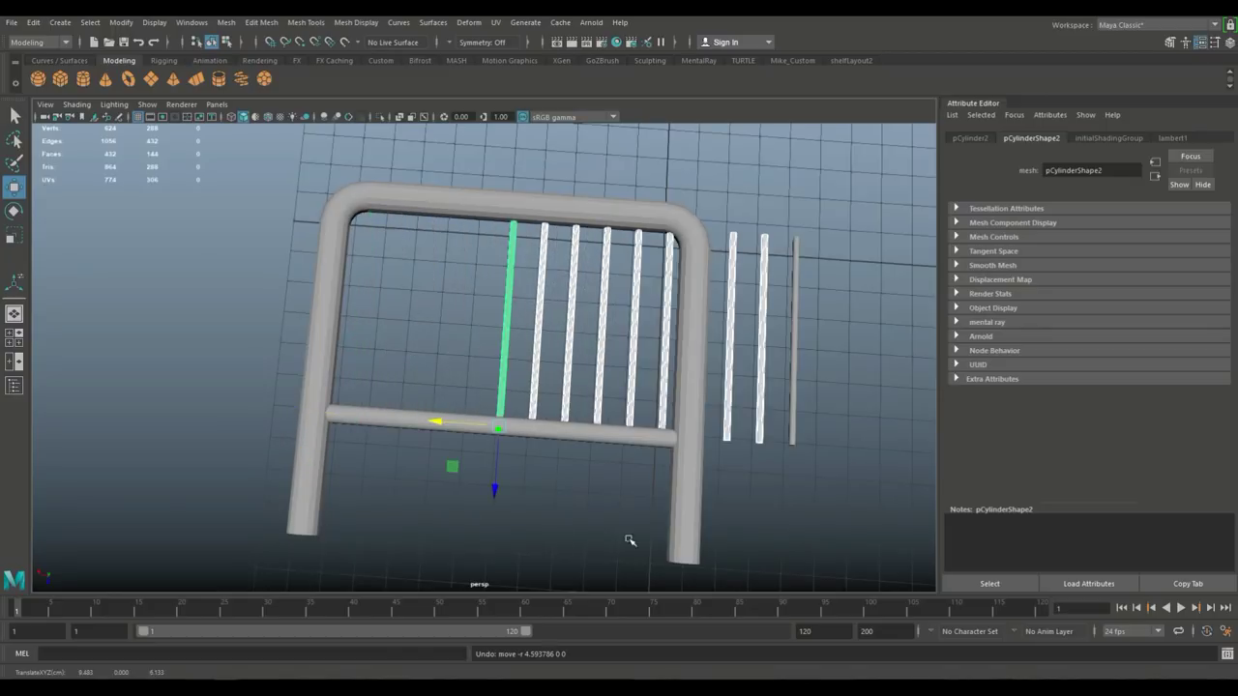
left_click(791, 437)
left_click_drag(733, 443, 585, 474)
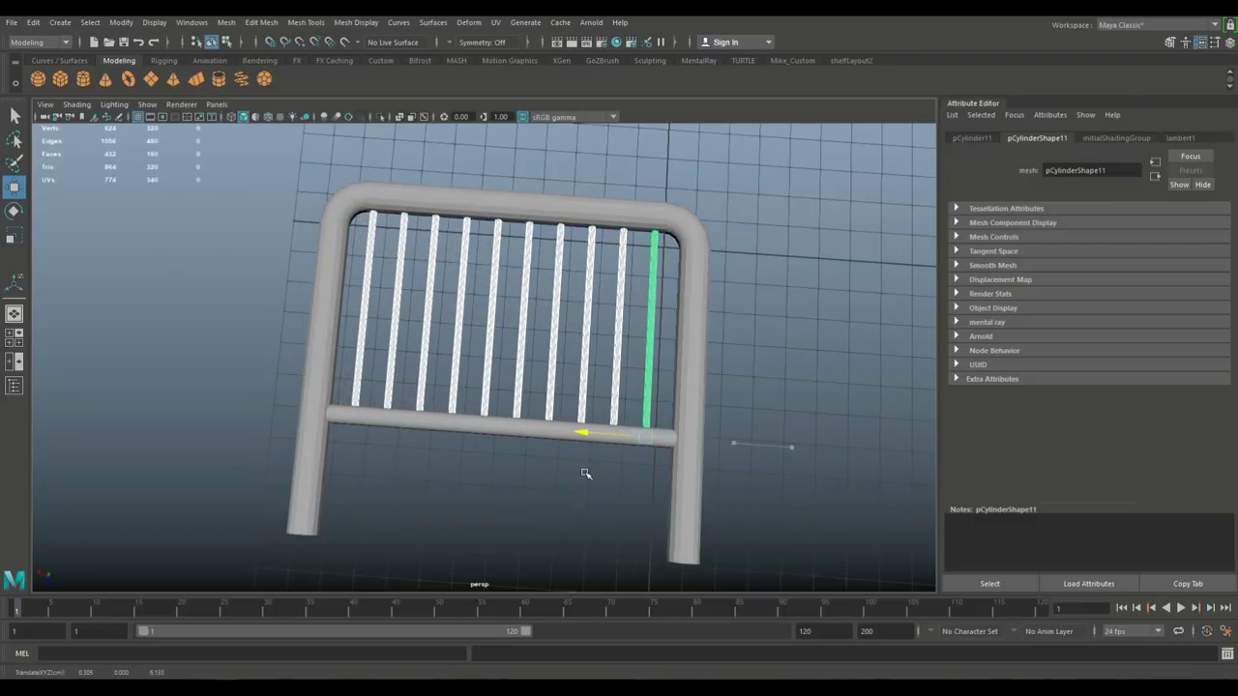
Combine the ten thin bars into one mesh and center its pivot.
left_click(226, 23)
left_click(251, 68)
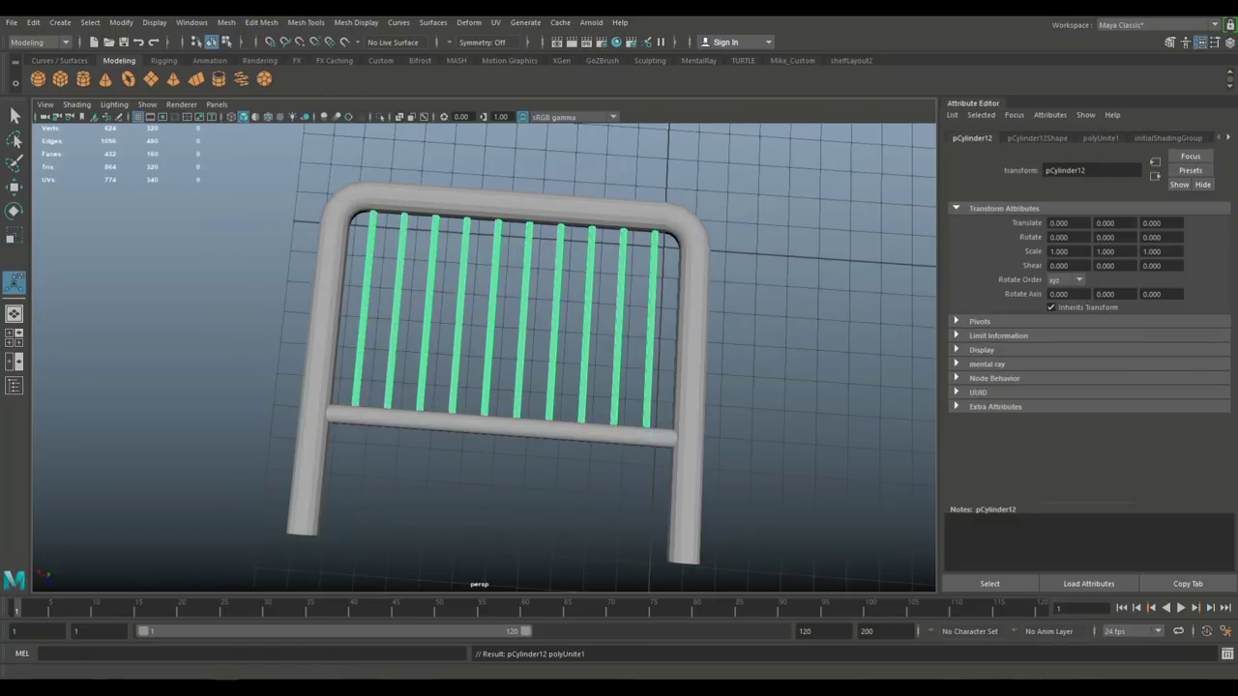
left_click(121, 22)
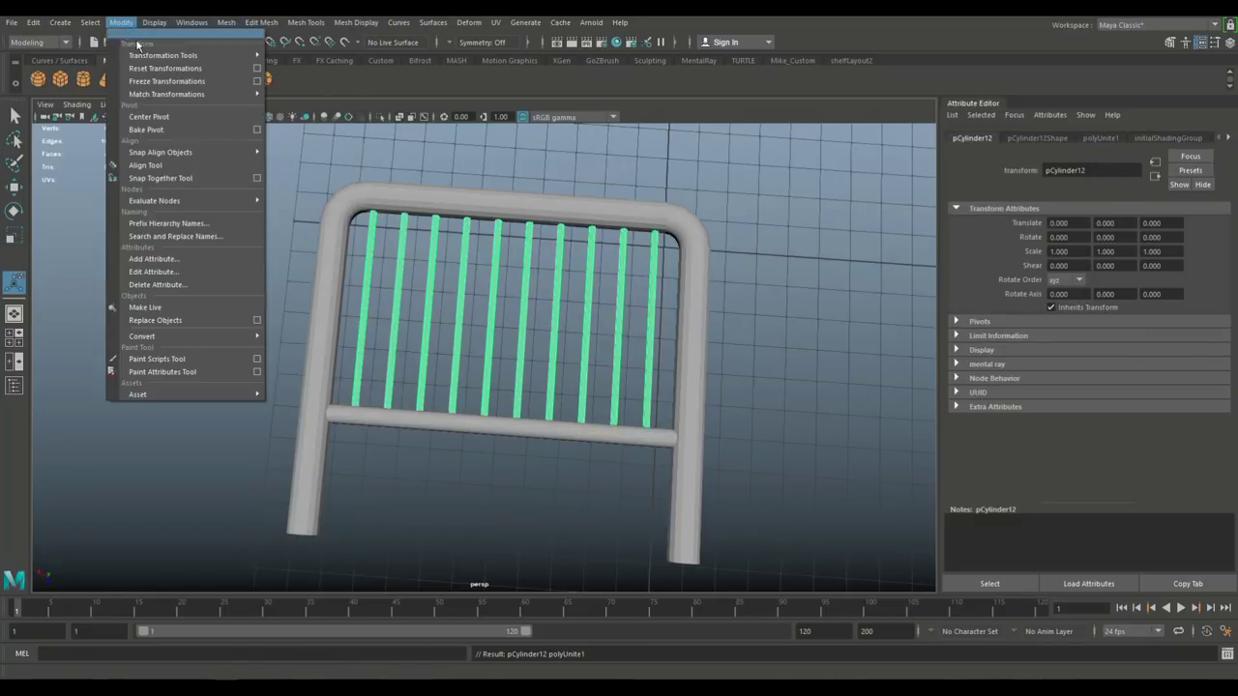
left_click(166, 123)
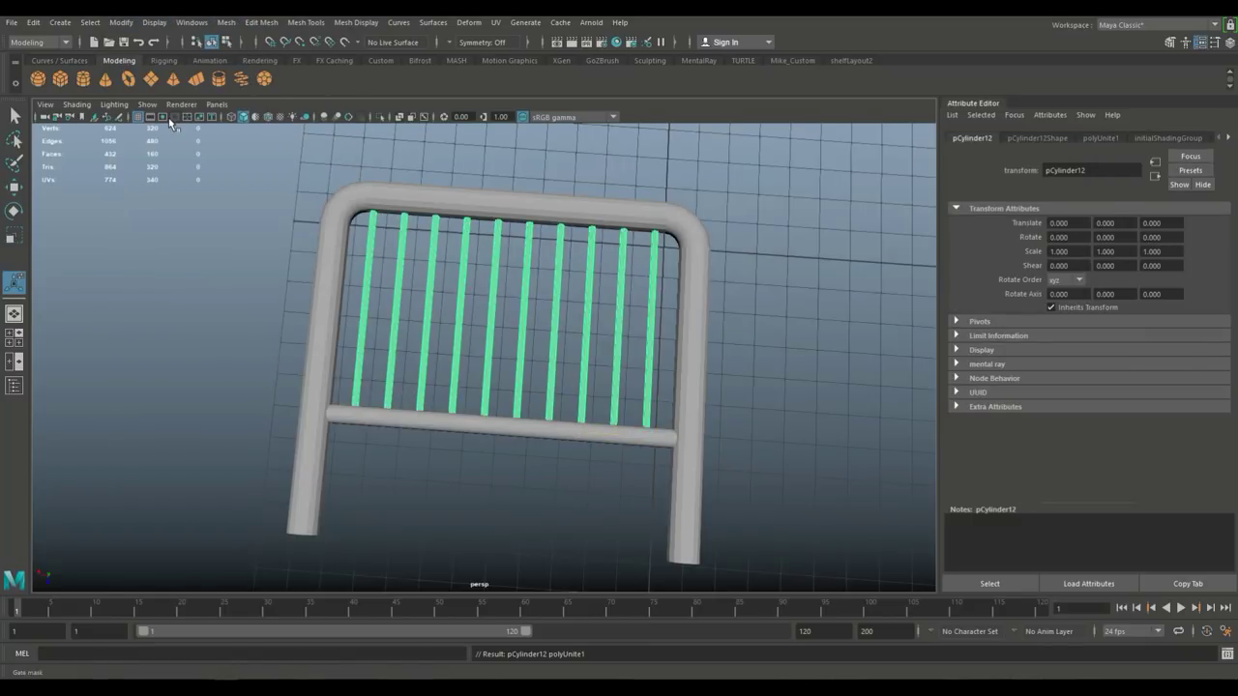
Combine the U-shaped pipe and the crossbar into one mesh and center its pivot.
left_click(15, 337)
key("space")
scroll(513, 323, "down", 2)
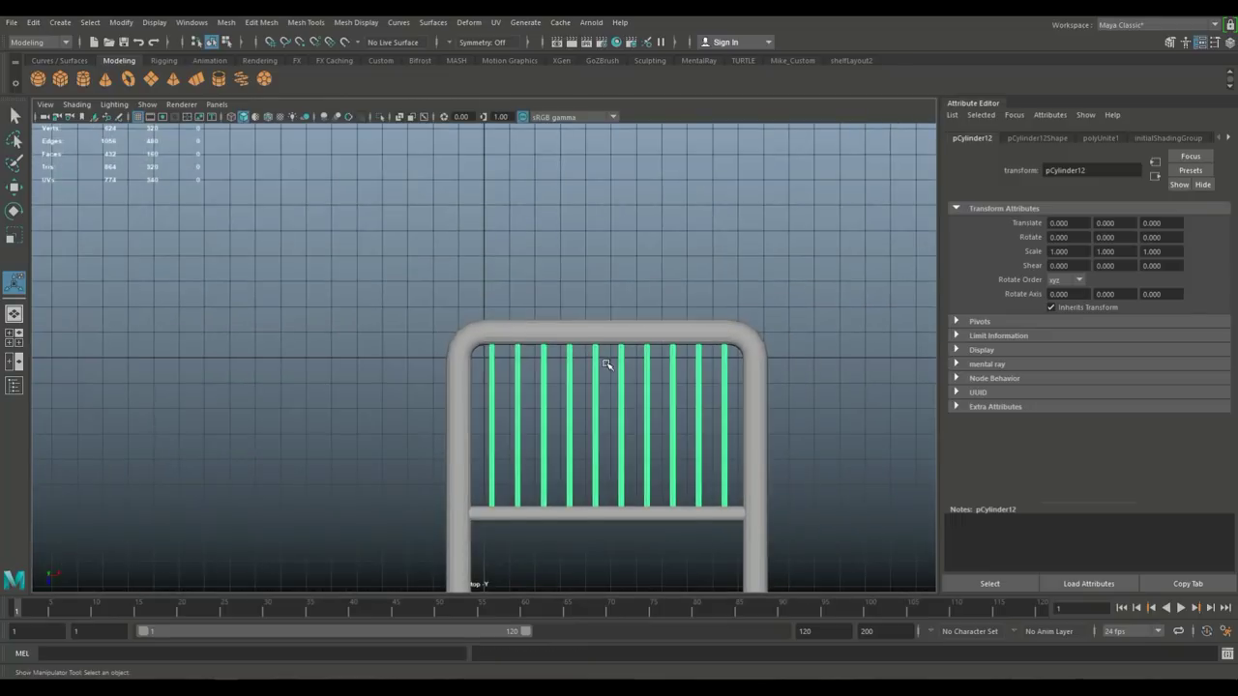
middle_click_drag(606, 363, 598, 263, "alt")
left_click(633, 232)
left_click(612, 419, "shift")
left_click(227, 23)
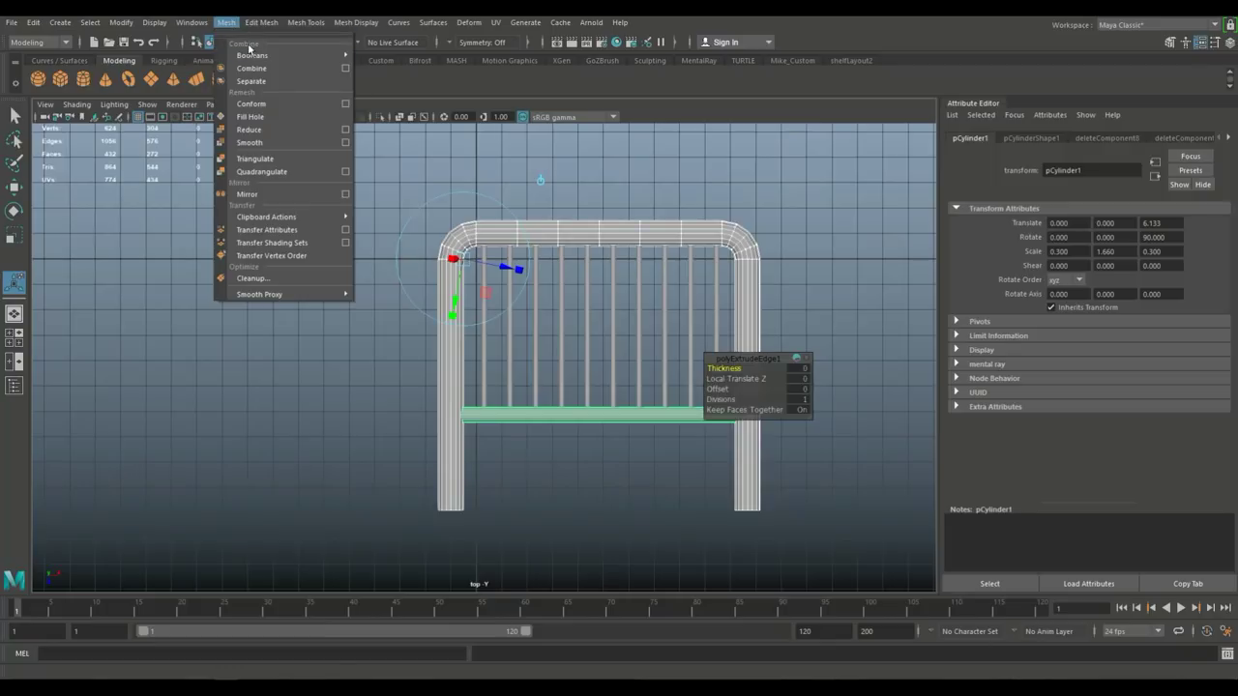
left_click(251, 68)
left_click(120, 24)
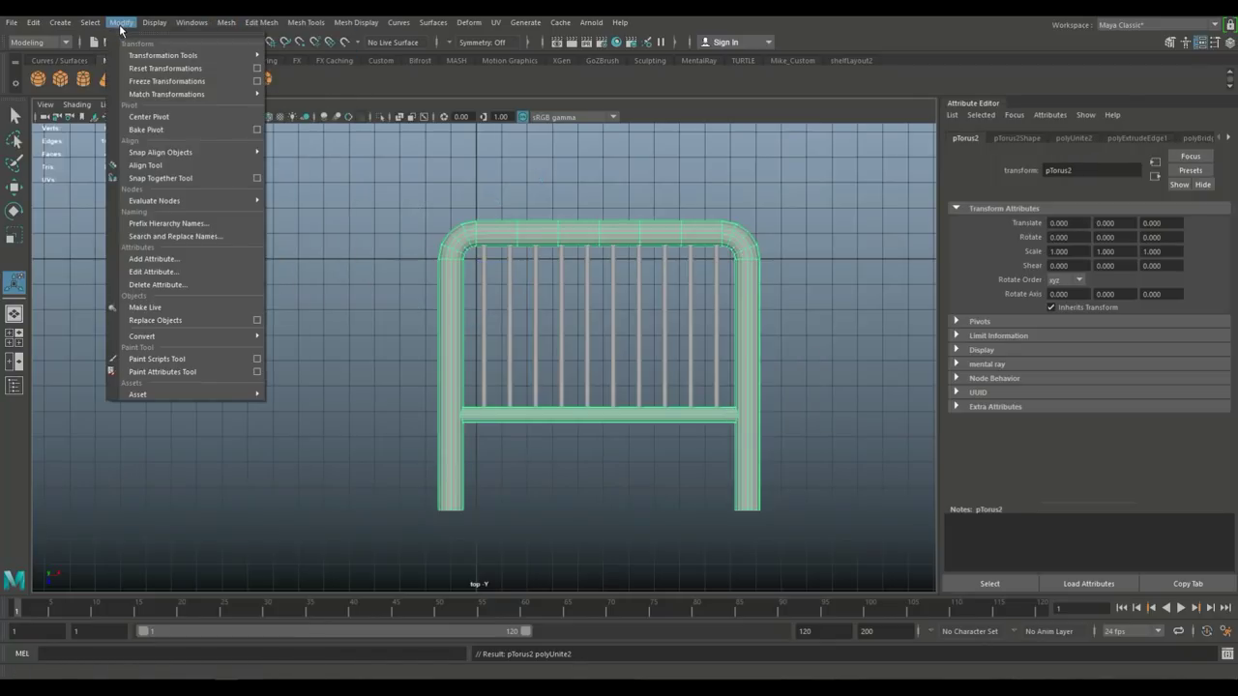
left_click(160, 117)
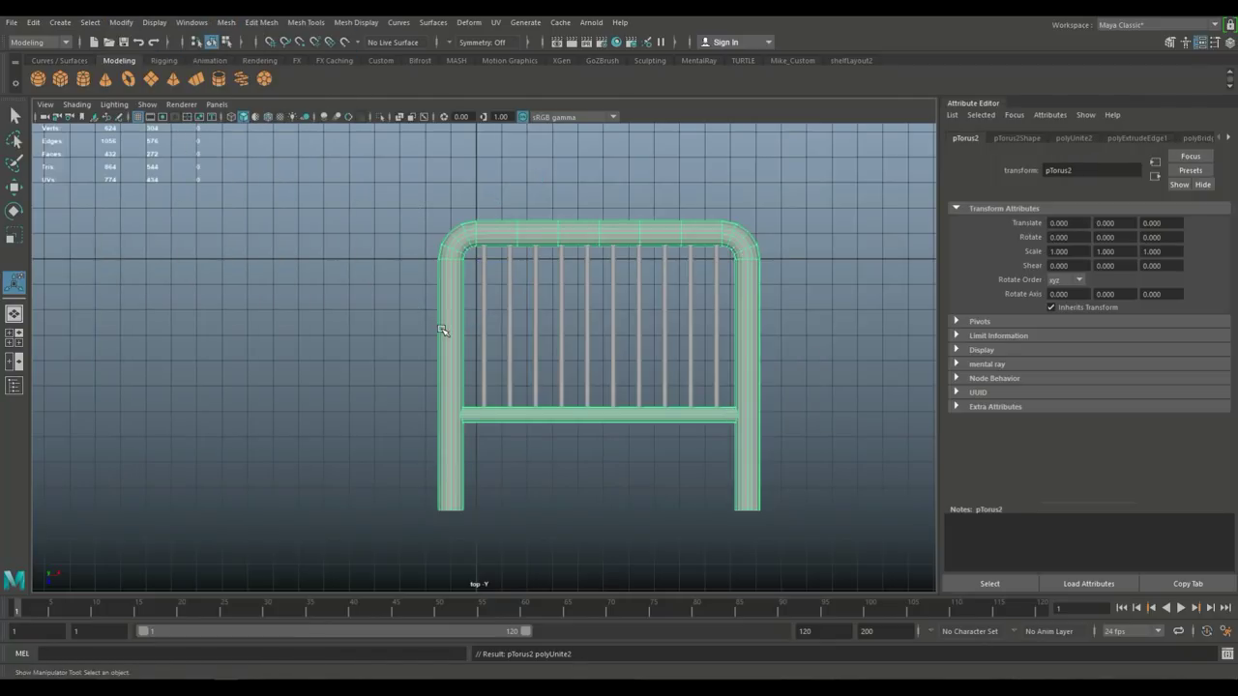
Move the pipe frame to the grid origin, about -4.837 X and -4.193 Z, and reposition the thin bars inside it.
key("w")
left_click_drag(602, 366, 476, 261)
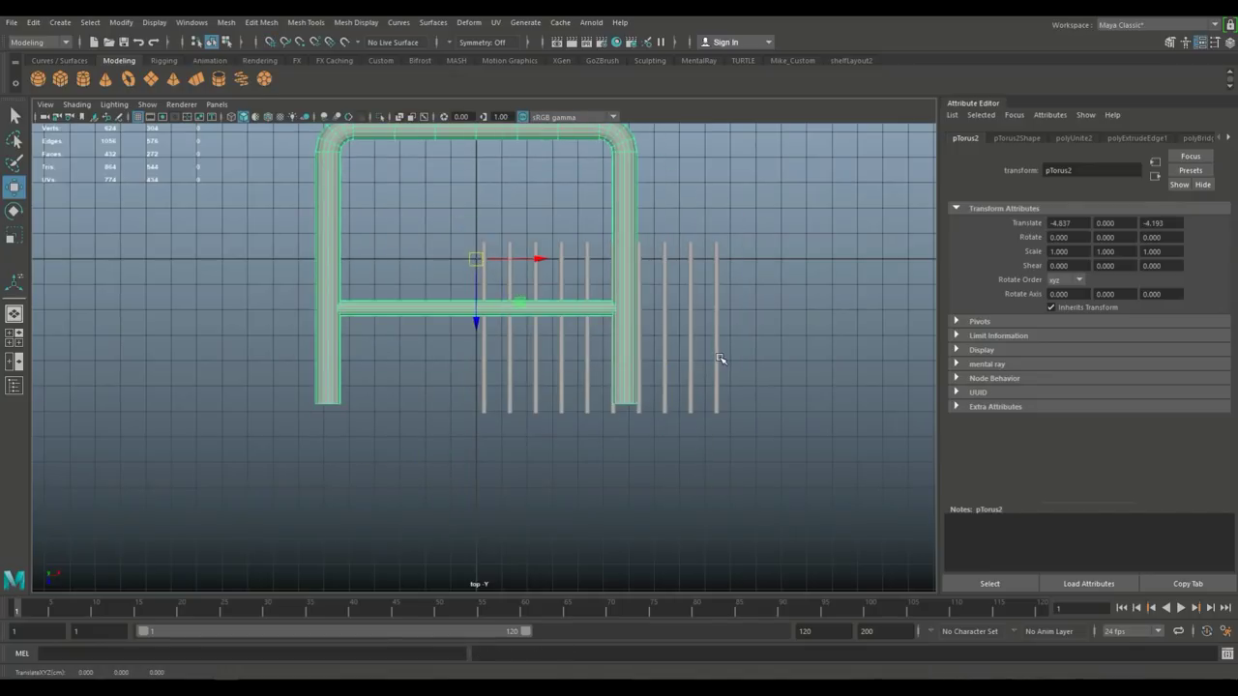
left_click(717, 363)
left_click_drag(602, 331, 475, 262)
left_click_drag(478, 320, 479, 288)
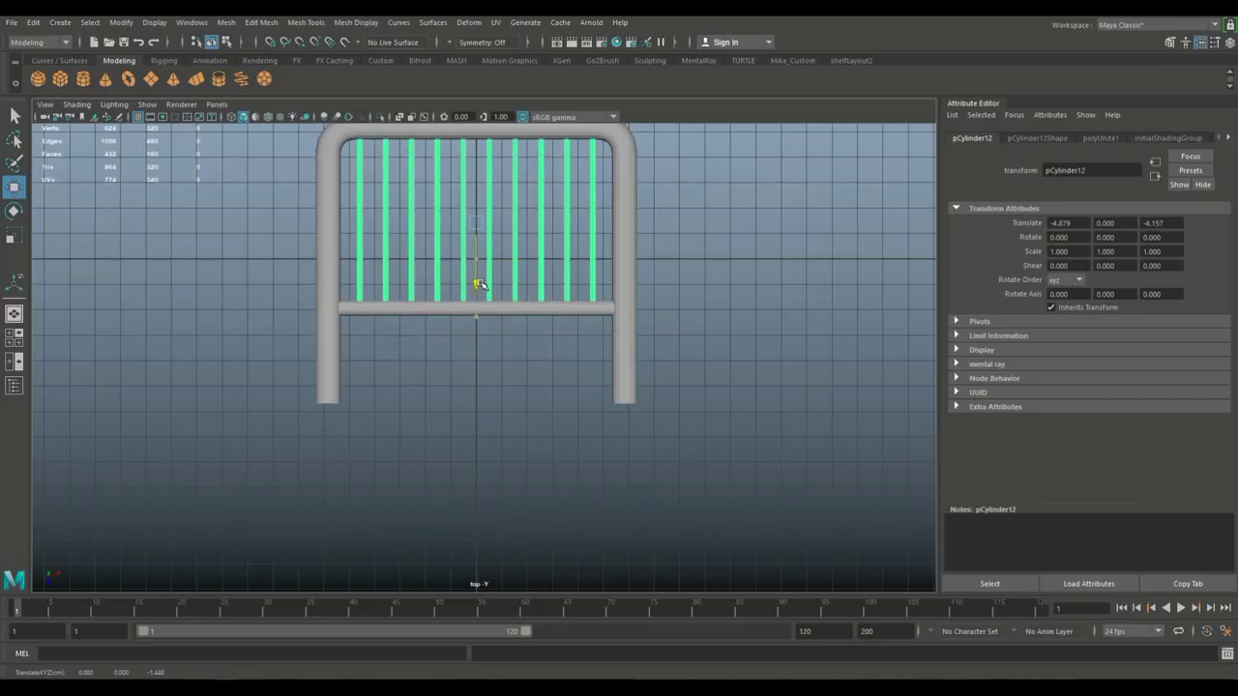
Select the pipe frame and the thin bars and combine them into a single mesh.
left_click(14, 338)
key("space")
right_click_drag(648, 325, 592, 343, "alt")
left_click_drag(587, 442, 725, 400, "alt")
middle_click_drag(724, 400, 847, 455, "alt")
left_click_drag(846, 454, 817, 474, "alt")
left_click_drag(402, 228, 764, 514)
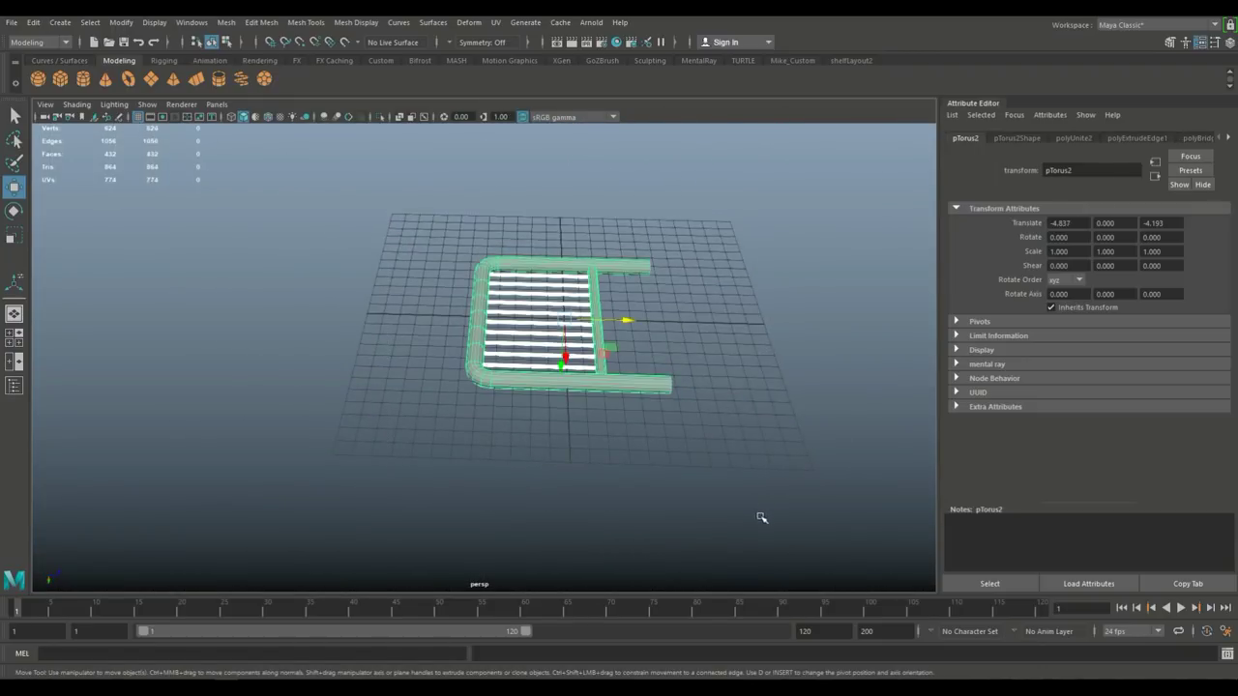
left_click(223, 23)
left_click(253, 68)
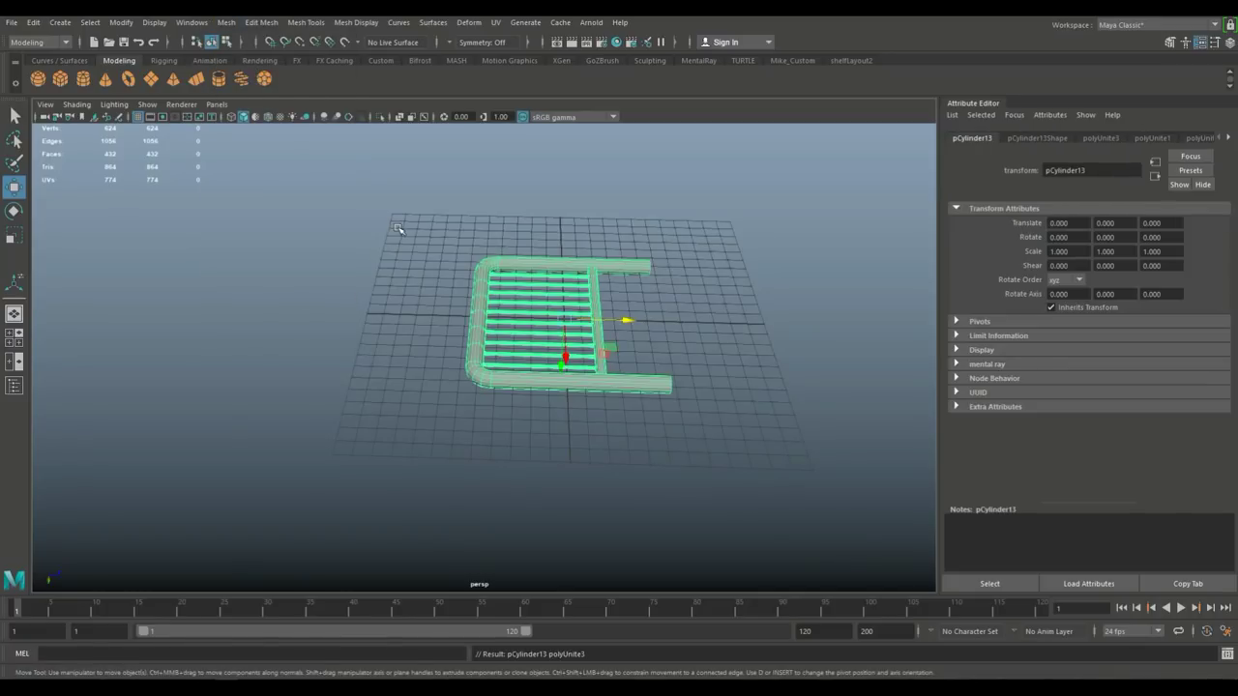
Rotate the combined railing -90 degrees about X to stand upright, and move it to about -6.233 on Y.
key("e")
left_click_drag(584, 275, 658, 328)
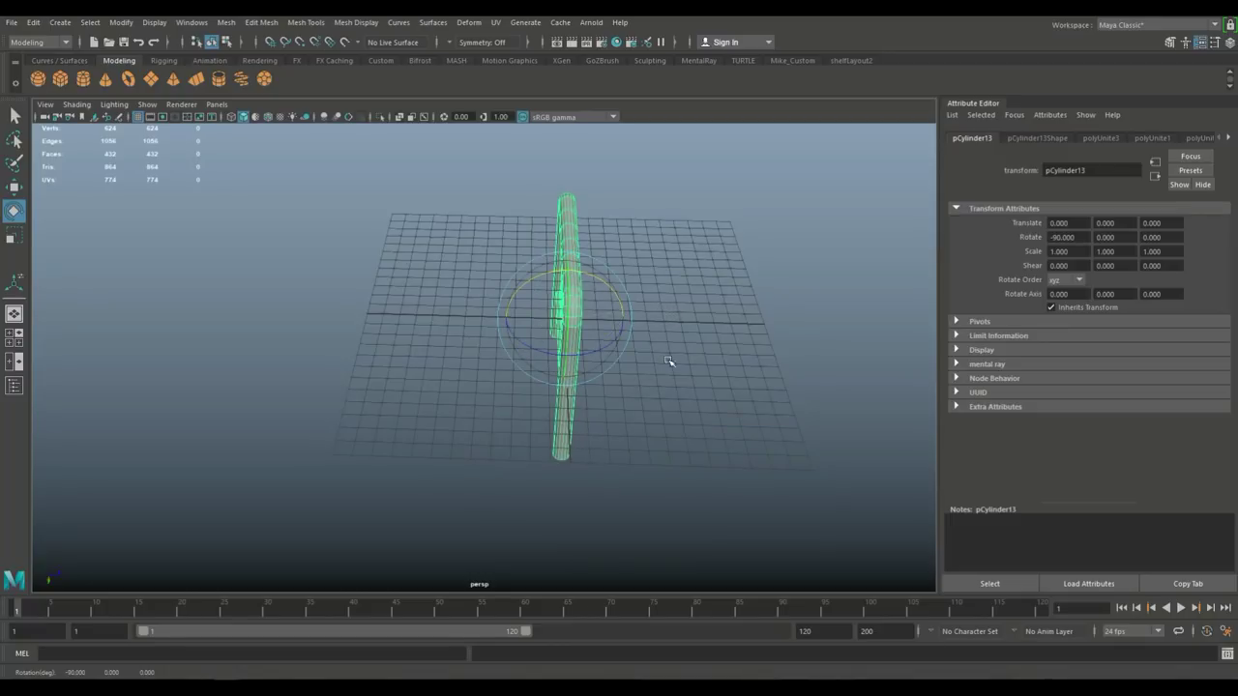
left_click_drag(678, 471, 583, 442, "alt")
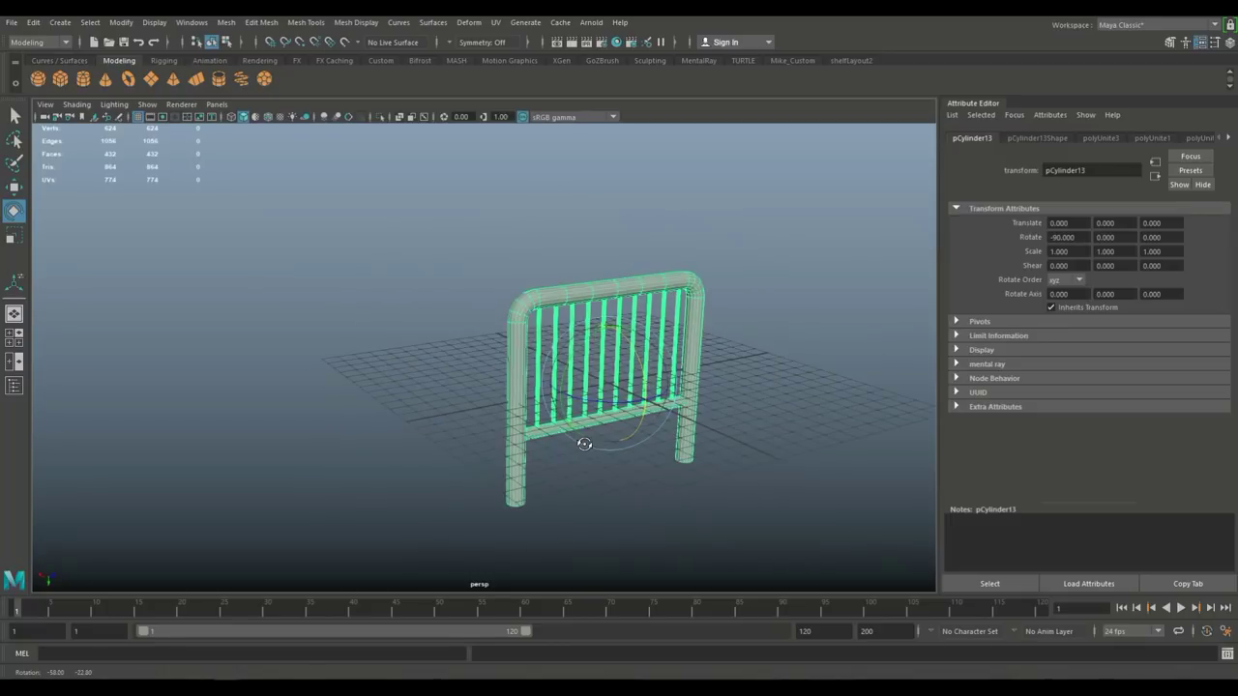
key("w")
left_click_drag(619, 438, 623, 334)
scroll(633, 435, "up", 4)
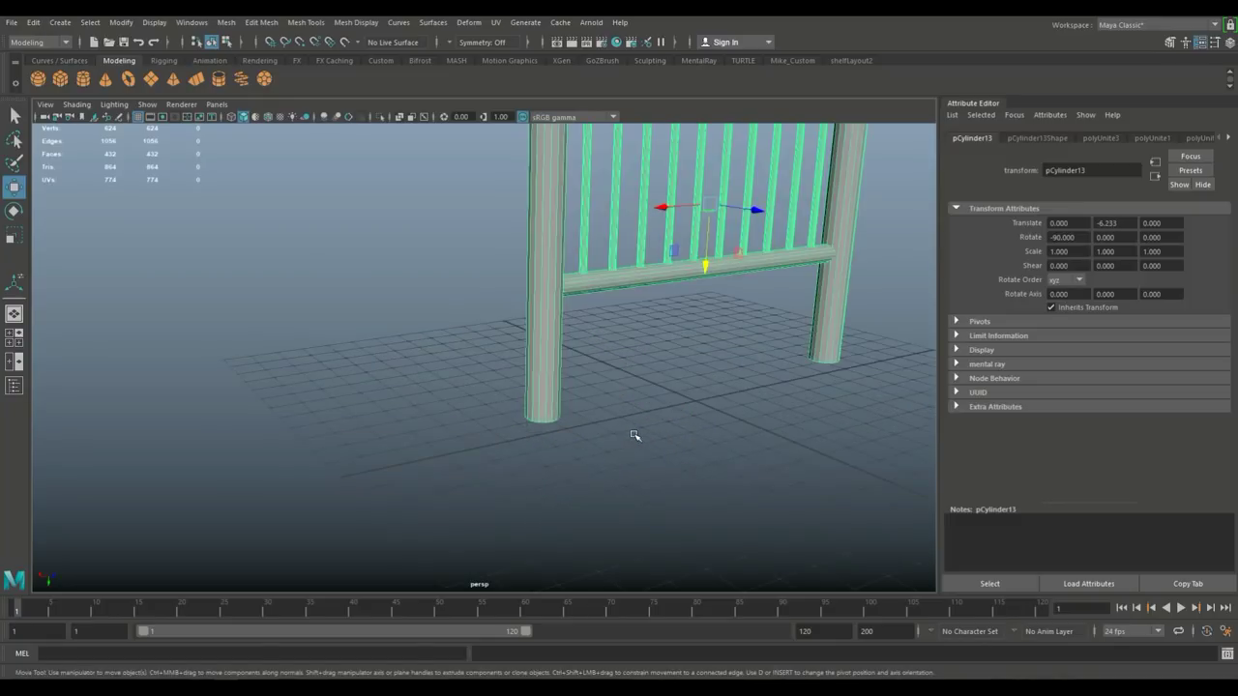
Insert an edge loop around the near leg, just above its foot.
middle_click_drag(635, 434, 533, 415, "alt")
left_click(306, 21)
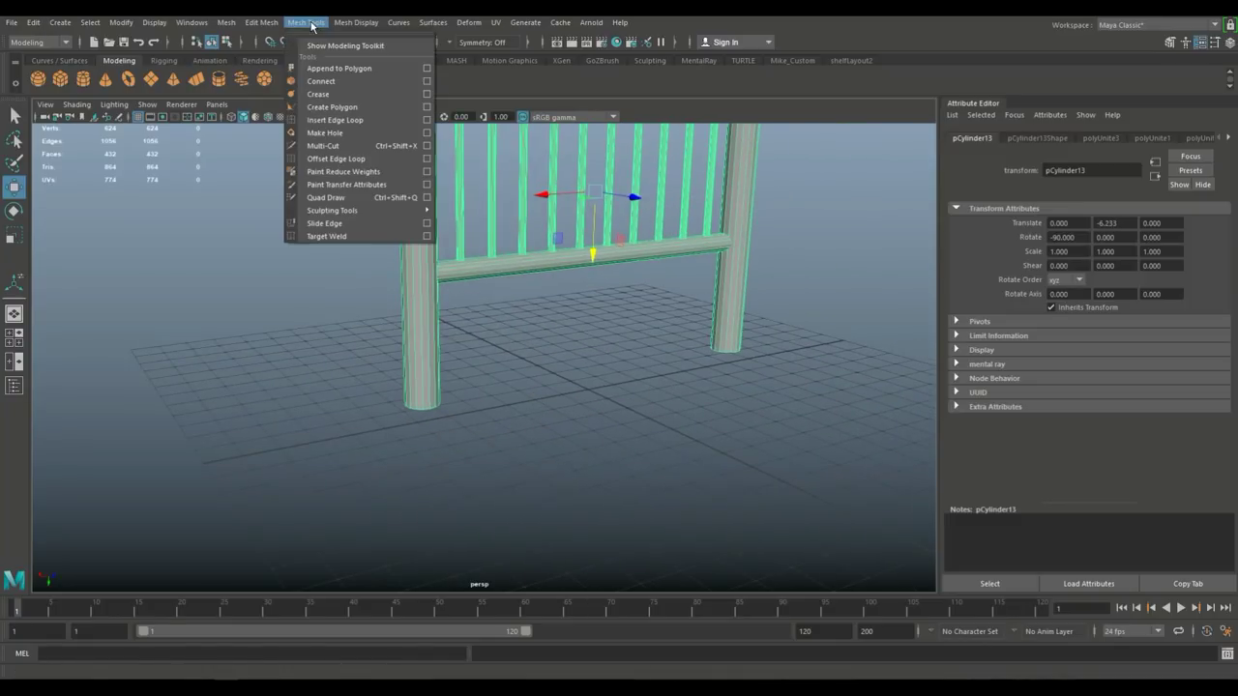
left_click(362, 120)
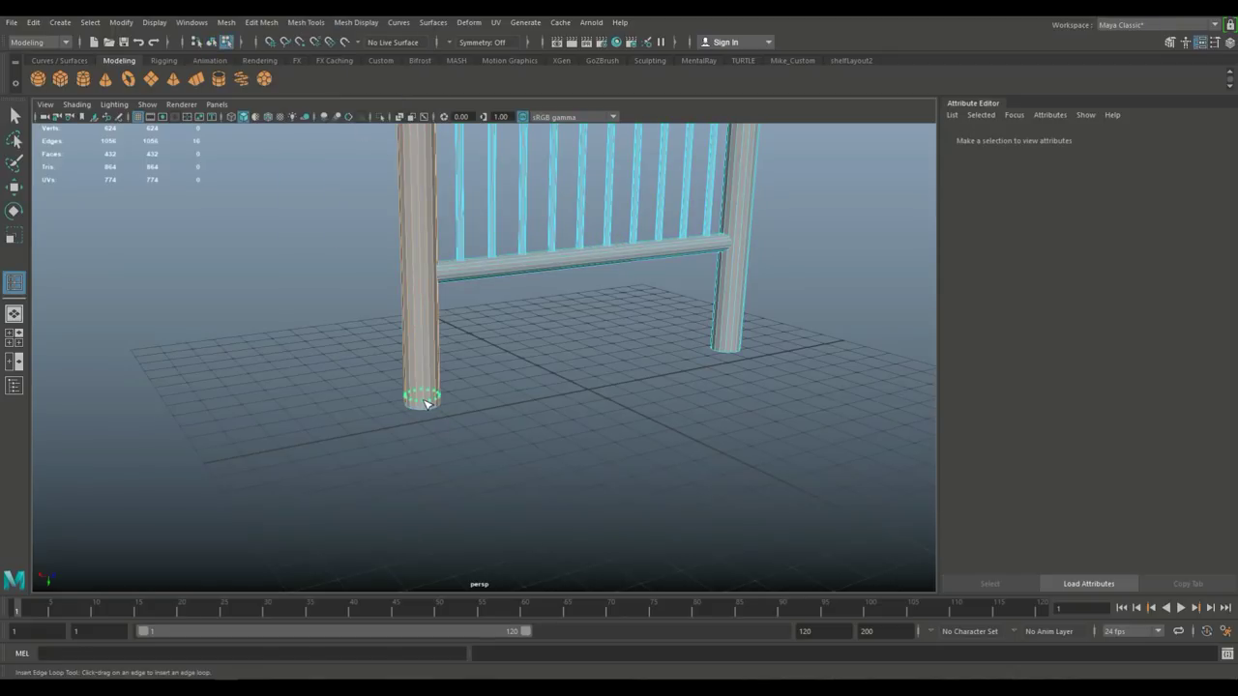
left_click(426, 403)
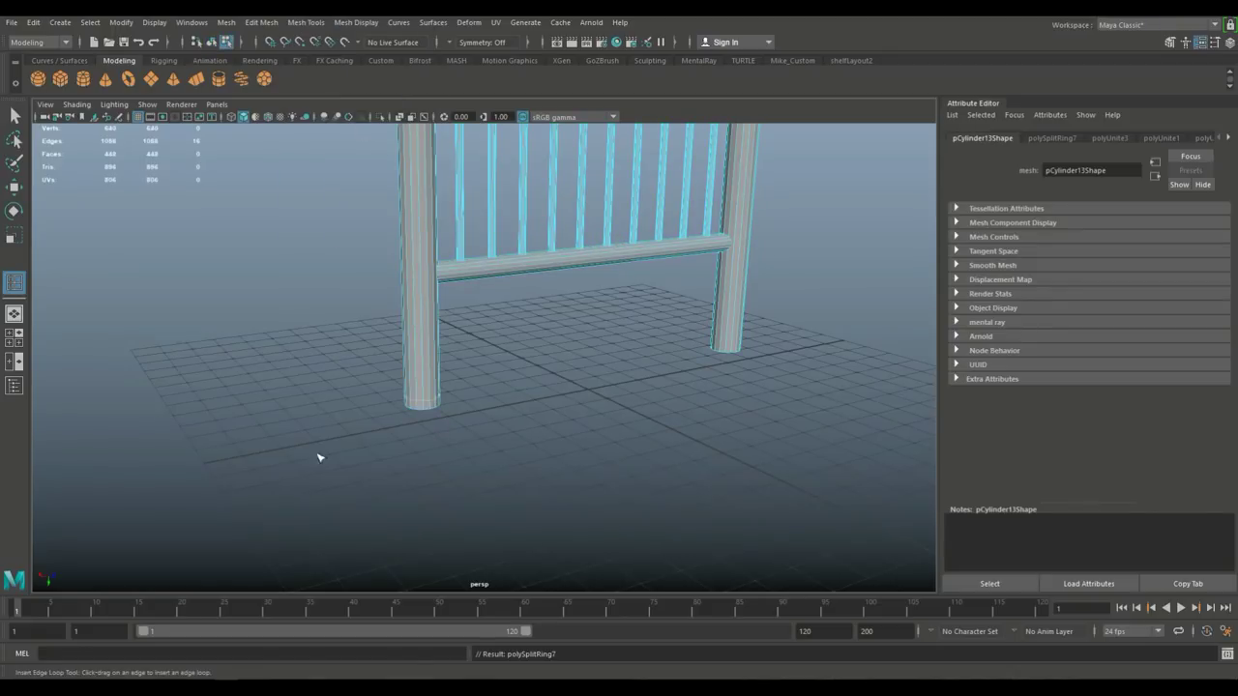
Insert an edge loop near the foot of the other leg and move it level with the first leg's loop.
left_click(14, 338)
key("space")
key("f")
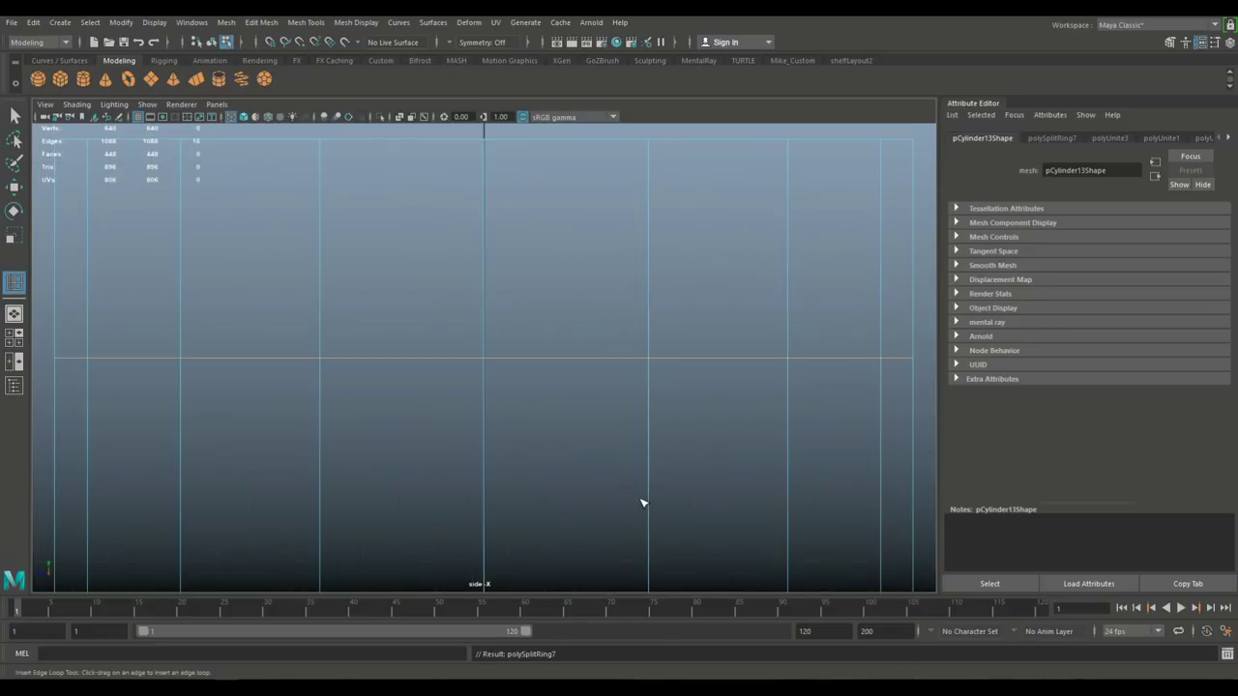
scroll(645, 491, "down", 6)
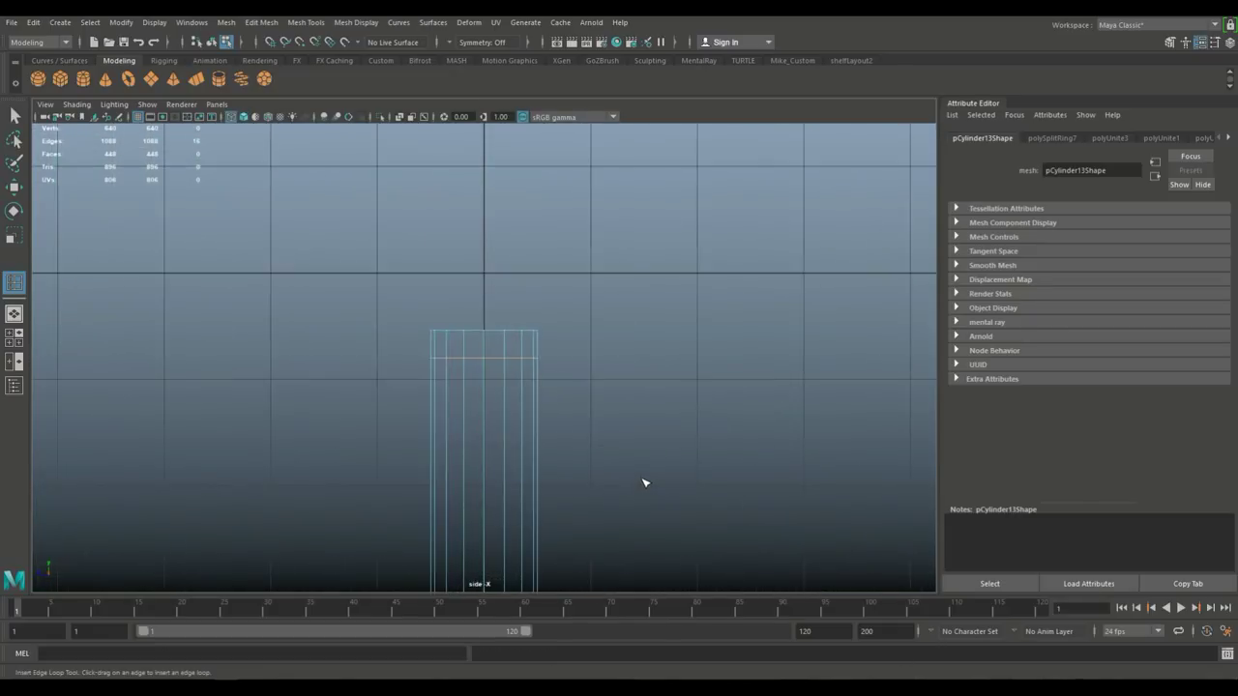
left_click(15, 339)
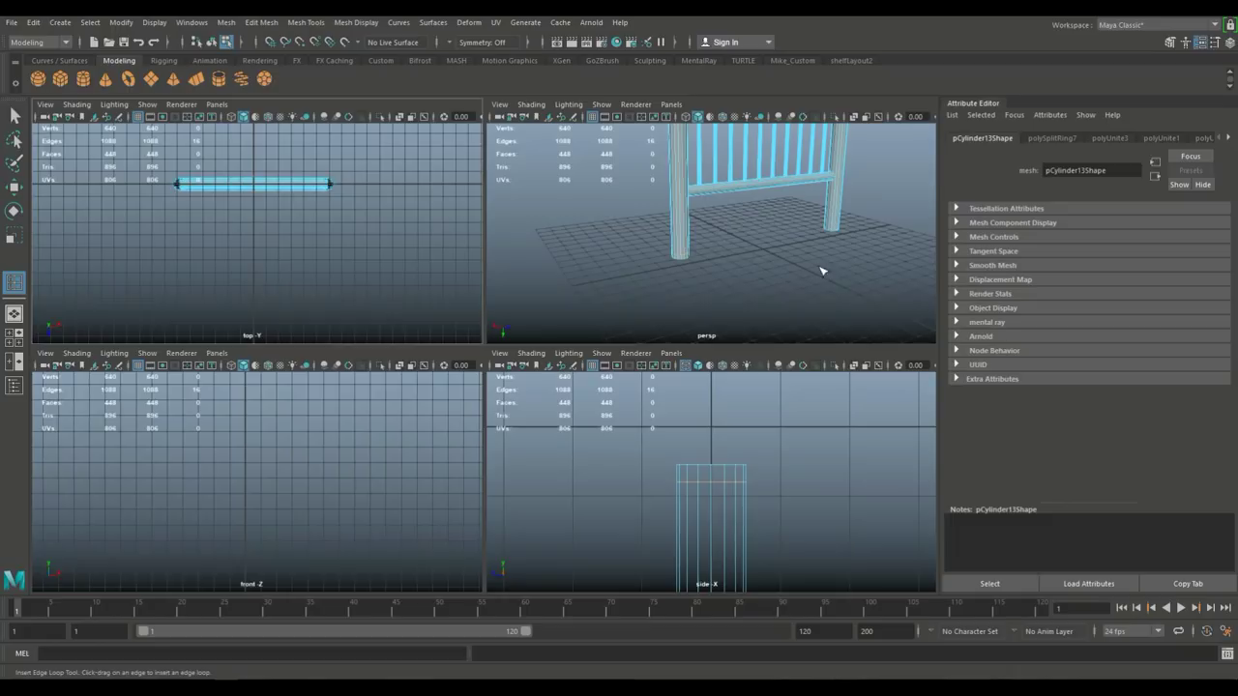
left_click(834, 224)
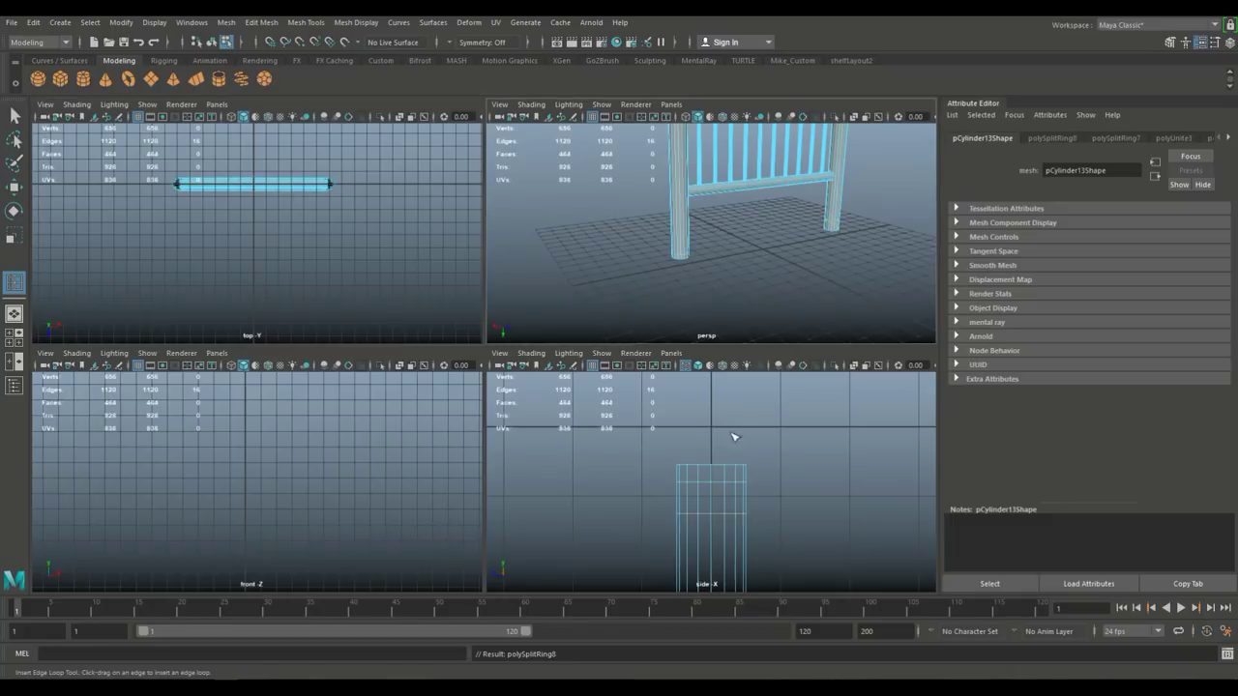
key("w")
left_click_drag(712, 451, 727, 418)
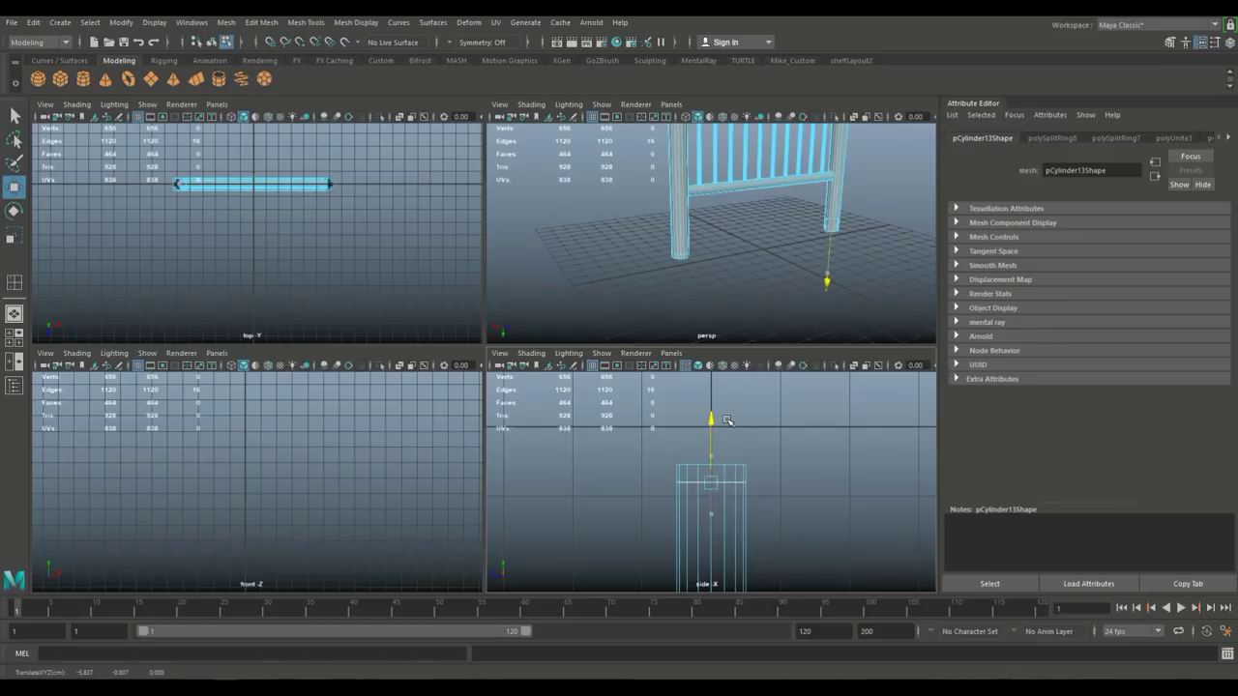
Select the ring of faces between the edge loop and the open end on both legs.
key("space")
scroll(561, 378, "up", 3)
middle_click_drag(500, 428, 551, 405, "alt")
right_click_drag(422, 423, 424, 341)
left_click(521, 442)
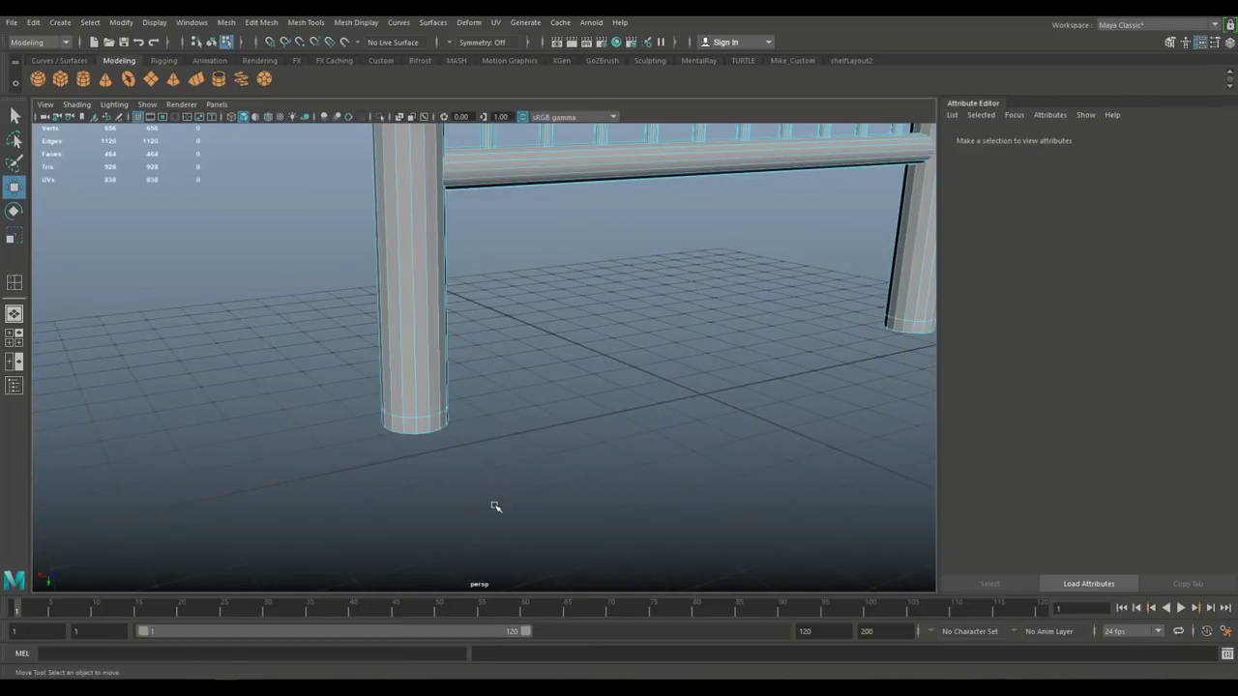
key("q")
left_click(420, 426)
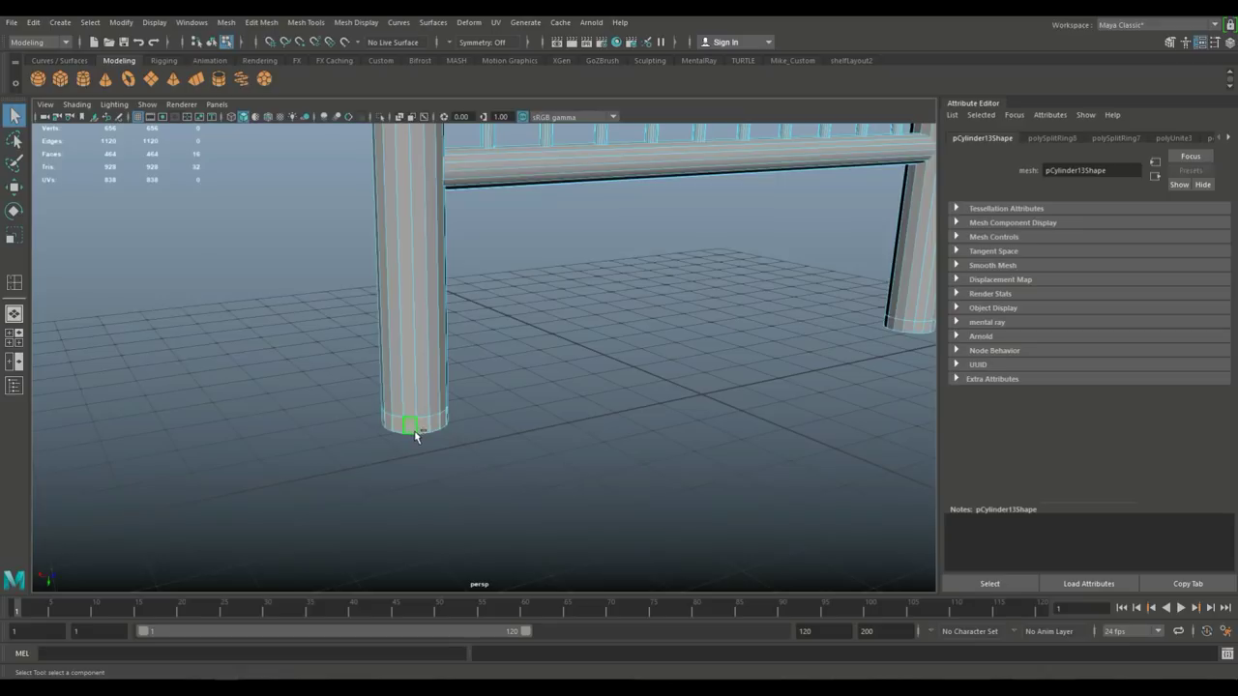
left_click(912, 327, "shift")
Extrude the selected foot faces on both legs with a thickness of 0.09 to form raised collars.
key("ctrl+e")
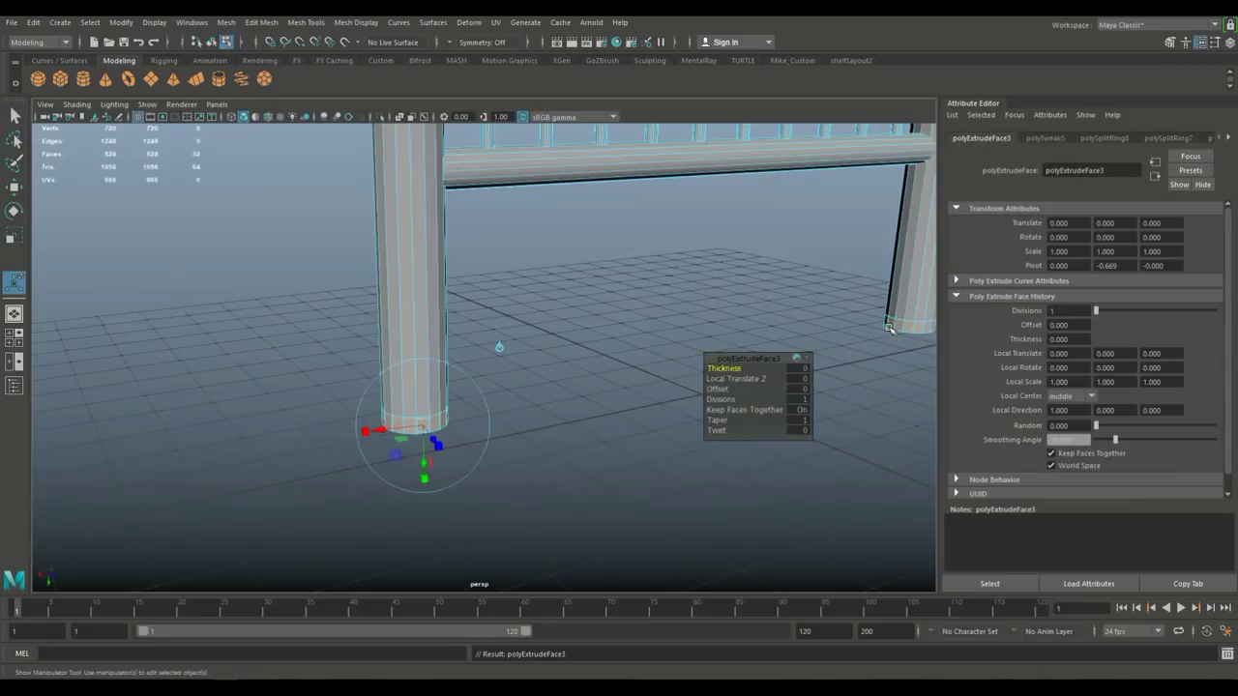
left_click(799, 368)
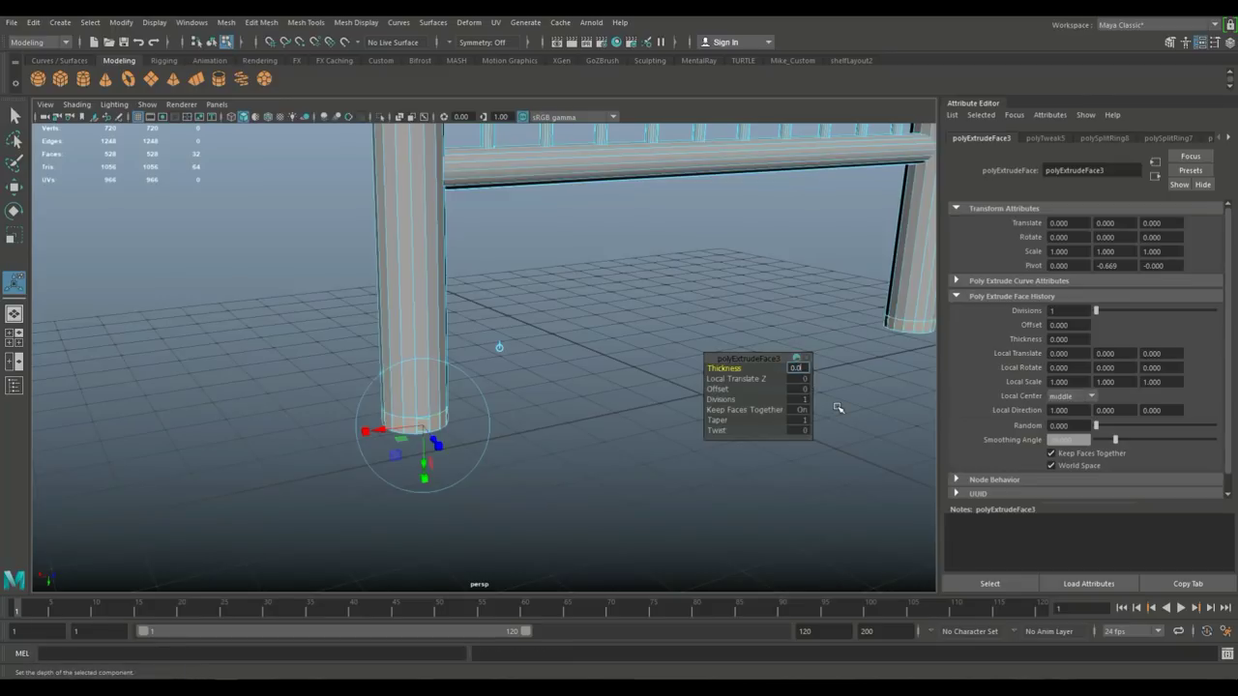
type("0.05")
key("Return")
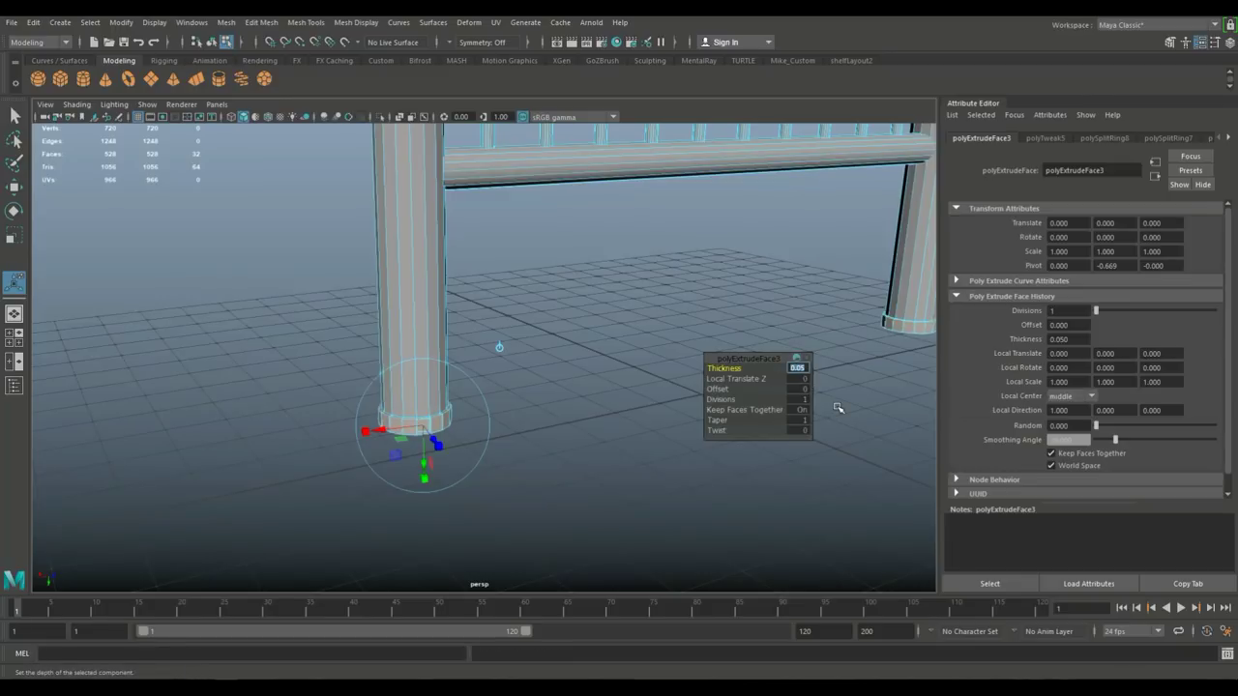
type("0.09")
key("Return")
left_click(631, 511)
Create a polygon cube, move it to about -5.920 on Z, and stretch it to about 2.618 on Z.
scroll(661, 463, "down", 5)
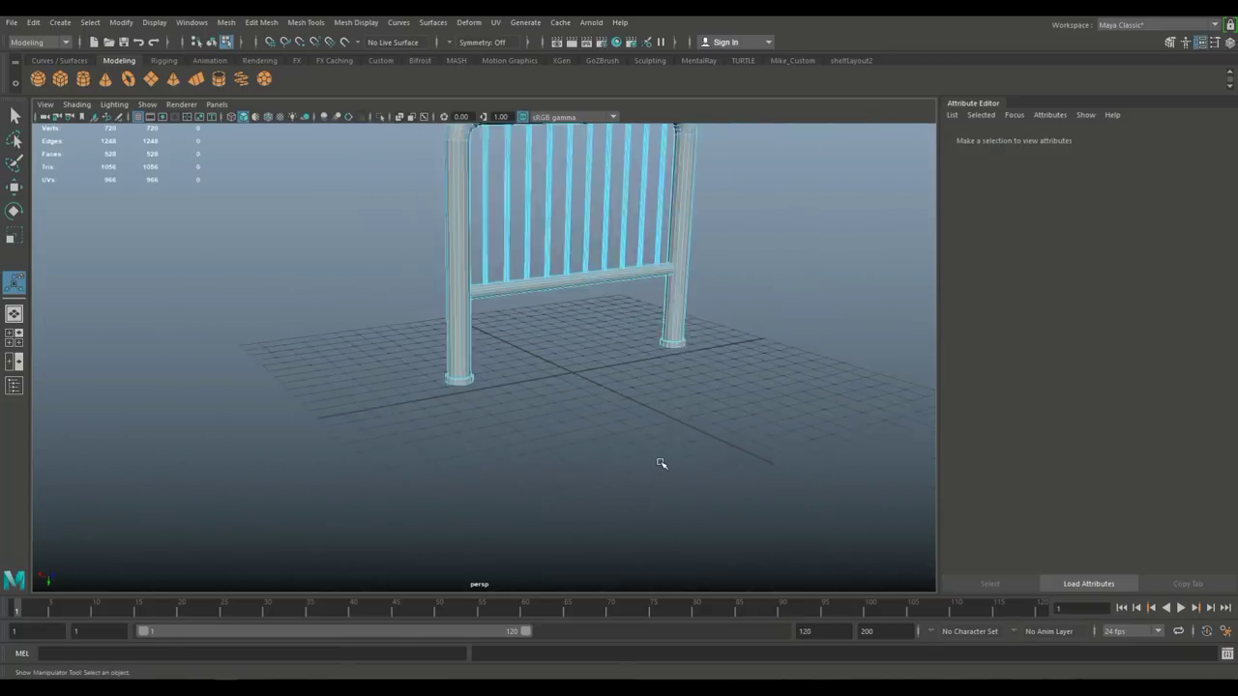
scroll(627, 430, "up", 3)
middle_click_drag(548, 382, 576, 508, "alt")
scroll(576, 509, "down", 3)
left_click_drag(551, 509, 339, 439, "alt")
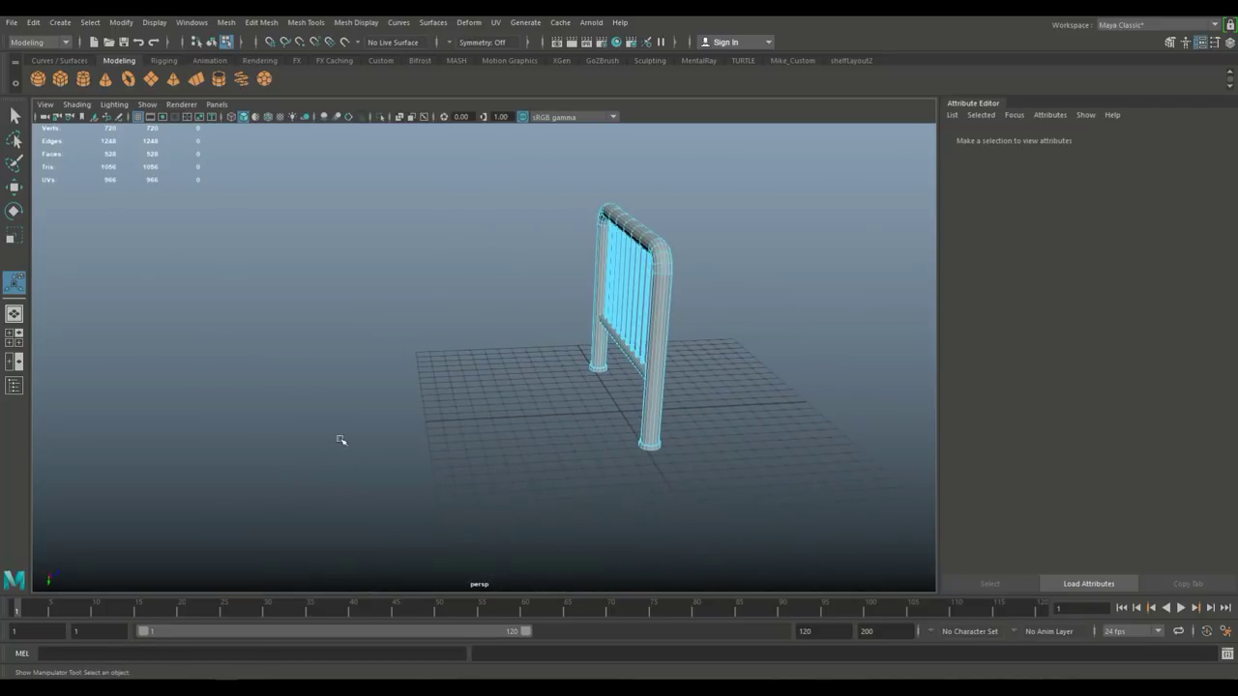
left_click(60, 79)
key("w")
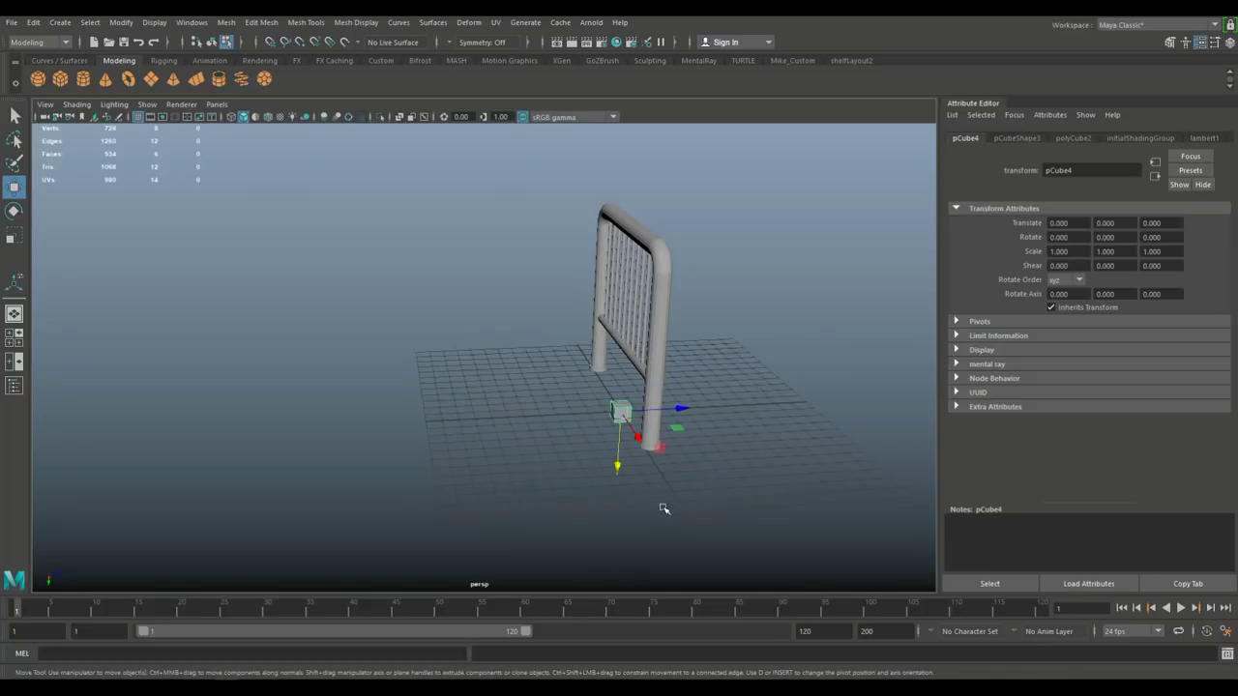
mouse_move(683, 414)
left_mouse_down()
mouse_move(591, 440)
mouse_move(635, 414)
mouse_move(705, 414)
mouse_move(668, 418)
left_mouse_up()
key("r")
scroll(469, 468, "up", 3)
Delete the stretched cube's top face and the end face toward the railing to leave an open box.
right_click_drag(571, 462, 571, 337)
left_click(554, 465)
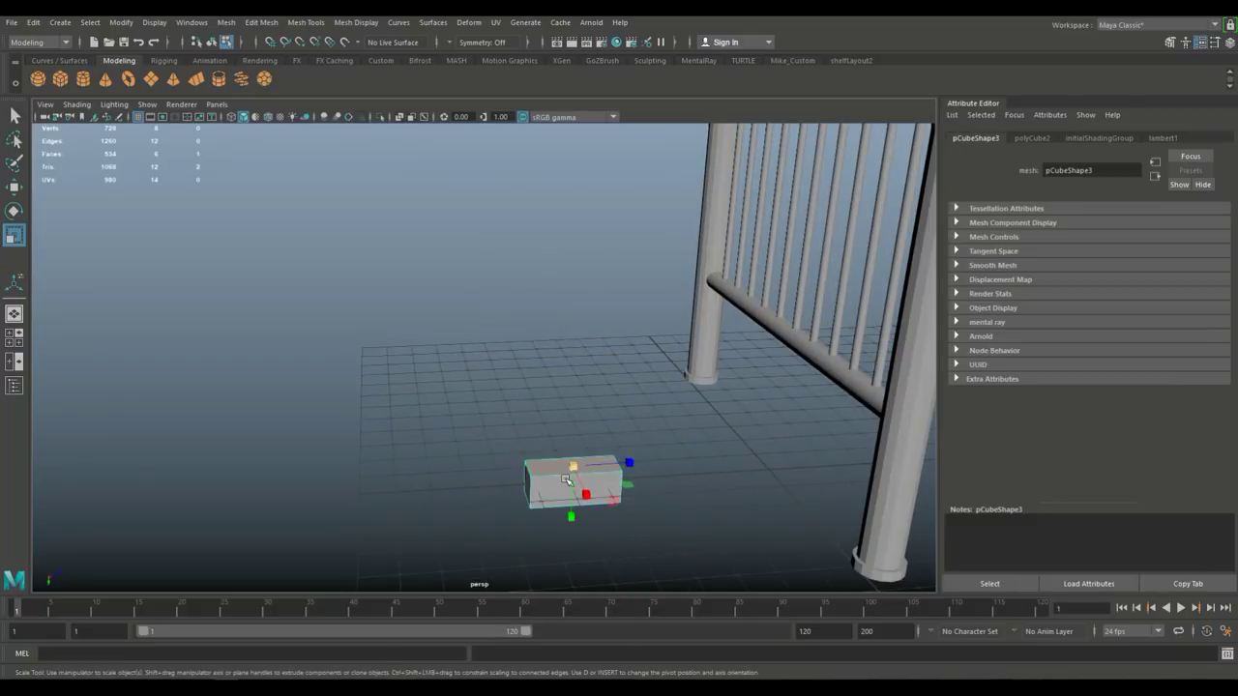
key("Delete")
left_click_drag(619, 455, 625, 486, "alt")
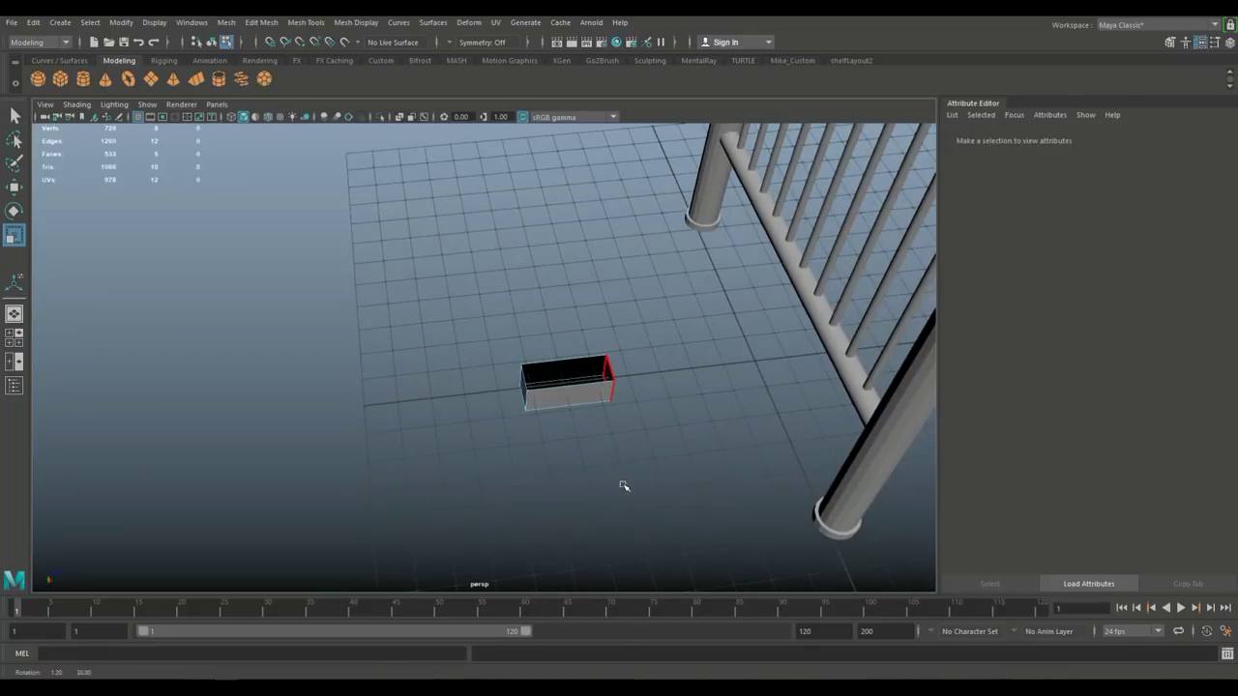
left_click(575, 386)
left_click(577, 382)
left_click_drag(570, 464, 590, 495, "alt")
right_click_drag(550, 440, 595, 317)
right_click_drag(546, 443, 610, 282)
Move the open box onto the leg at crossbar height, to about 5.196 X, -4.416 Y and 0.906 Z.
left_click_drag(570, 478, 599, 503, "alt")
key("w")
left_click_drag(532, 448, 622, 502)
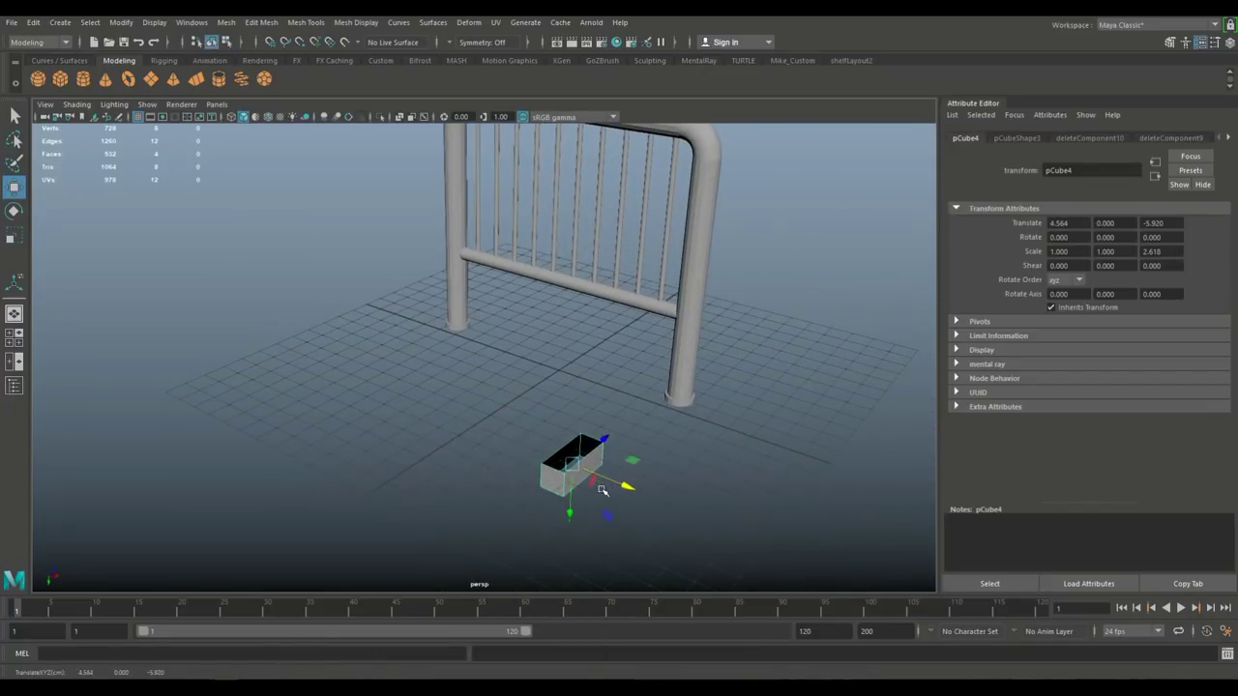
left_click_drag(604, 441, 737, 425)
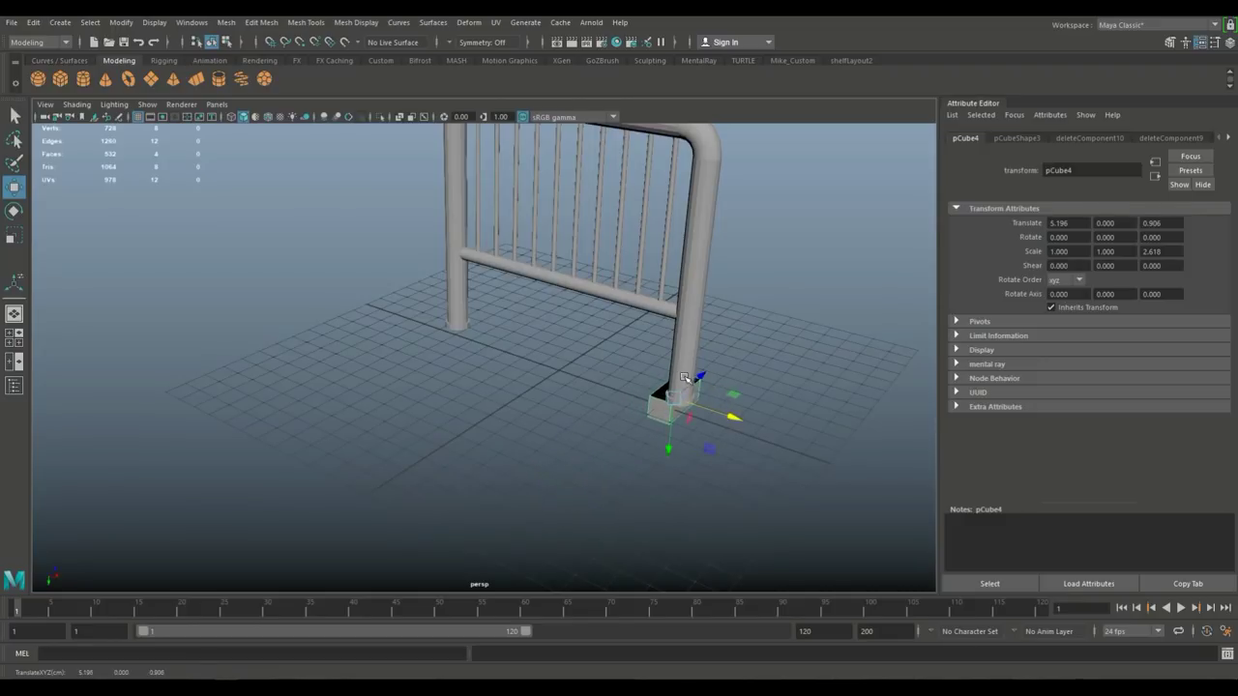
left_click_drag(677, 454, 677, 368)
Examine the open box's position against the leg and crossbar in the perspective and side views.
key("f")
scroll(572, 456, "down", 2)
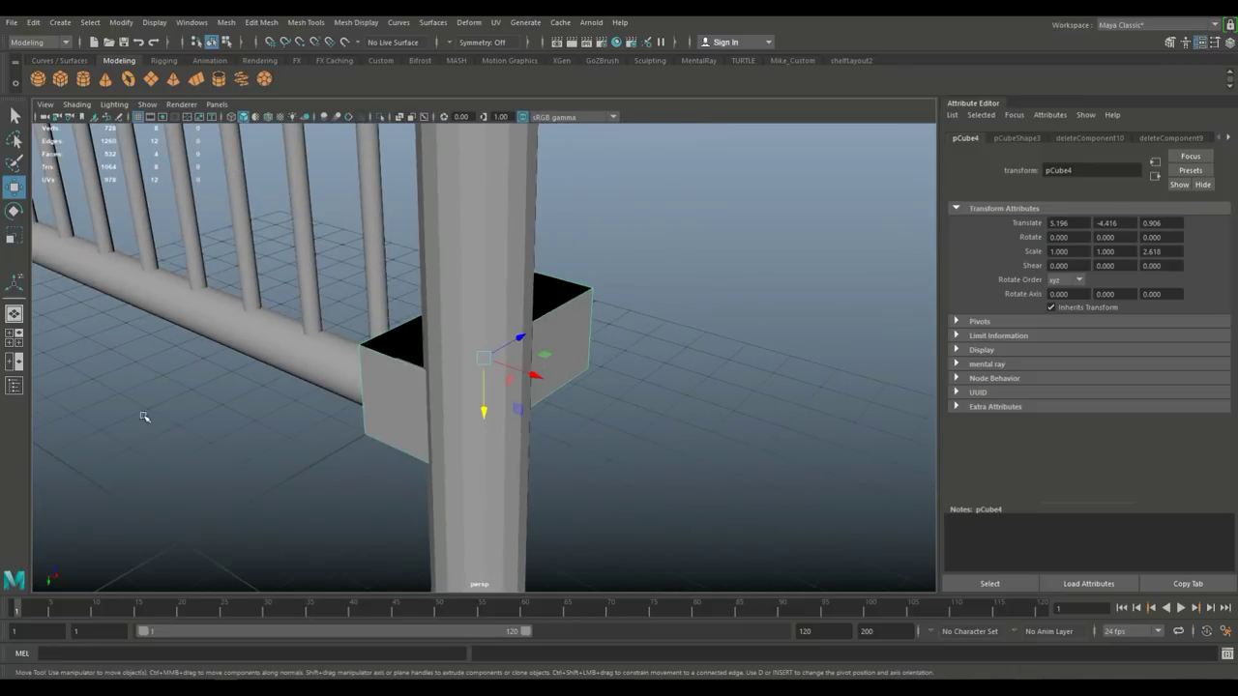
left_click(14, 337)
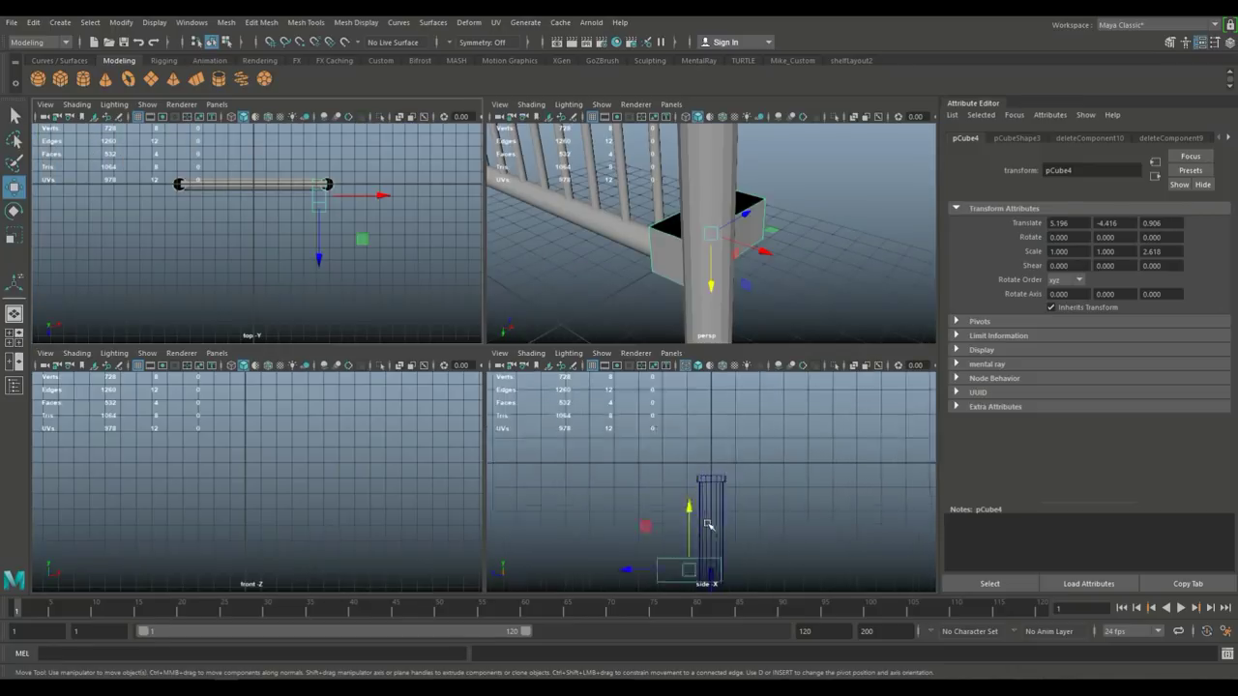
key("space")
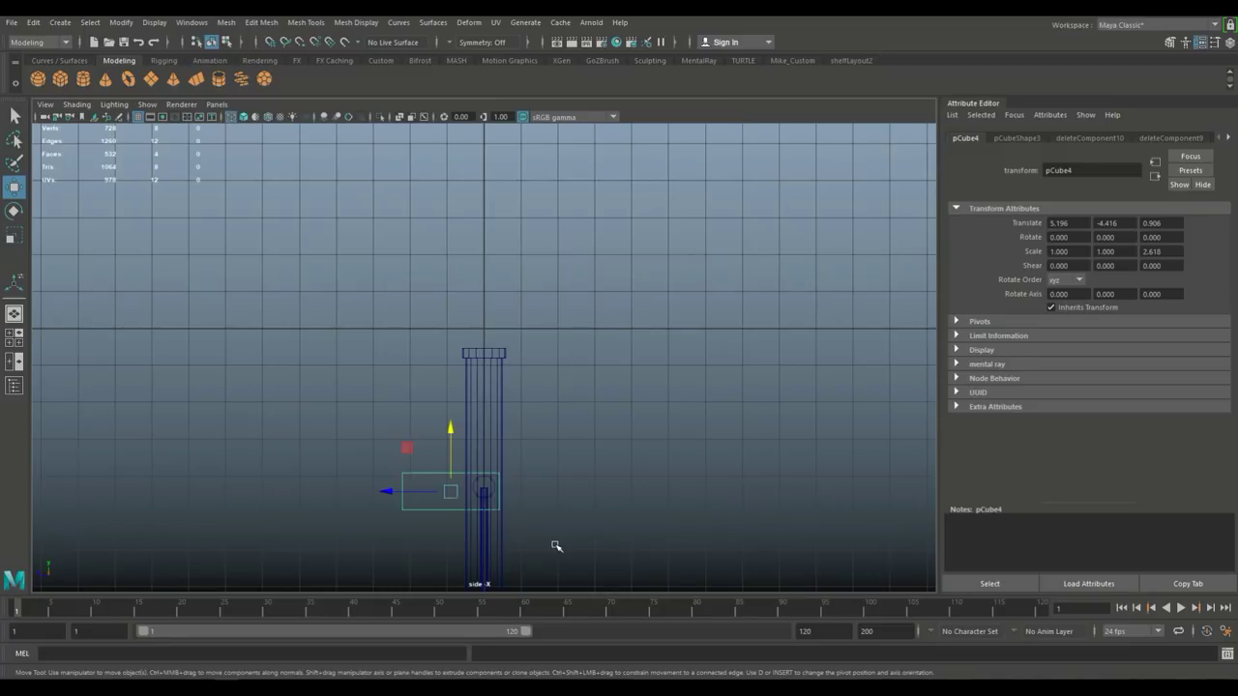
scroll(556, 546, "down", 2)
middle_click_drag(547, 537, 605, 429, "alt")
left_click(14, 337)
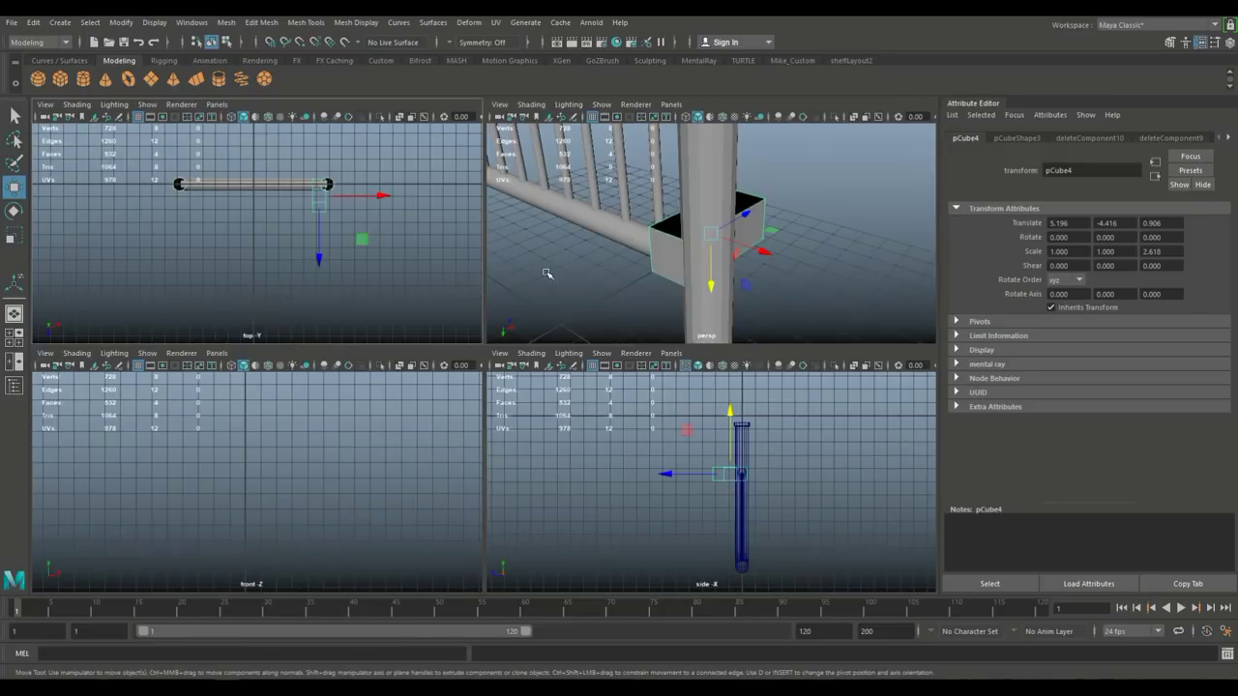
scroll(571, 272, "down", 4)
key("space")
scroll(598, 326, "down", 5)
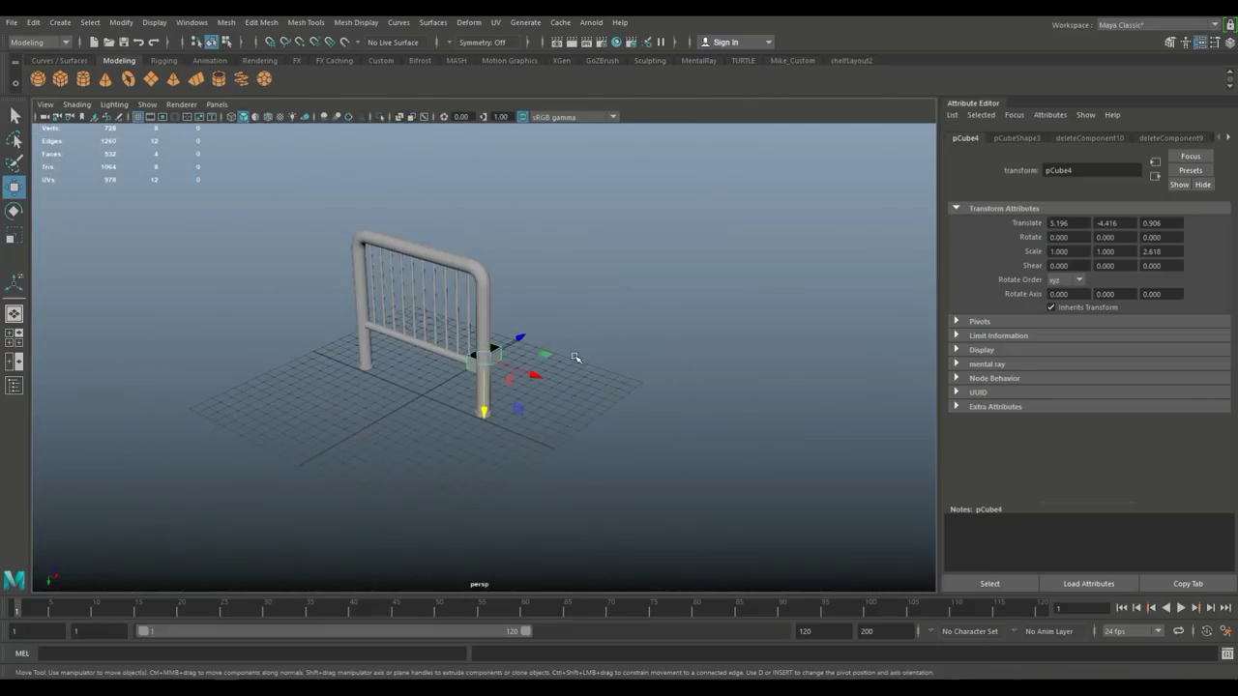
Flip the railing frame to an X rotation of 90 and raise it to 7.872 on Y.
middle_click_drag(576, 359, 663, 406, "alt")
left_click_drag(646, 419, 587, 326, "alt")
left_click(598, 322)
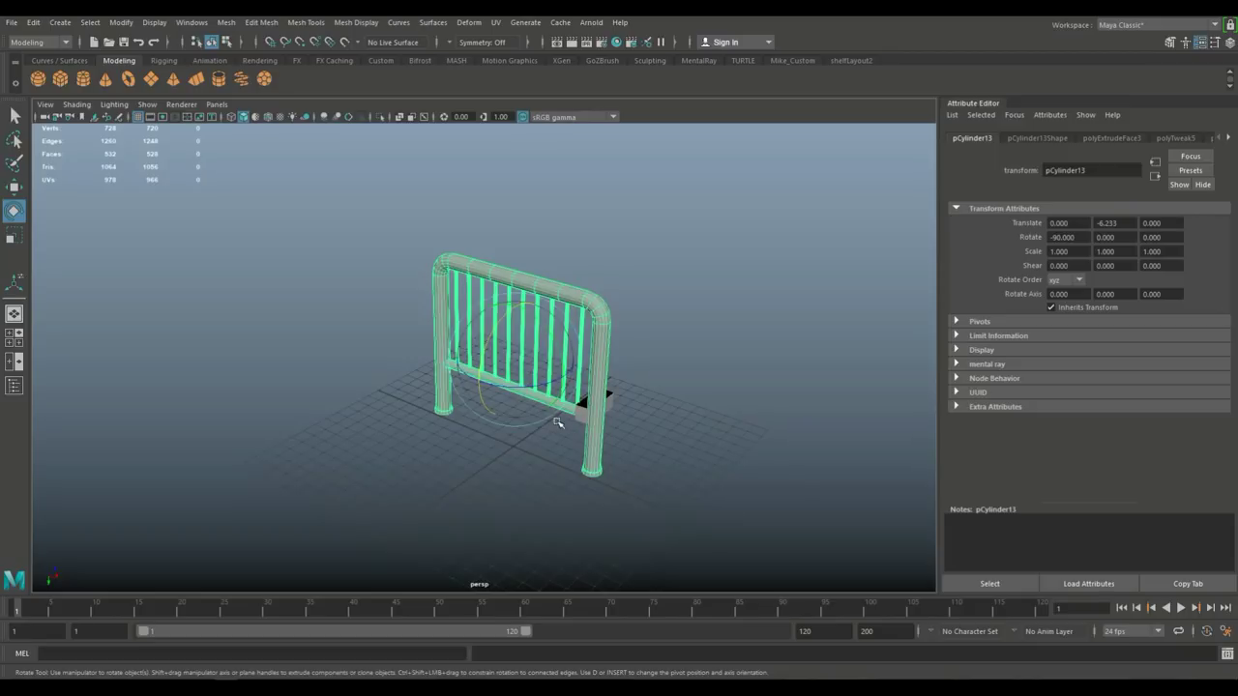
left_click_drag(489, 354, 505, 512)
left_click_drag(484, 359, 710, 519, "alt")
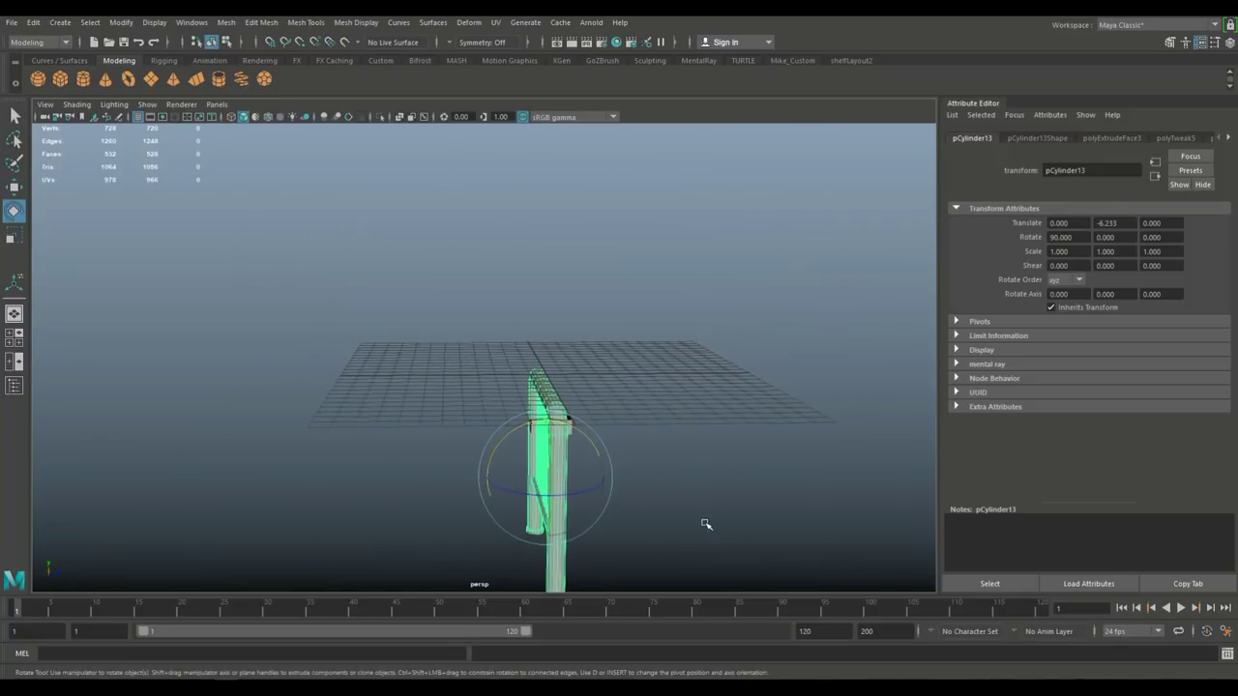
key("w")
left_click_drag(546, 421, 582, 180)
Move the open box to 5.839 X and 1.811 Y in line with the leg, and narrow it to 0.544 on X.
left_click(549, 422)
left_click_drag(554, 363, 592, 424)
left_click(16, 339)
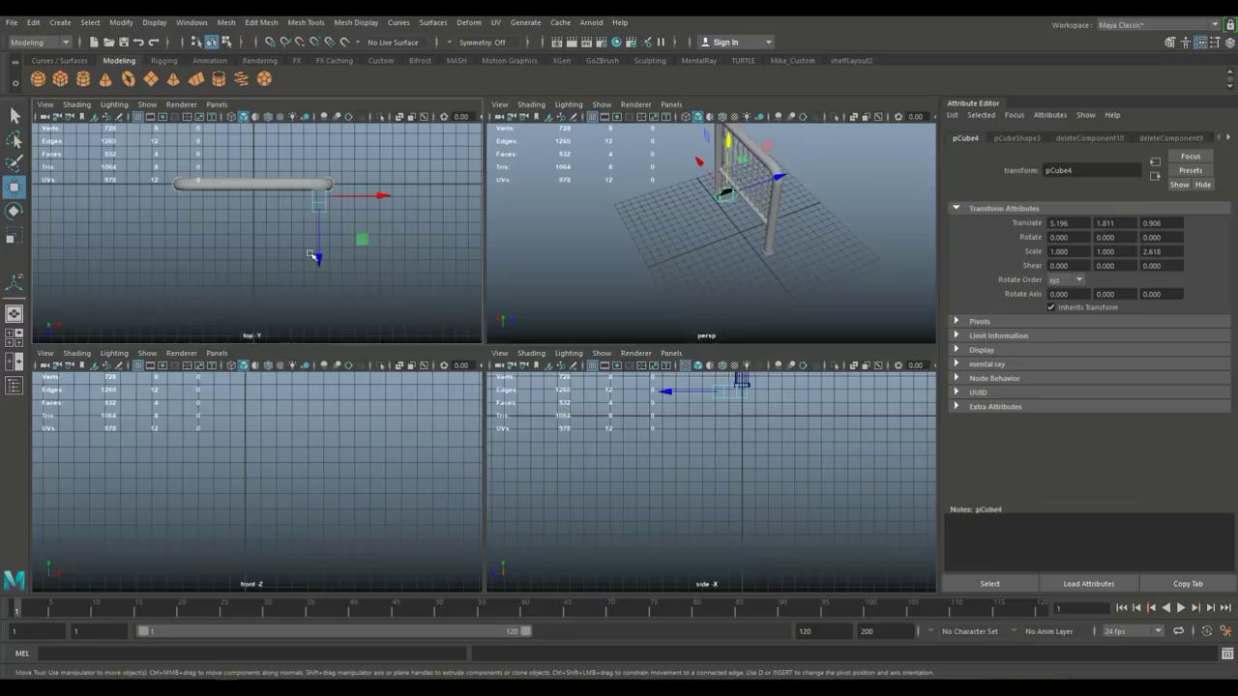
key("space")
key("4")
scroll(534, 460, "up", 5)
scroll(535, 383, "up", 3)
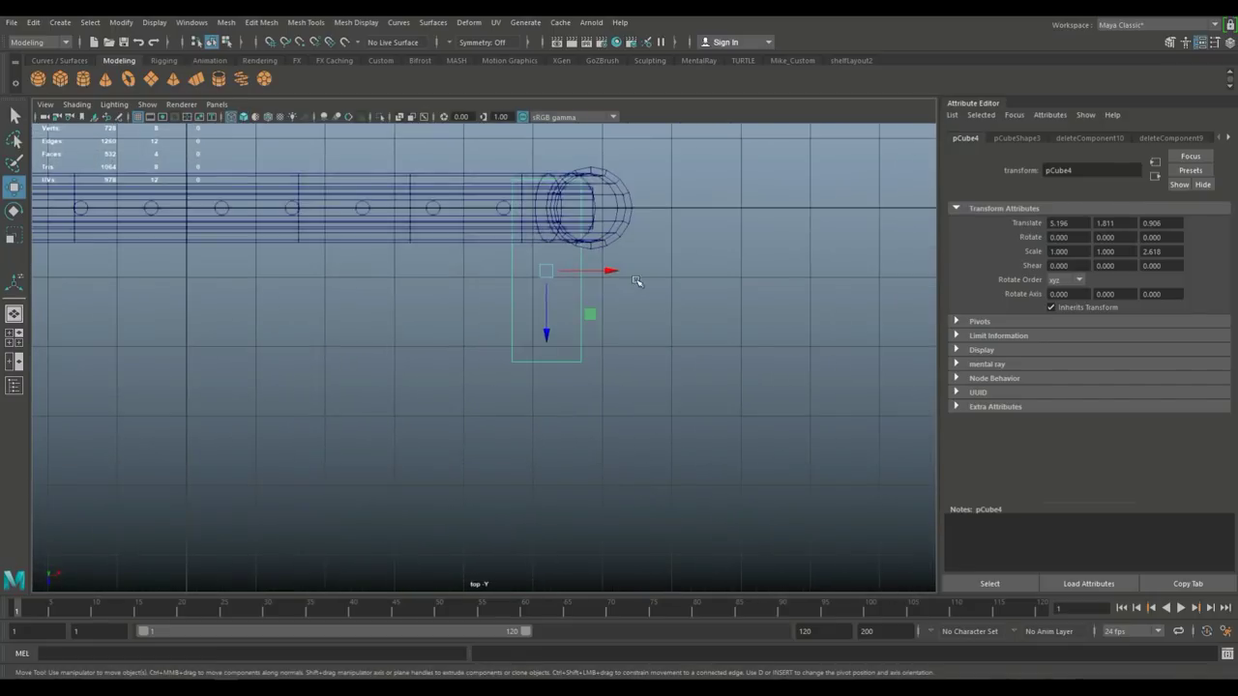
left_click_drag(608, 272, 656, 287)
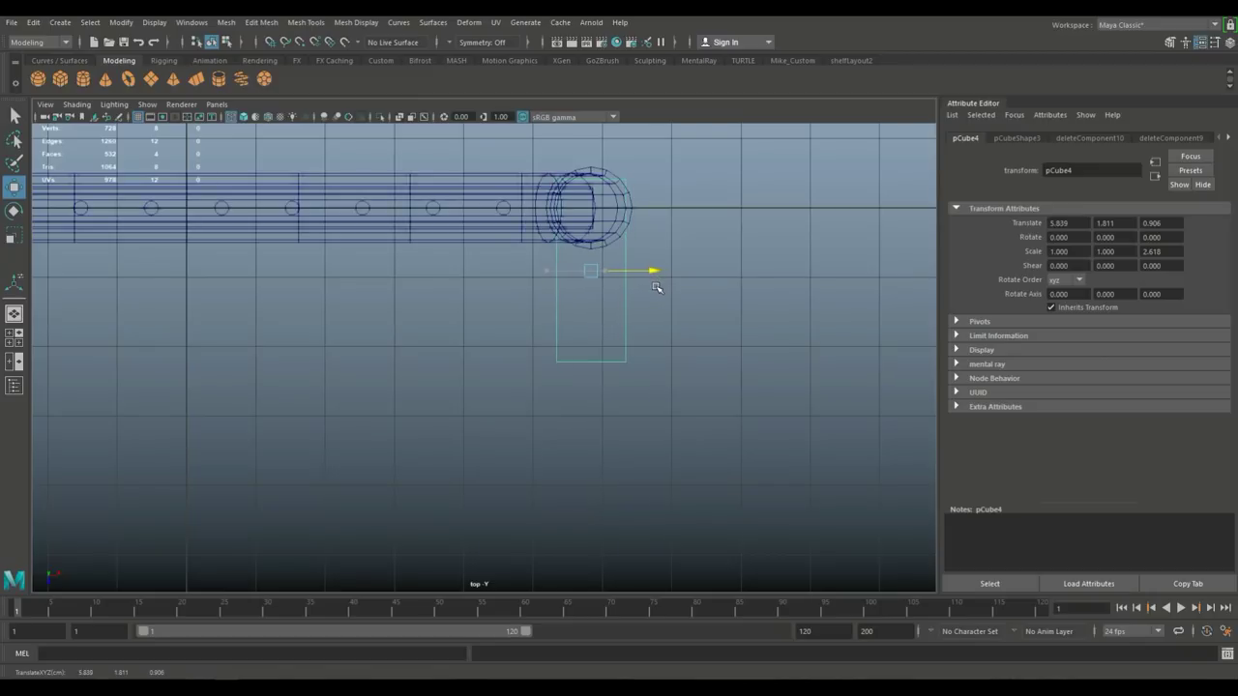
key("r")
left_click_drag(649, 273, 624, 275)
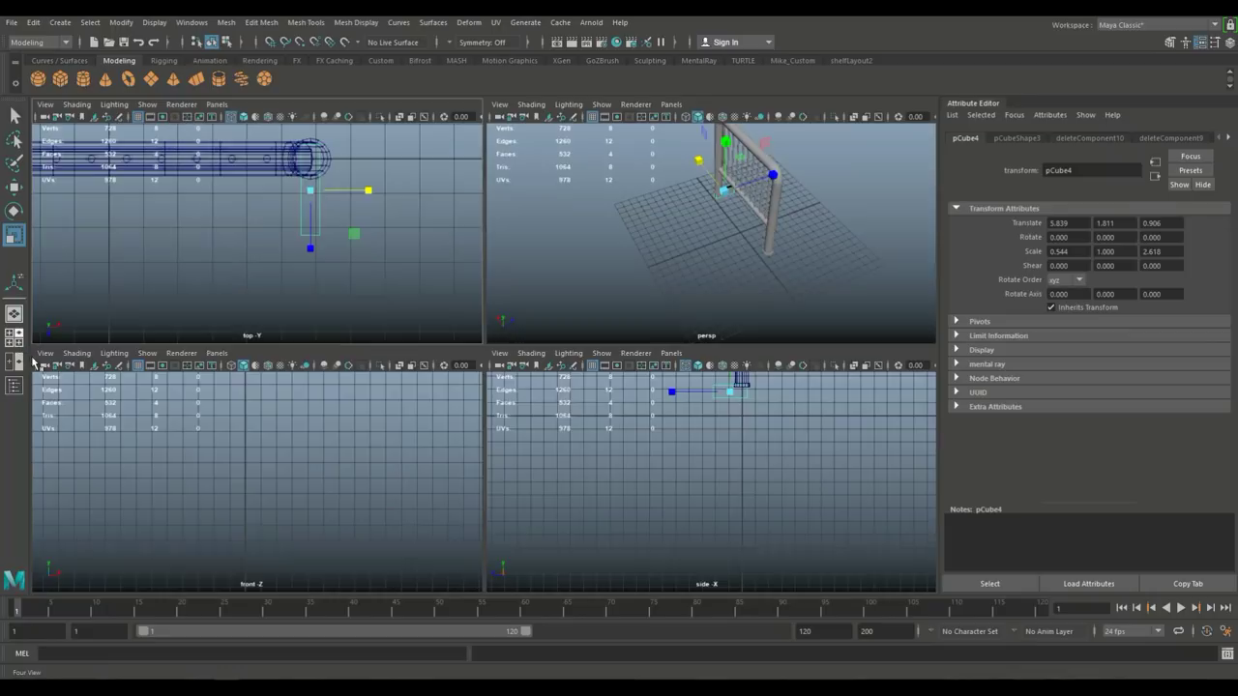
Raise the box along the leg to 5.211 on Y, just below the crossbar.
left_click(15, 338)
scroll(662, 518, "down", 2)
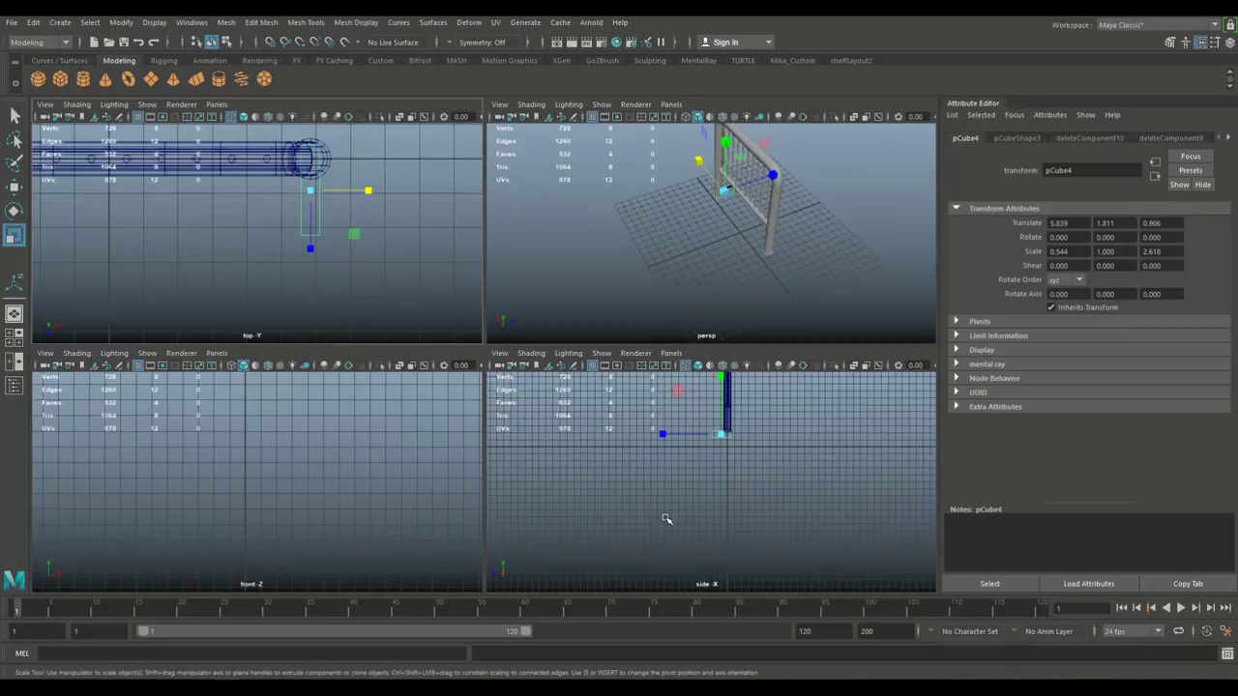
key("space")
key("f")
scroll(597, 506, "down", 8)
middle_click_drag(540, 457, 604, 545, "alt")
key("w")
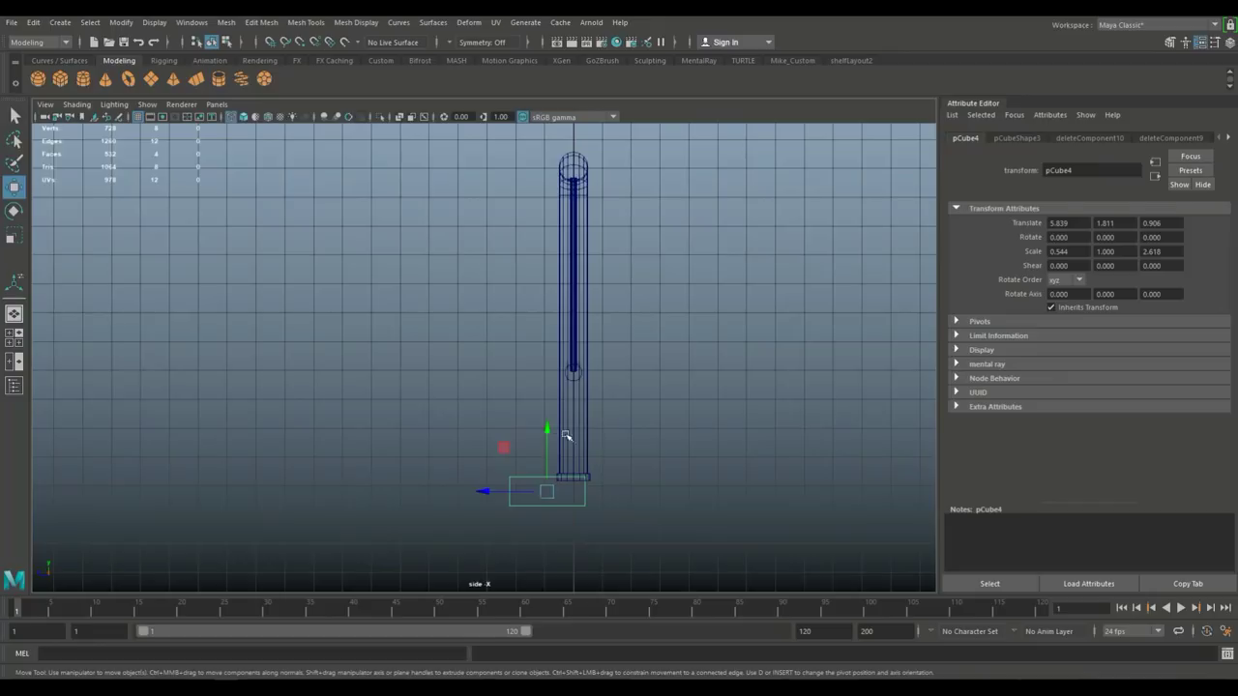
left_click_drag(549, 431, 524, 330)
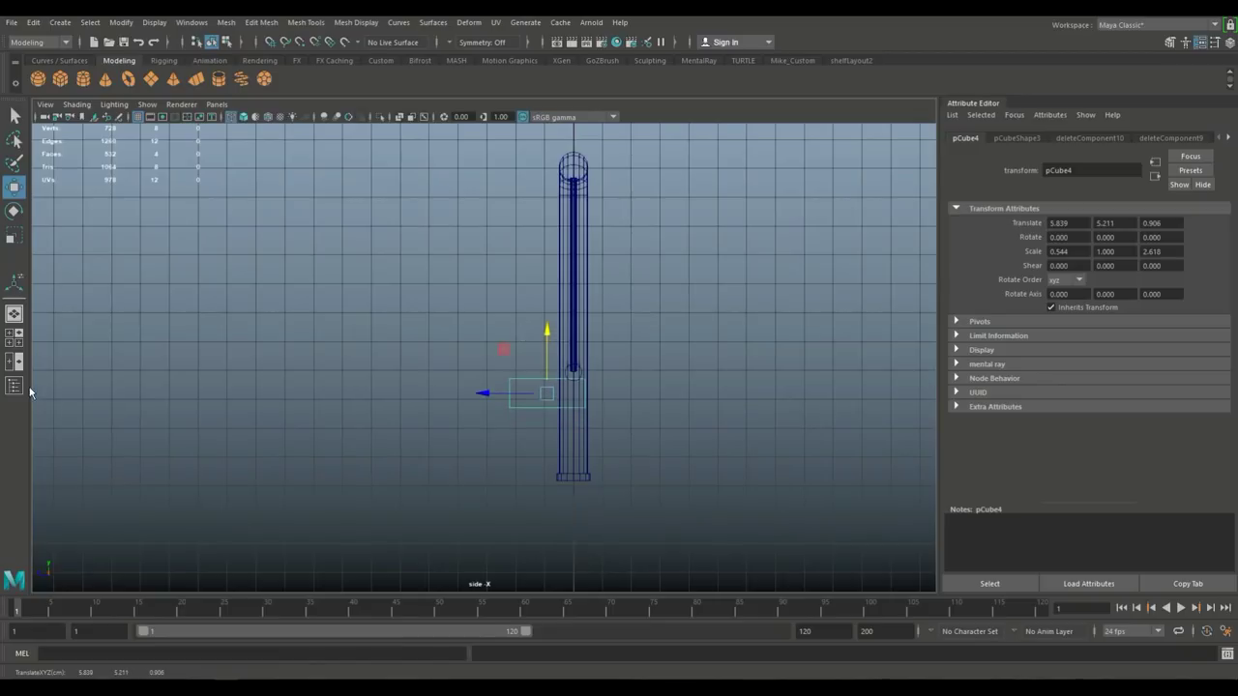
Shift the box outward from the leg to 1.031 on Z.
left_click(13, 337)
key("space")
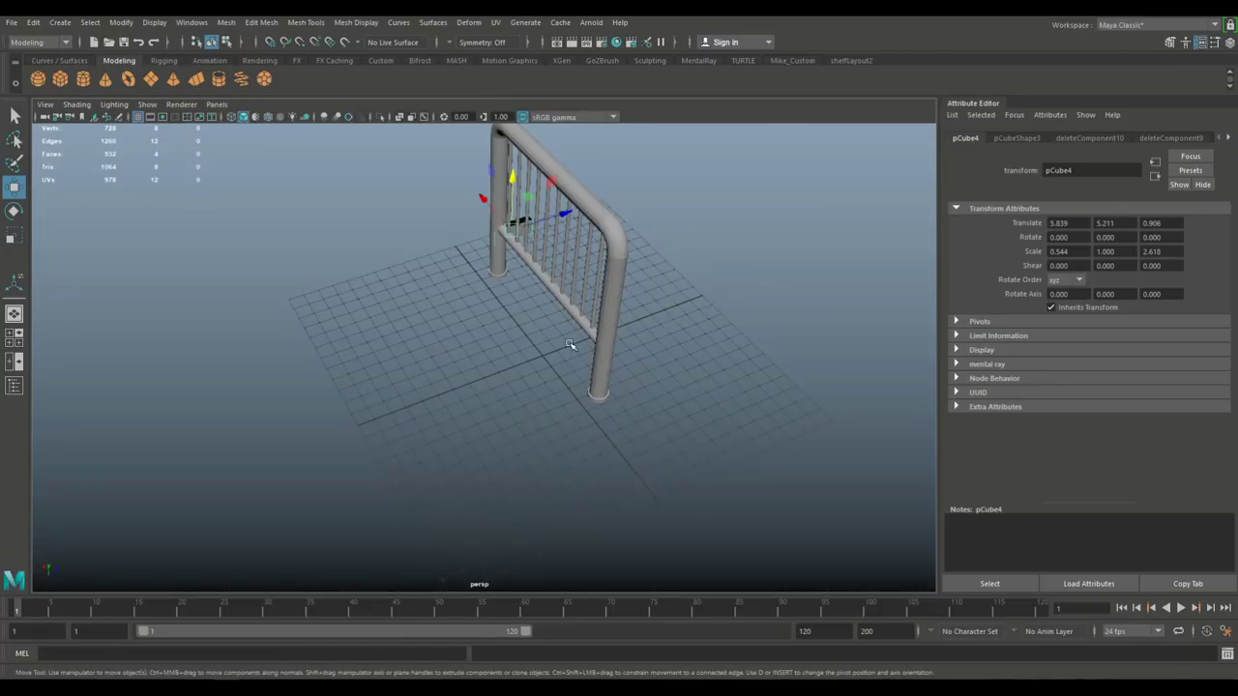
left_click_drag(471, 354, 83, 429, "alt")
right_click_drag(290, 463, 493, 482, "alt")
middle_click_drag(493, 482, 472, 459, "alt")
scroll(471, 459, "down", 4)
mouse_move(472, 459)
left_mouse_down("alt")
mouse_move(456, 454)
mouse_move(471, 458)
left_mouse_up("alt")
left_click_drag(492, 363, 484, 363)
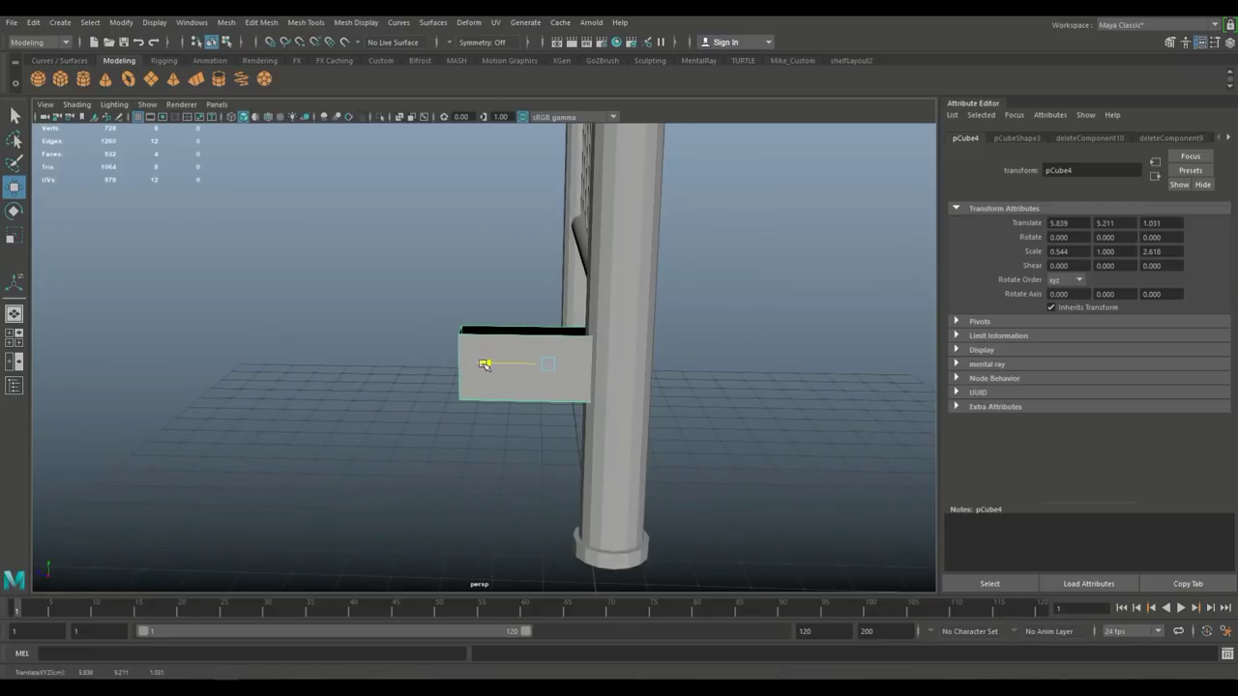
Pull the box's lower outer vertices in toward the leg to give the outer end a slope.
right_click_drag(459, 342, 396, 317)
left_click_drag(399, 288, 504, 509)
left_click_drag(410, 374, 811, 502)
left_click_drag(571, 334, 570, 354)
left_click_drag(448, 381, 528, 525)
left_click_drag(465, 421, 538, 399)
left_click(453, 435)
left_click(640, 281)
Delete the box's end face hidden inside the leg and return to object selection in shaded display.
mouse_move(554, 357)
right_mouse_down()
mouse_move(592, 288)
mouse_move(566, 359)
mouse_move(569, 341)
right_mouse_up()
left_click(547, 371)
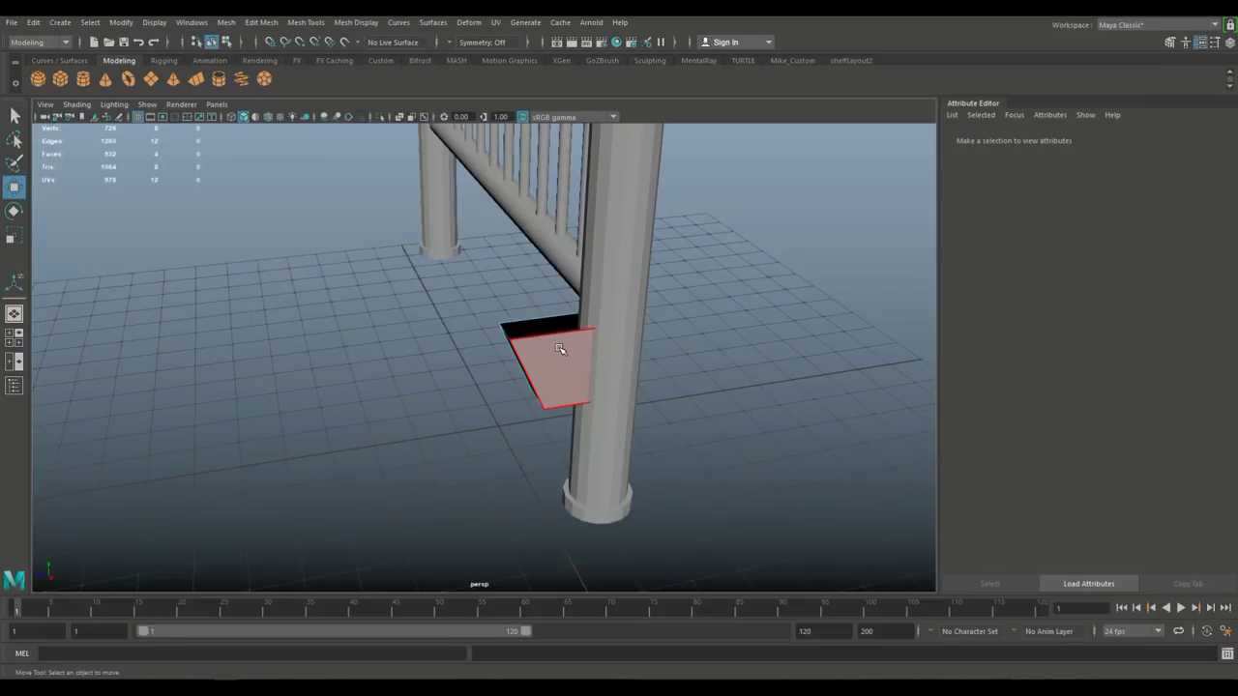
key("4")
left_click(629, 321)
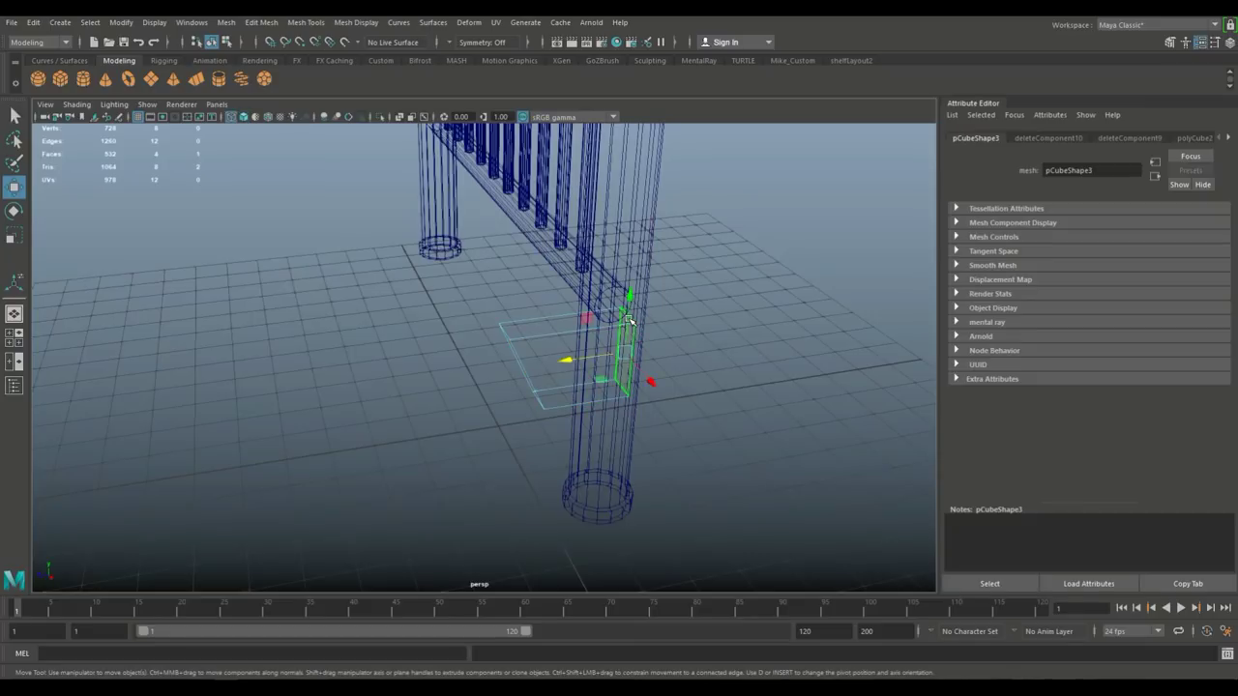
key("Delete")
right_click_drag(559, 301, 594, 286)
key("5")
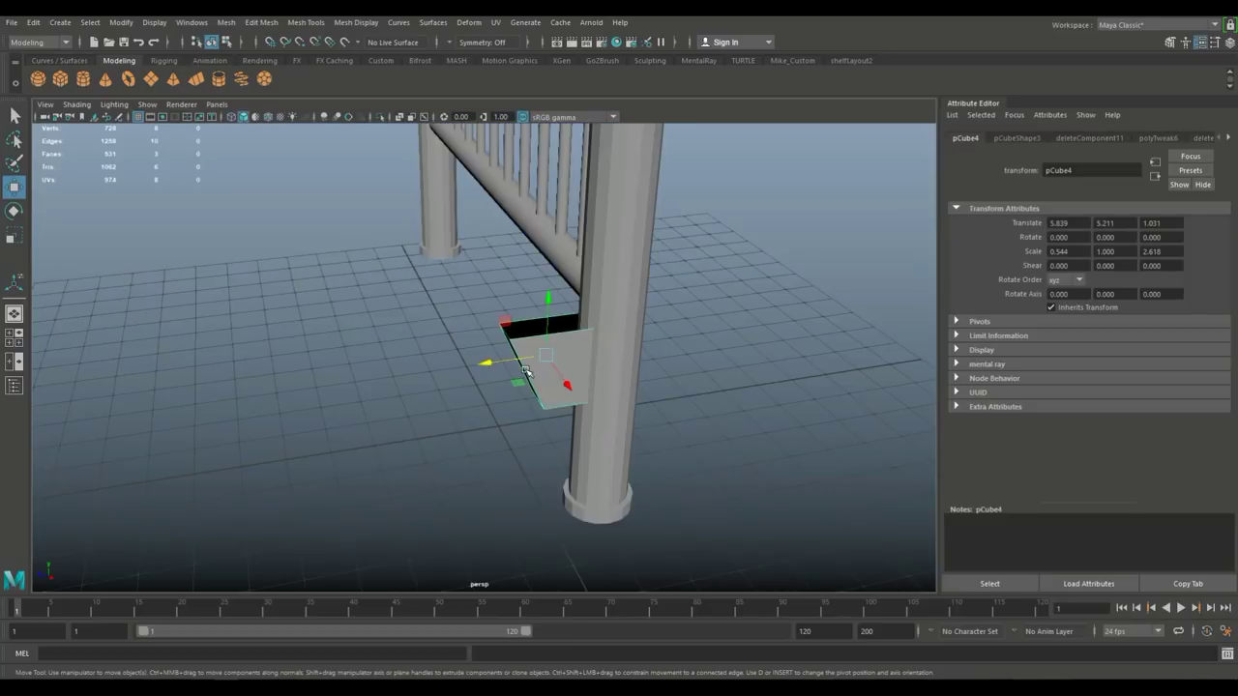
Extrude the tapered box's faces with a thickness of 0.04 to give its walls depth.
key("ctrl+e")
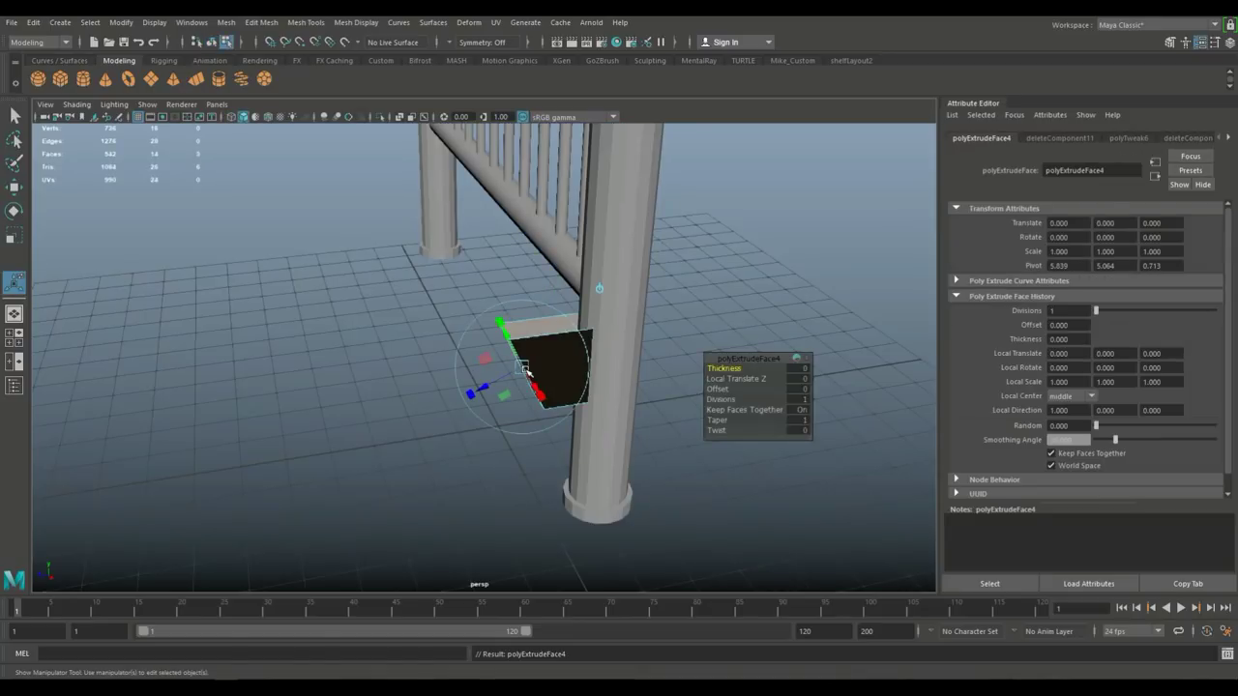
left_click(799, 371)
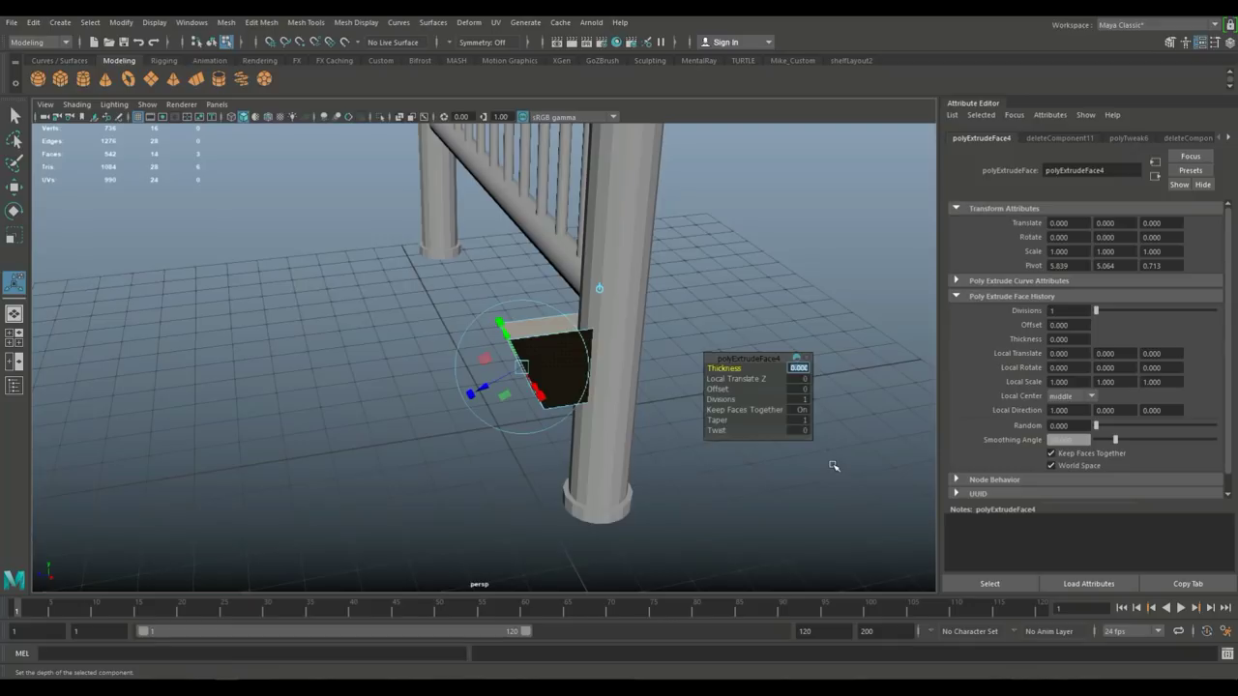
type("0.02")
key("Return")
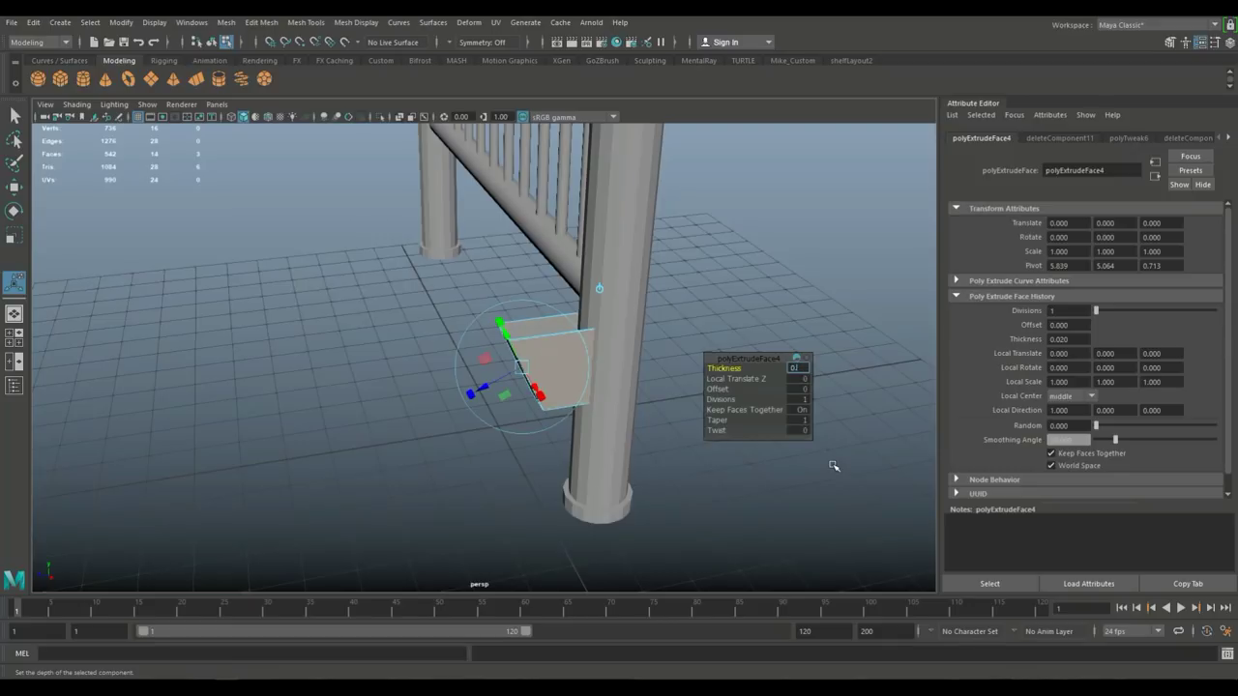
type("0.04")
key("Return")
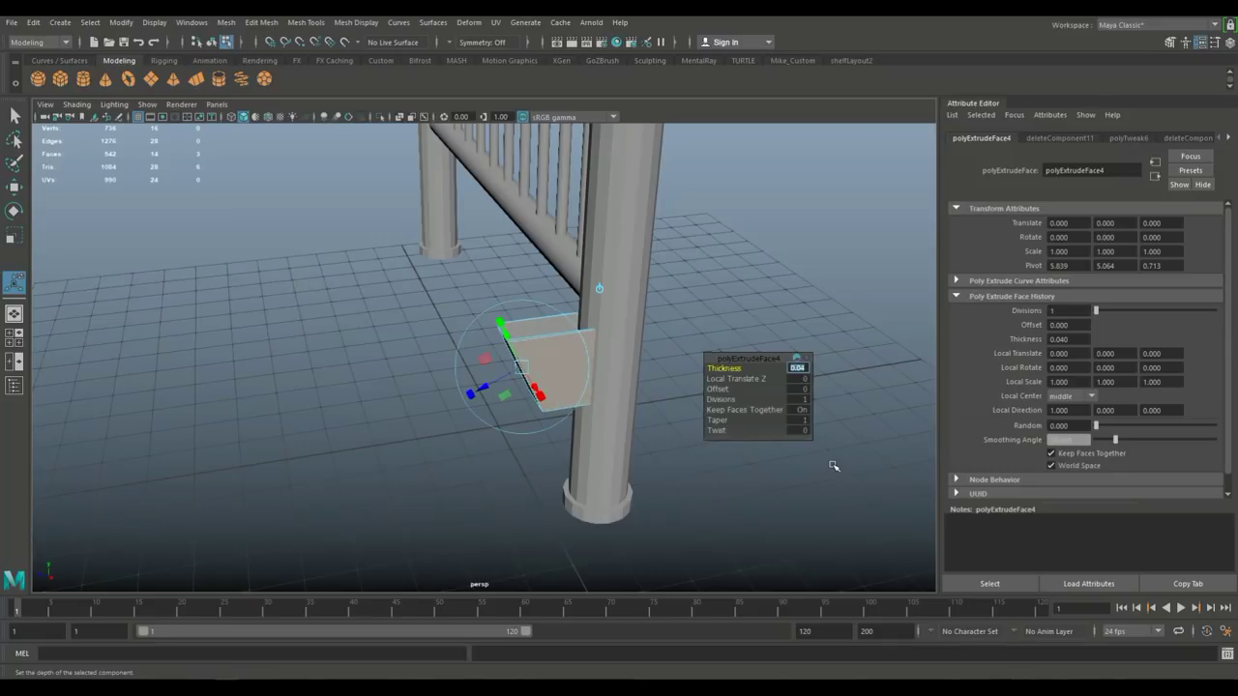
left_click(735, 249)
Scale the bracket to 0.383 X, 0.753 Y and 1.972 Z, and move it against the leg at 0.982 on Z.
left_click_drag(712, 270, 605, 384, "alt")
right_click_drag(605, 384, 654, 410, "alt")
right_click_drag(551, 352, 622, 282)
key("q")
key("r")
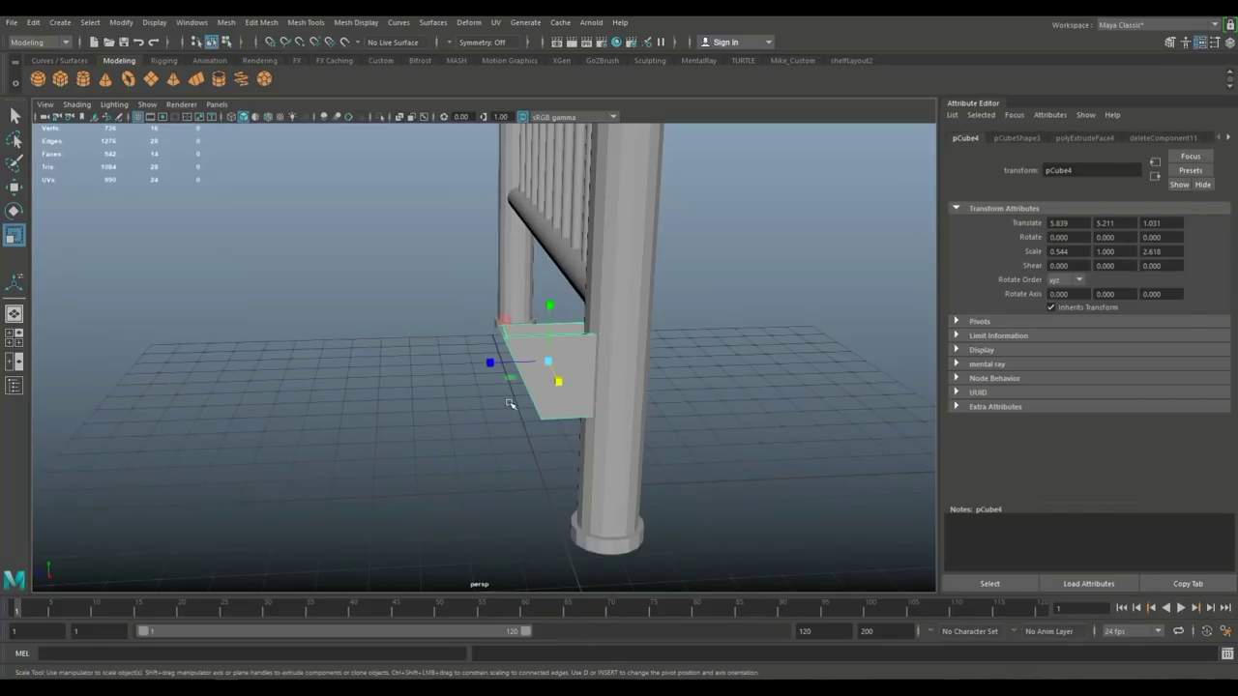
left_click_drag(546, 360, 523, 375)
left_click_drag(431, 486, 565, 491, "alt")
left_click_drag(547, 334, 546, 334)
left_click_drag(503, 387, 409, 456, "alt")
key("w")
left_click_drag(499, 368, 717, 507)
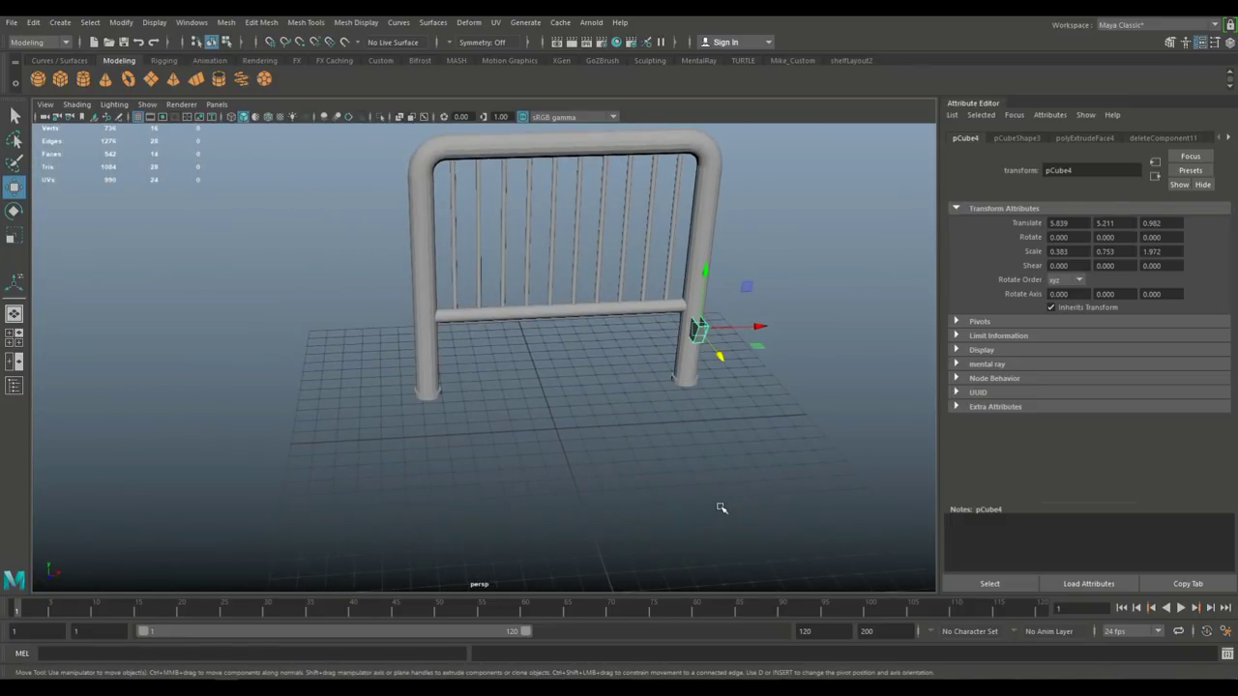
Duplicate the bracket and move the copy across to the opposite leg at -5.812 on X.
key("ctrl+d")
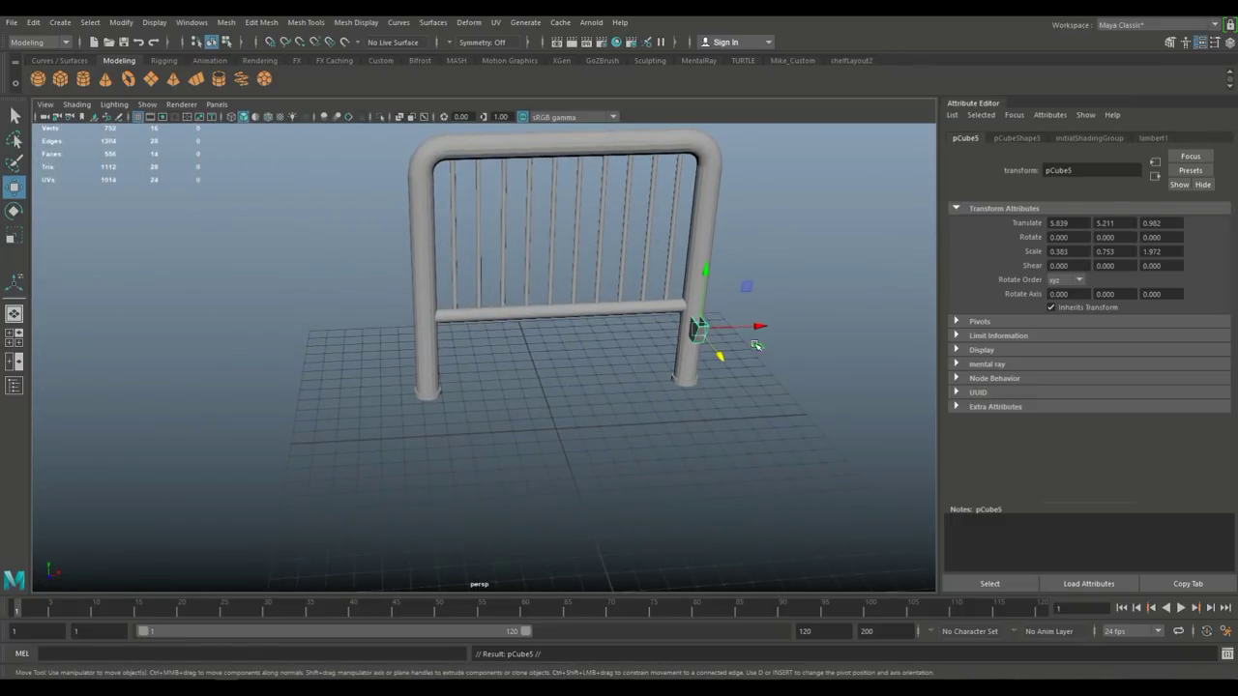
left_click_drag(747, 329, 496, 404)
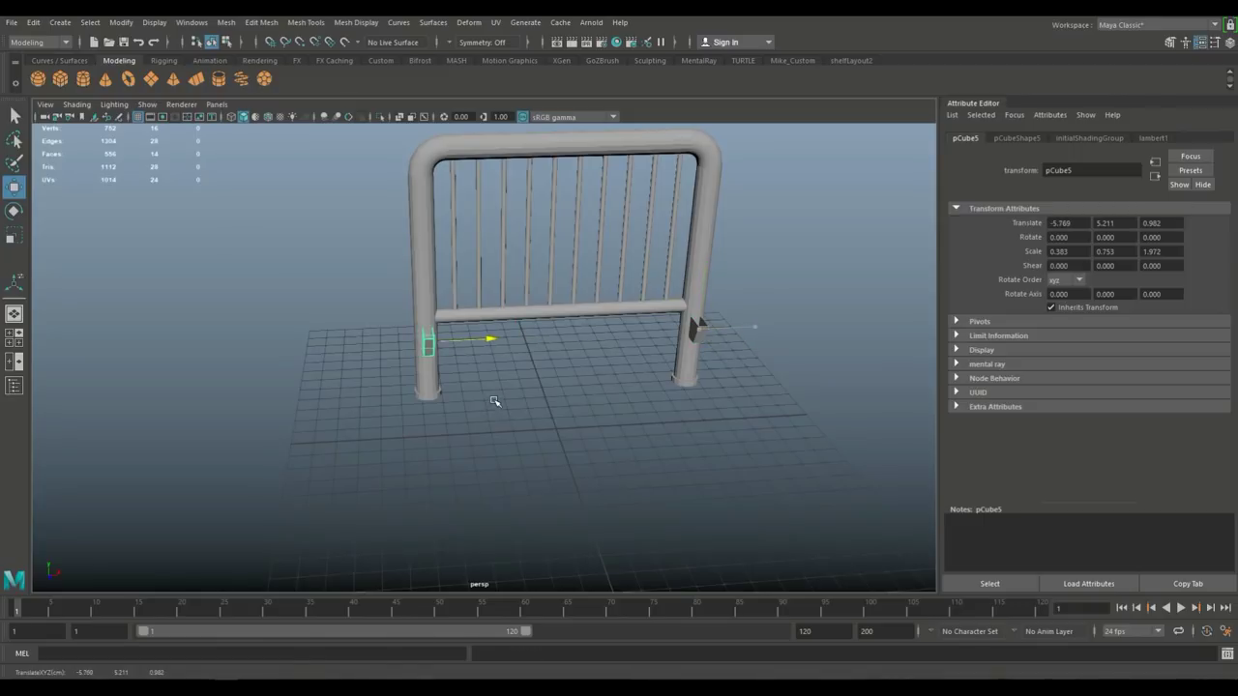
left_click(14, 338)
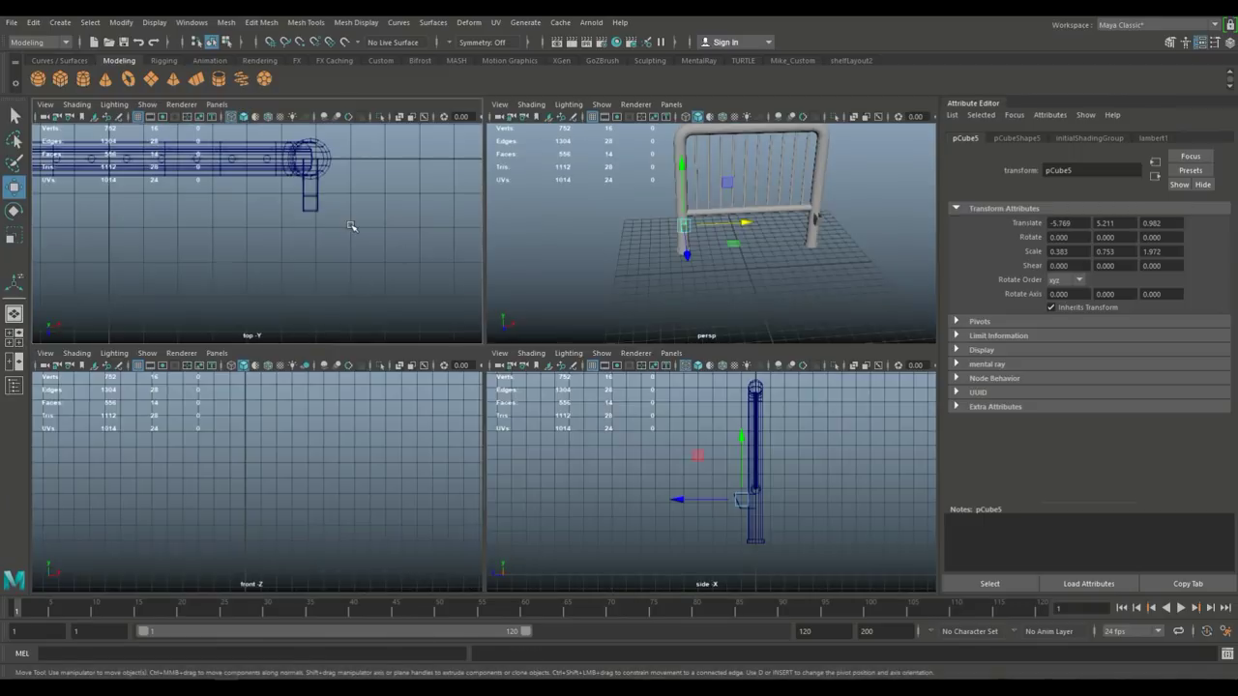
key("space")
key("f")
scroll(416, 302, "down", 8)
scroll(474, 387, "up", 5)
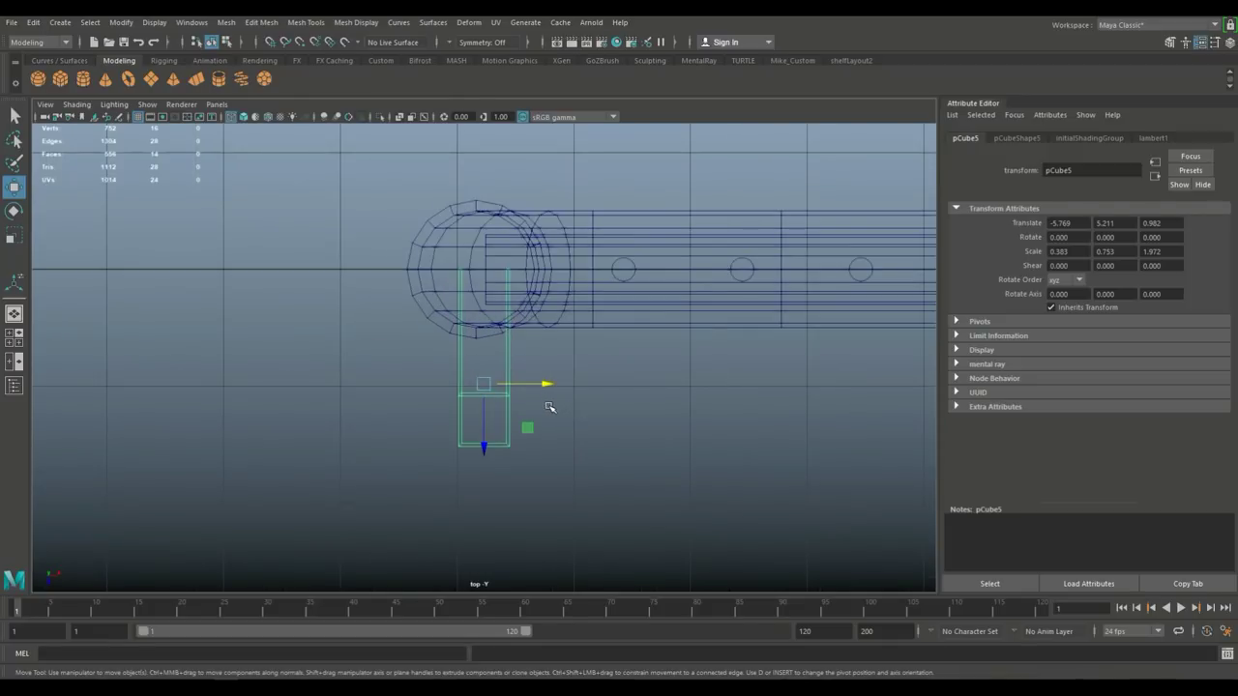
mouse_move(548, 388)
left_mouse_down()
mouse_move(636, 386)
mouse_move(482, 395)
mouse_move(540, 387)
left_mouse_up()
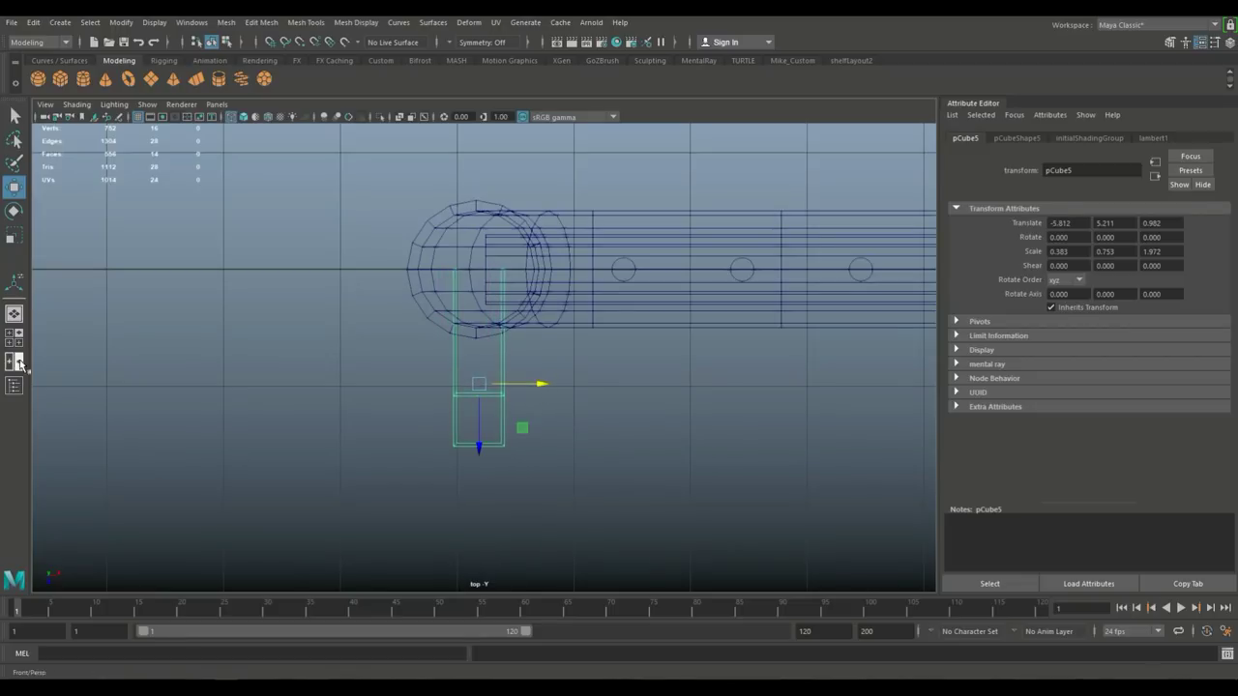
Nudge the duplicated bracket to -5.830 on X to centre it on the leg.
left_click(14, 343)
key("space")
key("f")
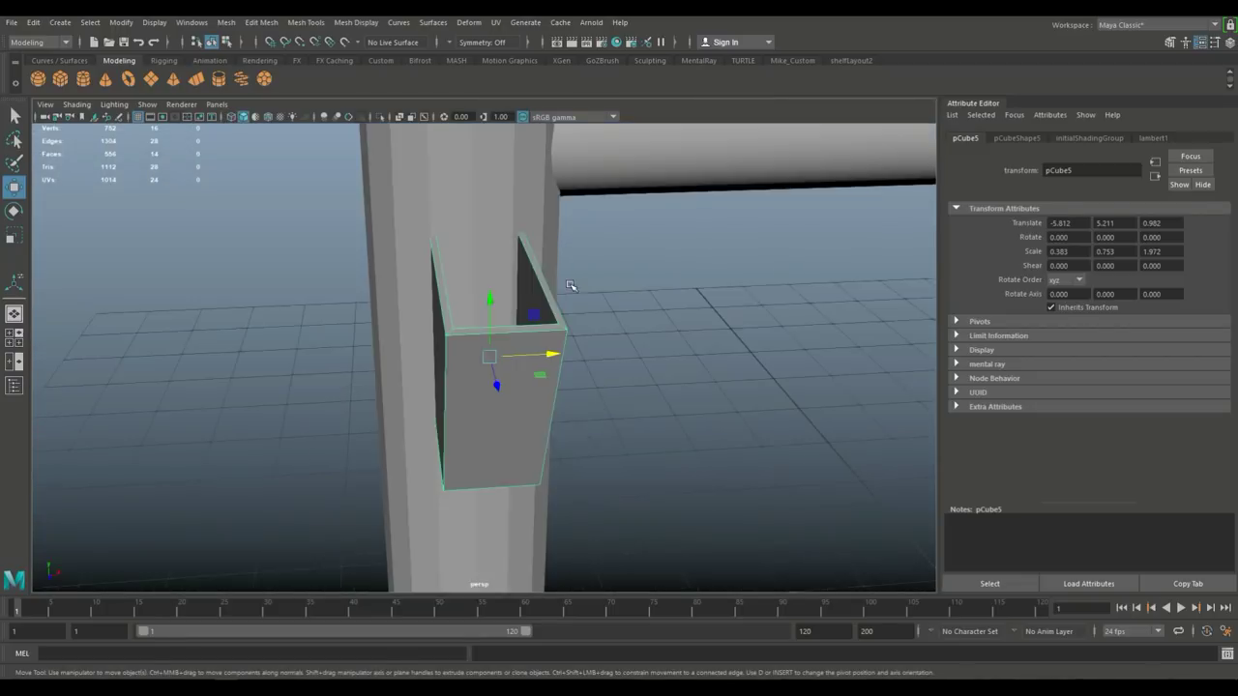
scroll(537, 295, "down", 4)
left_click_drag(556, 326, 545, 368, "alt")
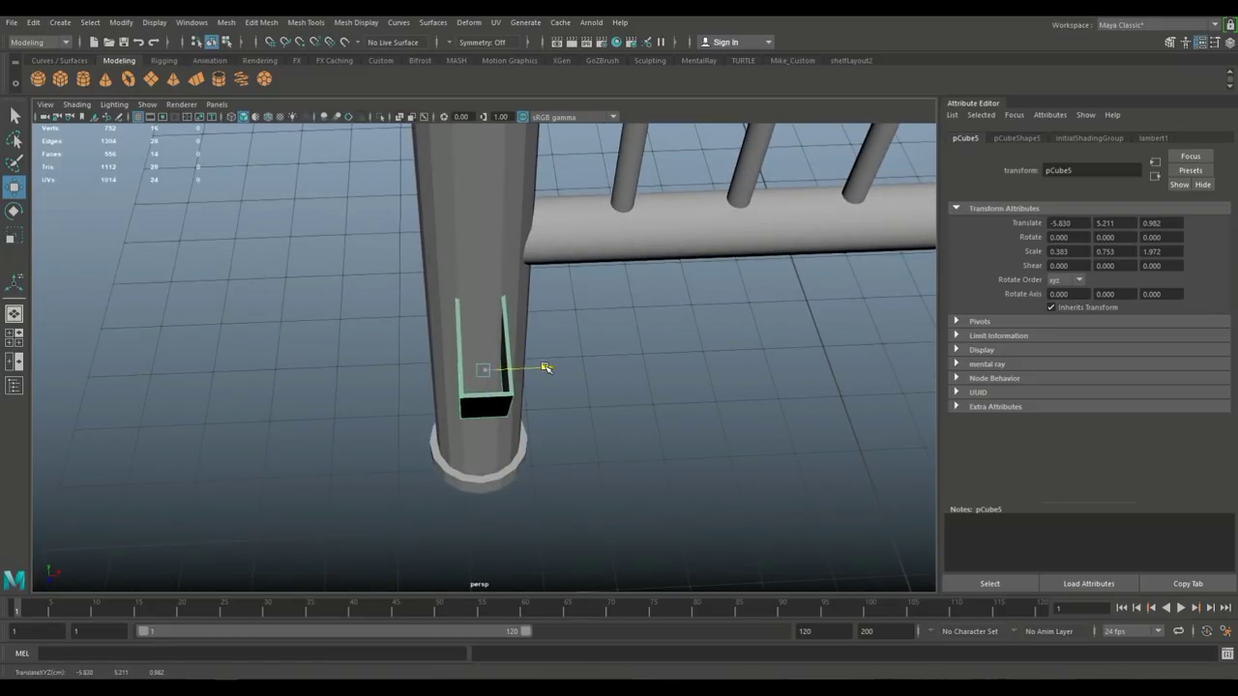
Combine the railing frame and both brackets into one mesh, and duplicate the combined mesh.
left_click(321, 328)
scroll(332, 343, "down", 12)
left_click_drag(443, 390, 537, 410, "alt")
scroll(617, 470, "up", 9)
middle_click_drag(622, 473, 586, 447, "alt")
scroll(606, 467, "down", 8)
left_click_drag(615, 476, 630, 484, "alt")
left_click_drag(437, 250, 649, 541)
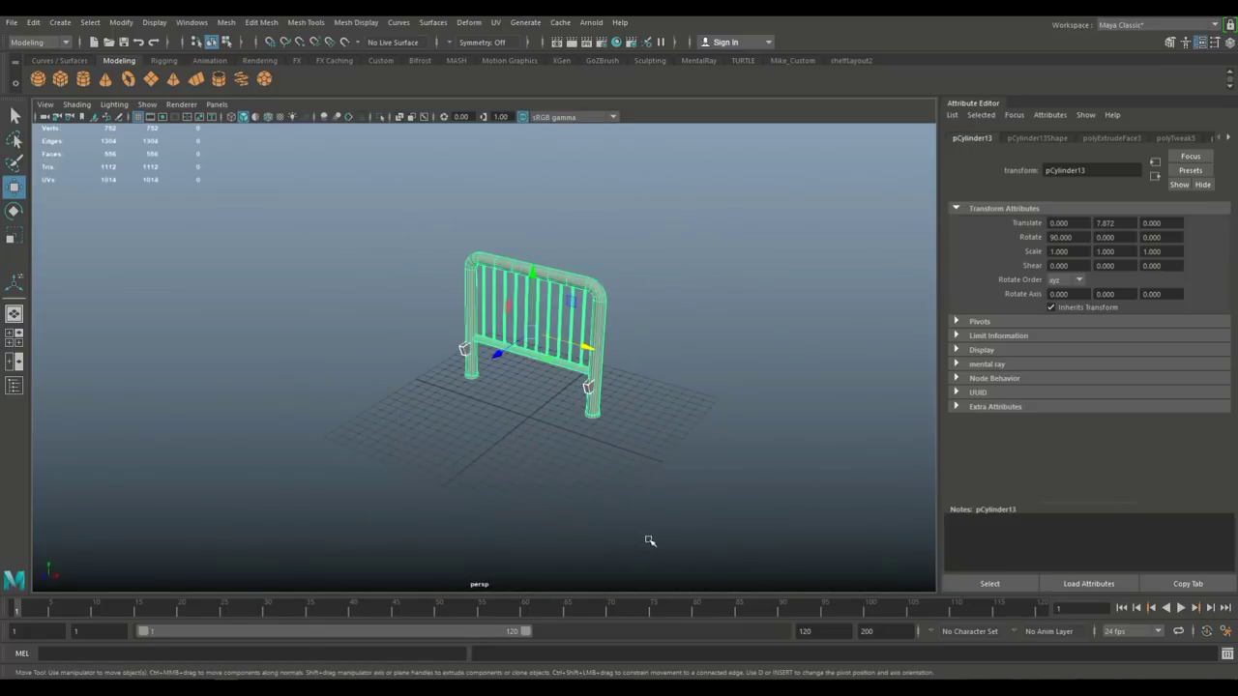
left_click(226, 22)
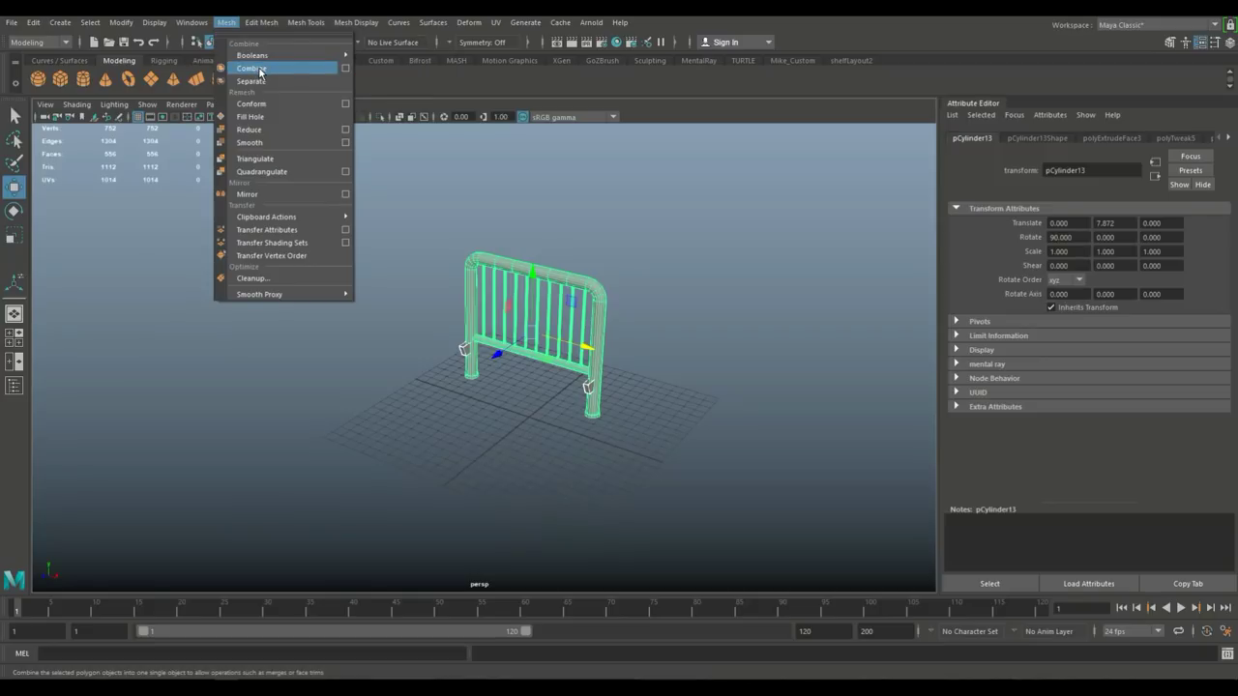
left_click(259, 68)
scroll(529, 341, "down", 3)
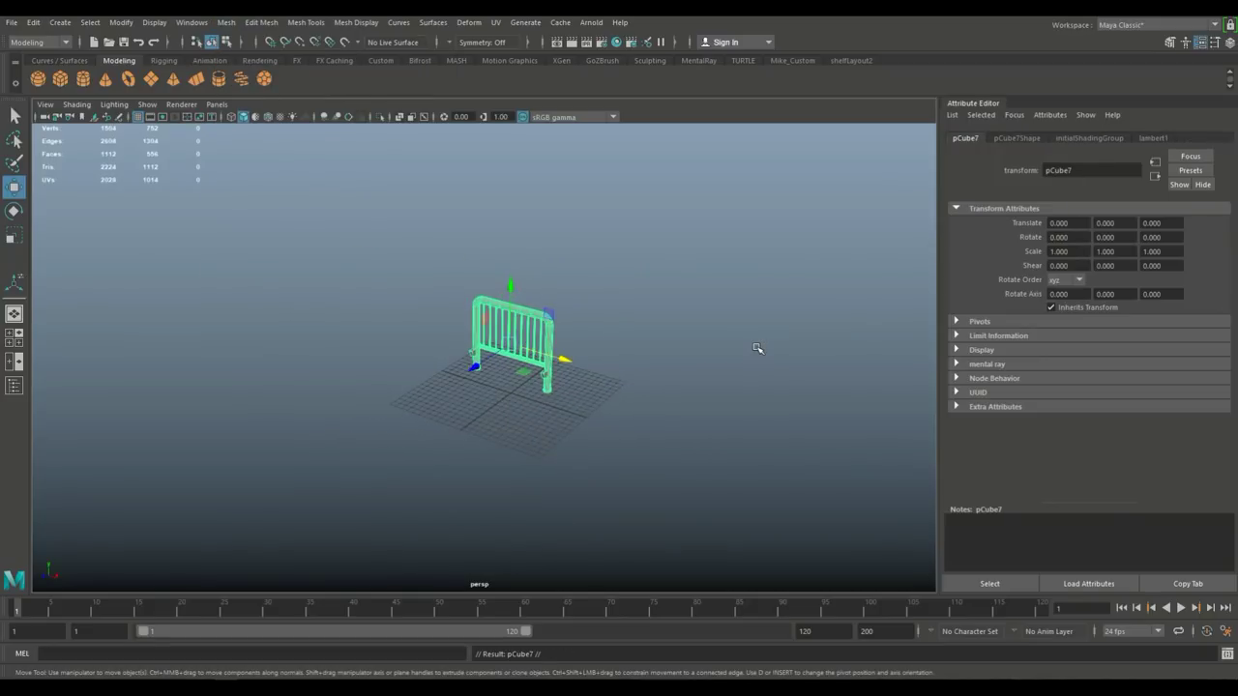
Move the duplicated barrier to 20.891 on Z and separate it into its individual parts.
left_click_drag(475, 368, 377, 434)
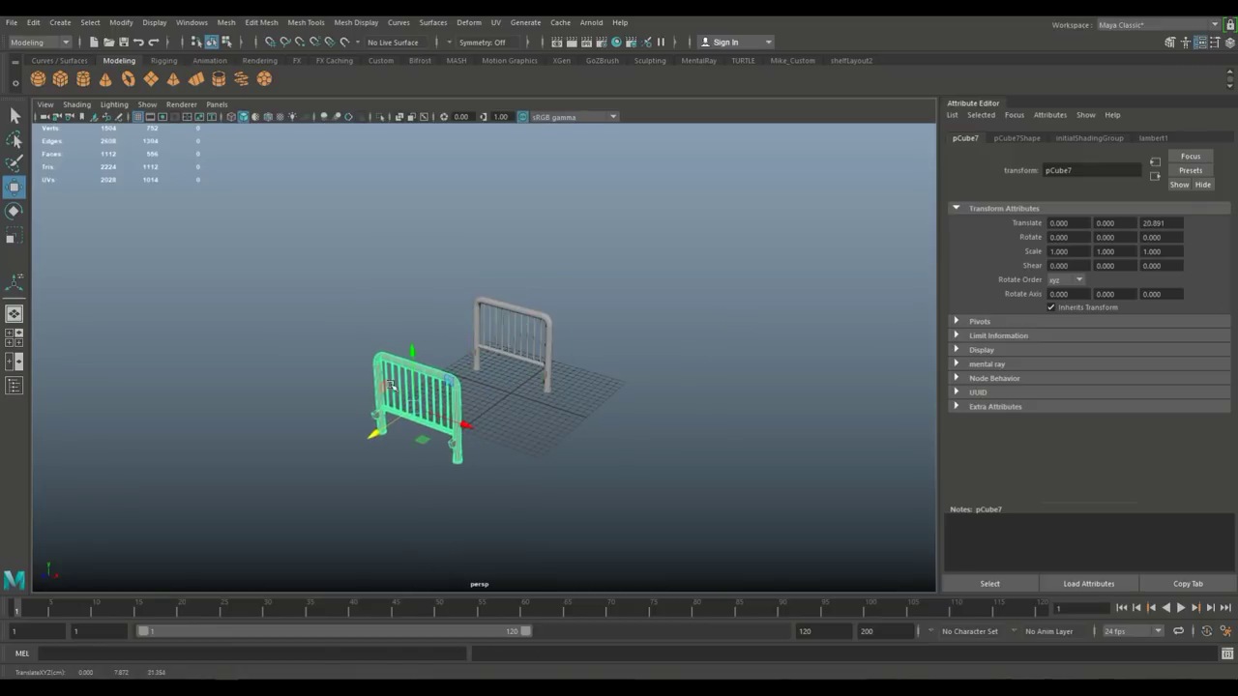
left_click(227, 23)
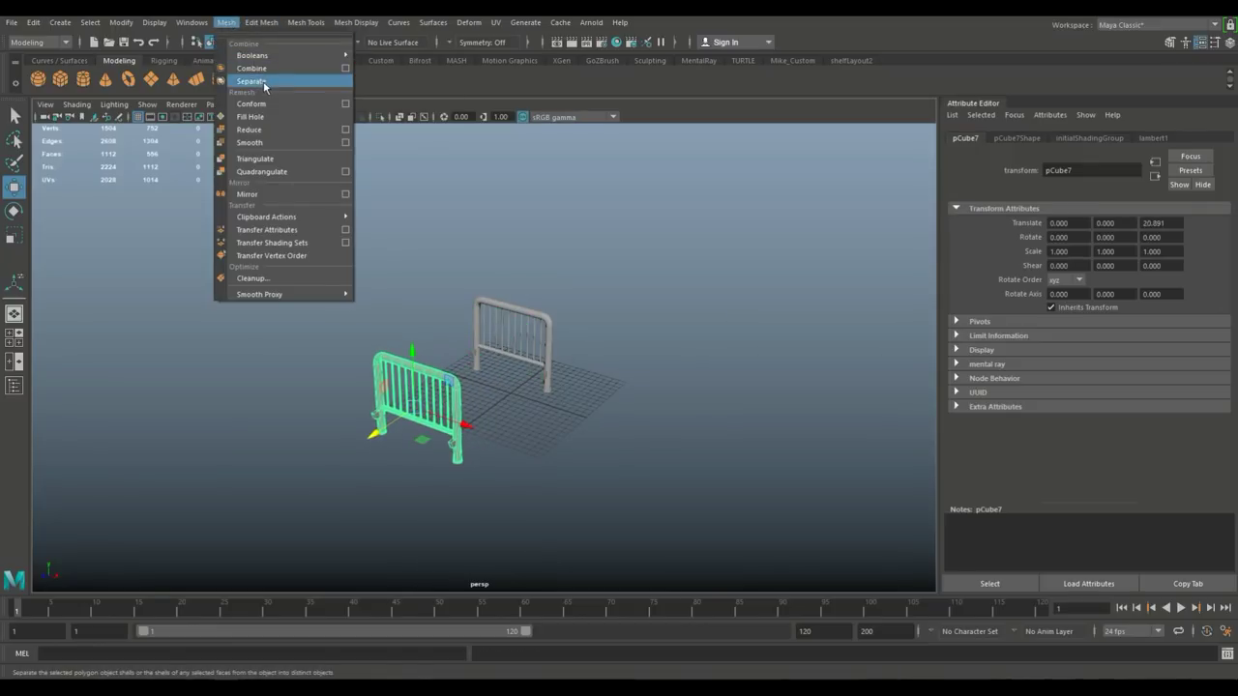
left_click(250, 78)
Group the separated barrier parts and centre the group's pivot.
scroll(341, 371, "up", 5)
middle_click_drag(348, 393, 436, 251, "alt")
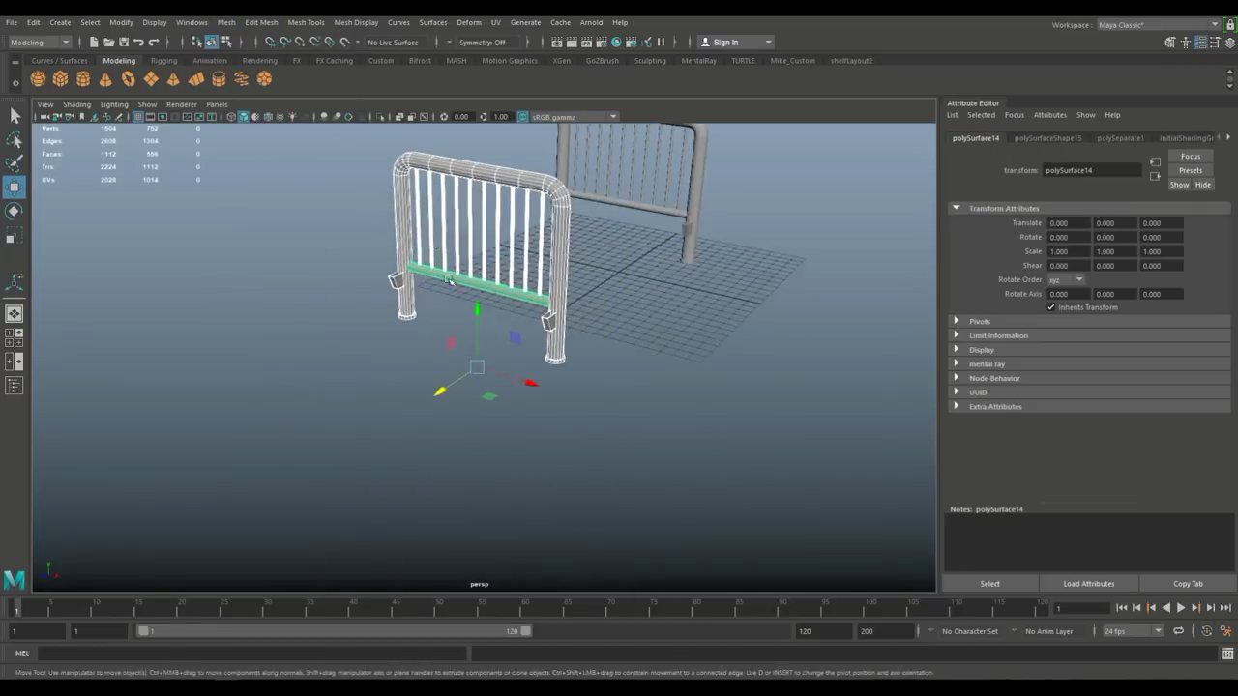
left_click_drag(547, 443, 590, 484, "alt")
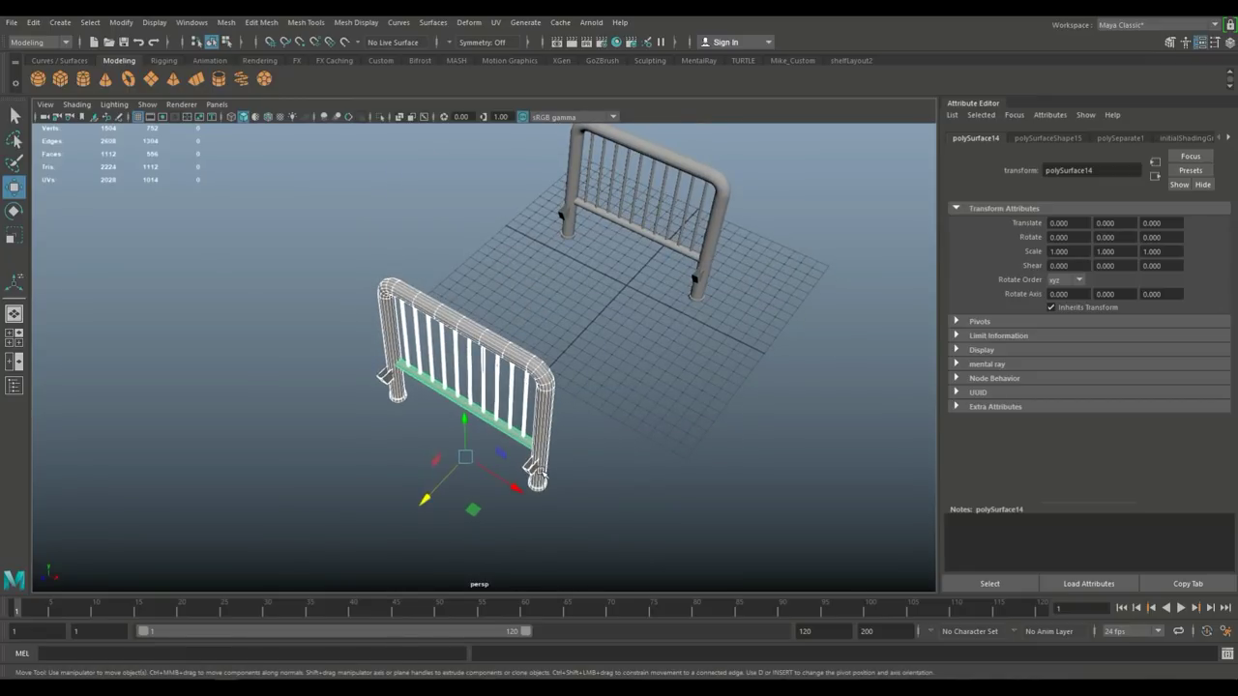
key("ctrl+g")
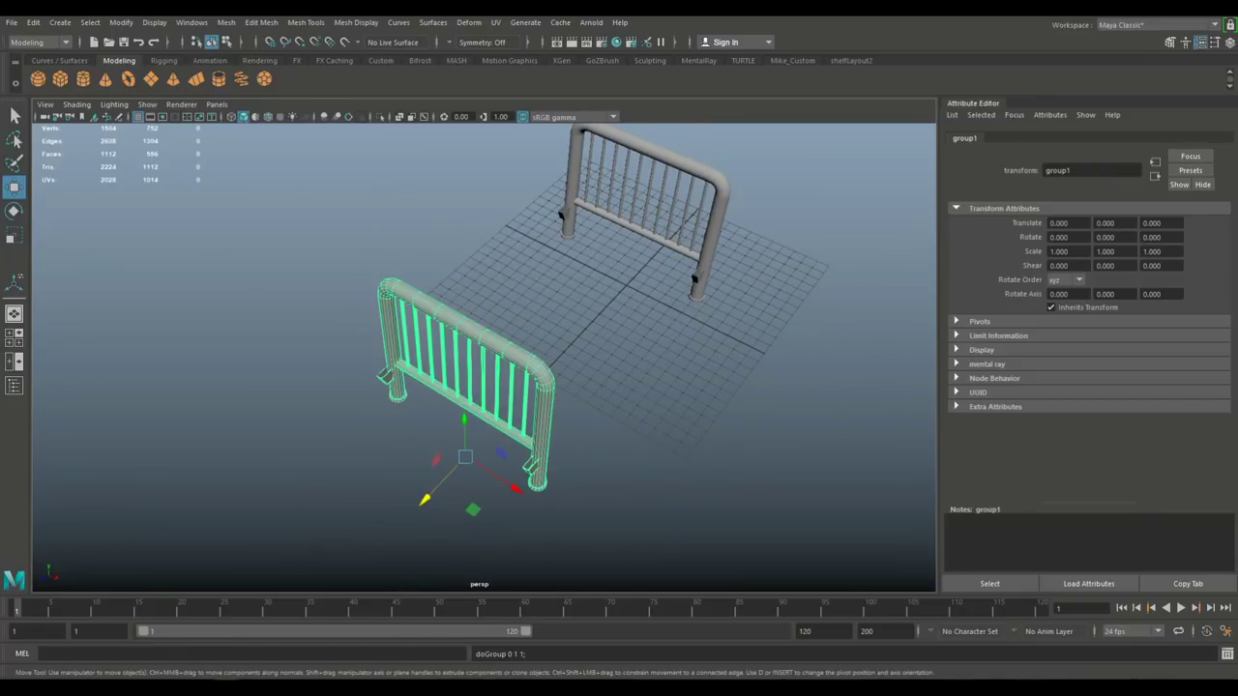
left_click(121, 21)
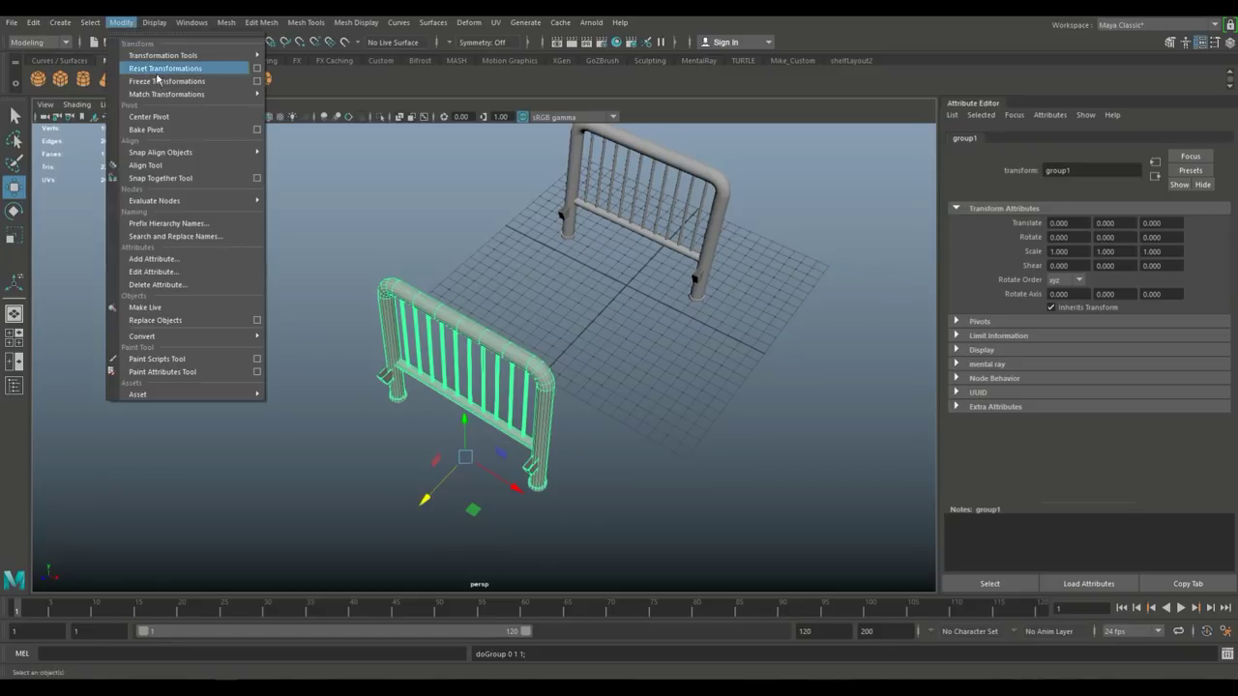
left_click(170, 118)
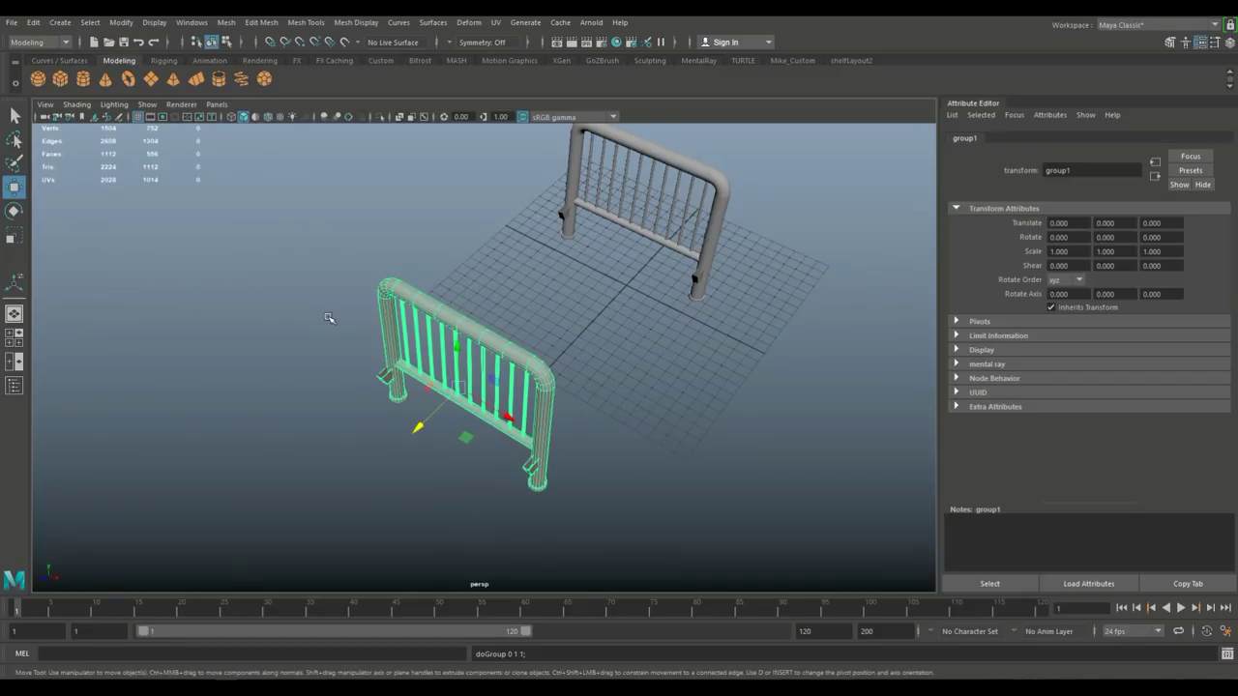
Rotate the grouped barrier 180 degrees on Y and move it to 5.599 on Z, away from the original.
key("e")
left_click_drag(407, 416, 674, 534)
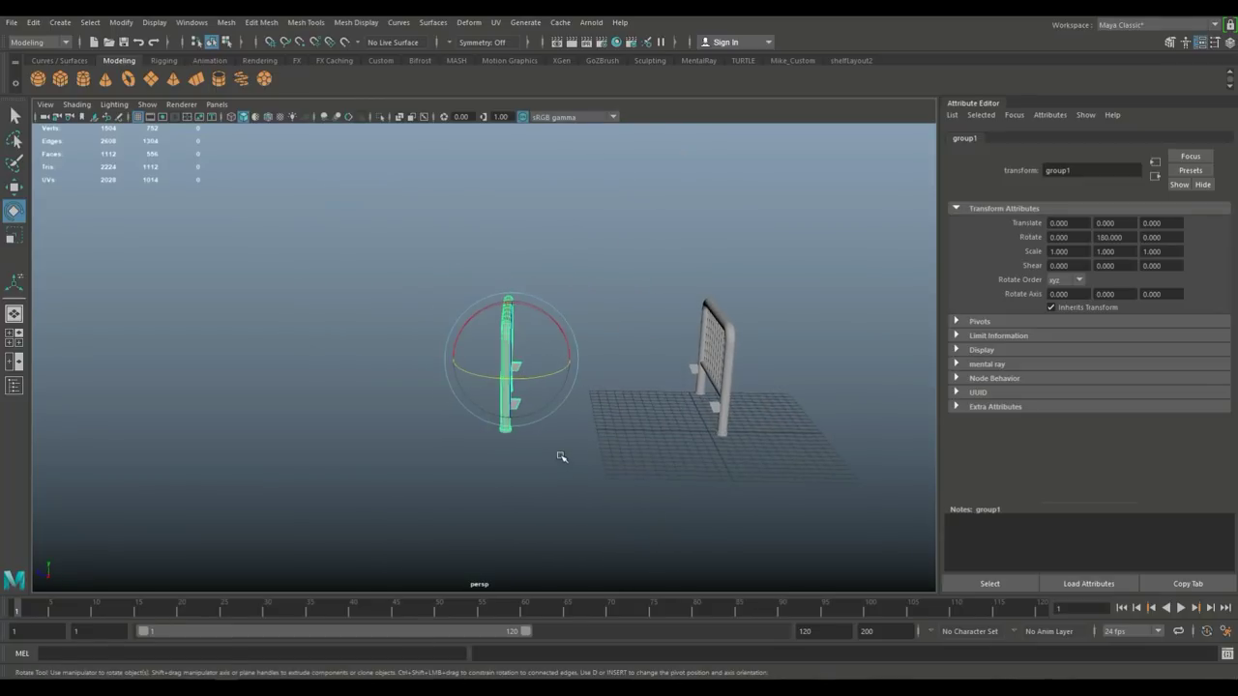
key("w")
left_click_drag(451, 360, 400, 360)
left_click_drag(443, 395, 493, 424, "alt")
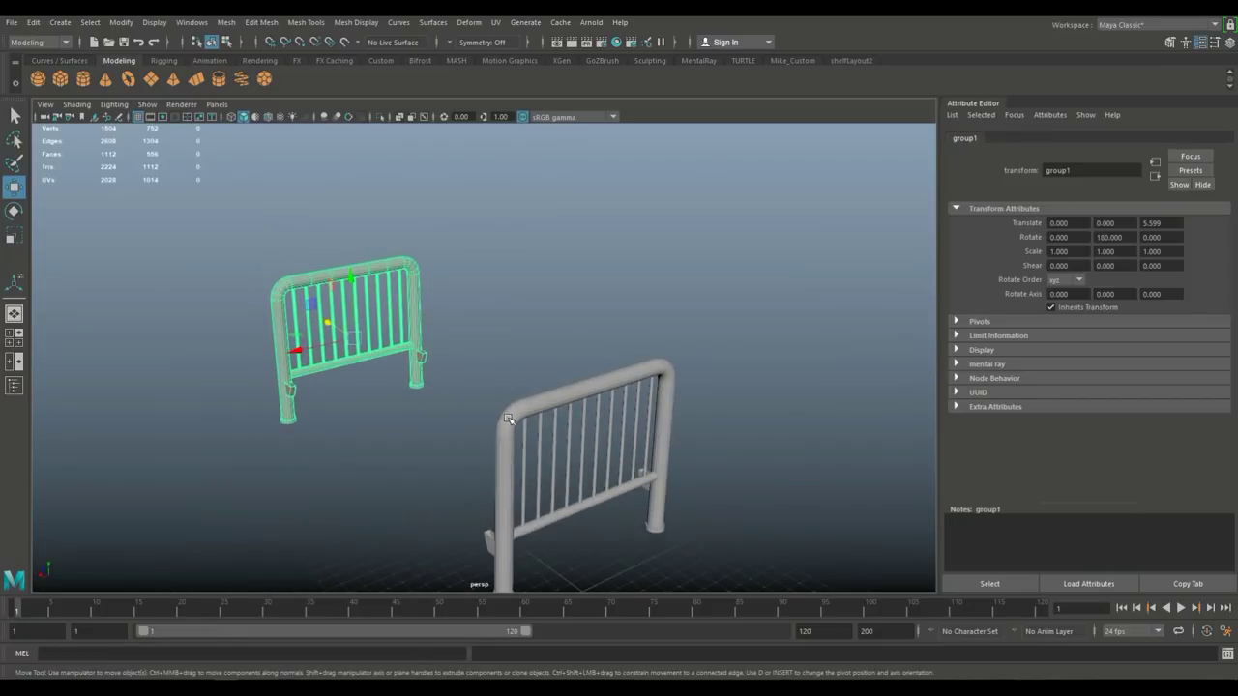
Hide the original barrier so that only the grouped copy is displayed.
left_click(509, 418)
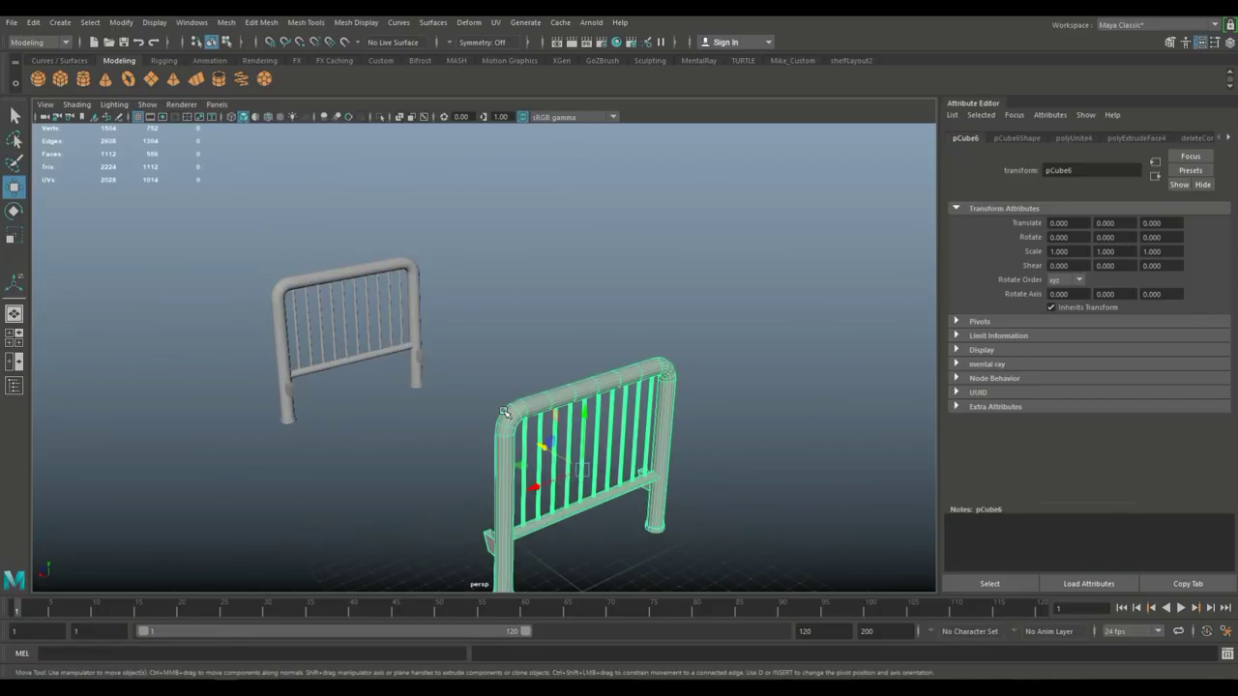
key("ctrl+h")
middle_click_drag(377, 397, 522, 412, "alt")
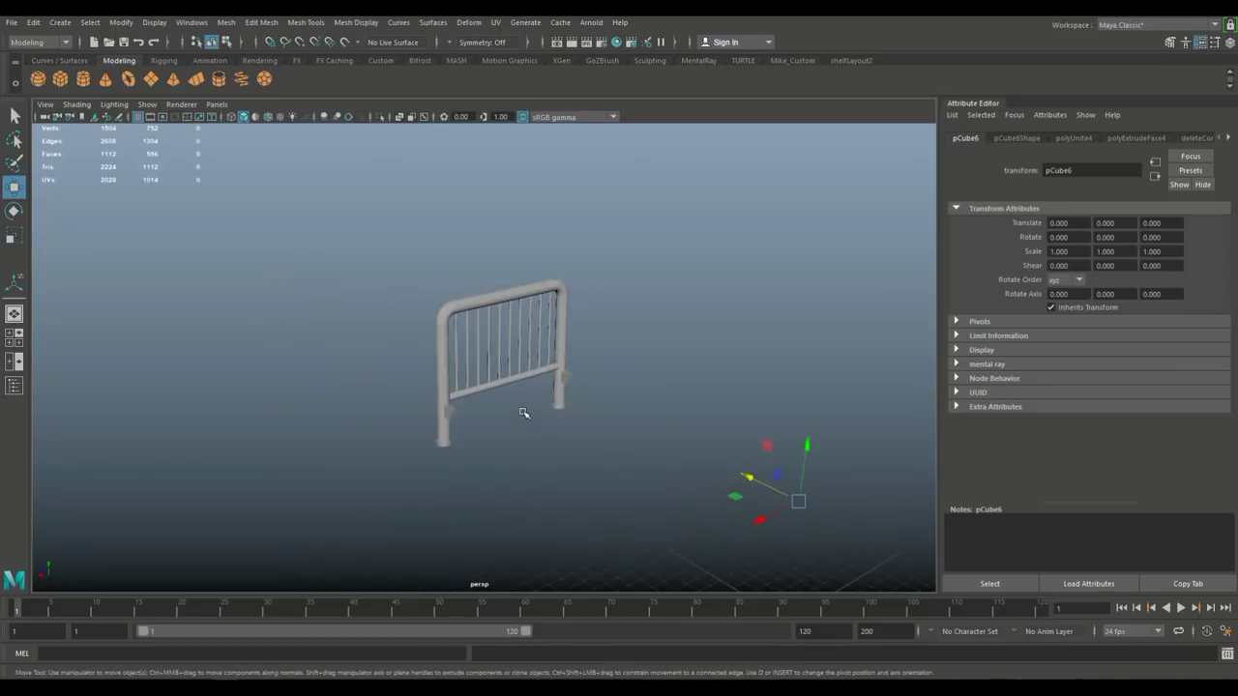
scroll(523, 406, "up", 5)
Select the copied barrier's outer tube frame and show its top rail close up in the front view.
left_click(497, 227)
middle_click_drag(532, 333, 551, 354, "alt")
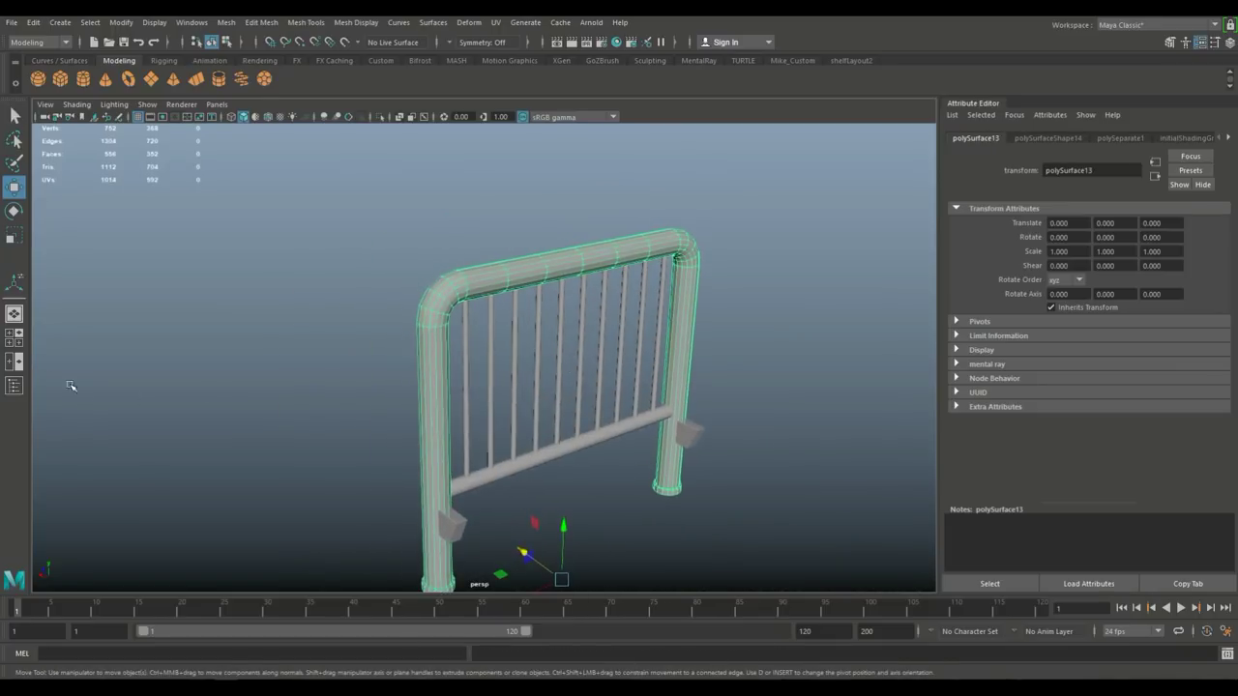
left_click(15, 337)
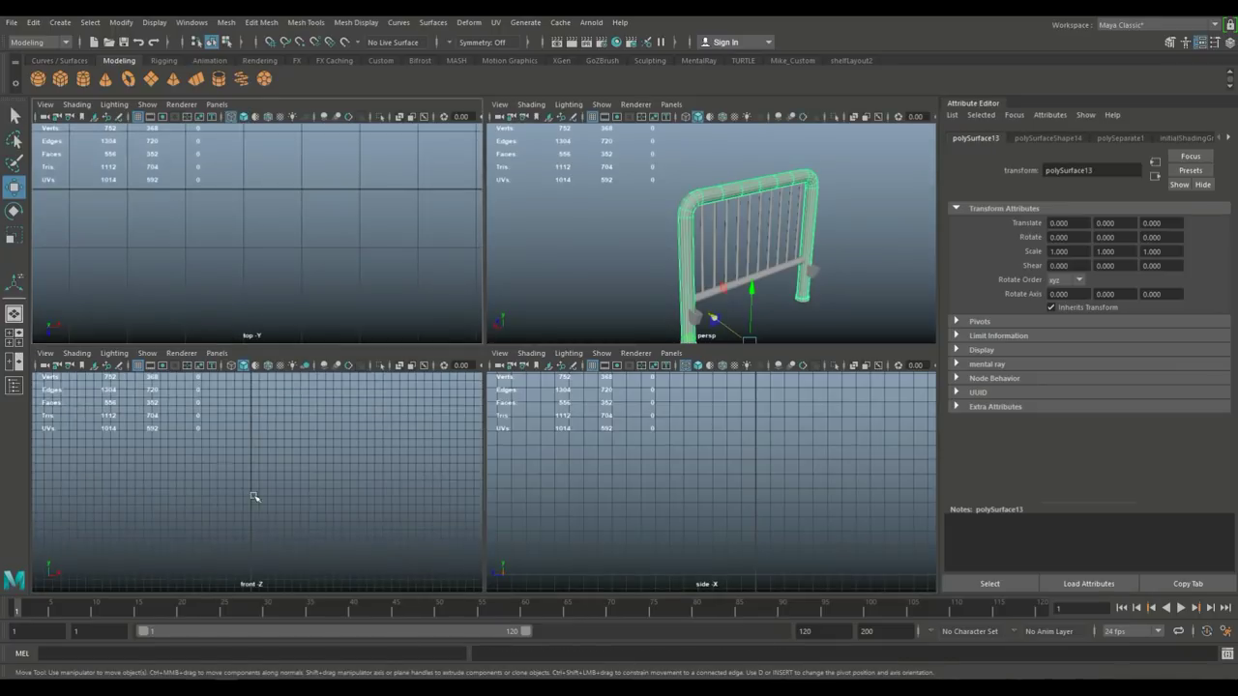
key("space")
scroll(306, 500, "down", 5)
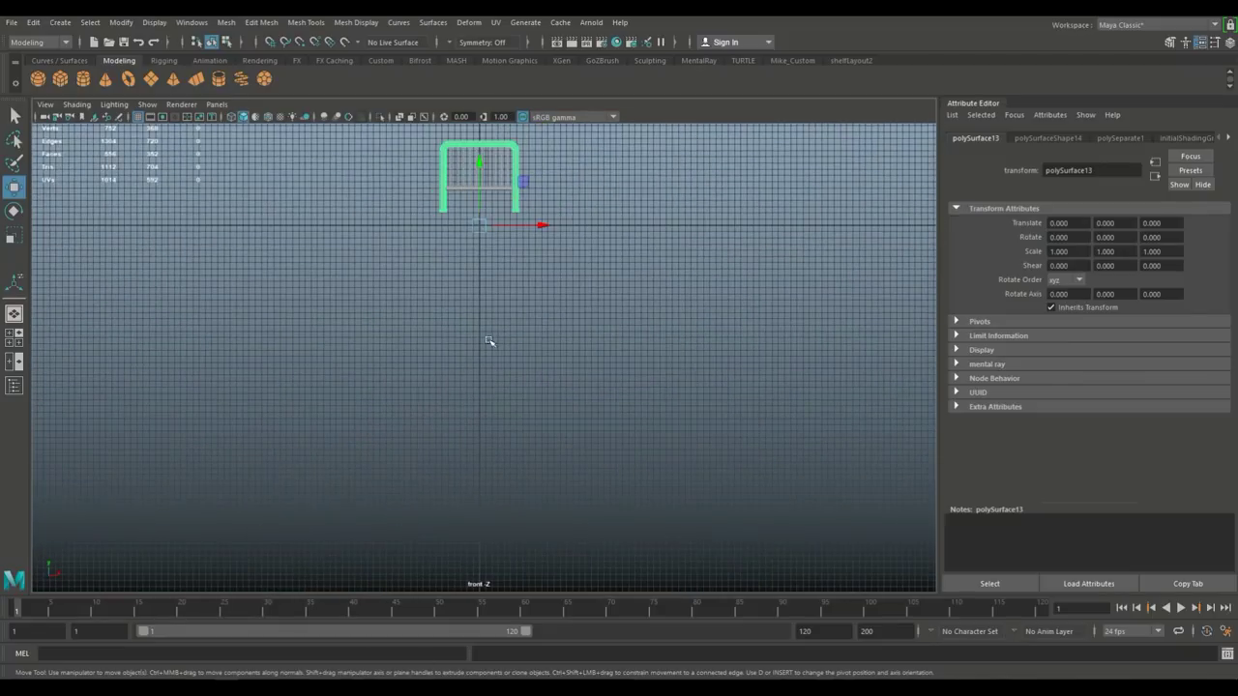
middle_click_drag(479, 349, 544, 492, "alt")
key("f")
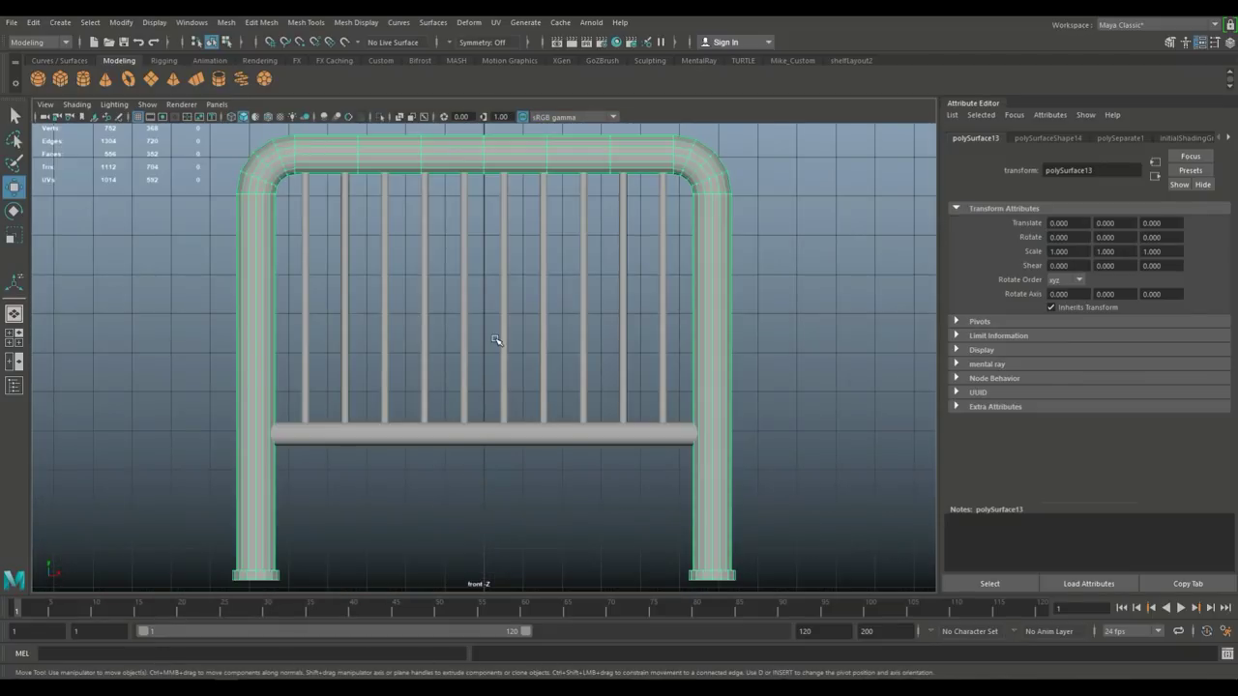
scroll(495, 340, "down", 2)
middle_click_drag(493, 341, 559, 452, "alt")
scroll(571, 453, "up", 4)
Try to raise the middle vertices of the frame's top rail, followed by the vertex loops beside both rounded corners.
right_click_drag(404, 301, 354, 301)
left_click_drag(431, 382, 648, 432)
left_click(391, 278)
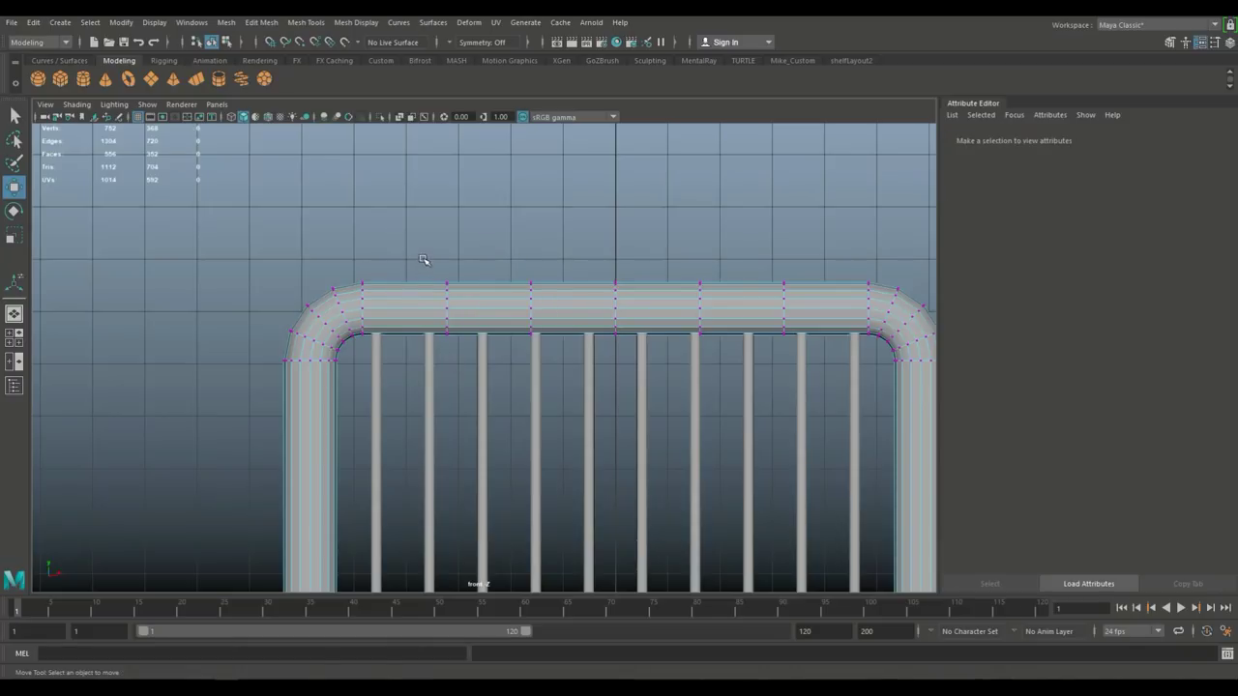
left_click_drag(540, 365, 829, 439)
left_click_drag(615, 248, 615, 141)
left_click_drag(378, 224, 359, 382)
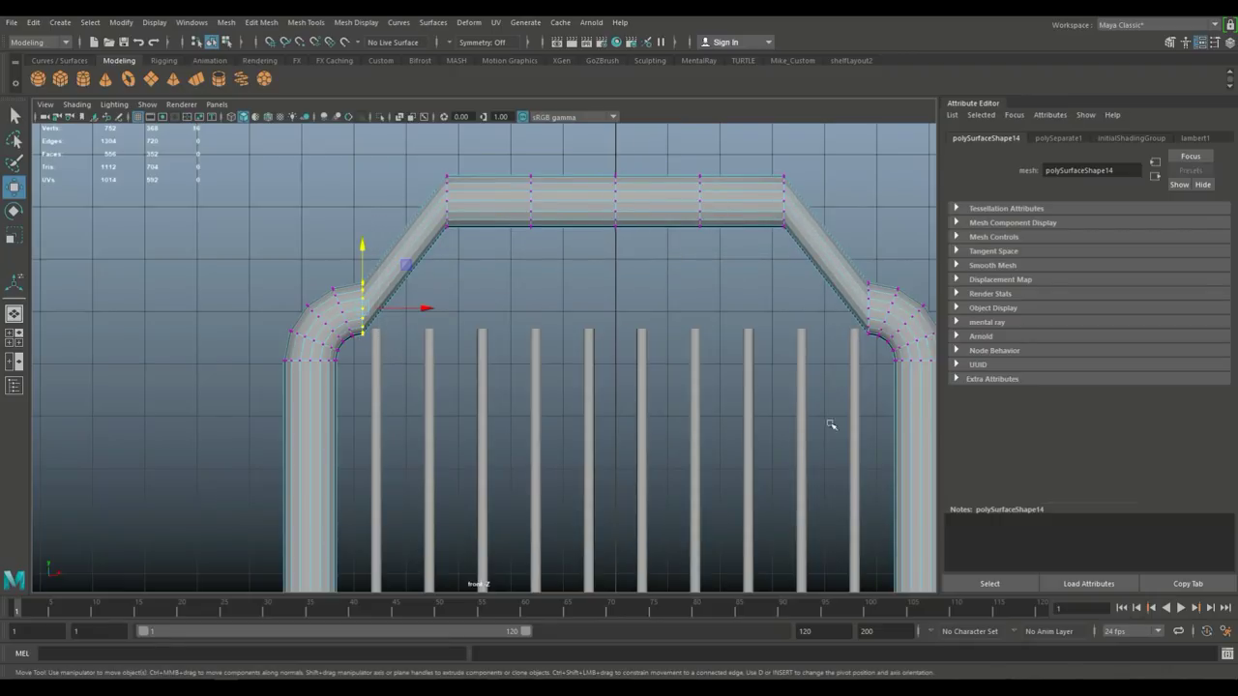
left_click_drag(878, 373, 869, 357, "shift")
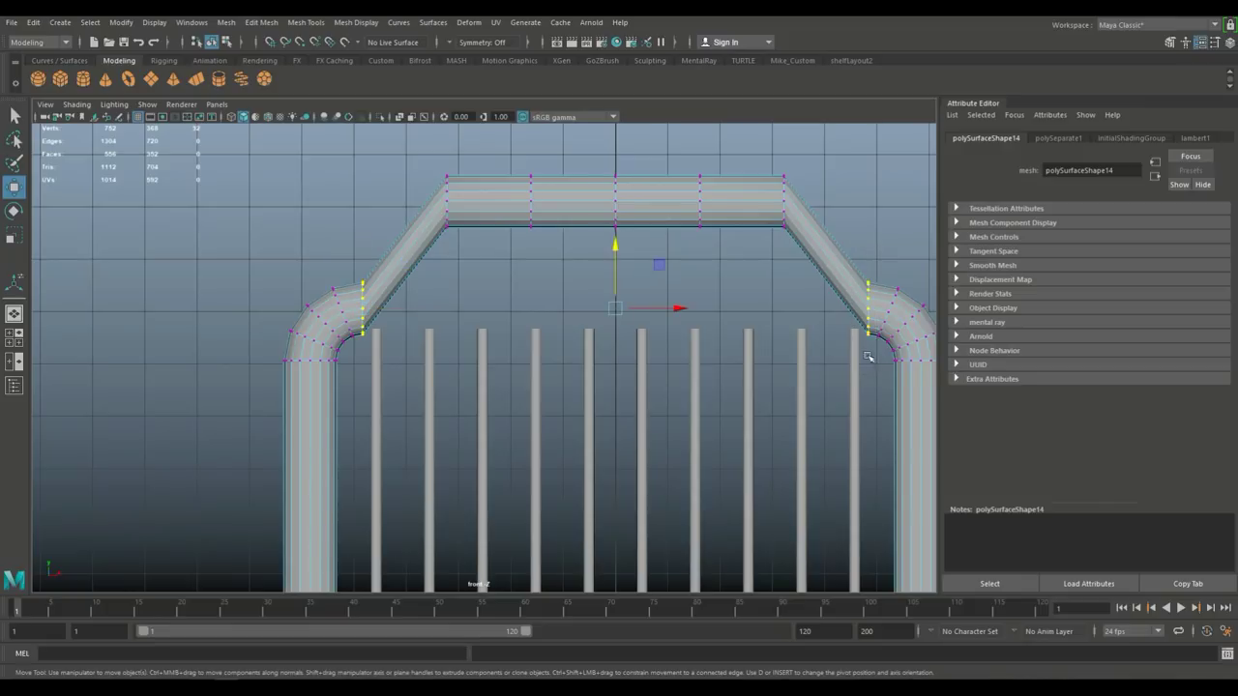
left_click_drag(617, 245, 616, 243)
left_click_drag(617, 211, 638, 192)
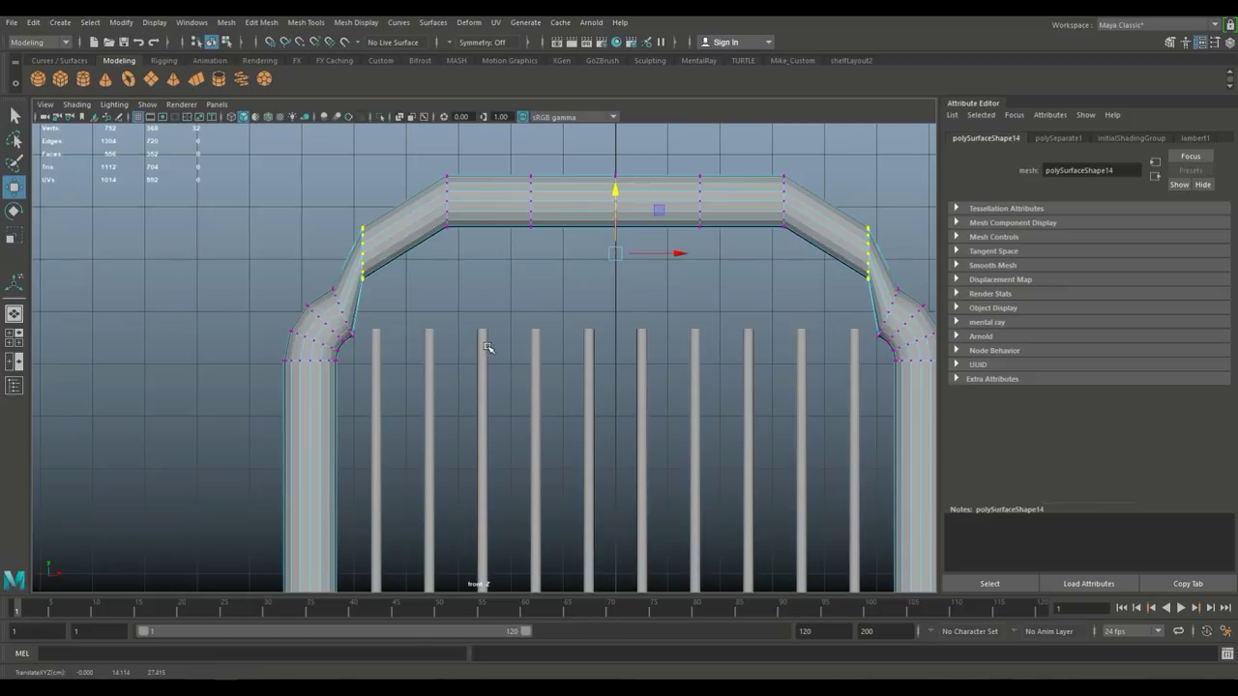
Undo the vertex edits on the frame's top rail.
key("ctrl+z")
key("ctrl+z")
key("ctrl+z")
key("ctrl+z")
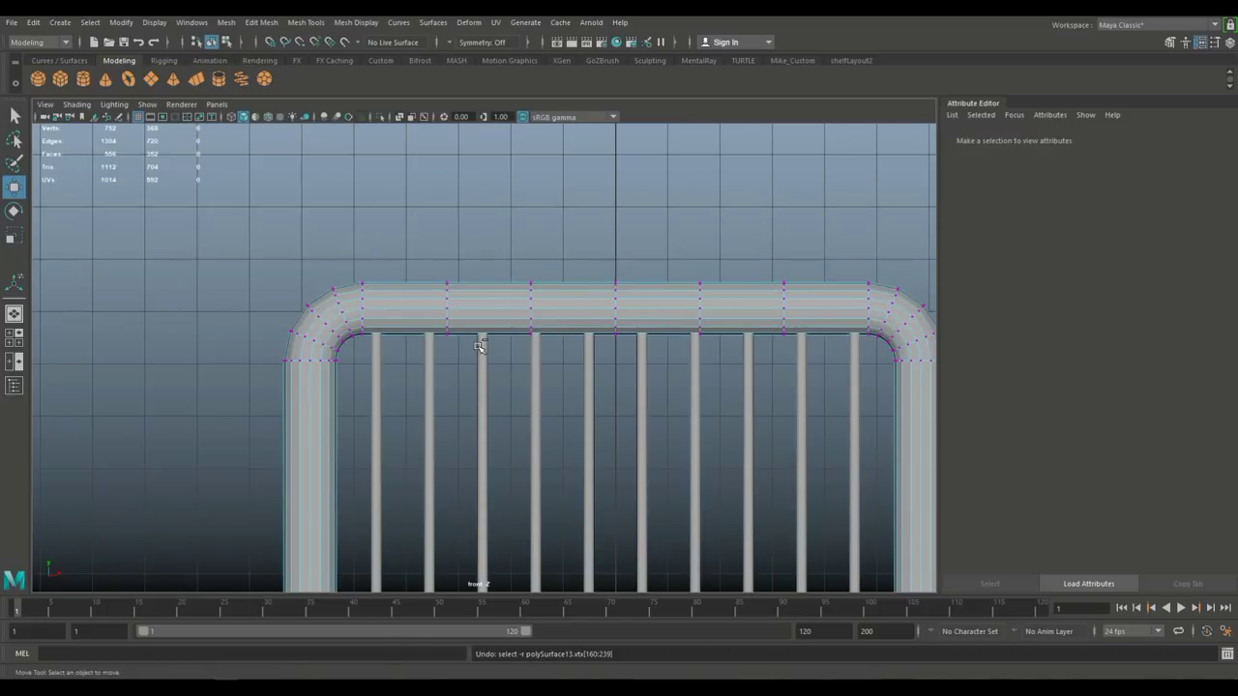
Raise all vertices of the frame's top rail, including both rounded corners, to make the frame taller.
scroll(480, 347, "down", 3)
middle_click_drag(485, 458, 400, 470, "alt")
scroll(448, 475, "up", 2)
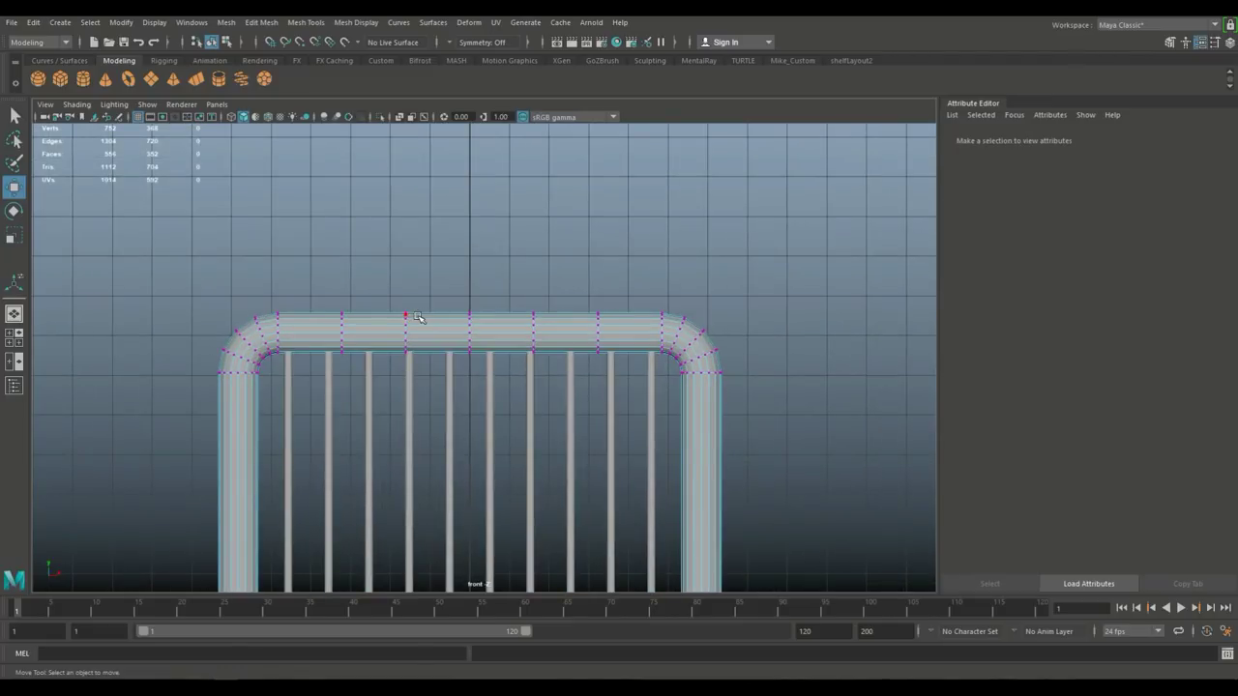
right_click_drag(422, 321, 359, 300)
left_click_drag(616, 388, 791, 409)
scroll(630, 452, "down", 4)
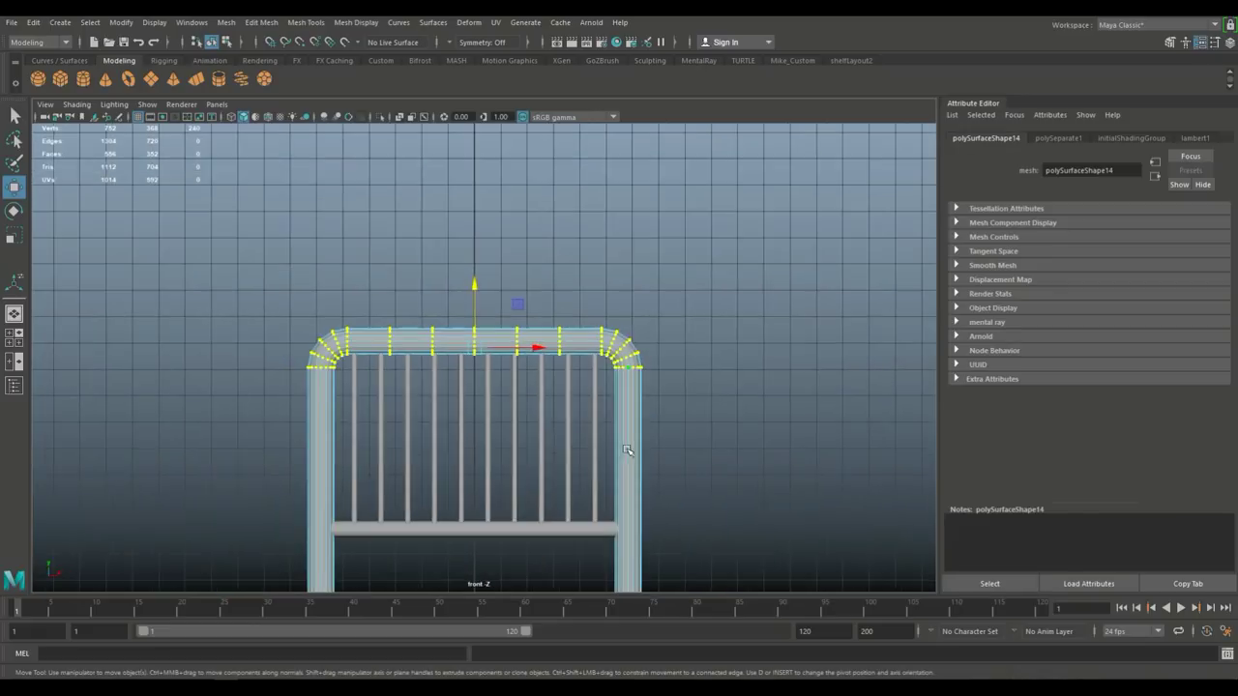
left_click_drag(475, 286, 480, 167)
Duplicate the lower crossbar and move the copy up to the top ends of the thin bars.
left_click(422, 532)
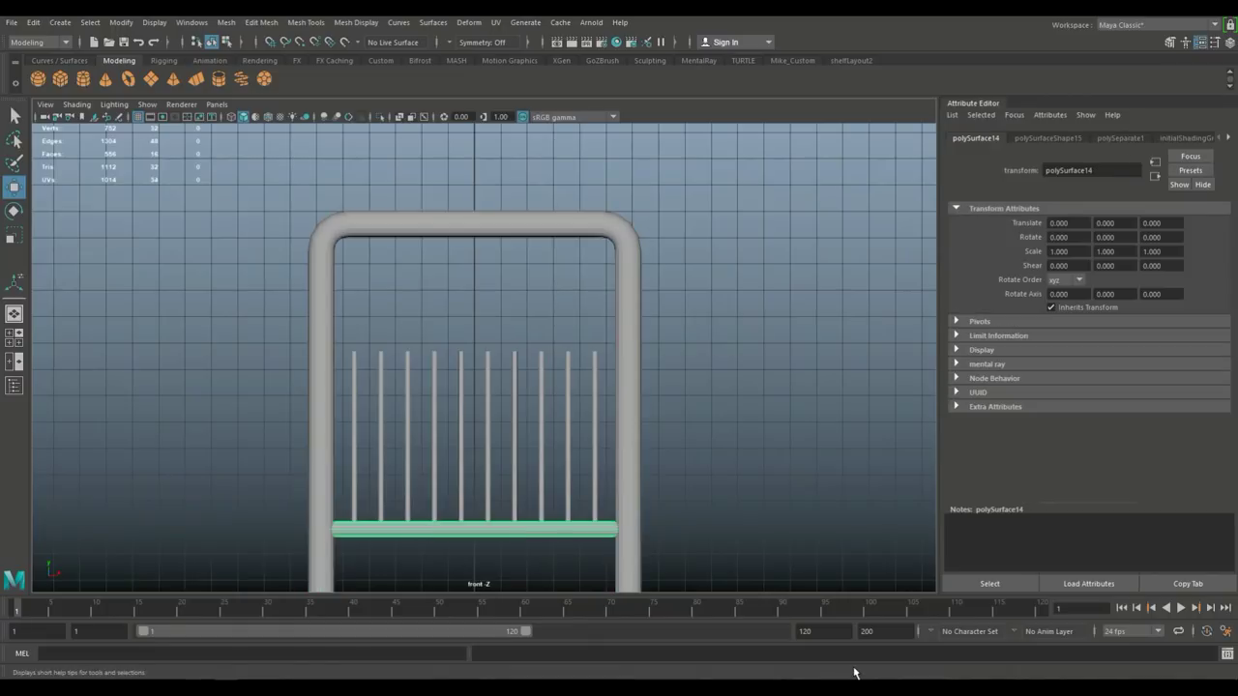
key("ctrl+d")
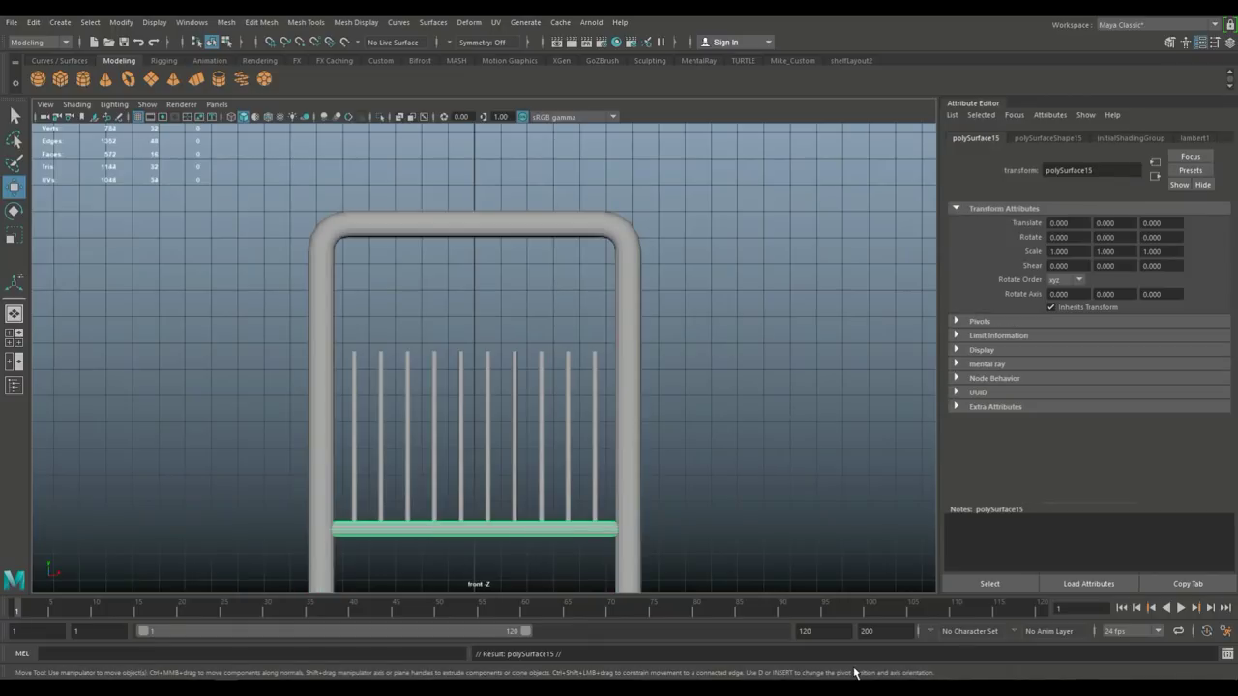
scroll(470, 559, "down", 3)
left_click_drag(474, 511, 491, 393)
Lower the top rail and corner vertices of the frame to reduce the gap above the upper crossbar.
left_click(473, 269)
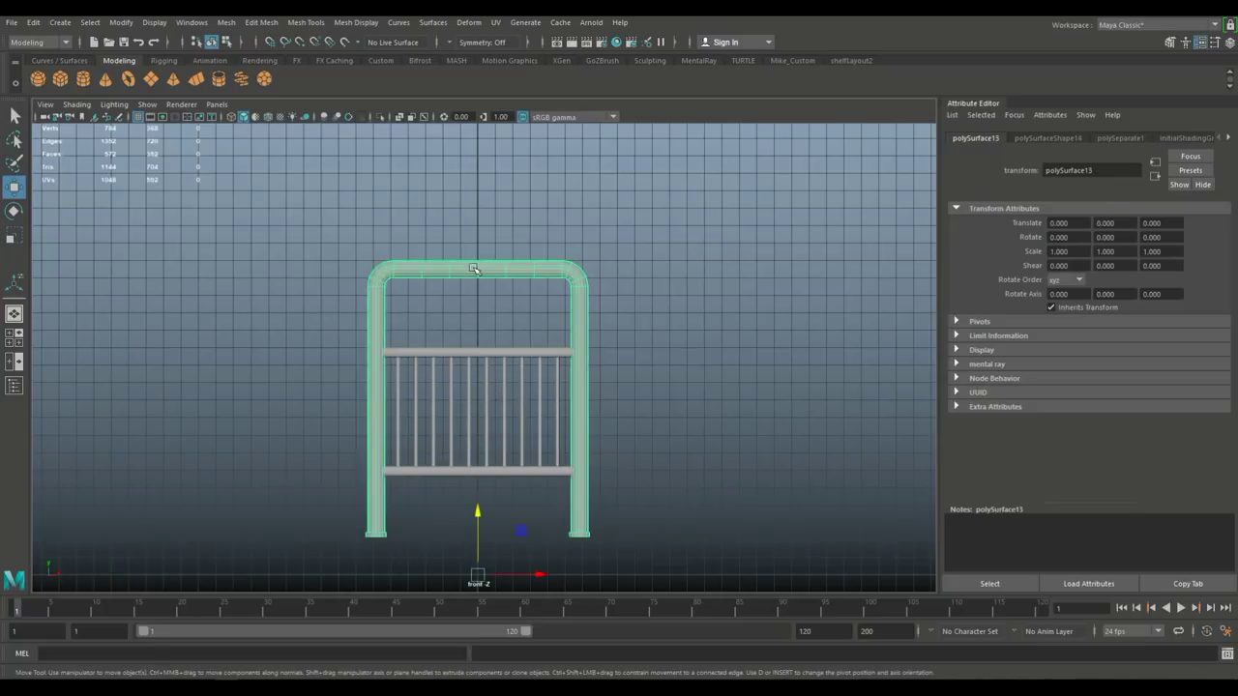
right_click_drag(426, 265, 356, 264)
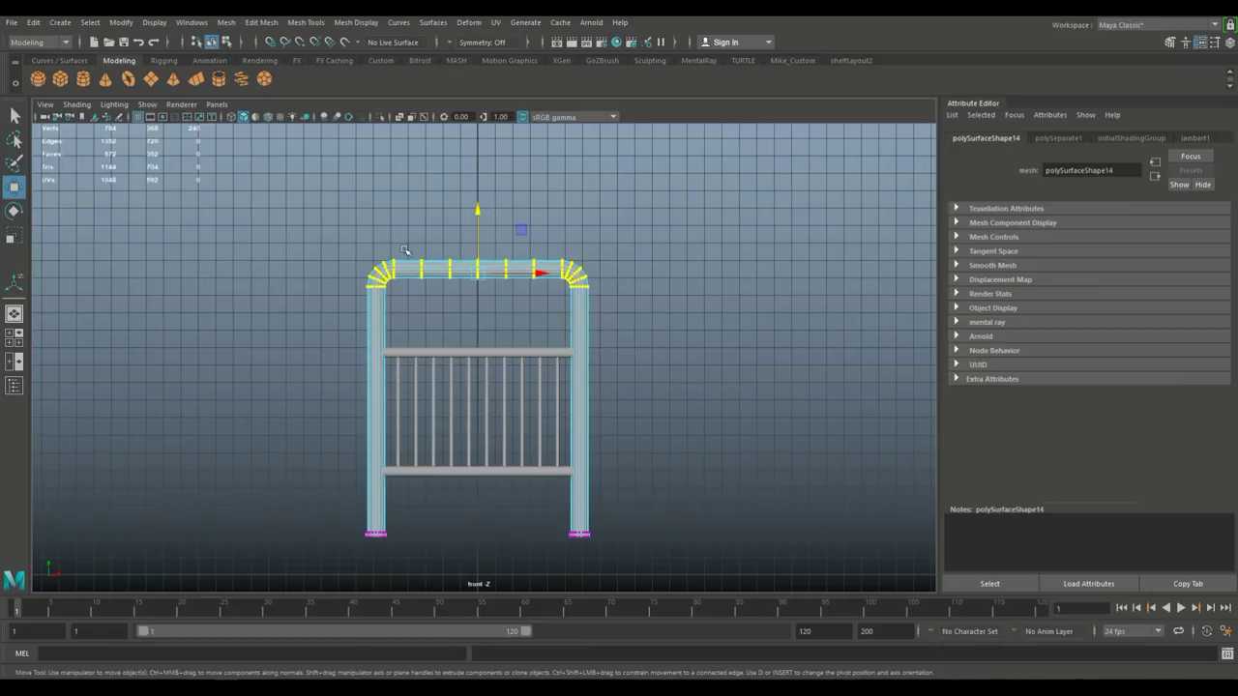
left_click_drag(480, 220, 480, 250)
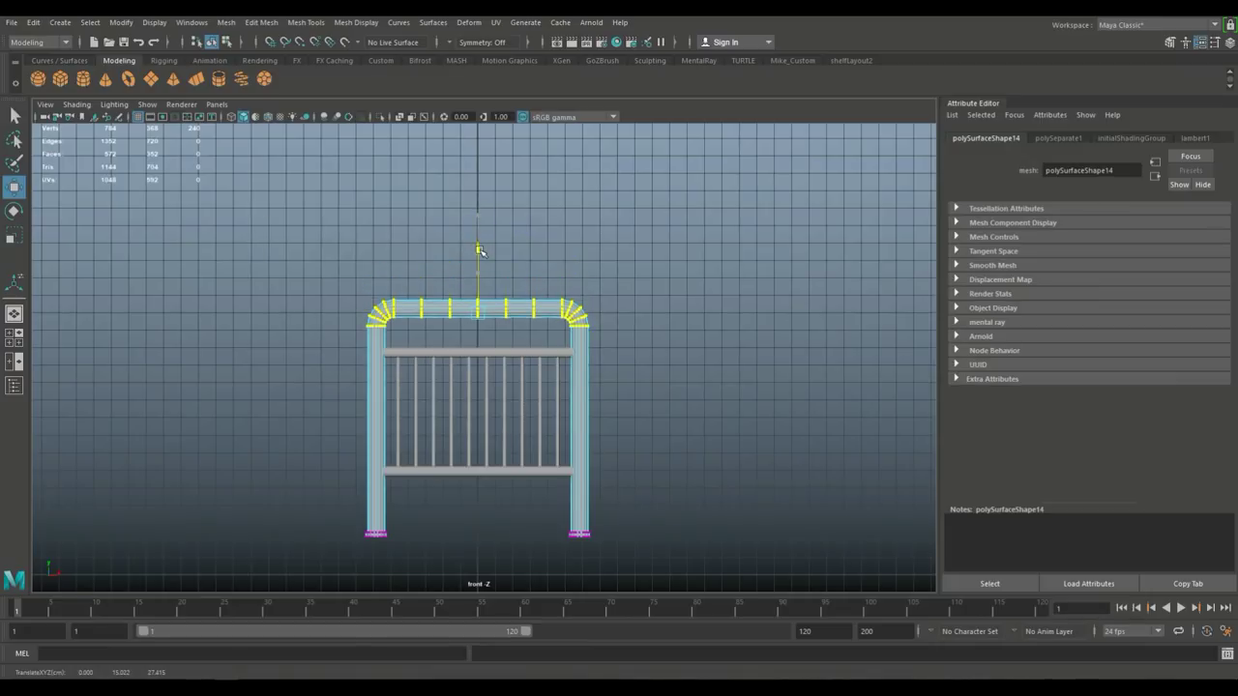
Return to the perspective view and show all hidden objects.
left_click(14, 336)
key("space")
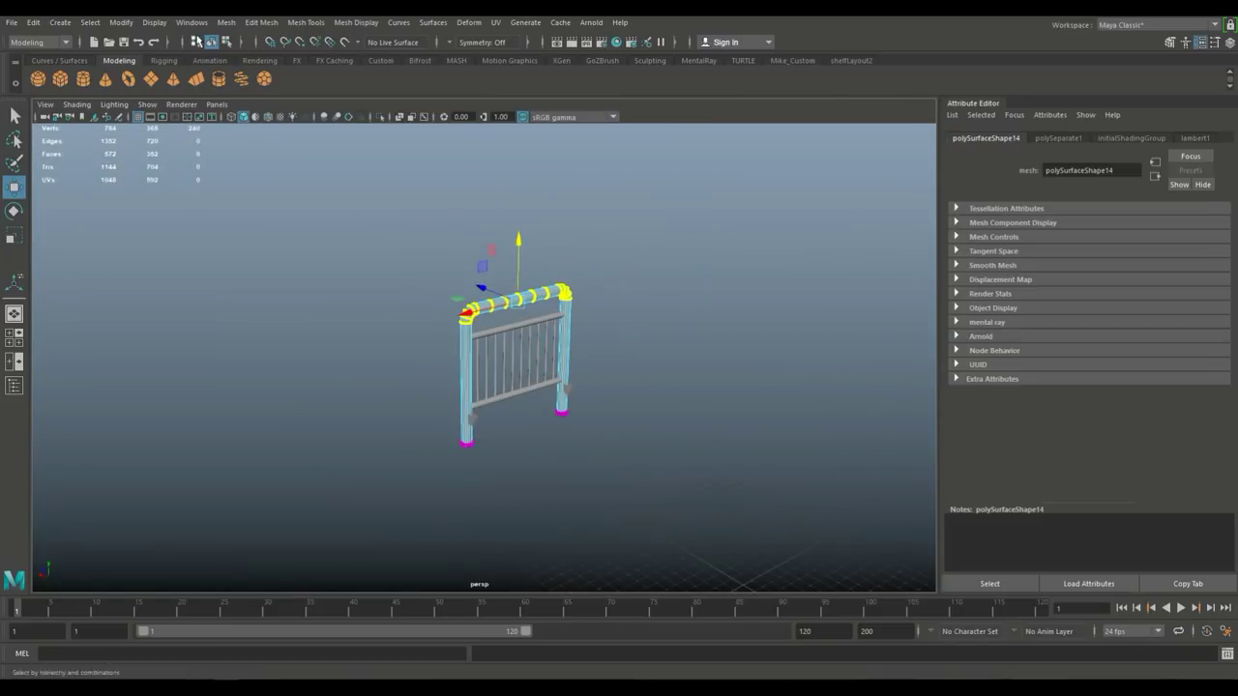
left_click(154, 22)
mouse_move(218, 105)
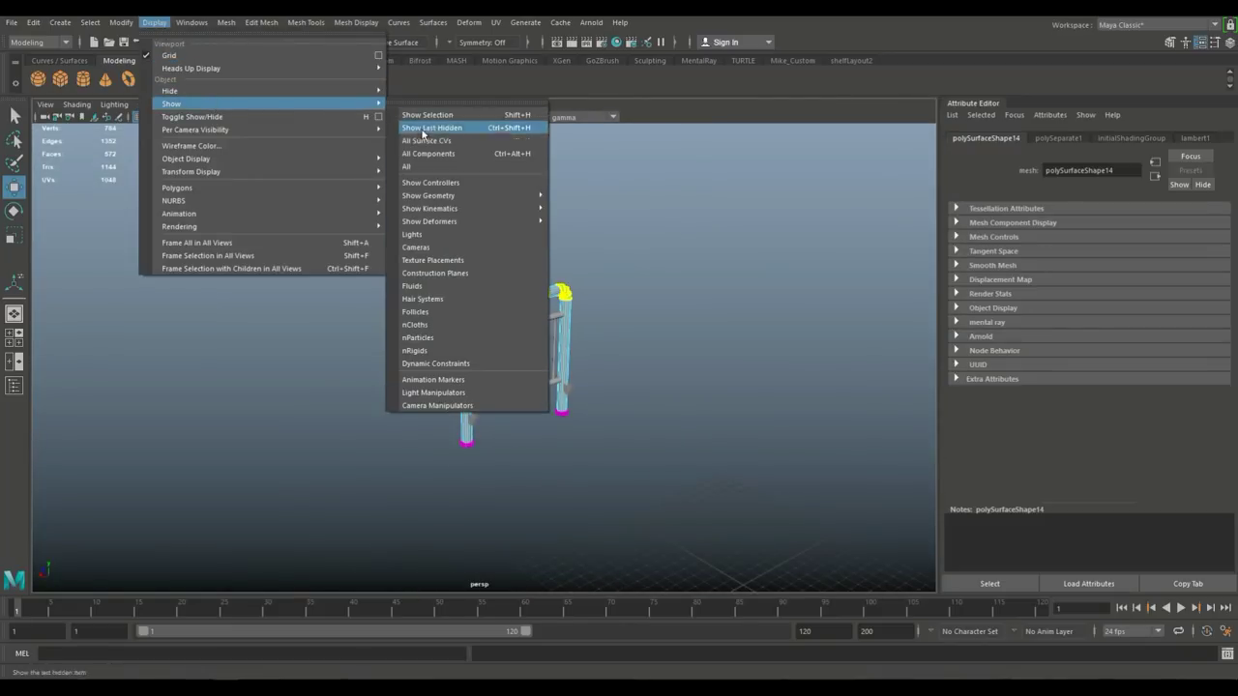
left_click(407, 167)
Examine the tall barrier and the original barrier from several angles, with the frame's vertices deselected.
left_click_drag(574, 413, 544, 406, "alt")
scroll(597, 429, "up", 4)
middle_click_drag(597, 445, 538, 467, "alt")
left_click_drag(538, 467, 617, 477, "alt")
mouse_move(510, 263)
left_mouse_down("shift")
mouse_move(509, 241)
mouse_move(505, 255)
left_mouse_up("shift")
scroll(496, 437, "down", 3)
left_click(724, 359)
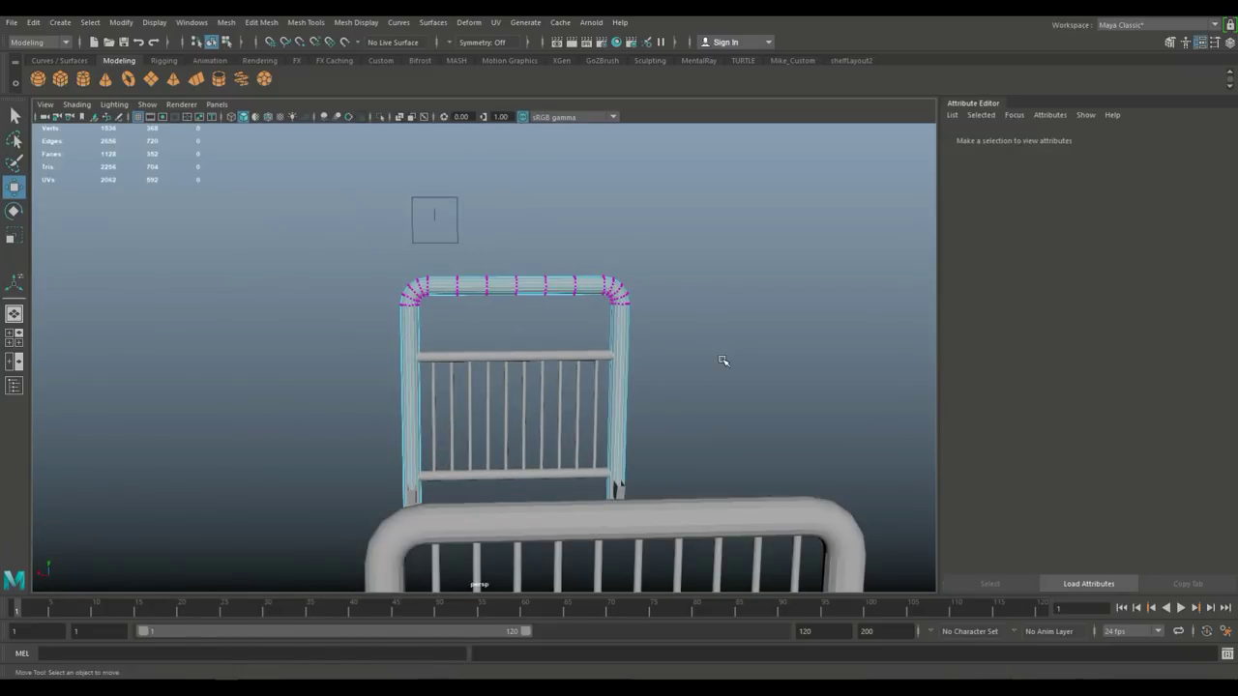
scroll(707, 377, "down", 3)
left_click_drag(699, 384, 518, 423, "alt")
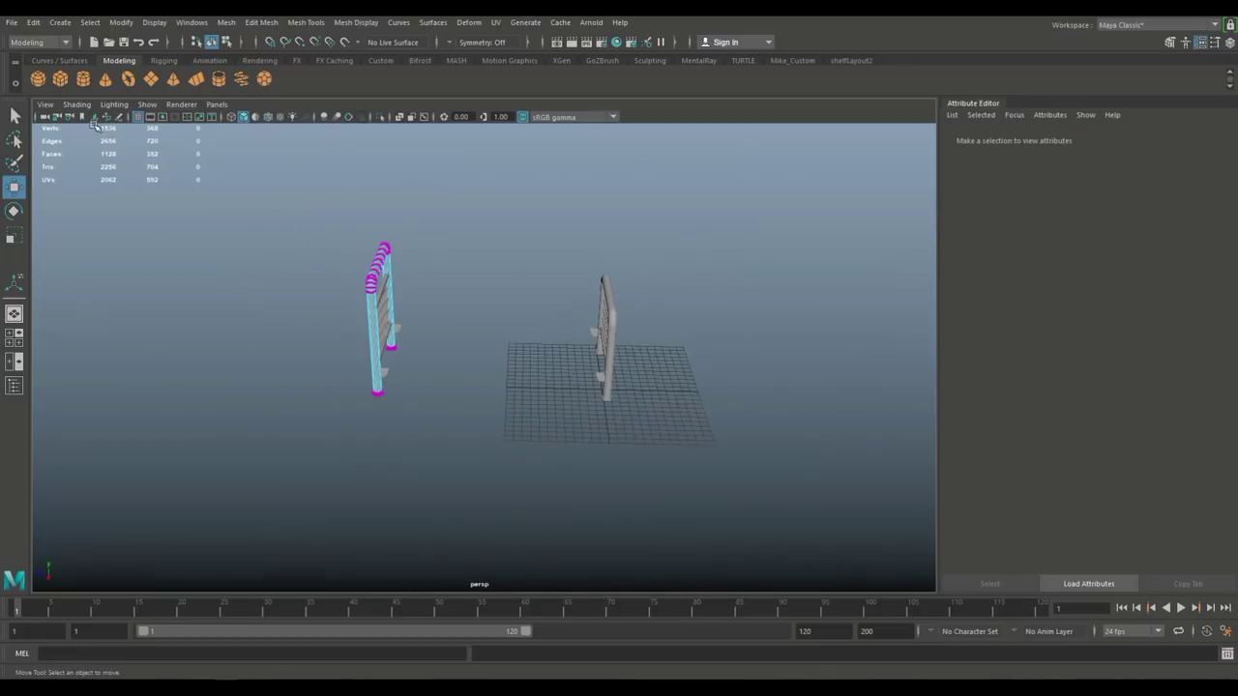
Create a polygon cube, move it to 14.680 on Z and stretch it to a Z scale of 24.300.
left_click(61, 79)
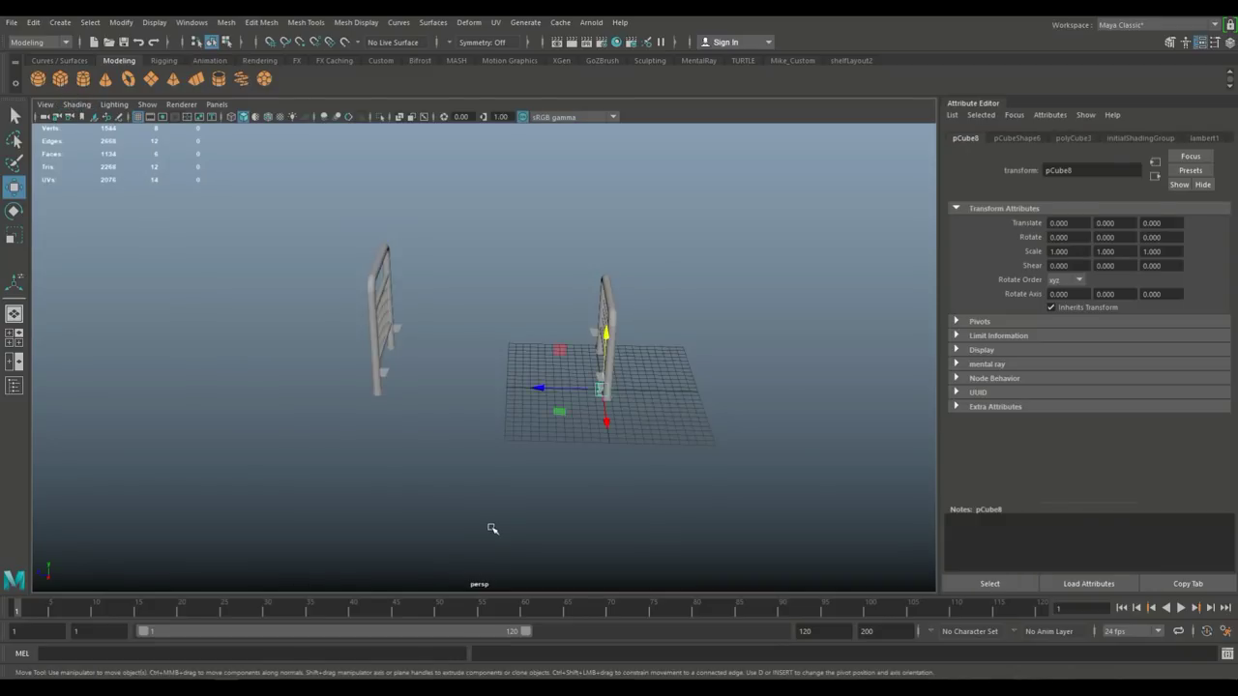
left_click_drag(491, 528, 499, 523, "alt")
left_click_drag(591, 401, 259, 392)
key("r")
left_click_drag(253, 440, 61, 461)
In the side view, raise the beam to 6.247 on Y and shift it to 14.711 on Z, against the tall barrier's post.
left_click(14, 338)
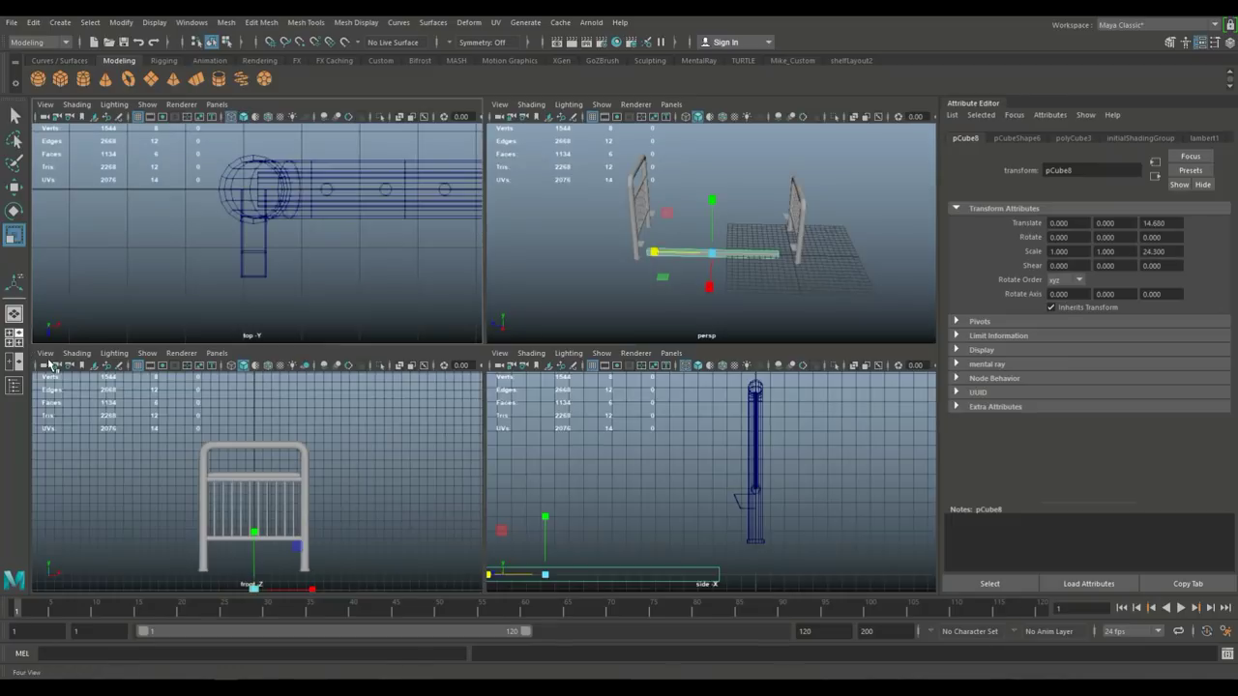
key("space")
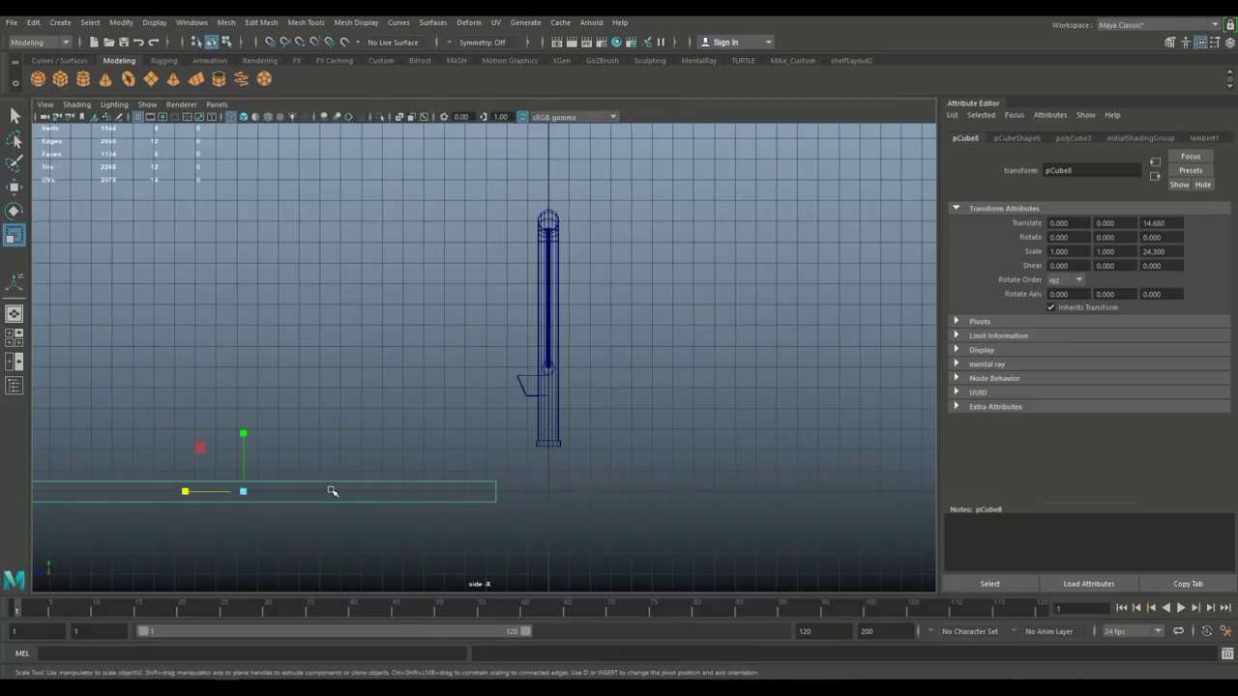
middle_click_drag(297, 481, 736, 400, "alt")
right_click_drag(449, 417, 389, 304)
left_click_drag(387, 405, 460, 461)
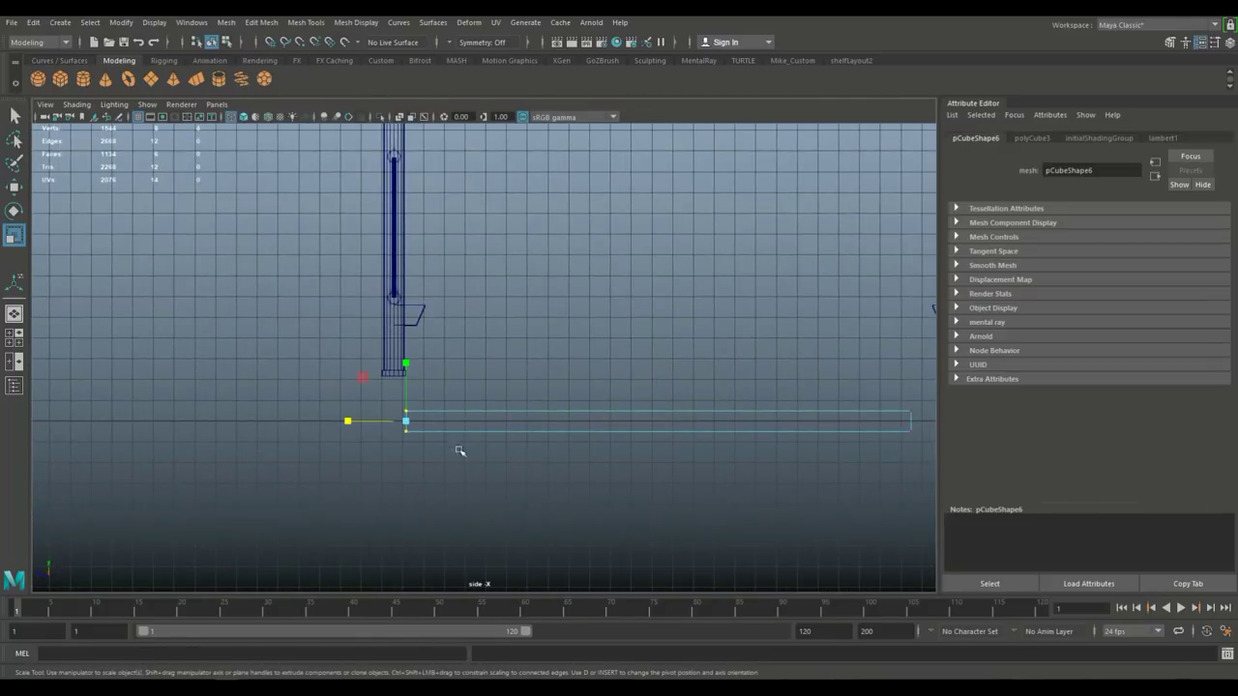
right_click_drag(702, 416, 736, 370)
left_click(718, 412)
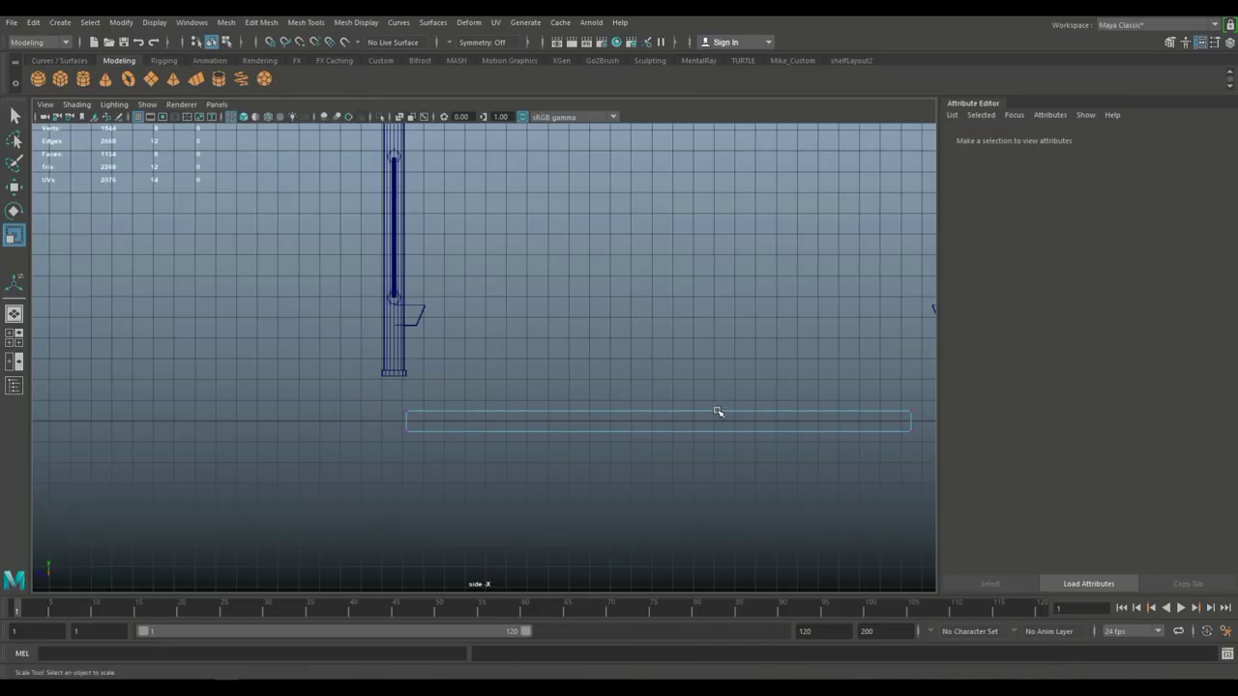
right_click_drag(695, 421, 763, 299)
left_click(696, 426)
key("w")
left_click_drag(660, 373, 683, 255)
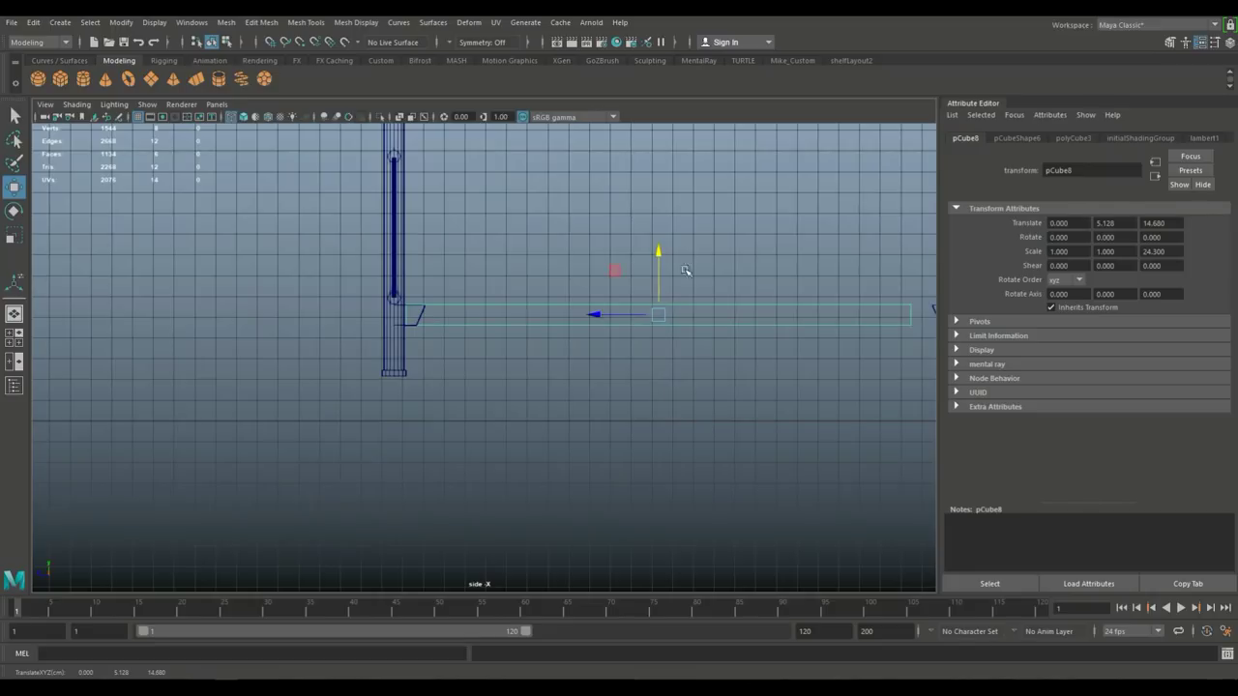
left_click_drag(599, 316, 598, 317)
left_click_drag(660, 256, 671, 232)
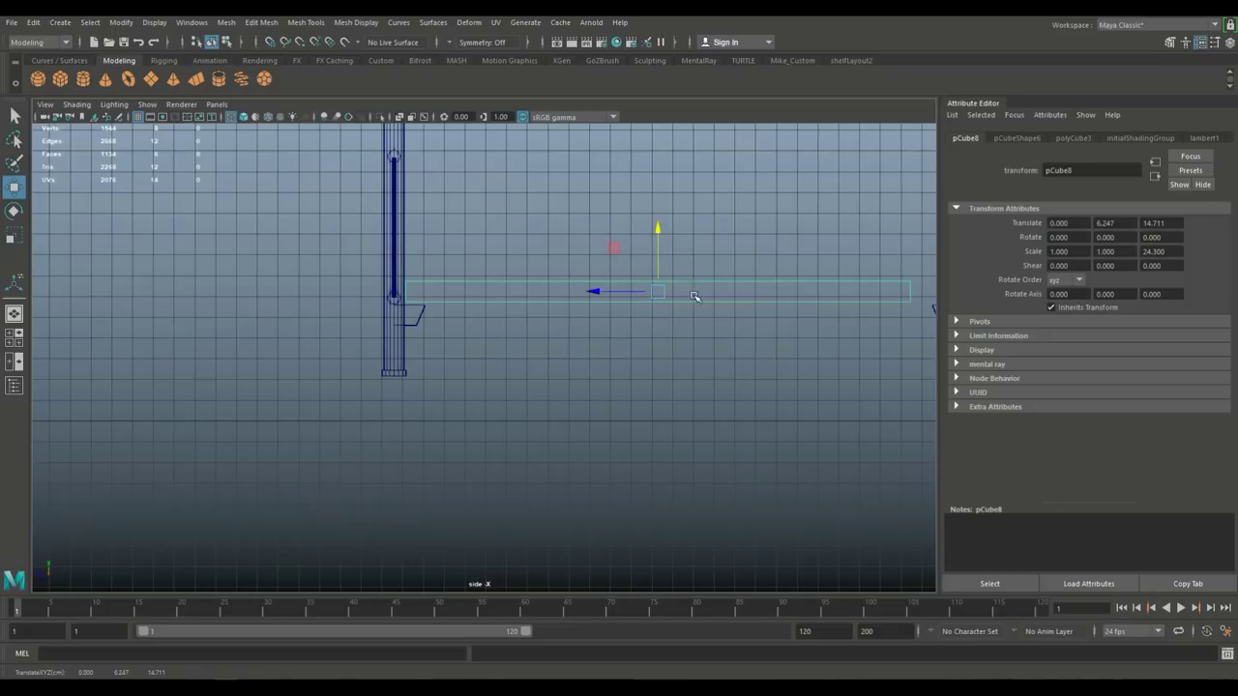
Extend the beam by moving its end vertices along Z up to the original barrier's post.
middle_click_drag(723, 391, 495, 399, "alt")
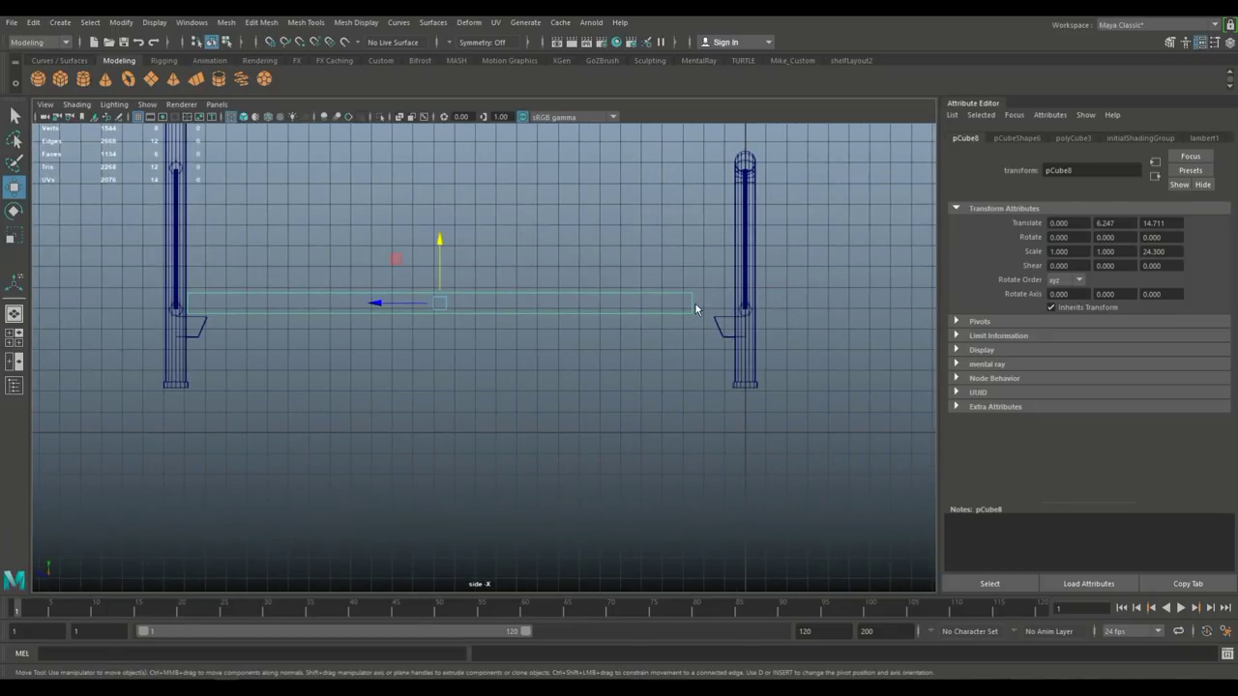
right_click_drag(696, 303, 651, 290)
left_click_drag(679, 273, 712, 317)
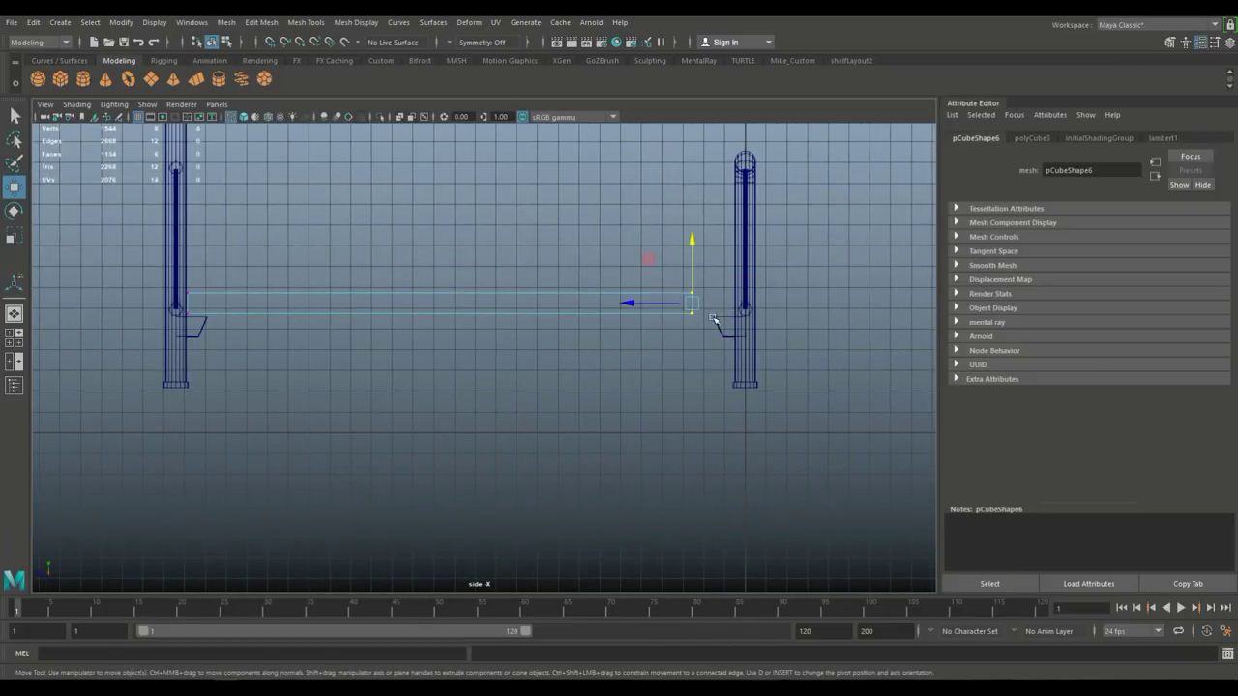
left_click_drag(635, 308, 672, 312)
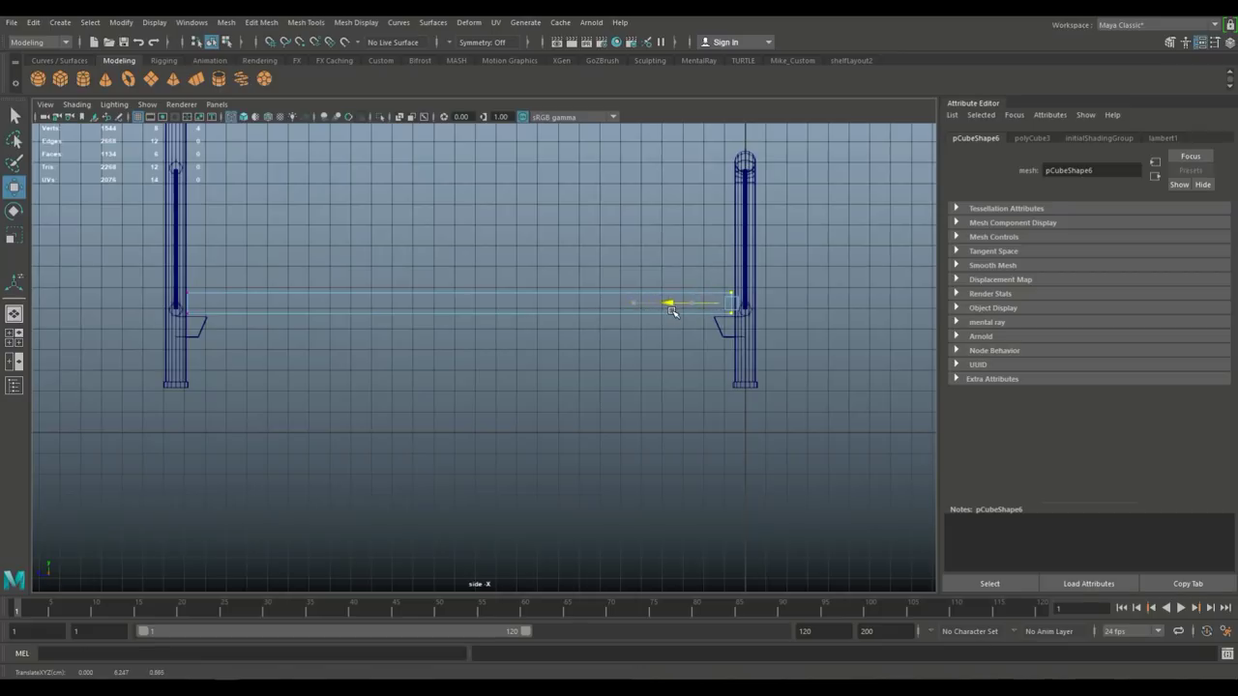
Insert an edge loop in the beam near each of its two ends, about as far out as the brackets reach.
middle_click_drag(441, 460, 534, 432, "alt")
left_click(271, 26)
mouse_move(318, 24)
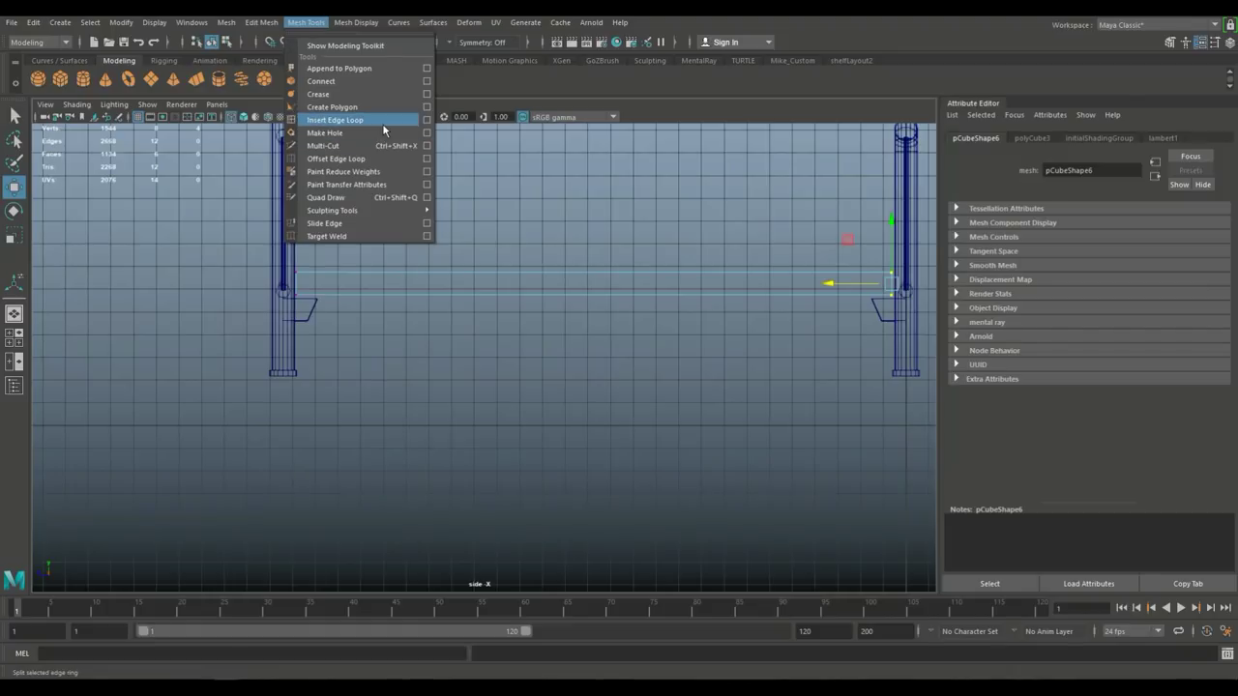
left_click(383, 120)
scroll(389, 415, "up", 2)
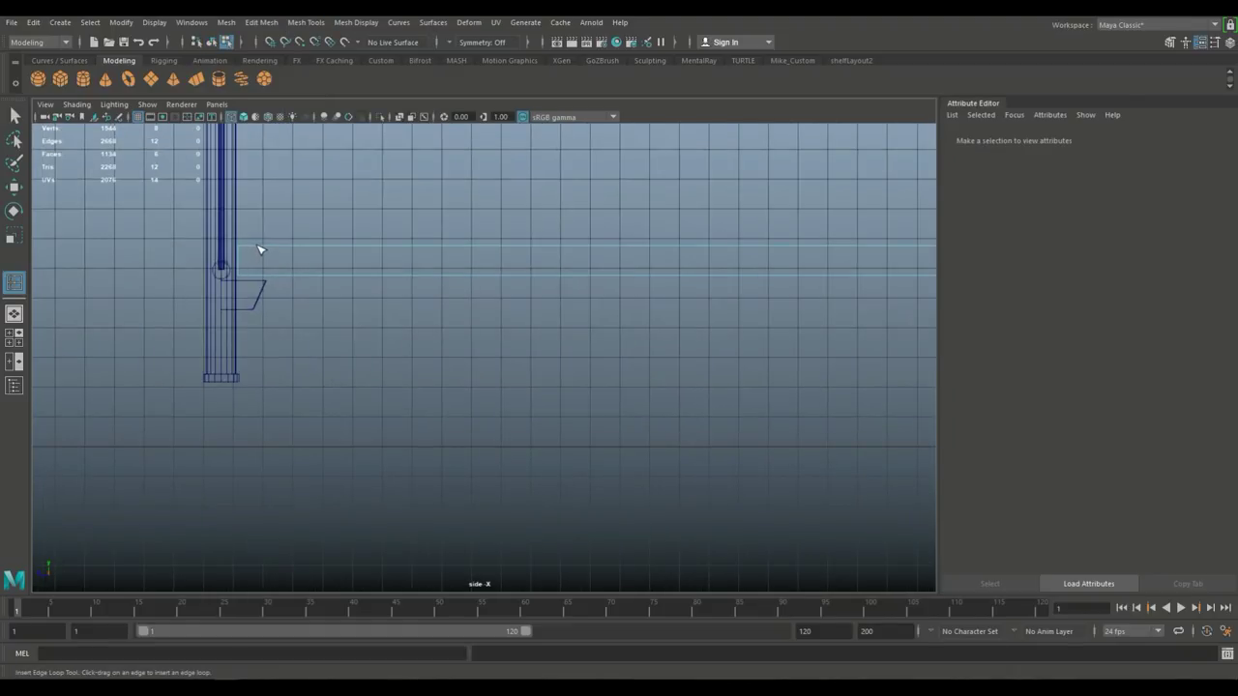
left_click(260, 250)
middle_click_drag(445, 330, 75, 398, "alt")
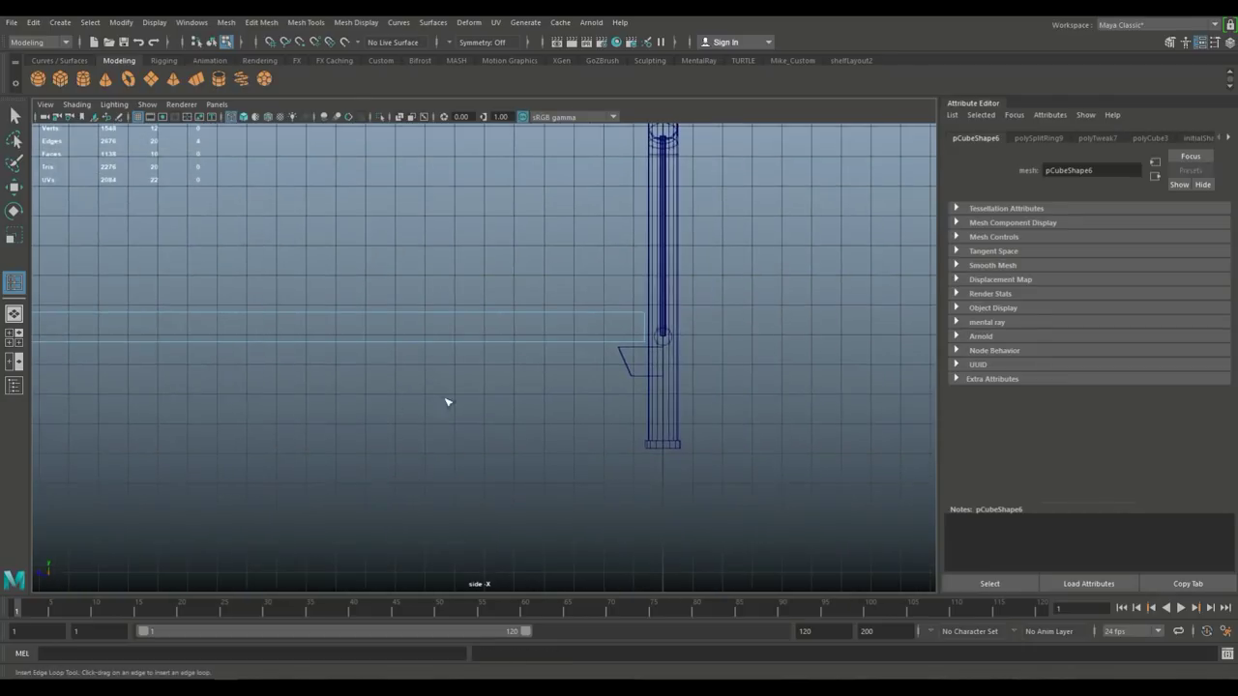
left_click(624, 318)
middle_click_drag(472, 449, 627, 409, "alt")
key("q")
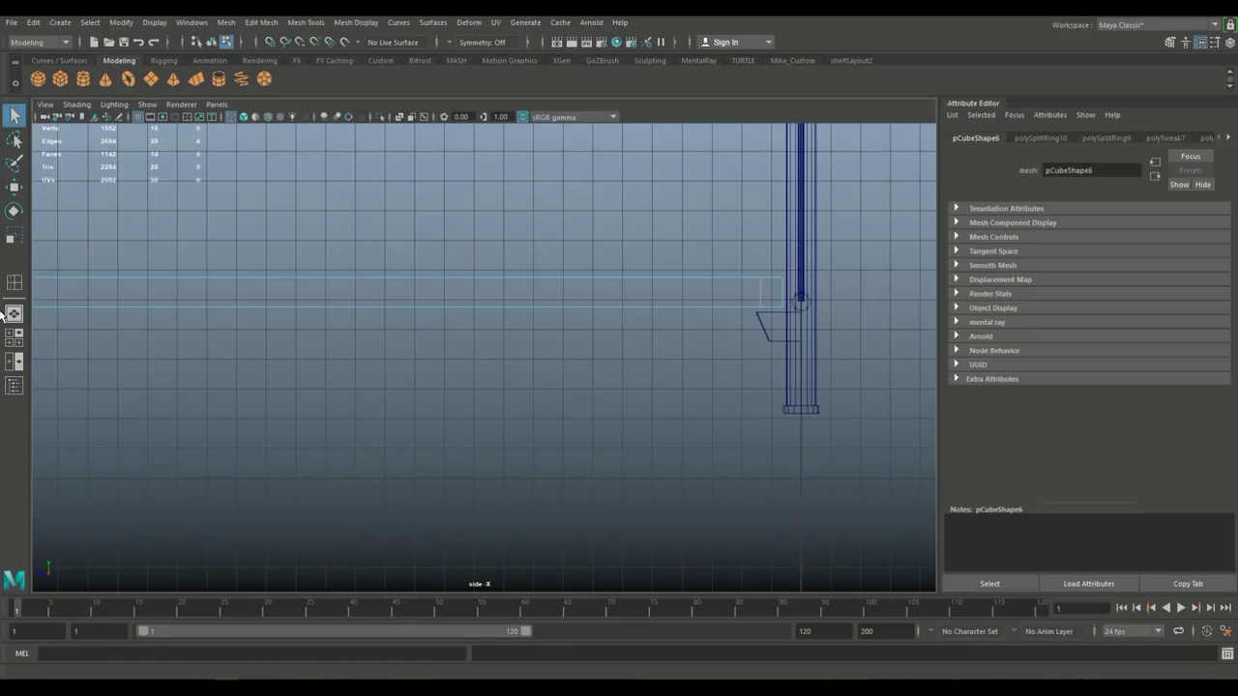
In the perspective view, narrow the beam to an X scale of 0.452 and move it to 5.821 on X, in line with the posts.
left_click(14, 338)
key("space")
left_click_drag(601, 398, 477, 246, "alt")
right_click_drag(477, 232, 547, 212)
key("r")
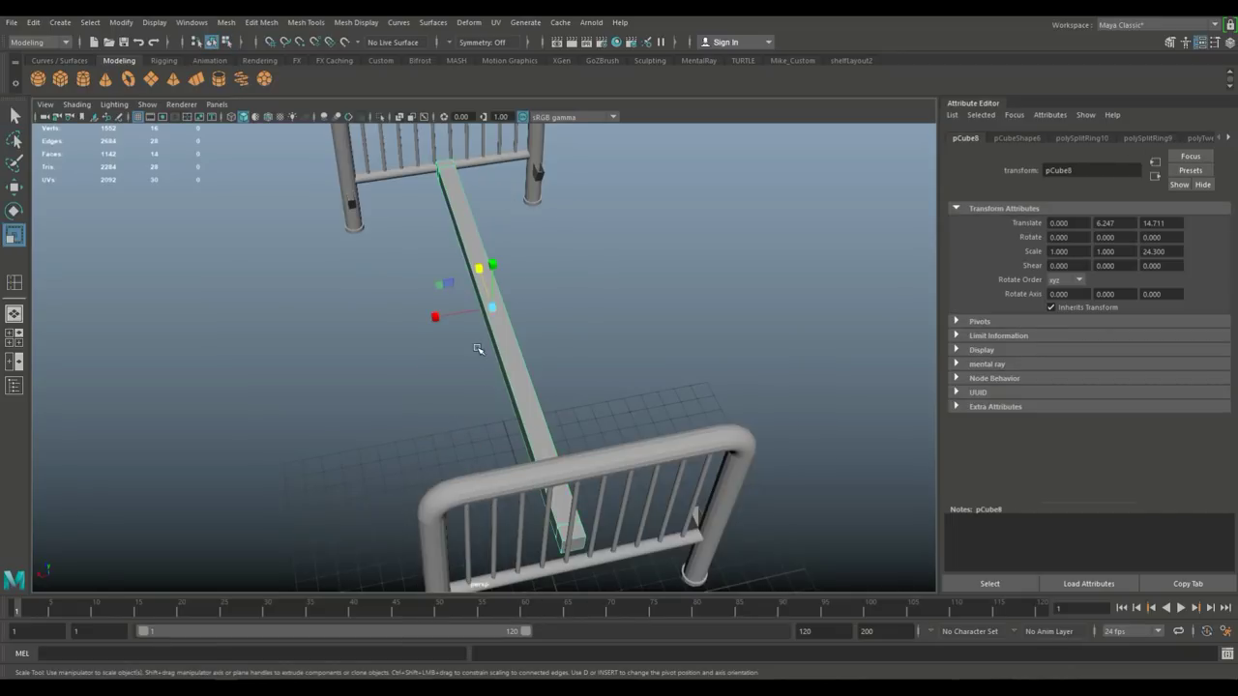
left_click_drag(436, 316, 468, 317)
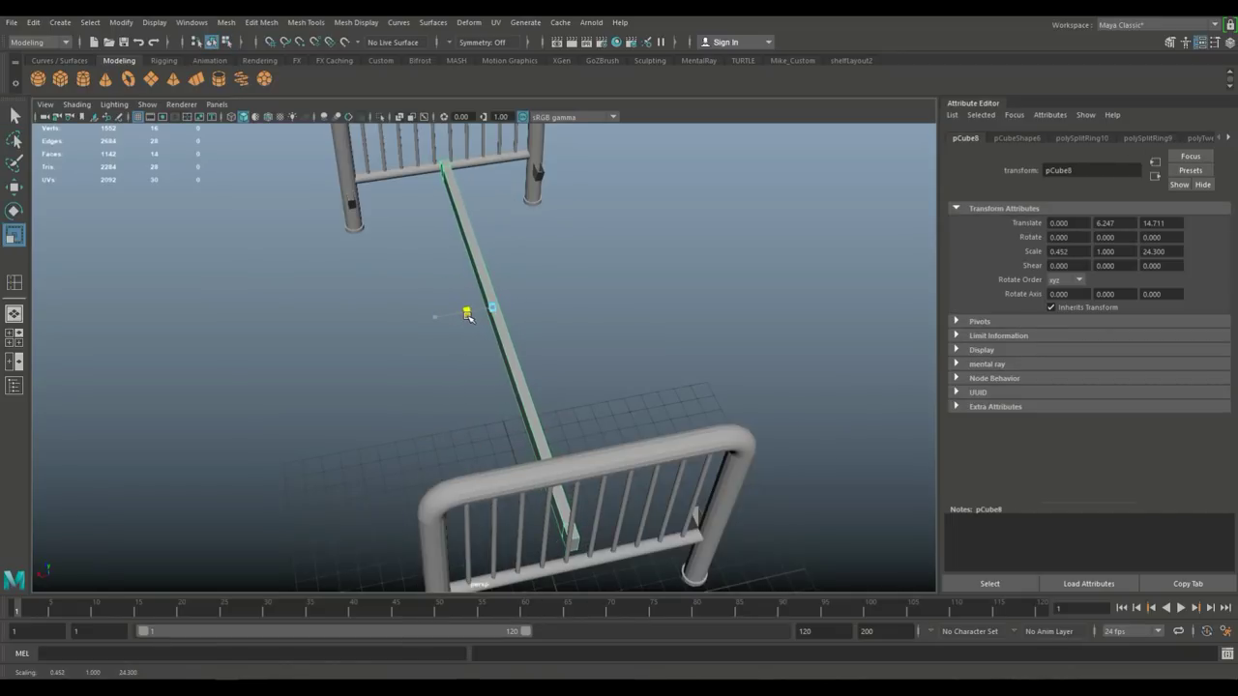
key("w")
left_click_drag(424, 318, 319, 373)
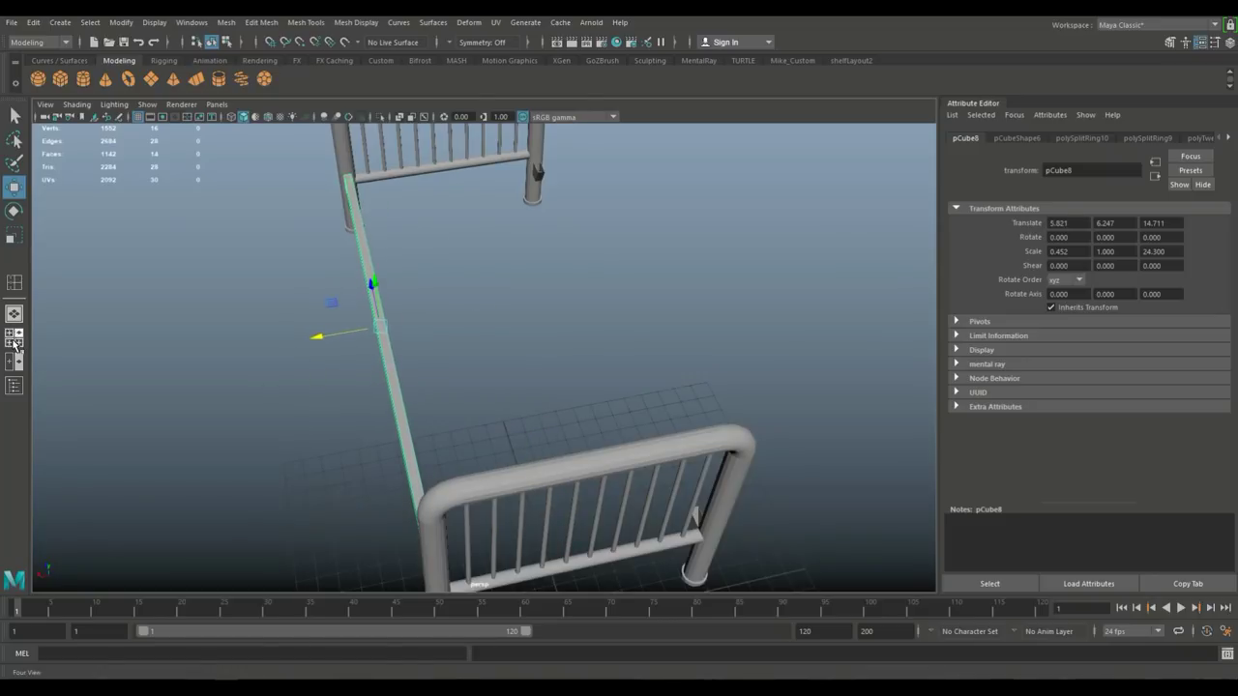
Check the beam against the bracket in the top view and thin it to an X scale of 0.256.
left_click(13, 335)
key("space")
scroll(500, 409, "down", 2)
scroll(500, 409, "down", 3)
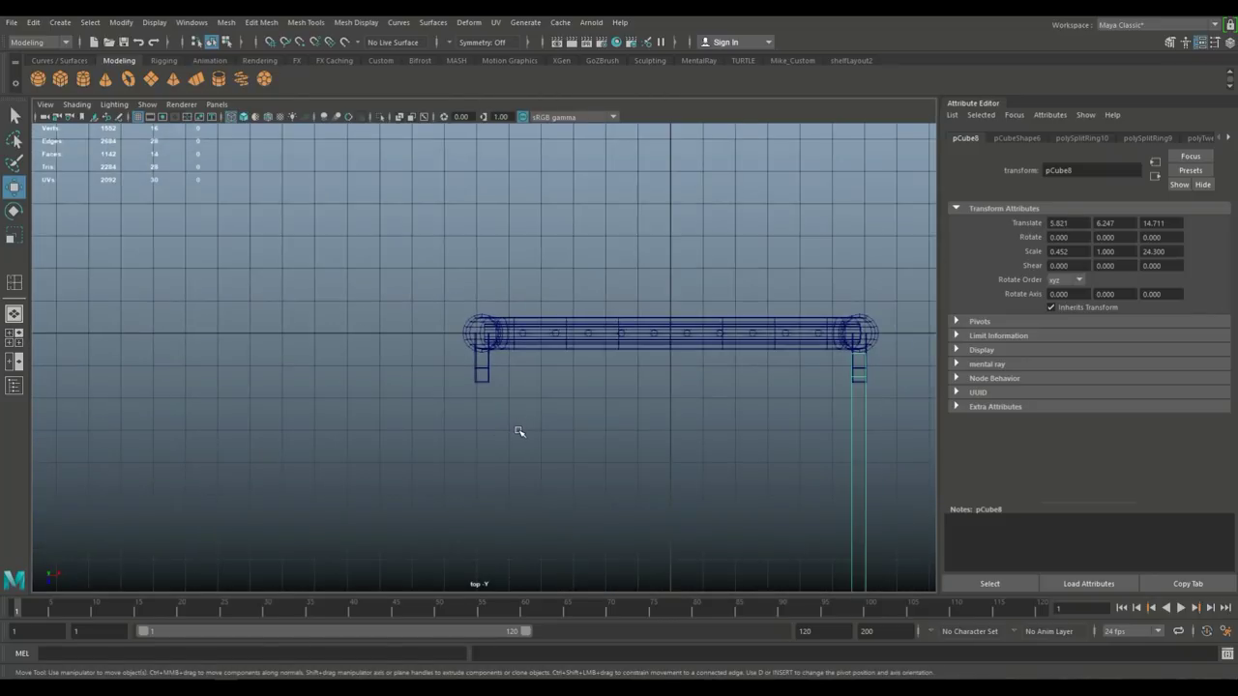
key("f")
middle_click_drag(520, 324, 587, 135, "alt")
scroll(545, 458, "up", 2)
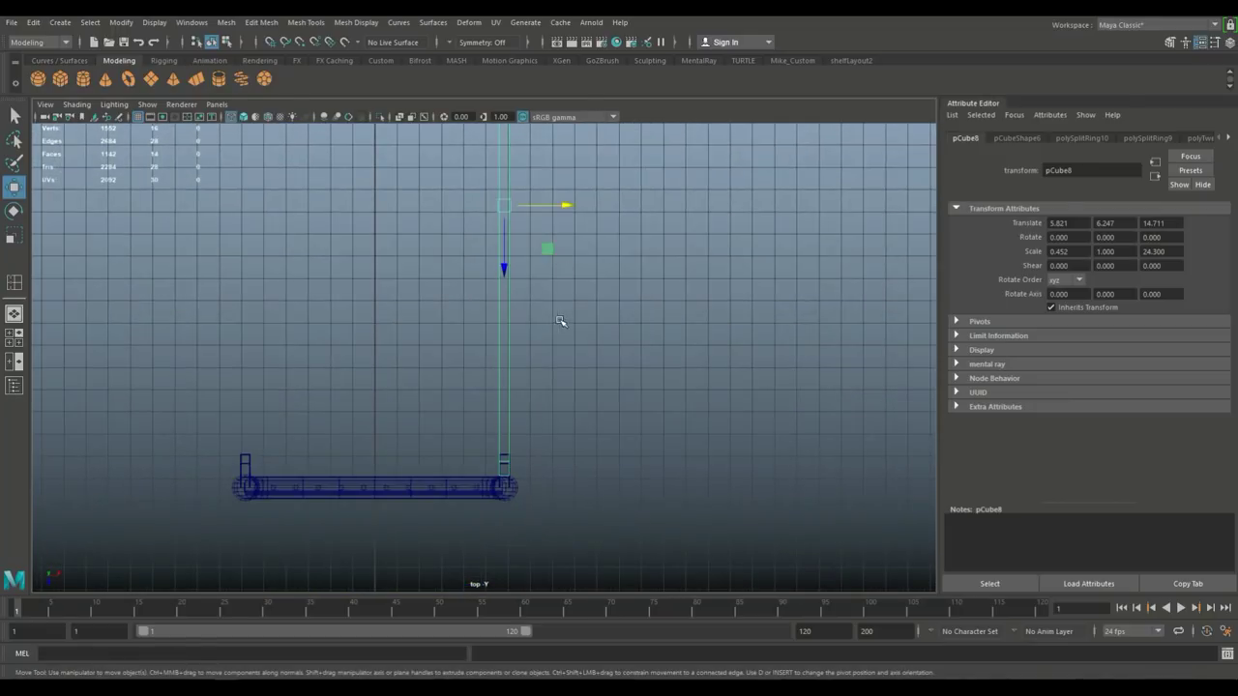
key("r")
left_click_drag(566, 205, 537, 214)
Extrude the small underside faces at both ends of the beam and pull them down past the barrier brackets.
left_click(15, 340)
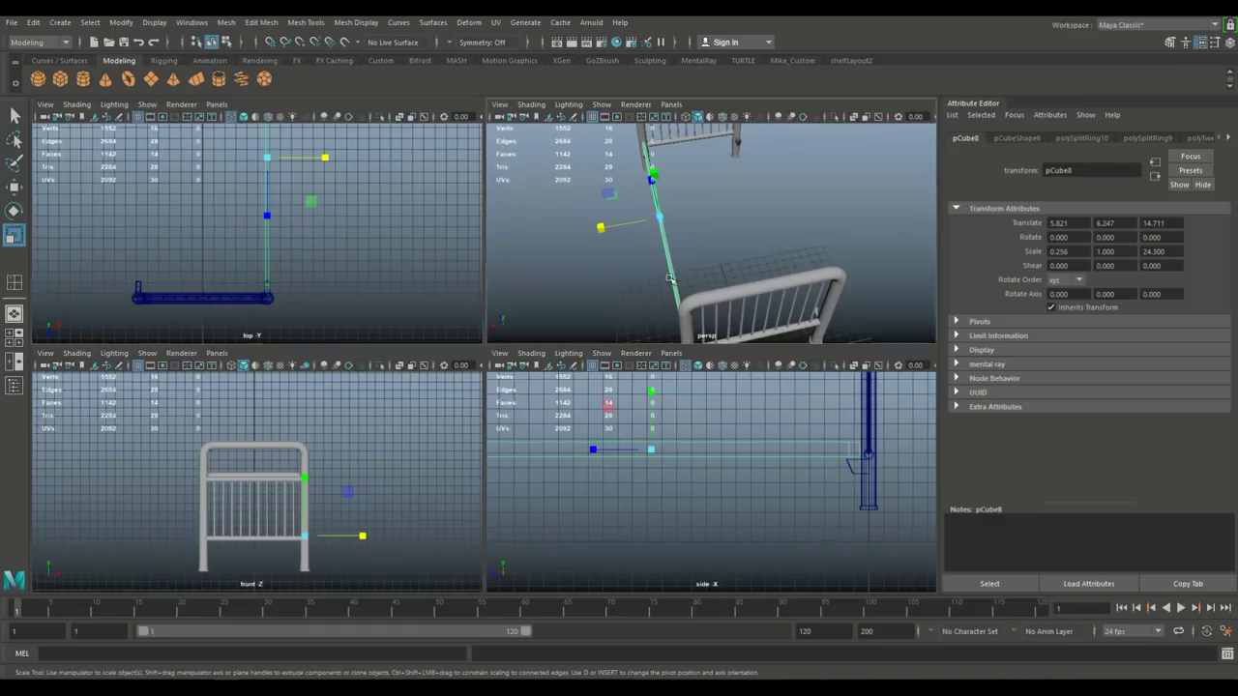
key("space")
left_click_drag(567, 395, 756, 342, "alt")
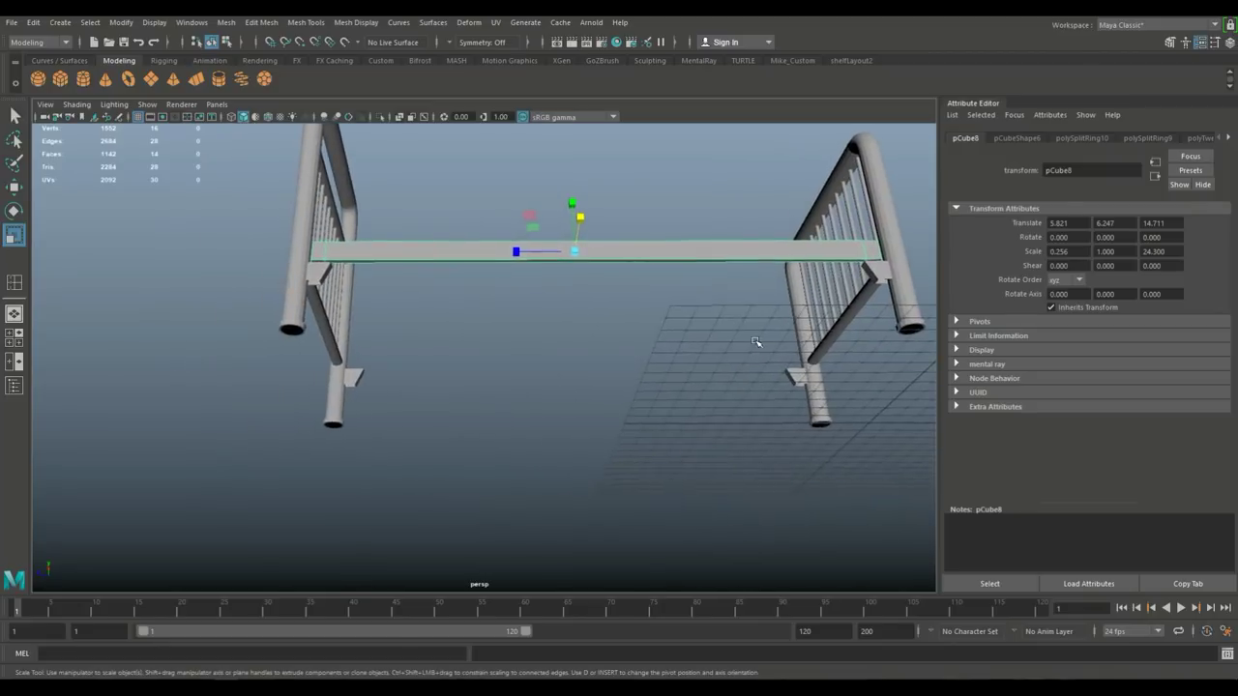
scroll(635, 382, "up", 3)
middle_click_drag(433, 325, 750, 381, "alt")
scroll(702, 373, "up", 1)
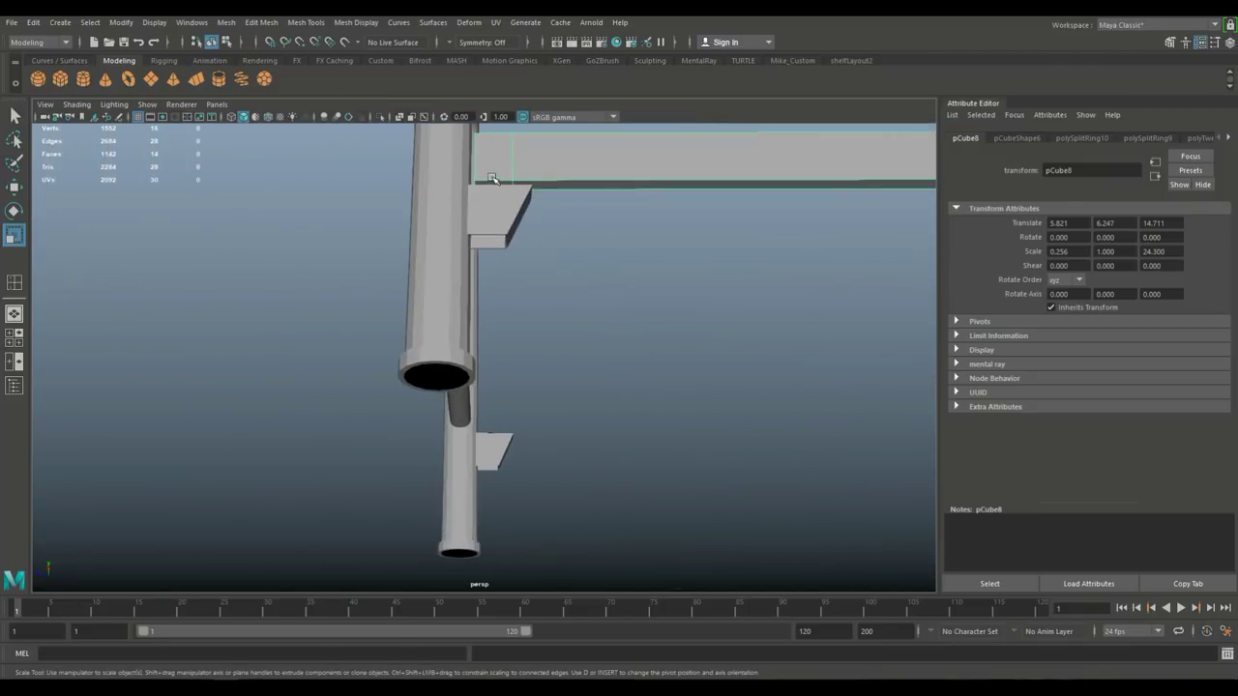
right_click_drag(492, 178, 492, 211)
left_click(494, 183)
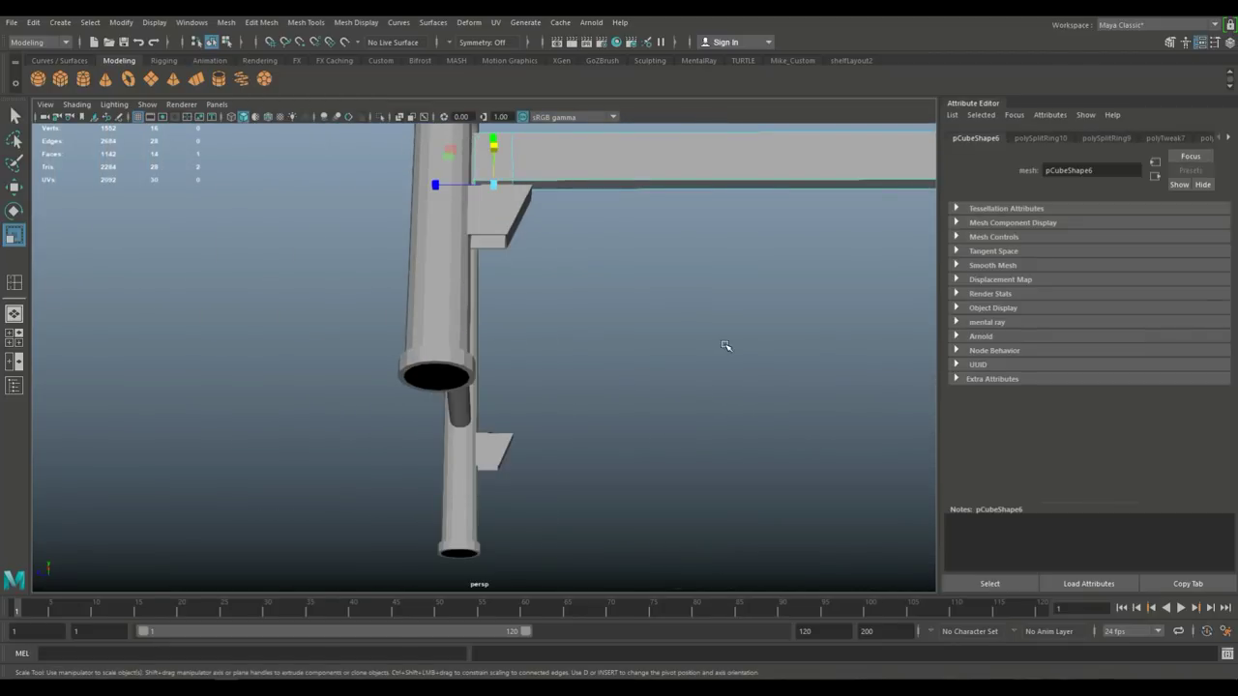
middle_click_drag(741, 335, 13, 344, "alt")
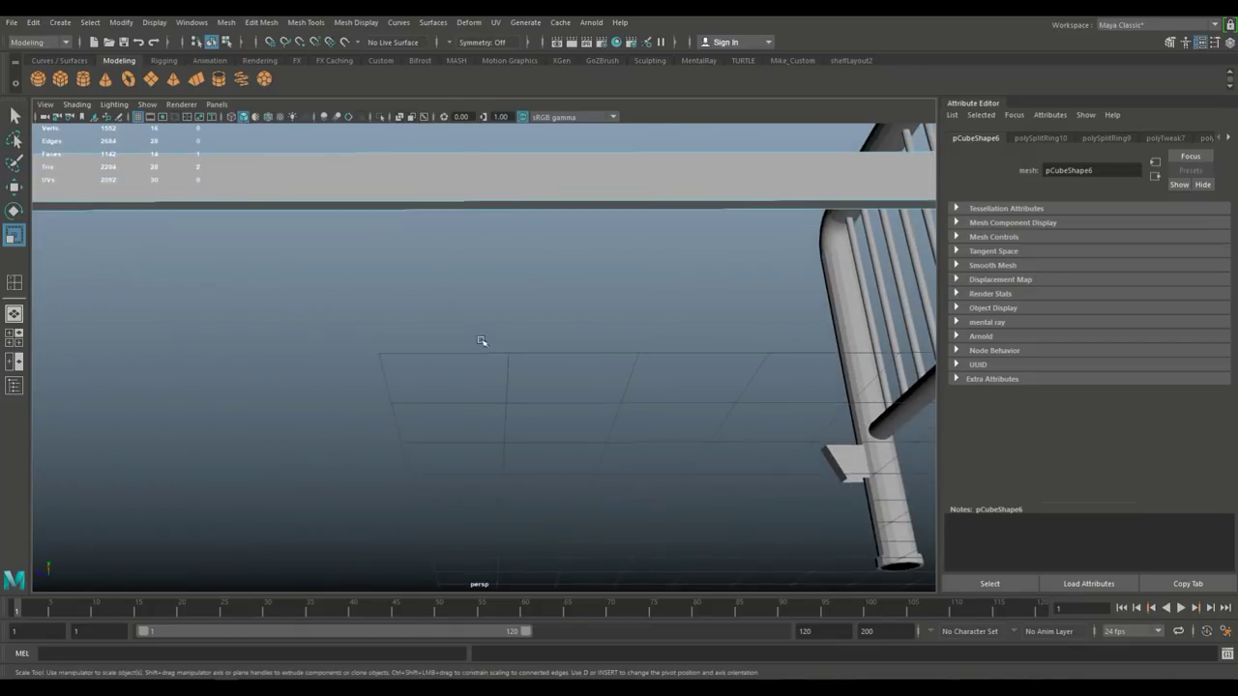
middle_click_drag(599, 325, 280, 371, "alt")
left_click(670, 262)
left_click_drag(351, 283, 362, 306, "alt")
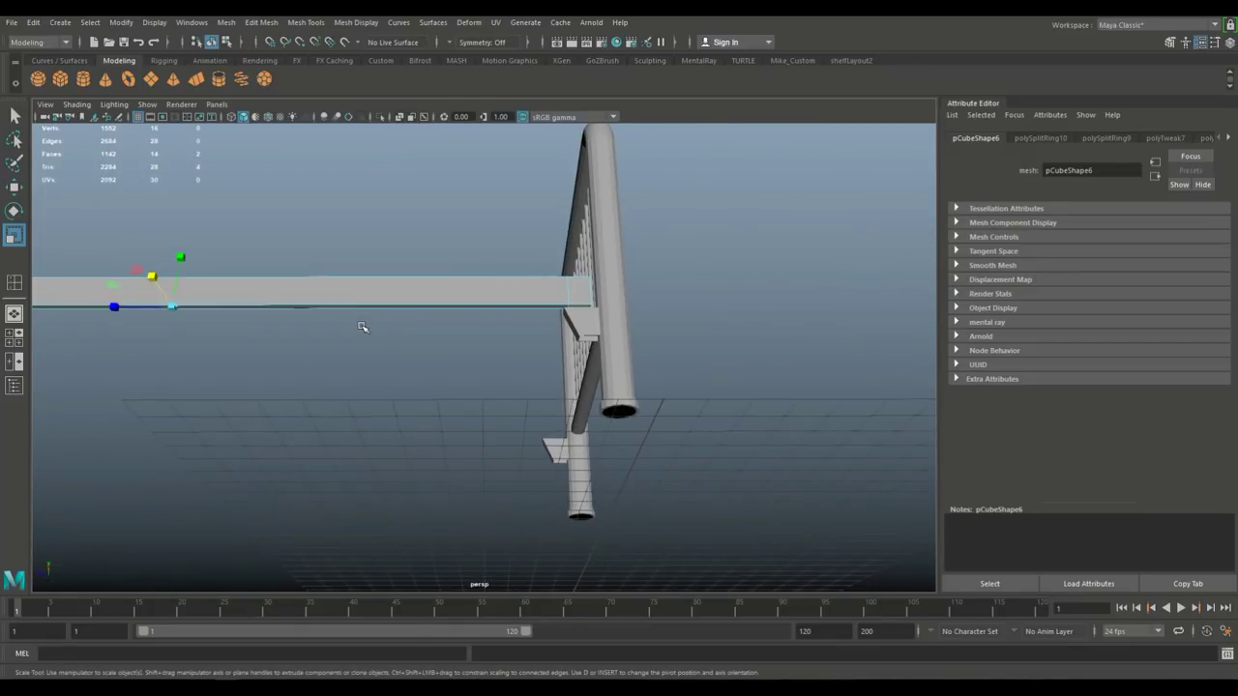
key("ctrl+e")
key("w")
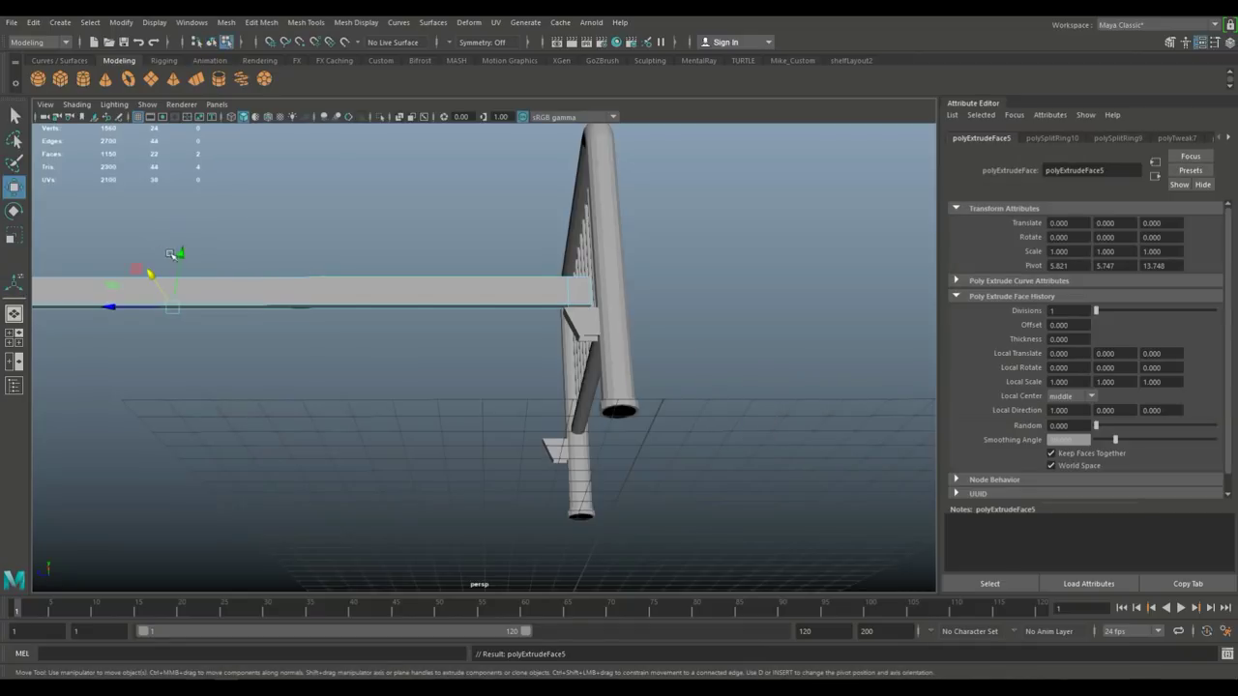
left_click_drag(180, 255, 494, 407)
In the side view, lower the whole beam to 6.116 on Y so it rests on the brackets.
scroll(494, 406, "up", 4)
middle_click_drag(303, 397, 368, 420, "alt")
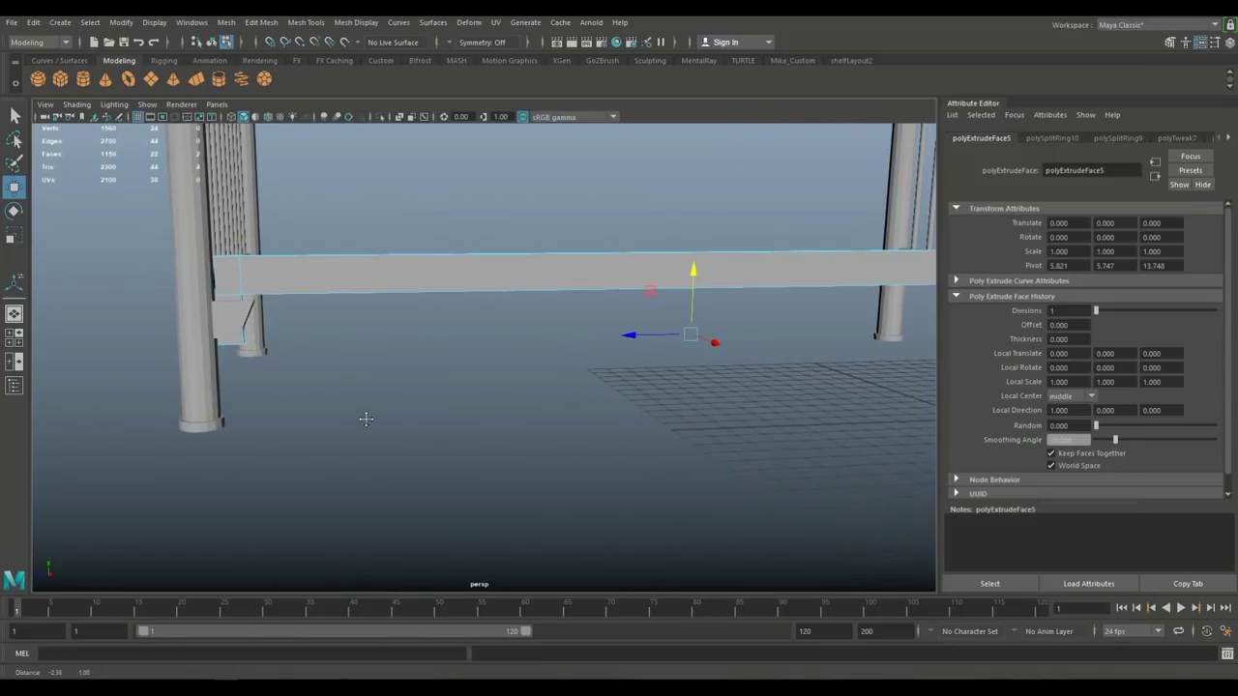
key("space")
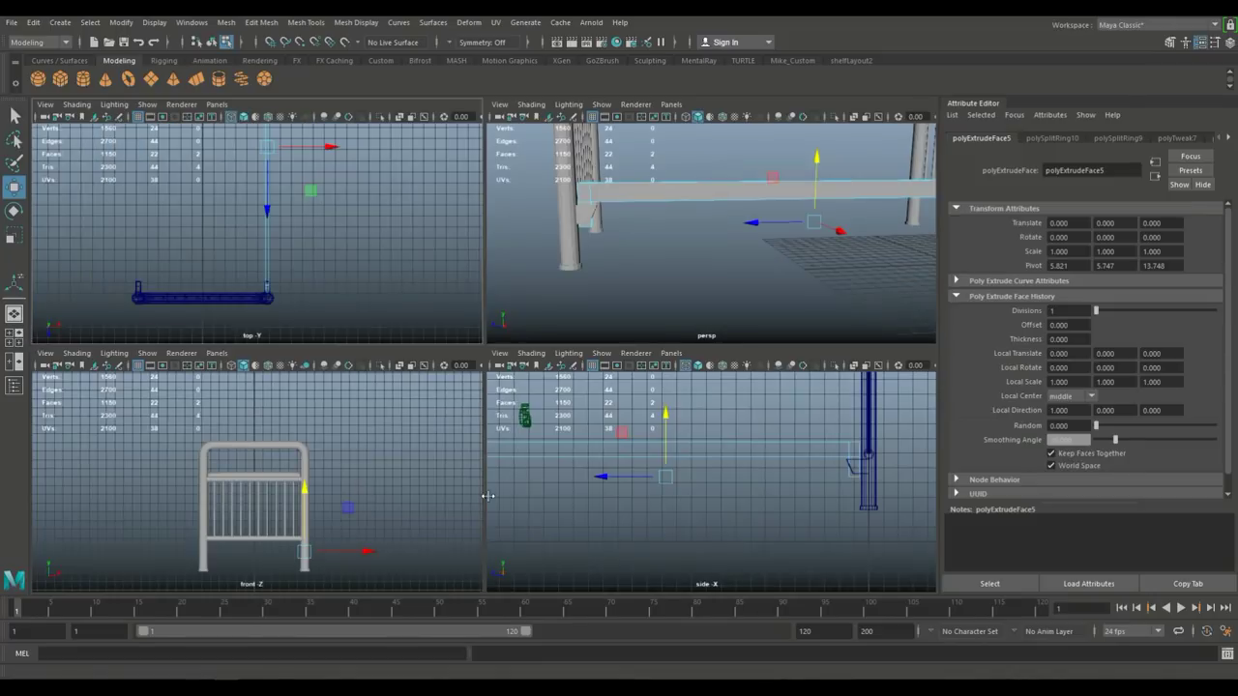
key("space")
middle_click_drag(455, 434, 917, 435, "alt")
right_click_drag(544, 306, 498, 302)
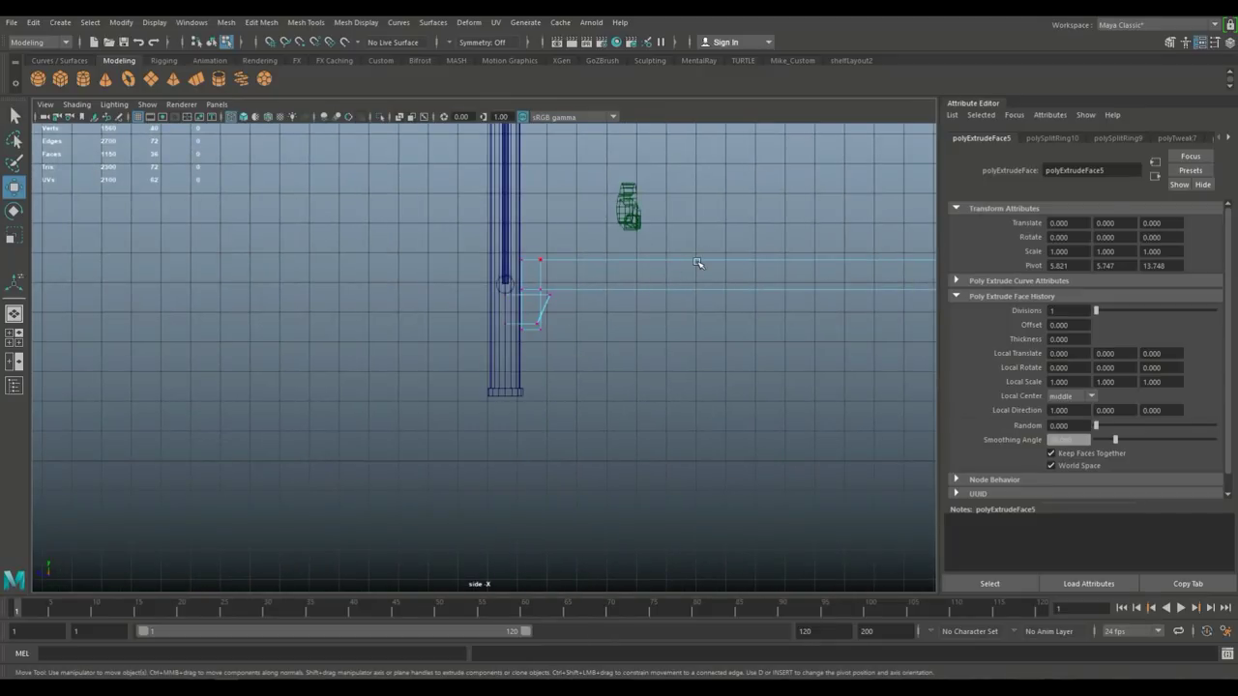
right_click_drag(697, 263, 737, 251)
left_click_drag(883, 214, 887, 224)
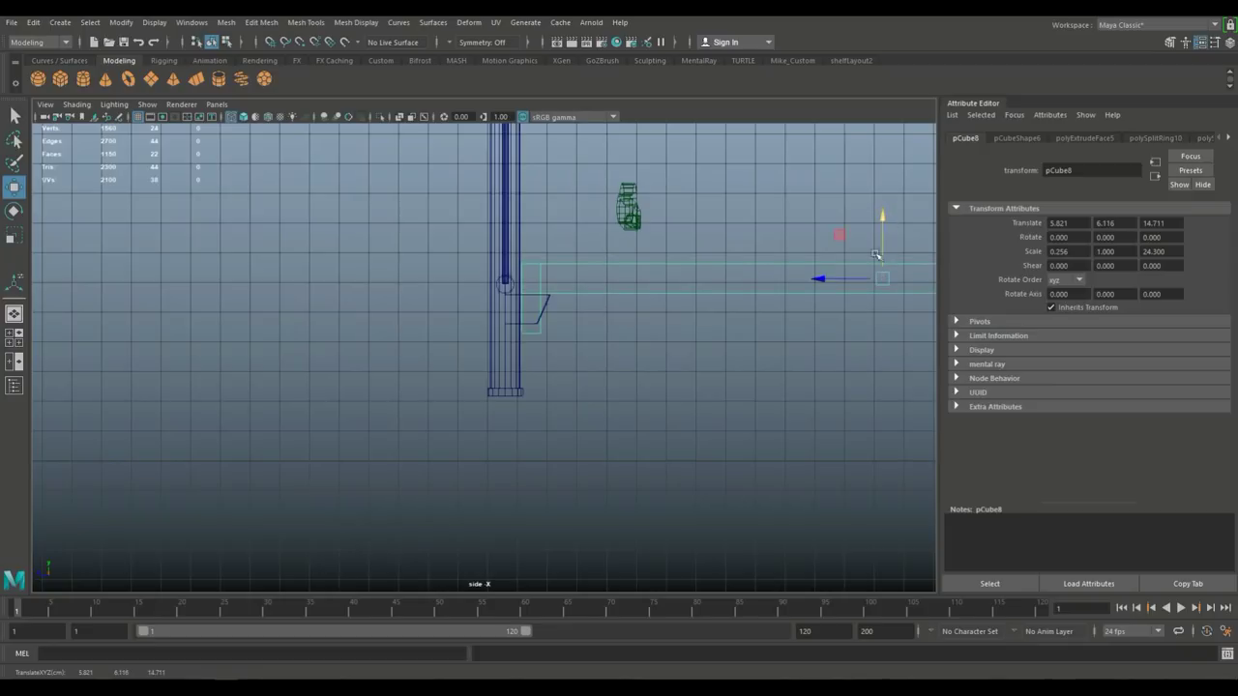
Taper both extruded end tabs by moving their inner bottom vertices outward toward the posts.
right_click_drag(540, 333, 481, 306, "shift")
left_click_drag(477, 334, 468, 333)
middle_click_drag(764, 432, 112, 408, "alt")
left_click(620, 305)
left_click_drag(563, 309, 578, 311)
left_click(447, 402)
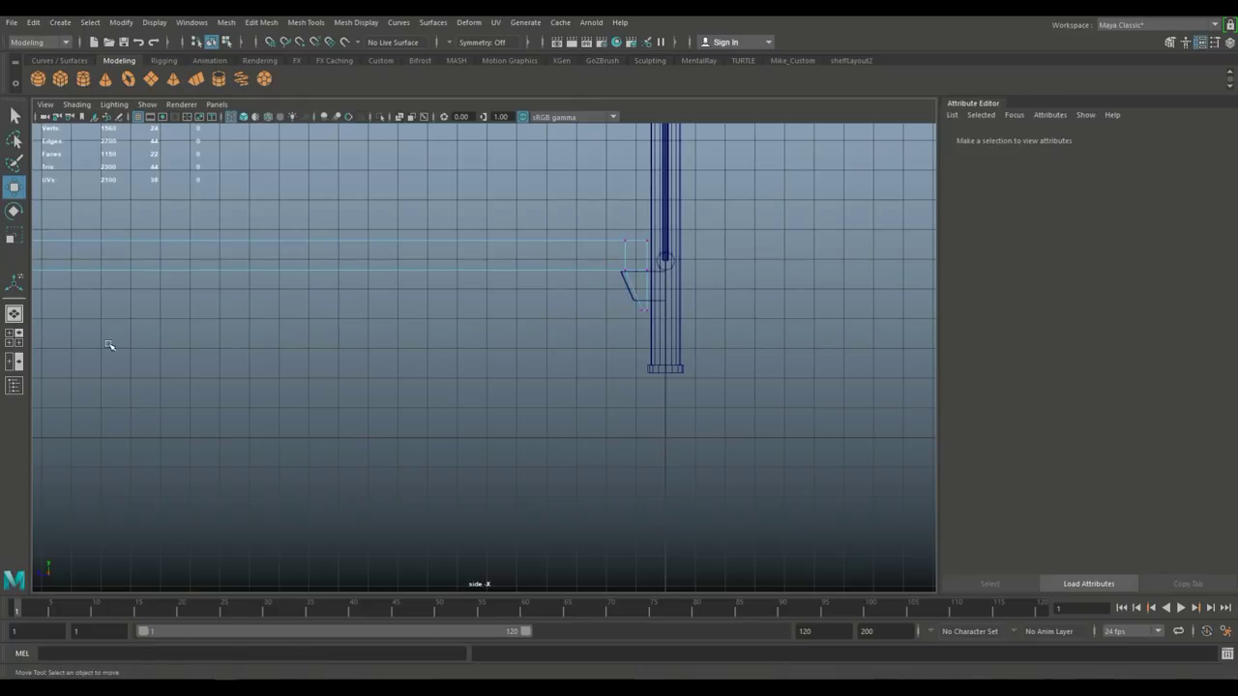
Insert a lengthwise edge loop low on the side beam, close to its bottom edge, in the perspective view.
left_click(14, 336)
key("space")
left_click_drag(636, 339, 525, 412, "alt")
right_click_drag(525, 412, 623, 467, "alt")
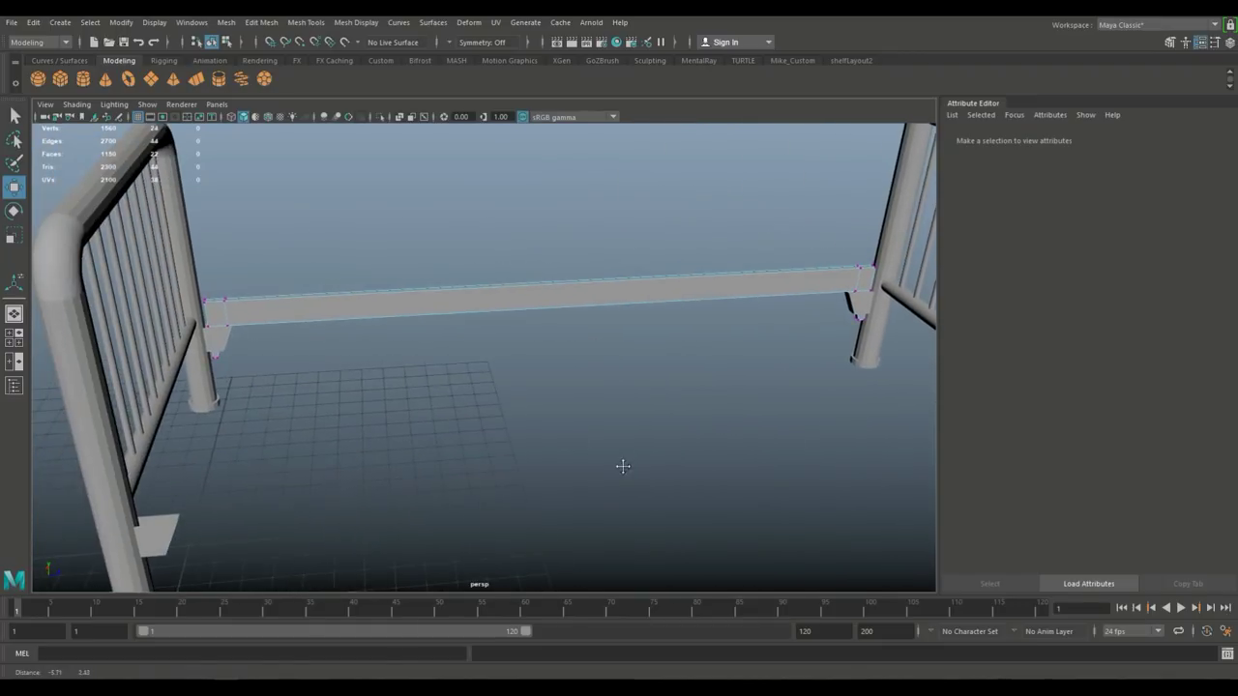
left_click(261, 23)
mouse_move(197, 25)
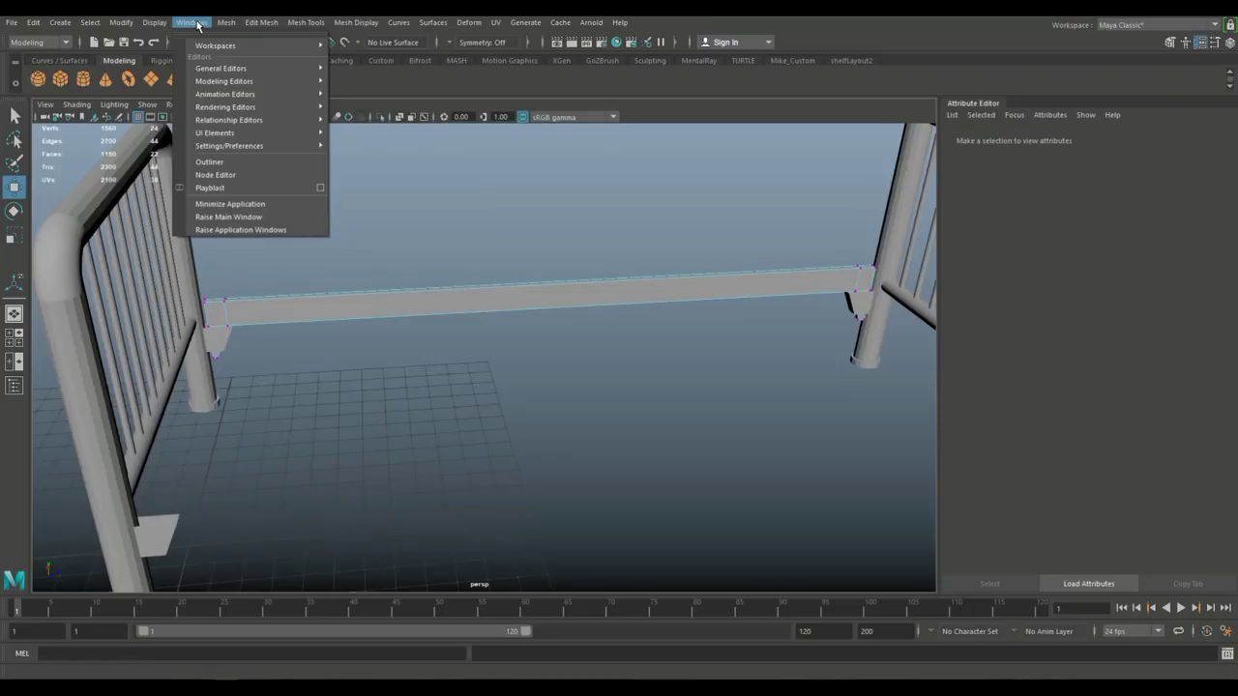
mouse_move(287, 26)
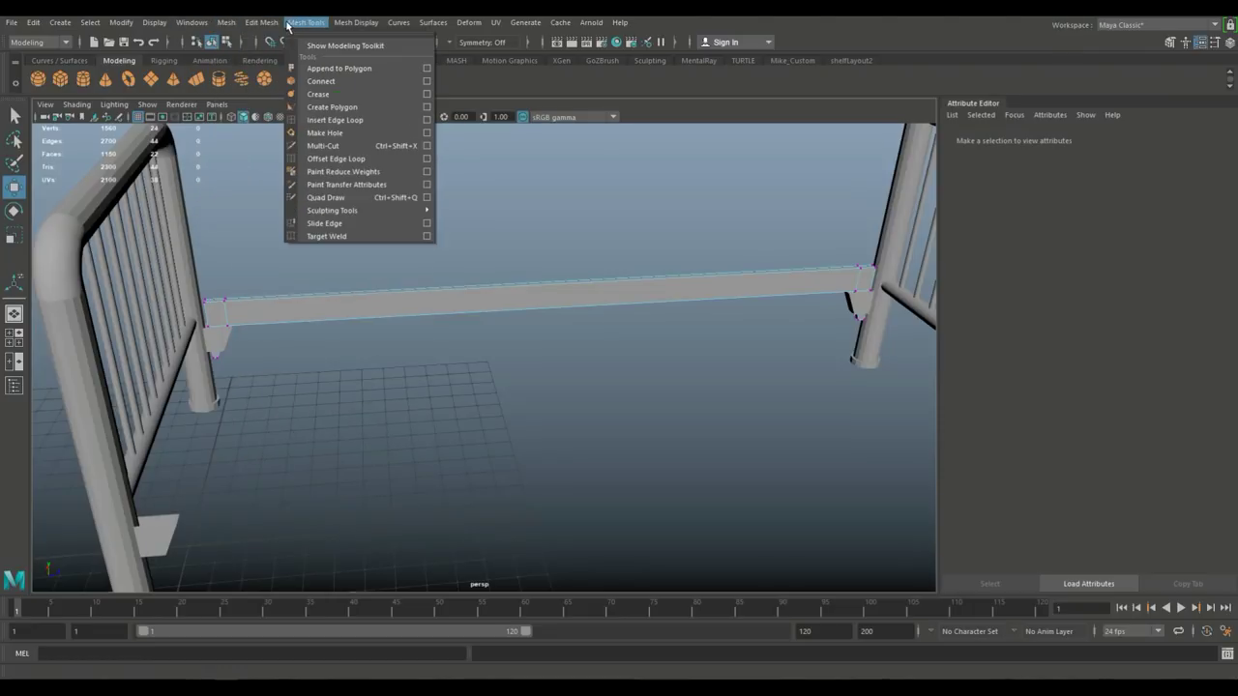
left_click(376, 120)
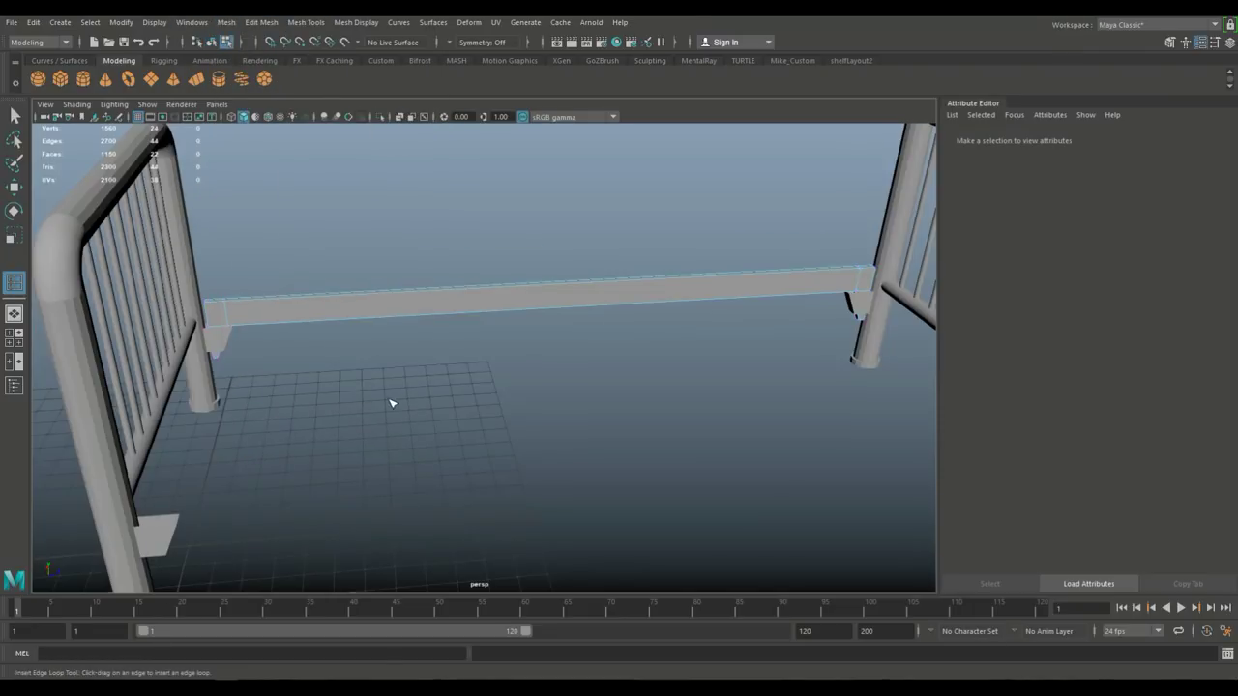
scroll(368, 399, "up", 3)
middle_click_drag(358, 395, 493, 384, "alt")
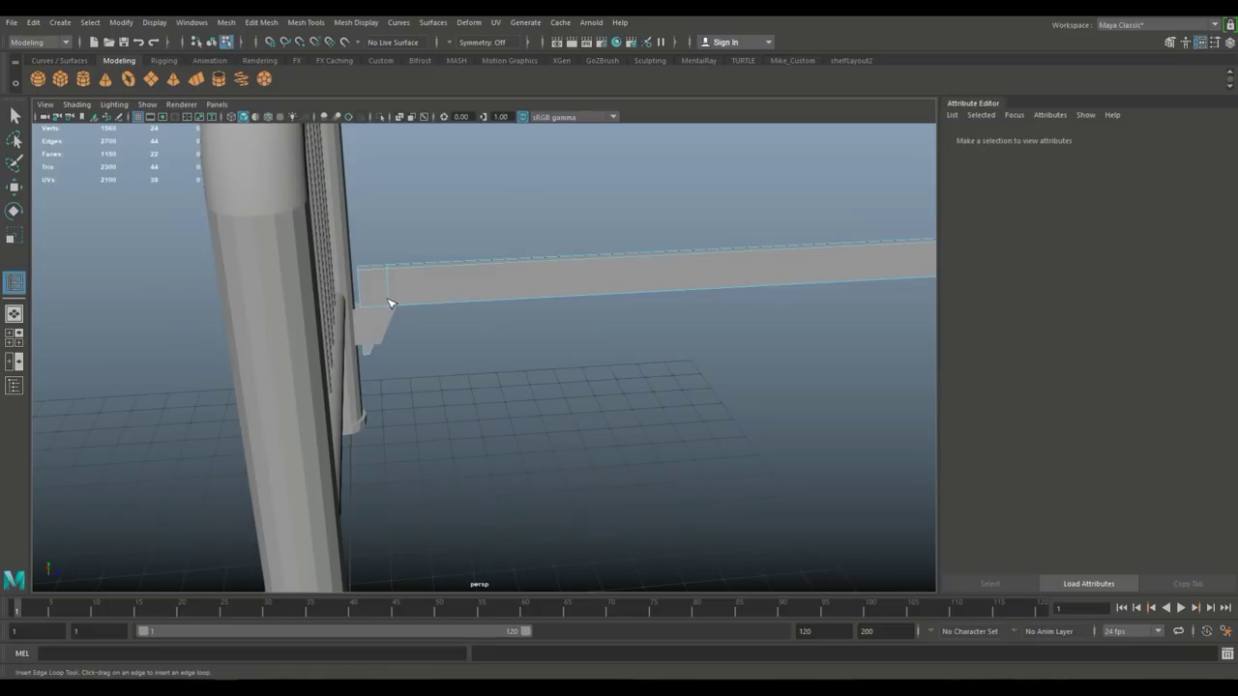
left_click(390, 302)
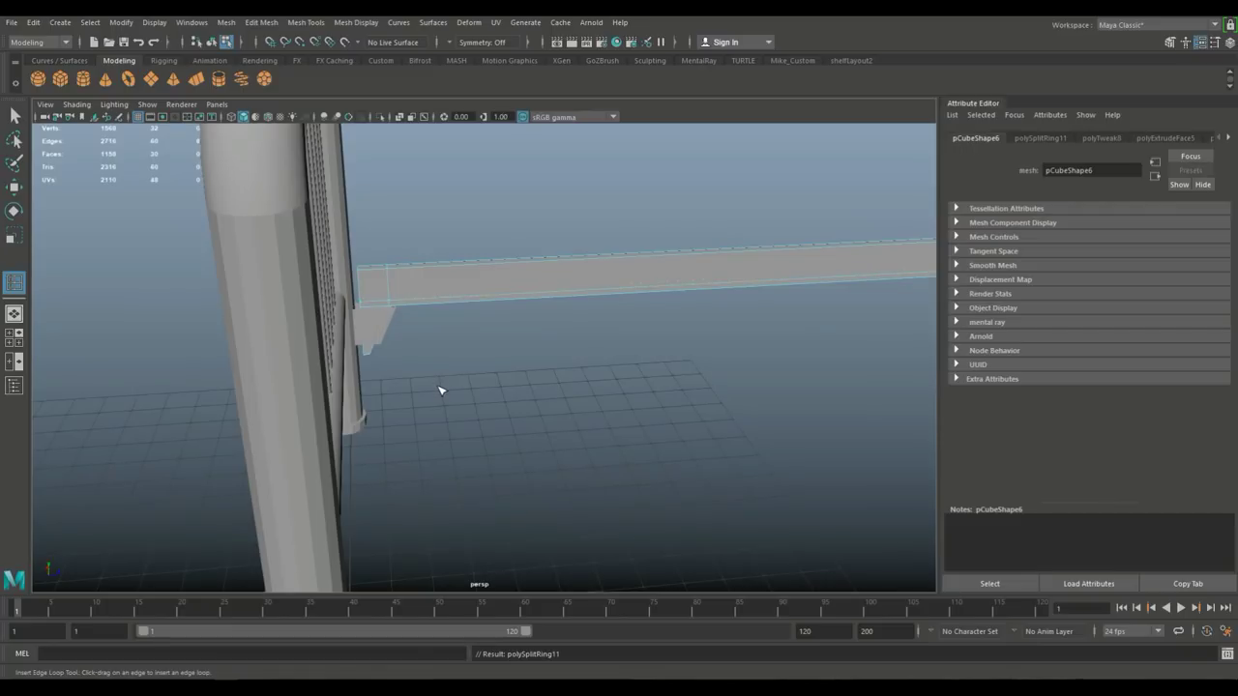
Extrude the narrow lower strip of faces along the beam and pull it inward on X to about 5.197 as a ledge.
key("q")
right_click_drag(411, 299, 405, 335)
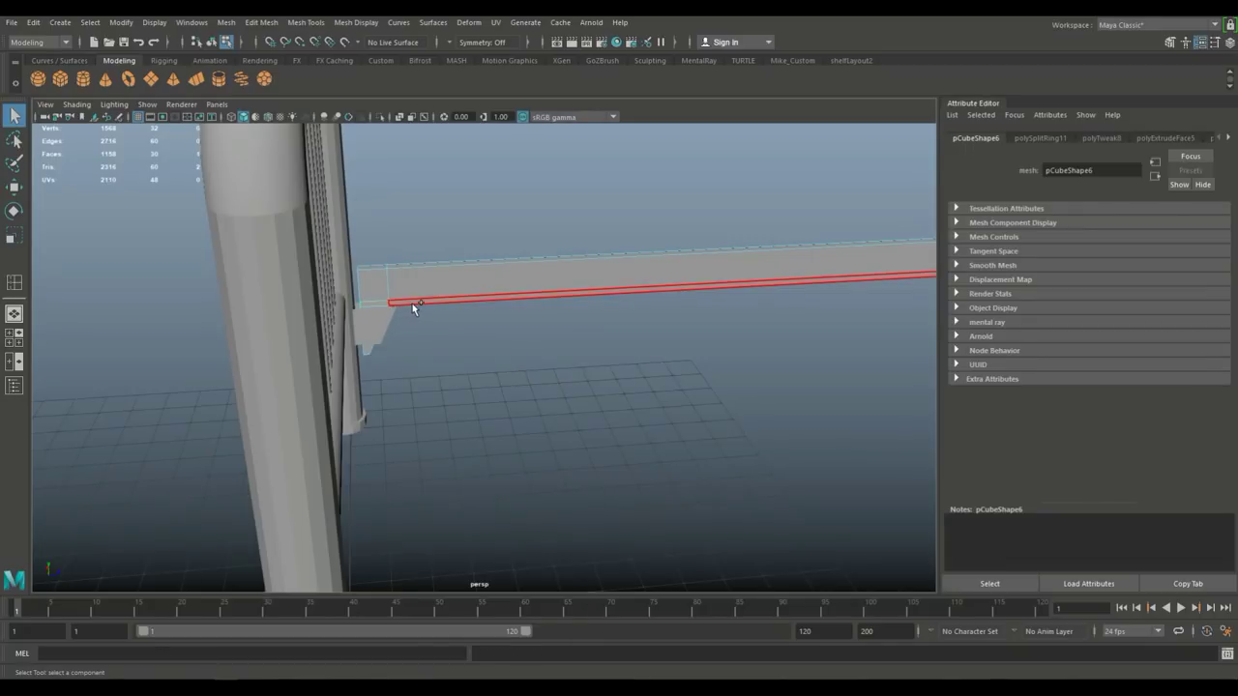
middle_click_drag(765, 419, 290, 472, "alt")
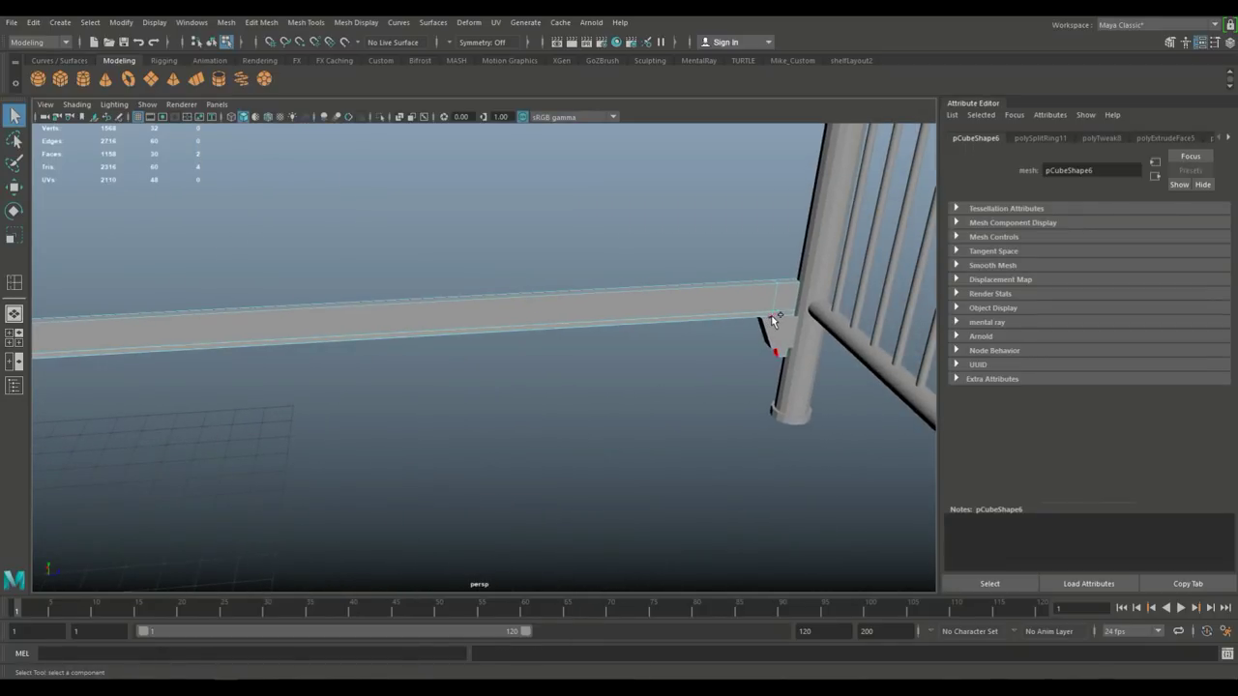
scroll(641, 402, "down", 5)
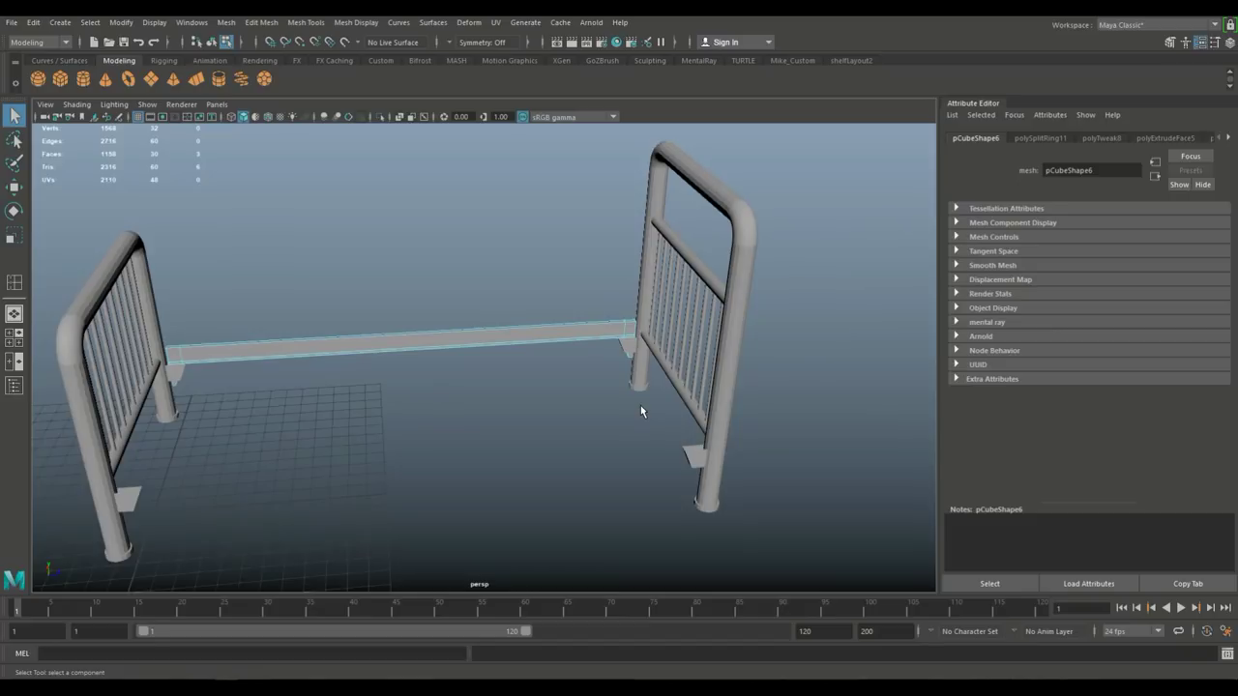
key("ctrl+e")
key("w")
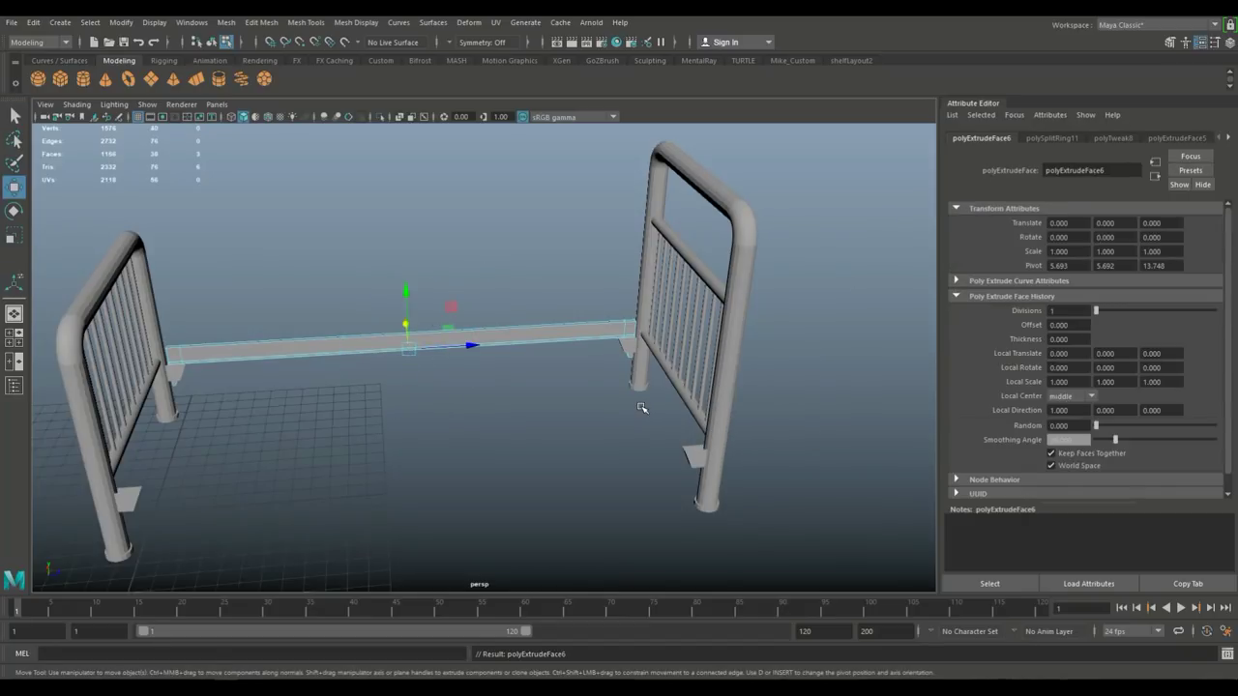
left_click_drag(534, 391, 539, 429, "alt")
left_click_drag(458, 388, 465, 386)
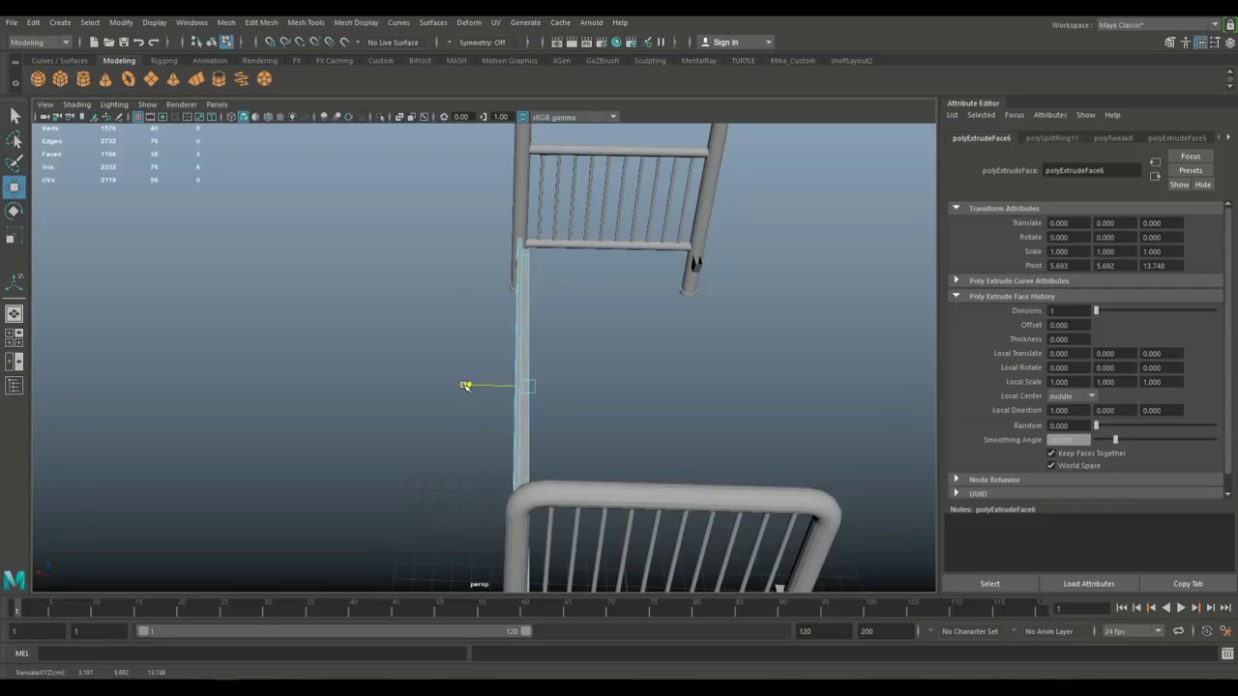
Duplicate the whole beam, rotate the copy 180° on Y, and move it across to the opposite side of the frame.
left_click(420, 362)
scroll(411, 366, "down", 5)
left_click_drag(409, 368, 514, 429, "alt")
scroll(515, 430, "up", 5)
right_click_drag(517, 319, 559, 279)
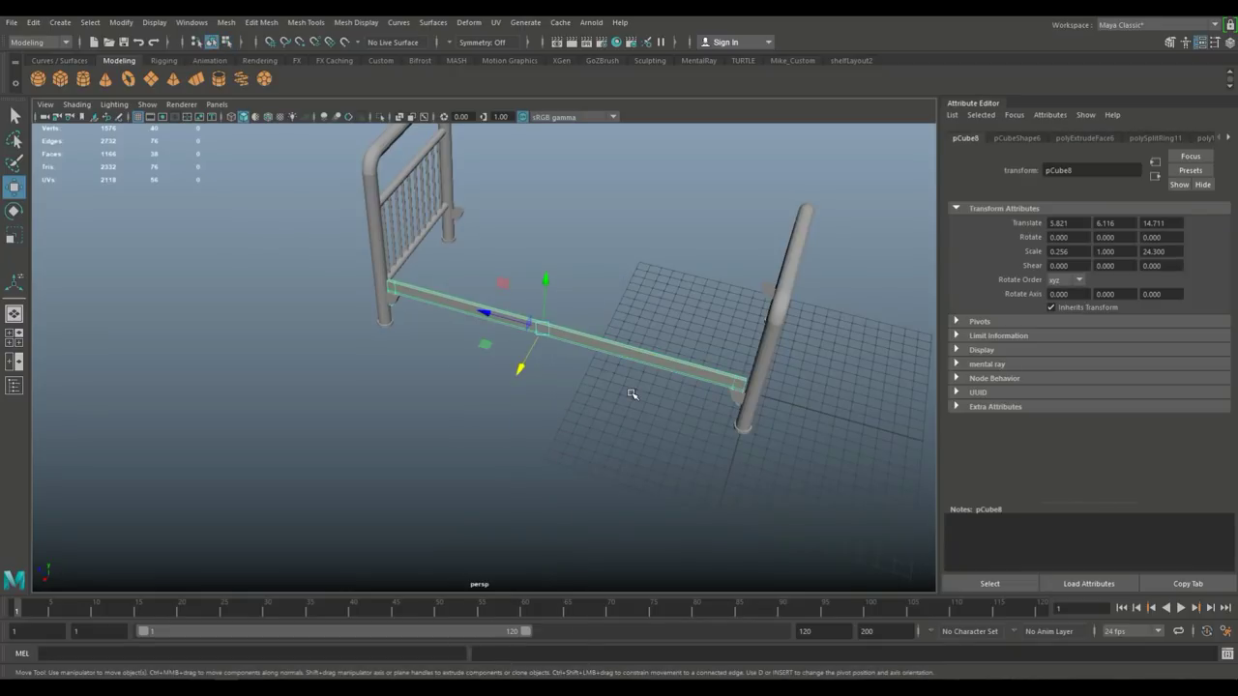
key("ctrl+d")
key("e")
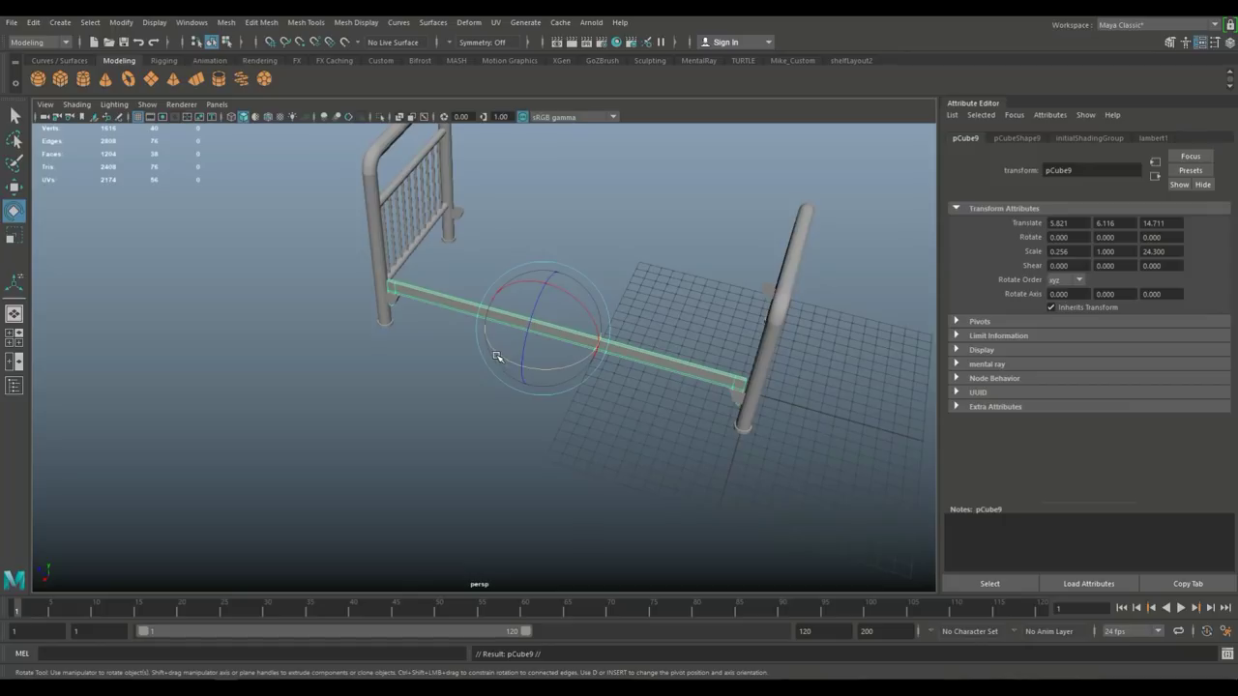
left_click_drag(498, 356, 669, 337)
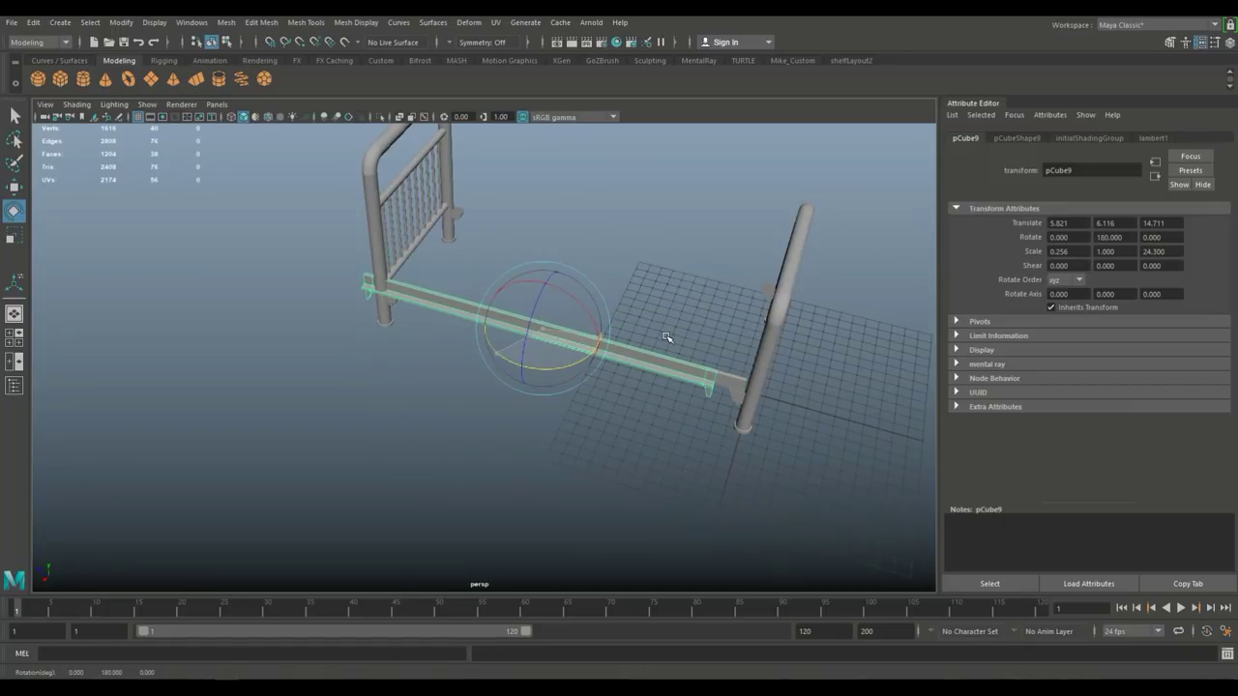
key("w")
left_click_drag(522, 369, 568, 276)
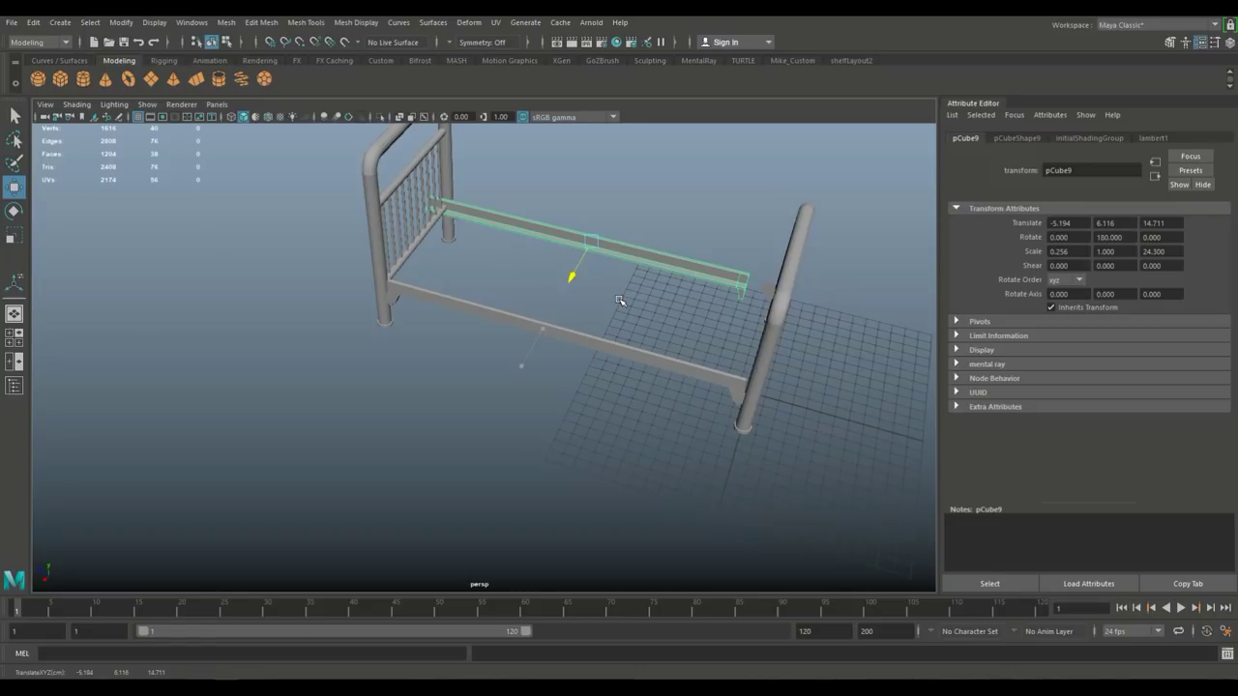
Align the copied beam with the opposite brackets in the top and side views, at -5.834 on X and 12.788 on Z.
left_click(11, 339)
key("space")
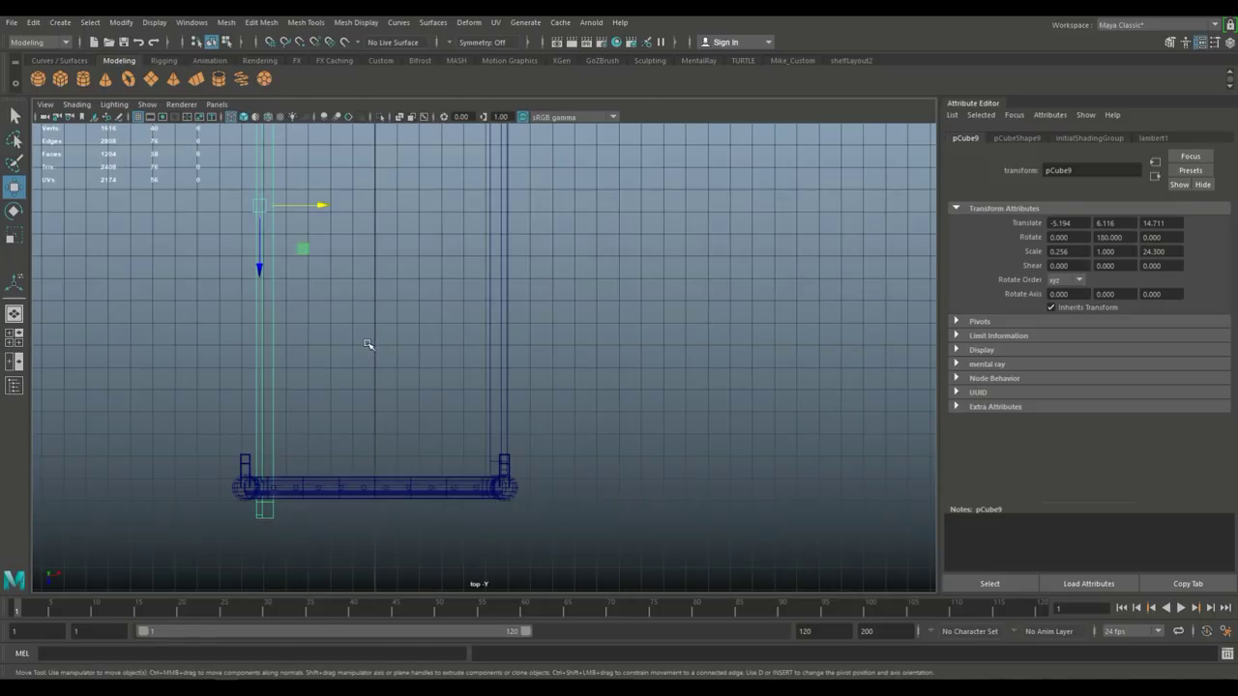
middle_click_drag(358, 358, 528, 356, "alt")
left_click_drag(512, 224, 497, 233)
left_click_drag(436, 288, 436, 270)
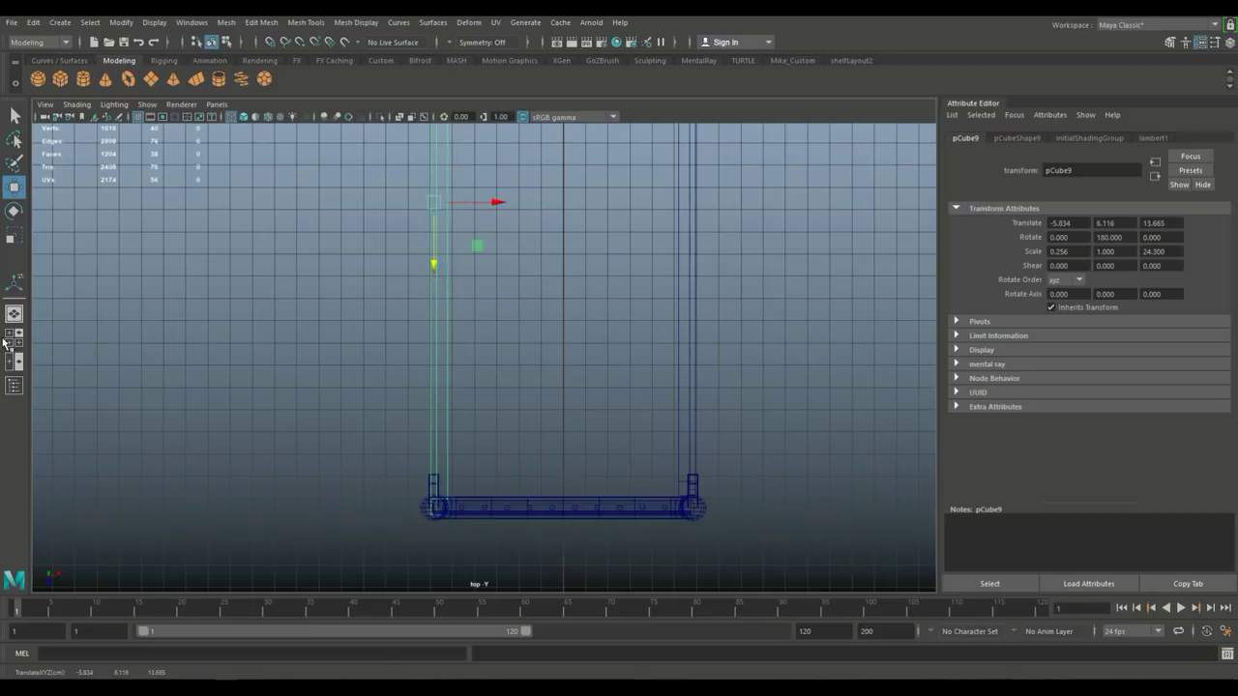
left_click(14, 338)
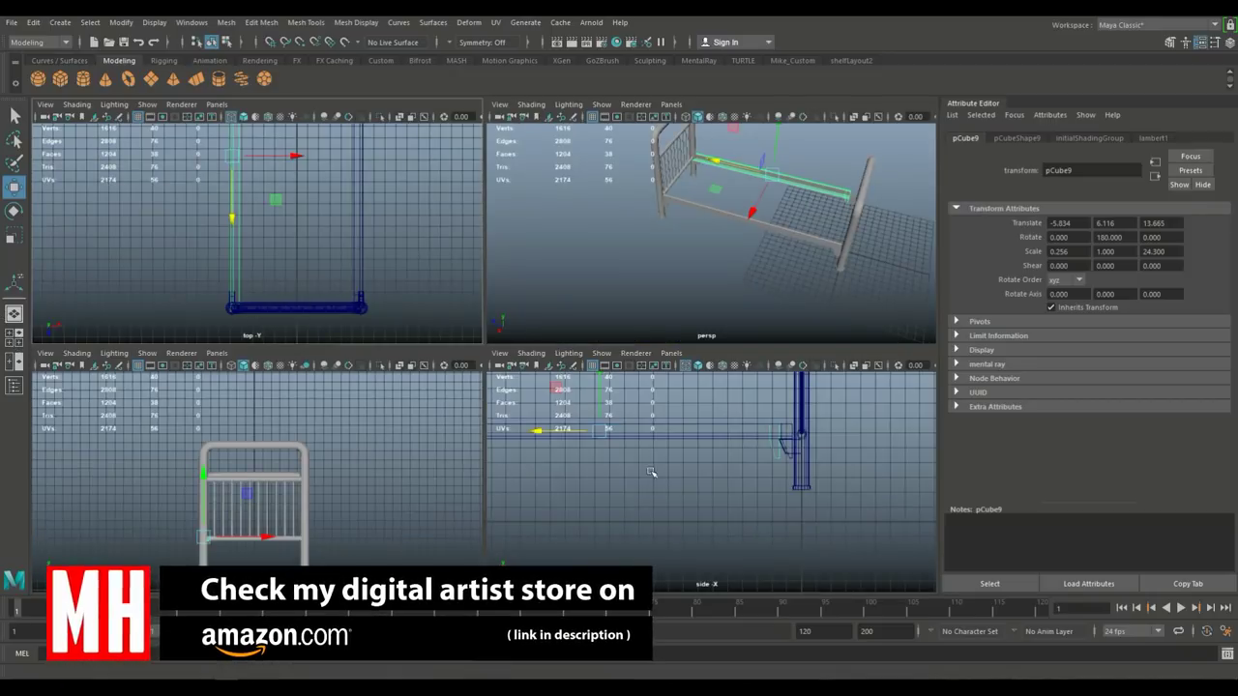
key("space")
scroll(358, 362, "up", 3)
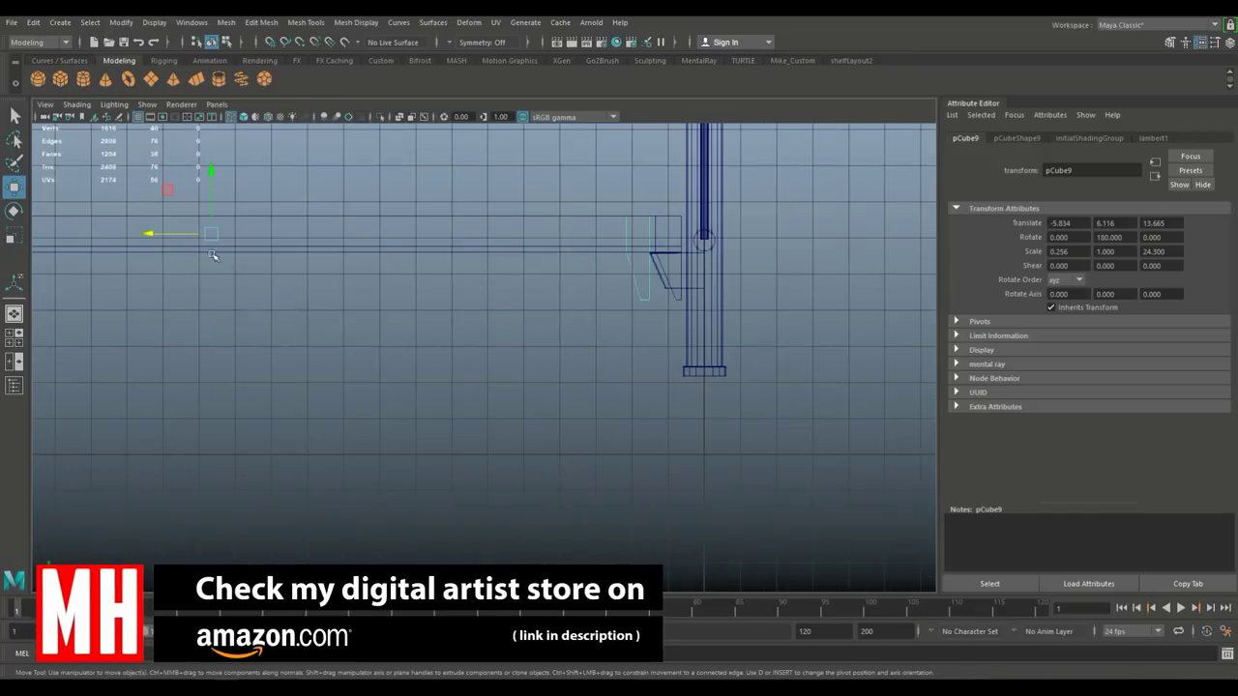
left_click_drag(158, 233, 181, 235)
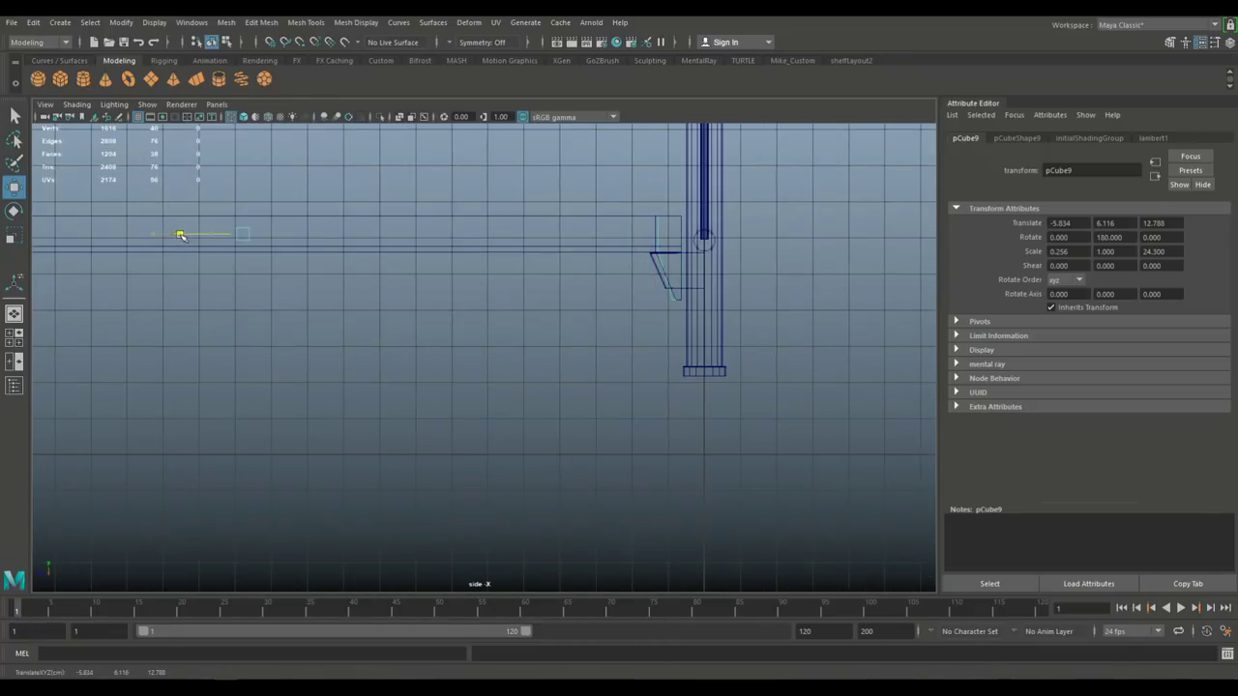
Move the inner bottom vertices of the copied beam's tab at the short railing toward the post to match the original's taper.
middle_click_drag(517, 405, 426, 423, "alt")
right_click_drag(426, 423, 586, 365, "alt")
middle_click_drag(625, 361, 532, 455, "alt")
scroll(617, 411, "up", 2)
right_click_drag(617, 389, 553, 301)
left_click_drag(595, 373, 634, 413)
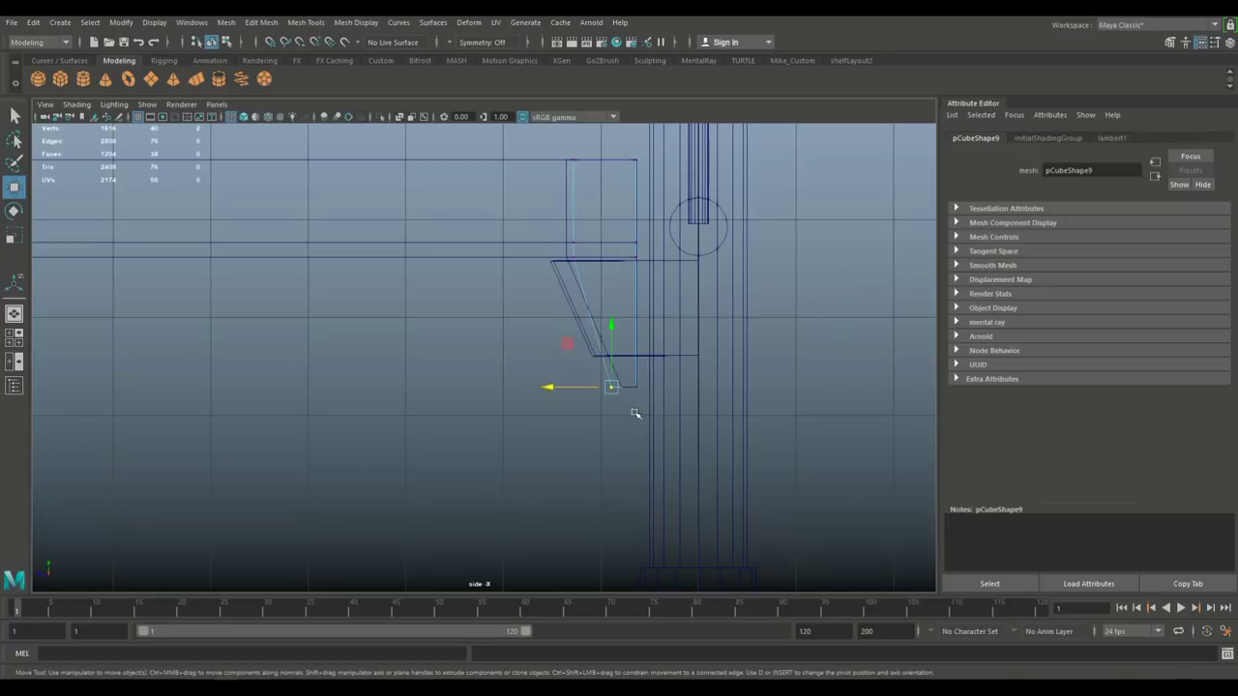
left_click_drag(555, 387, 559, 388)
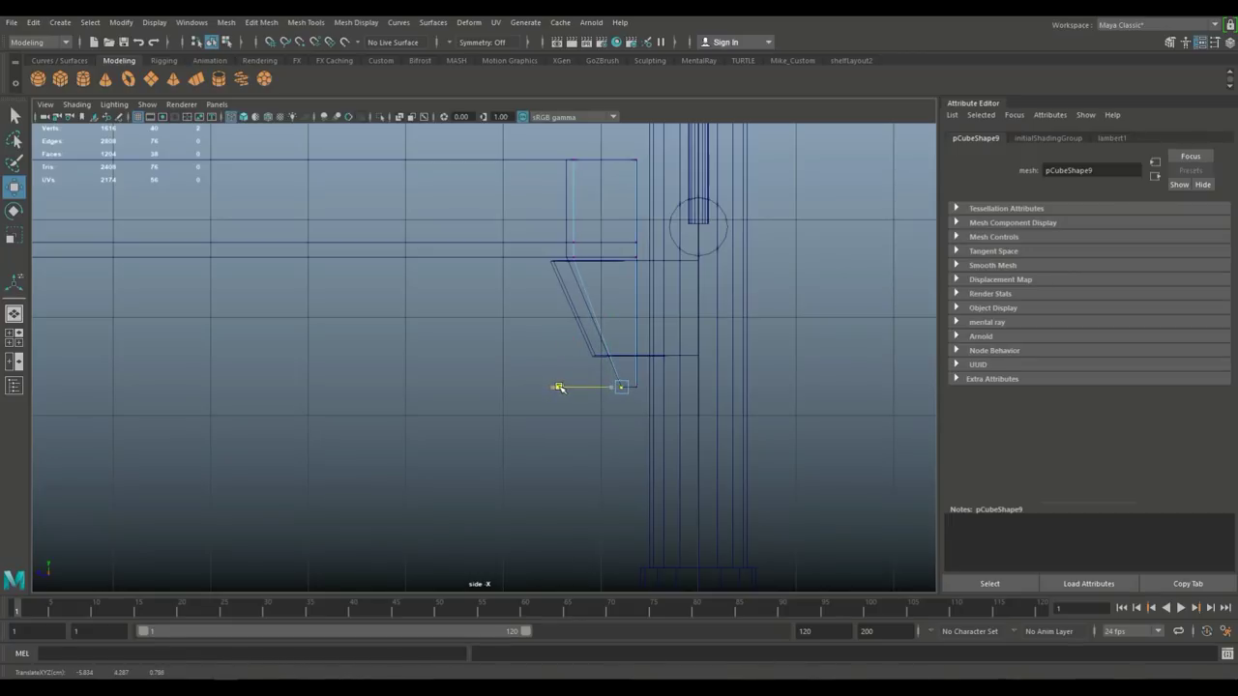
Adjust the bottom vertices of the copied beam's tab at the tall railing so its taper matches the original beam's.
scroll(342, 411, "down", 4)
middle_click_drag(289, 419, 822, 372, "alt")
middle_click_drag(358, 397, 711, 399, "alt")
middle_click_drag(600, 420, 688, 387, "alt")
scroll(622, 428, "up", 3)
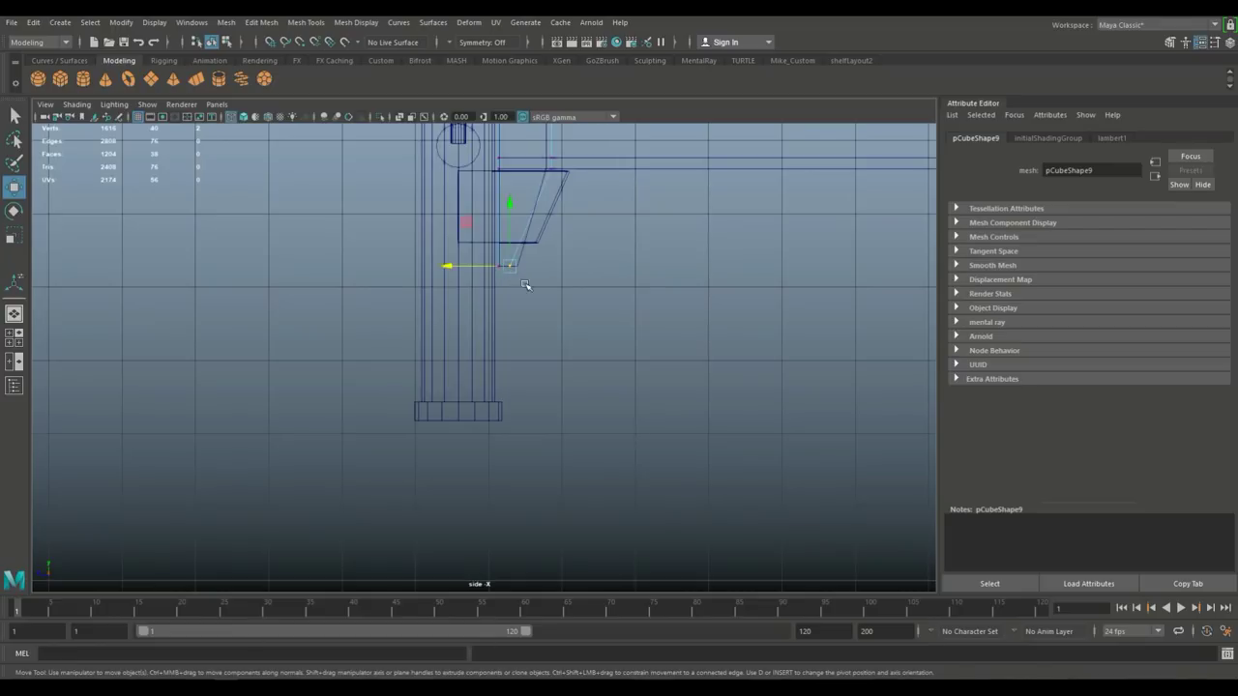
left_click_drag(451, 266, 450, 266)
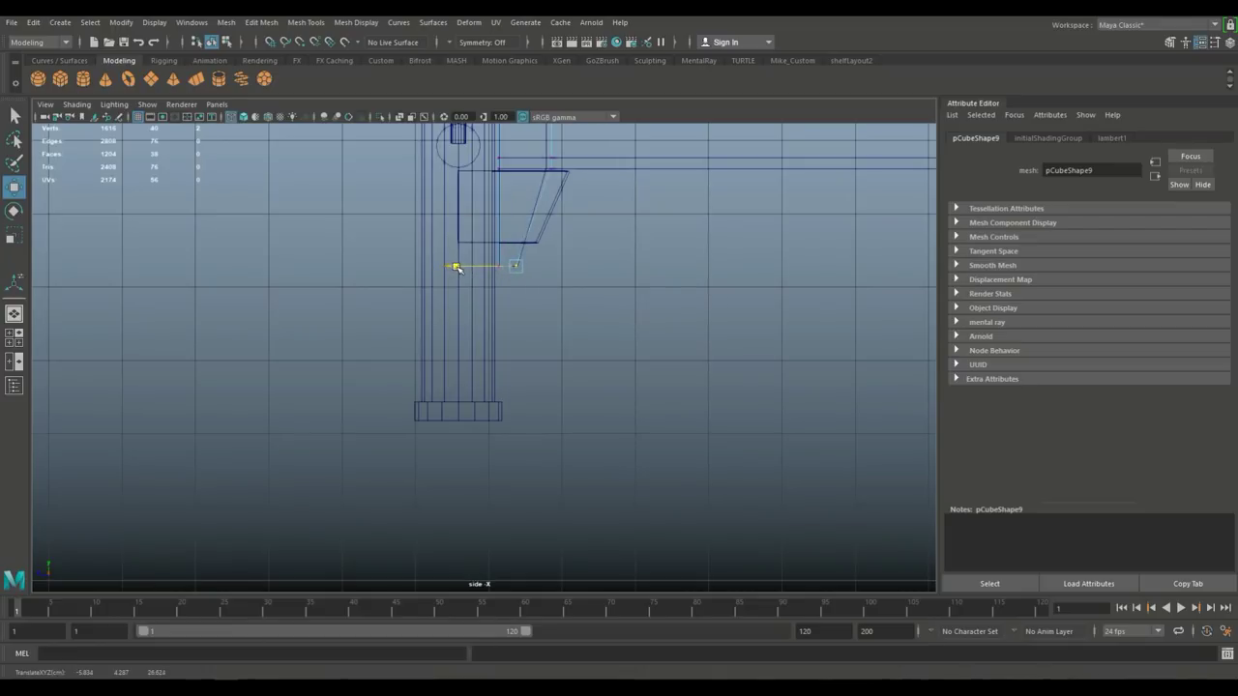
scroll(554, 306, "down", 3)
middle_click_drag(628, 373, 335, 493, "alt")
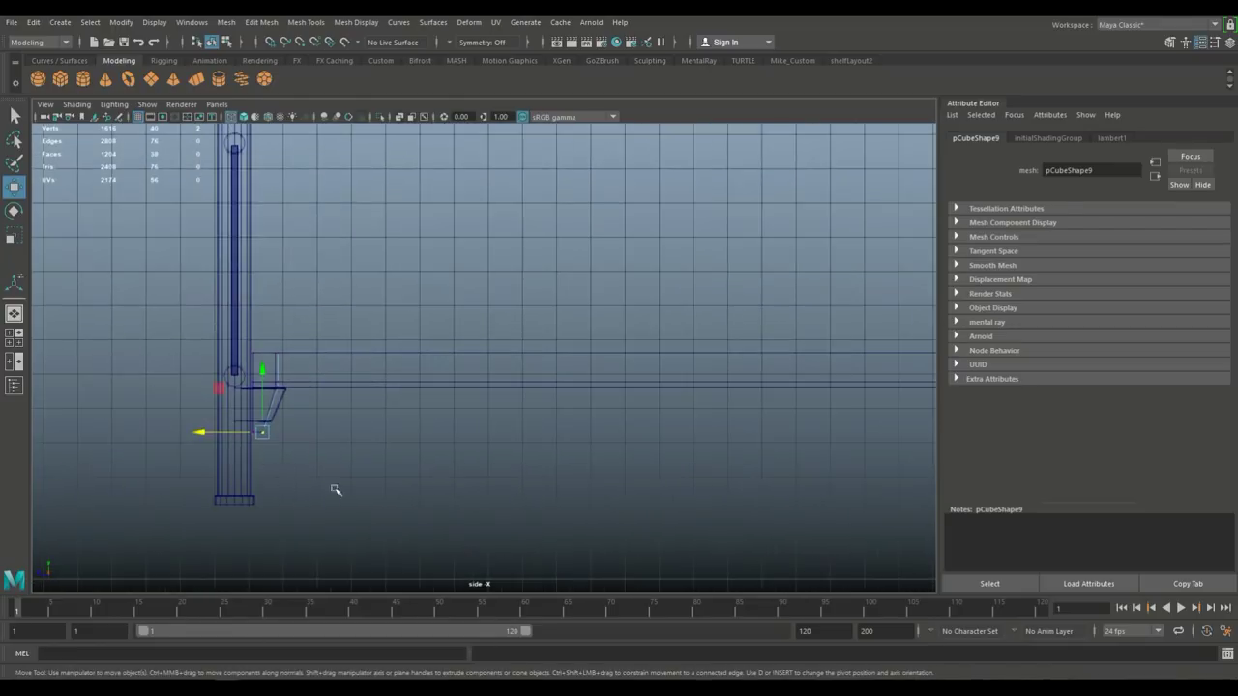
left_click(19, 344)
key("space")
scroll(622, 338, "down", 3)
left_click(669, 215)
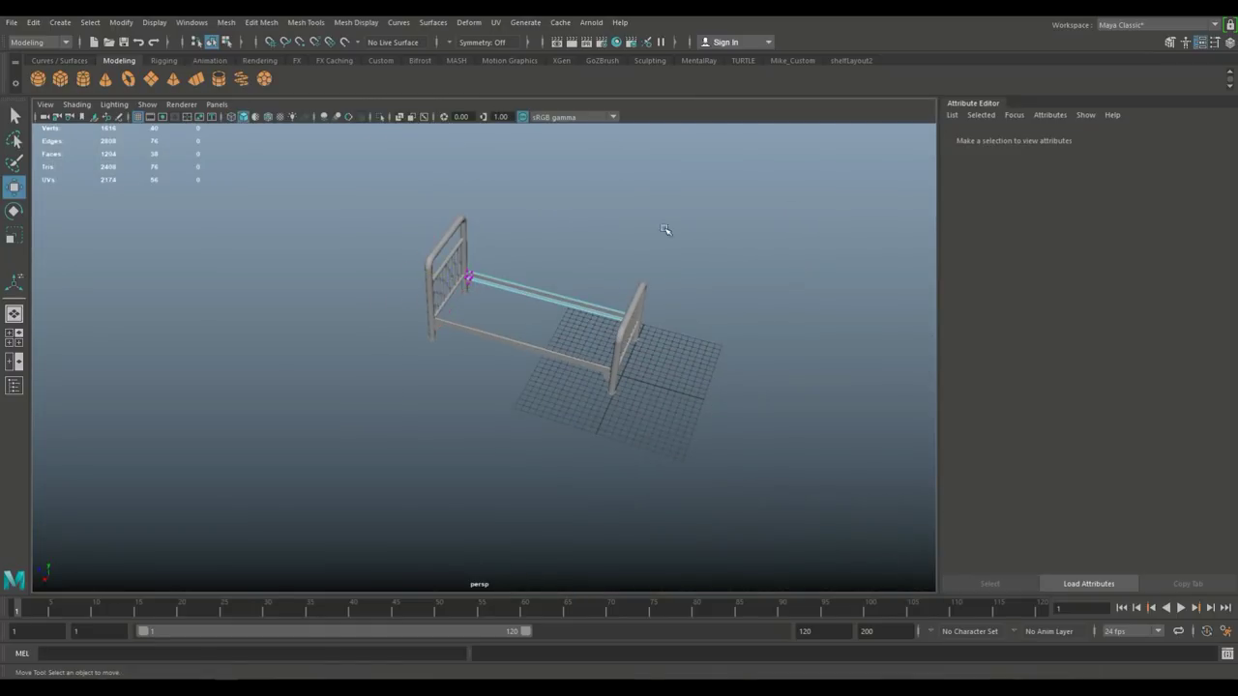
Create a polygon cube and move it along Z to between the two side beams.
scroll(689, 332, "up", 3)
left_click_drag(688, 332, 564, 429, "alt")
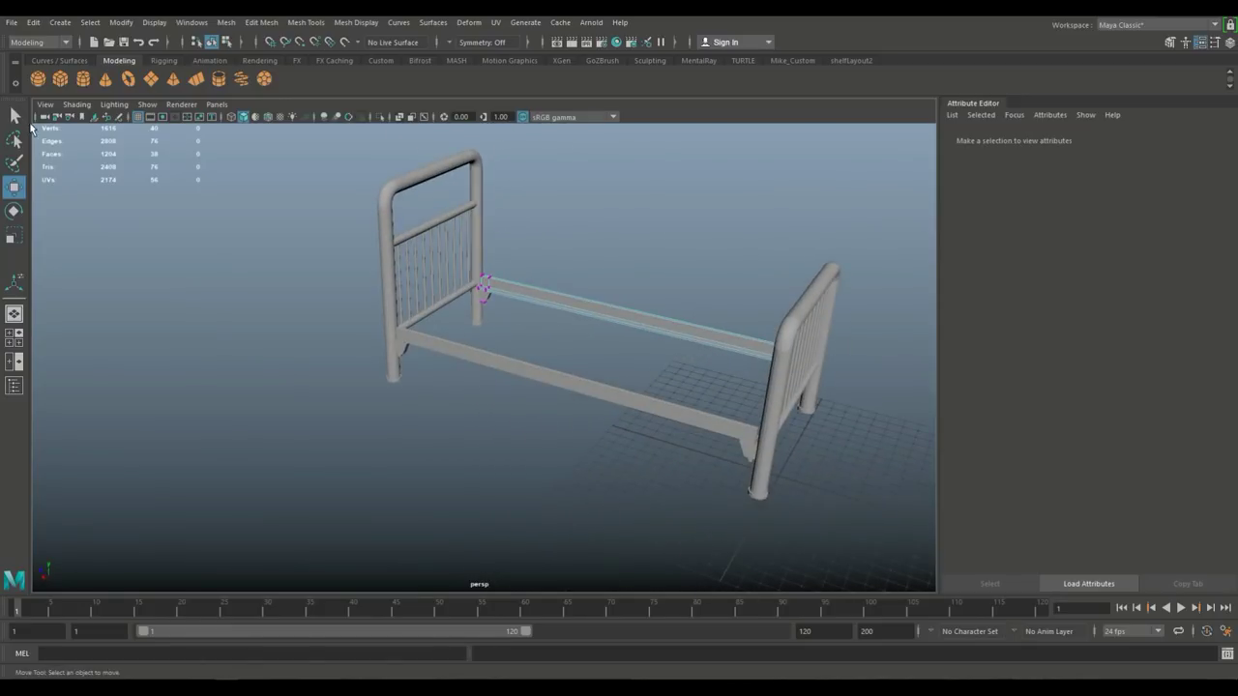
left_click(60, 79)
scroll(442, 436, "down", 3)
left_click_drag(442, 436, 443, 491, "alt")
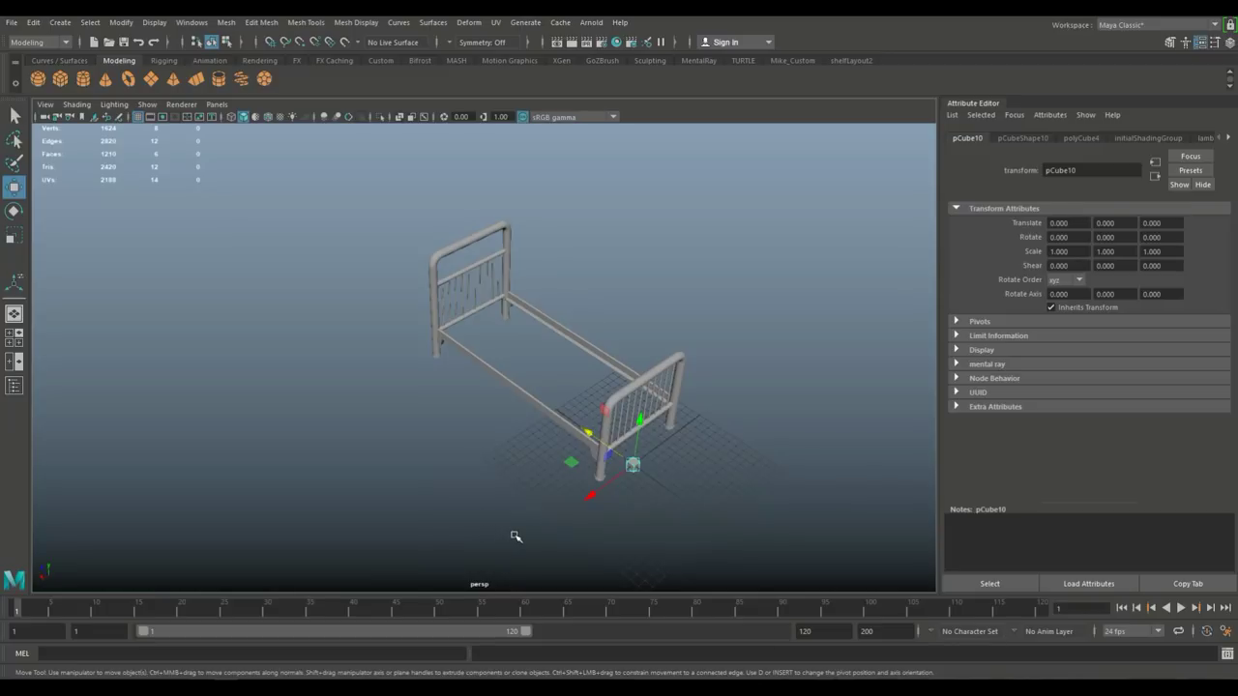
left_click_drag(590, 432, 505, 373)
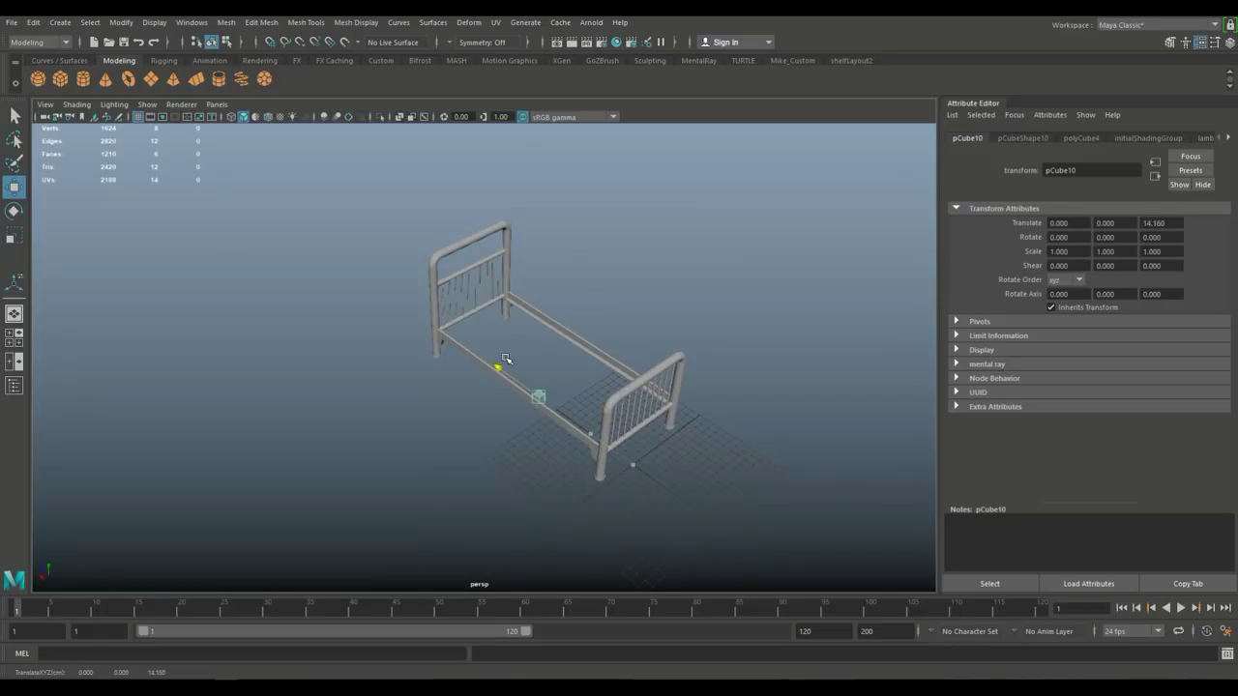
Scale the cube into a flat slat of 6.305 × 0.447 × 1.236 and raise it to 5.674 on Y.
key("r")
left_click_drag(486, 418, 492, 467)
left_click_drag(531, 345, 559, 404)
left_click_drag(491, 363, 531, 320)
key("w")
In the top view, move the slat's end vertices out to -5.574 and 5.574 on X so they reach both side beams.
left_click(16, 339)
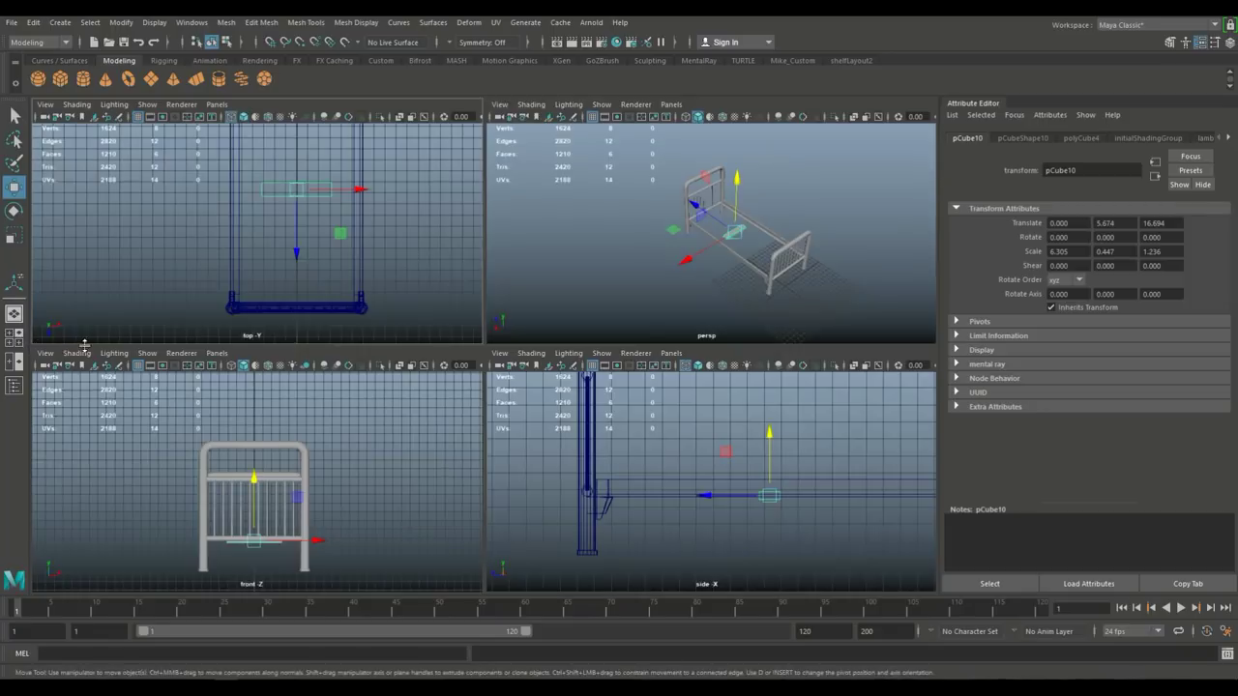
key("space")
scroll(629, 387, "up", 3)
middle_click_drag(616, 351, 639, 443, "alt")
right_click_drag(513, 348, 475, 325)
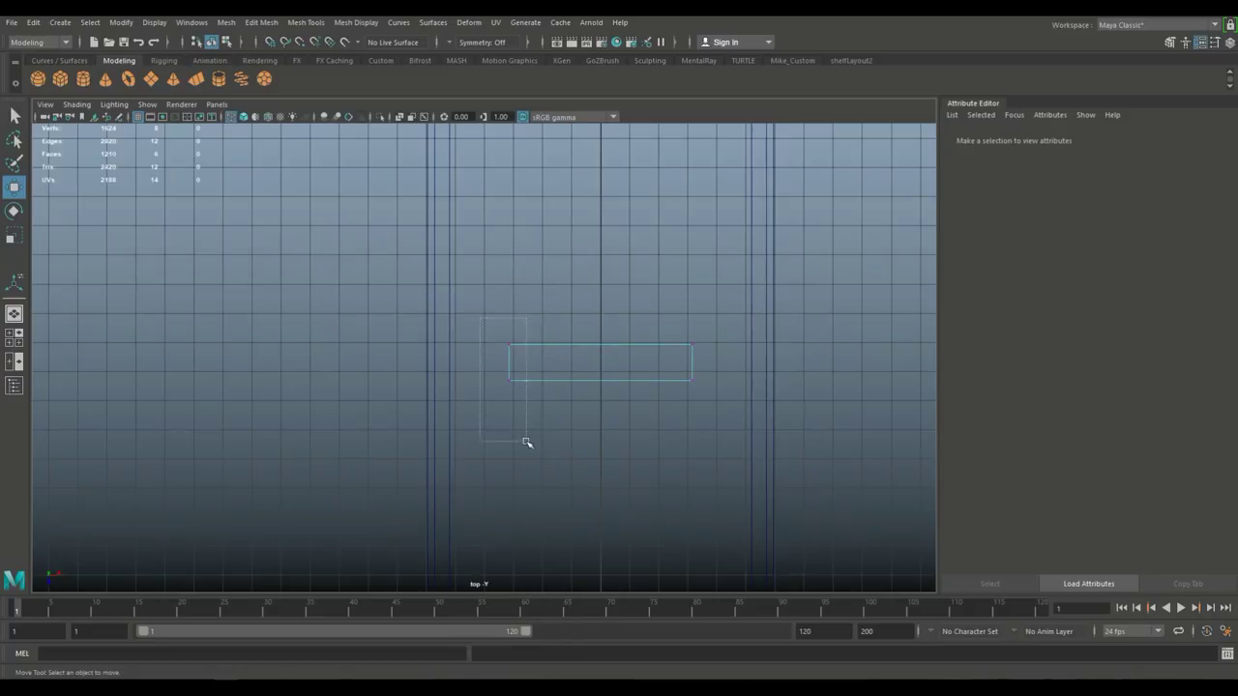
left_click_drag(526, 442, 529, 442)
left_click_drag(575, 368, 503, 381)
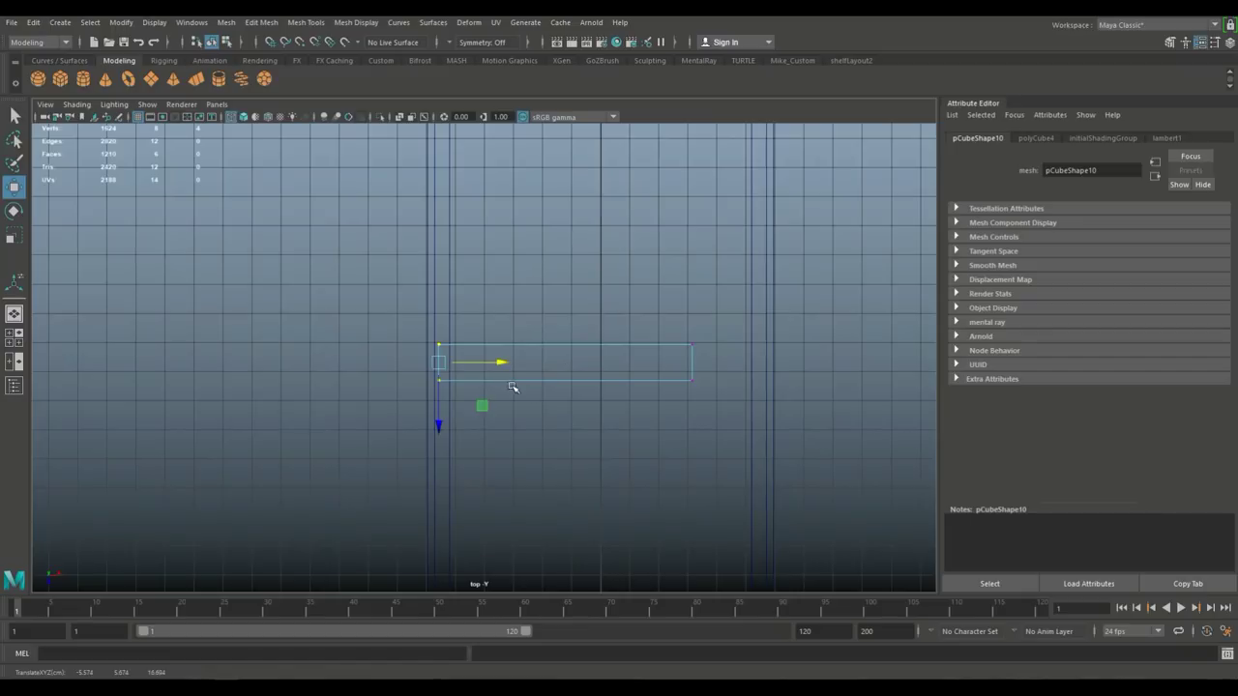
left_click_drag(690, 333, 713, 503)
left_click_drag(755, 362, 828, 377)
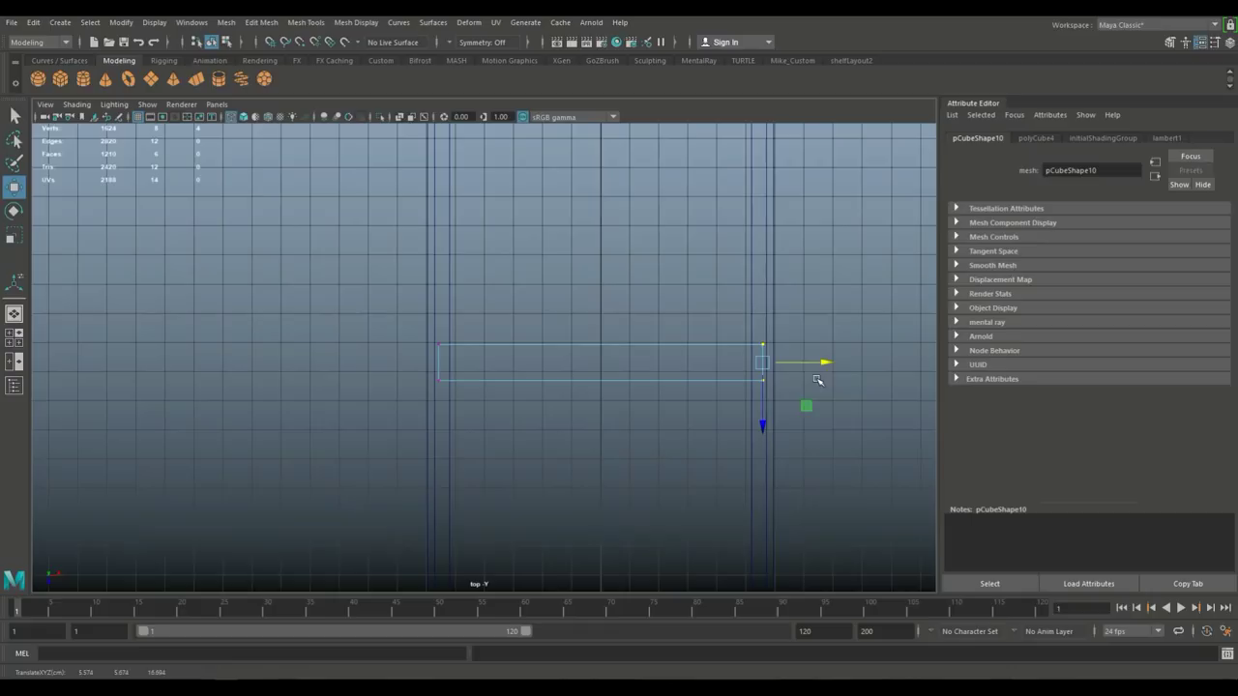
Move the whole slat along Z to 1.450, next to the short railing, and return to the perspective view.
scroll(793, 395, "down", 2)
middle_click_drag(665, 454, 666, 518, "alt")
right_click_drag(559, 414, 618, 286)
scroll(580, 458, "down", 2)
left_click_drag(559, 481, 580, 251)
middle_click_drag(580, 251, 567, 443, "alt")
left_click_drag(544, 431, 545, 394)
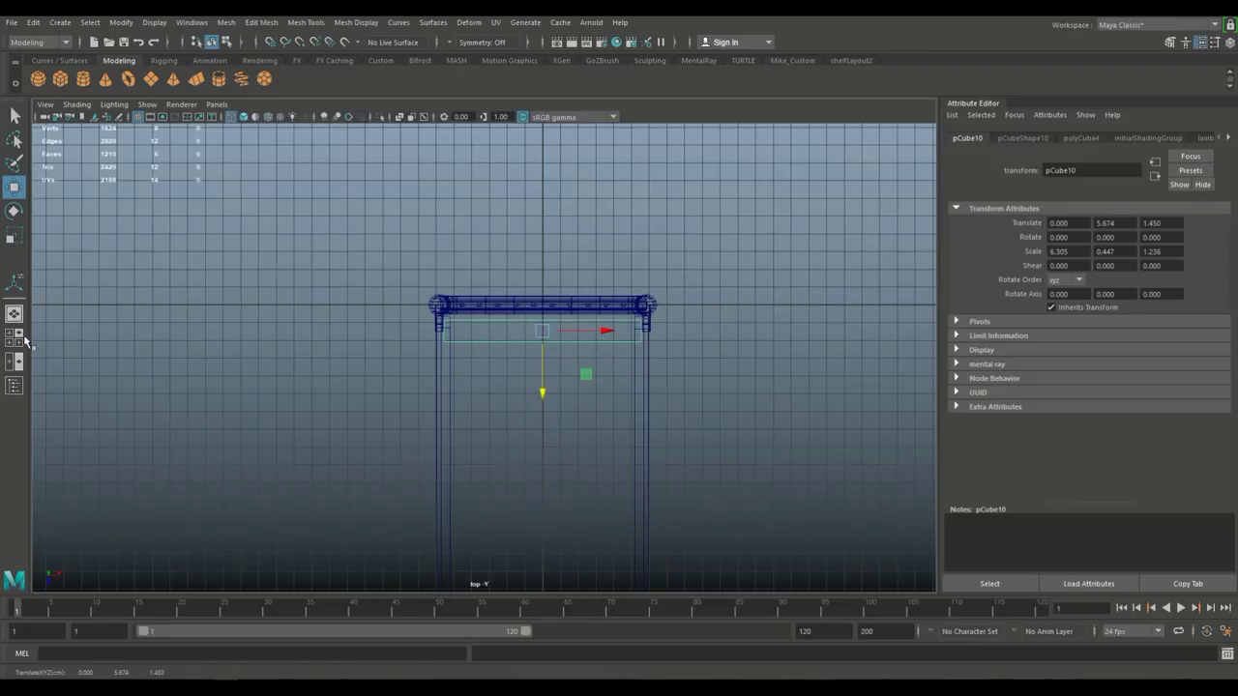
key("space")
key("space")
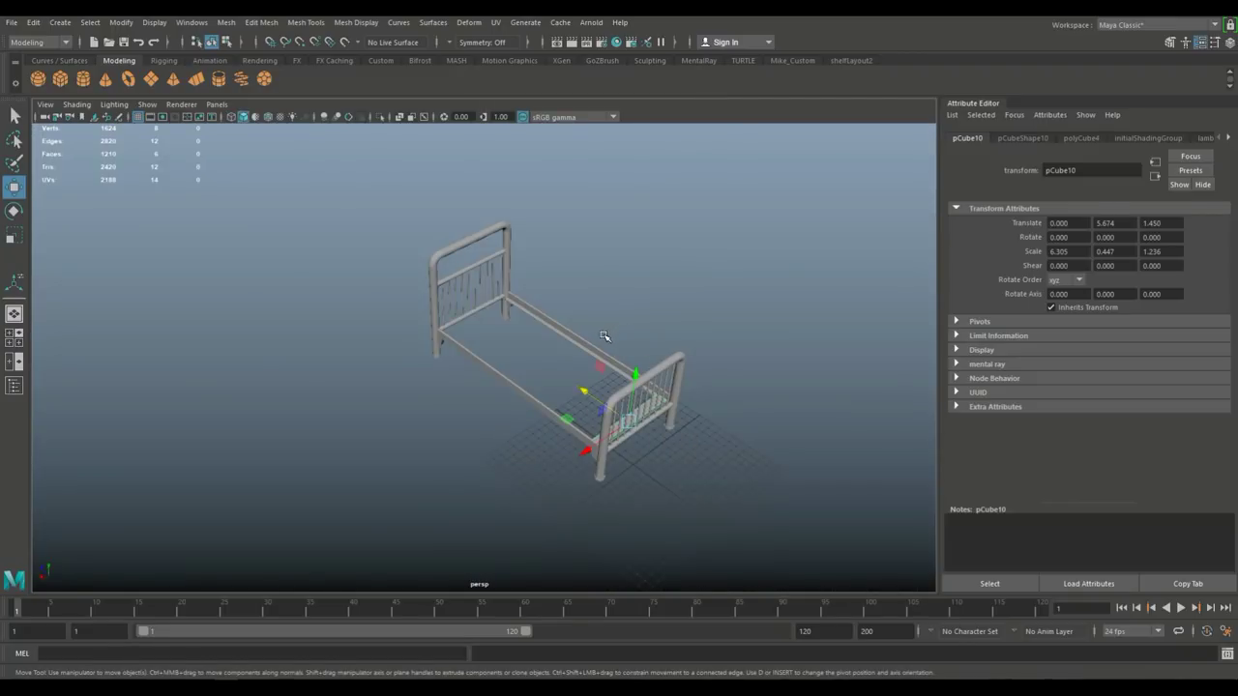
Thin the slat to a Y scale of 0.235 and raise it to 5.904 on Y so it rests on the side beams' ledges.
key("f")
scroll(564, 365, "down", 3)
left_click_drag(533, 390, 759, 363, "alt")
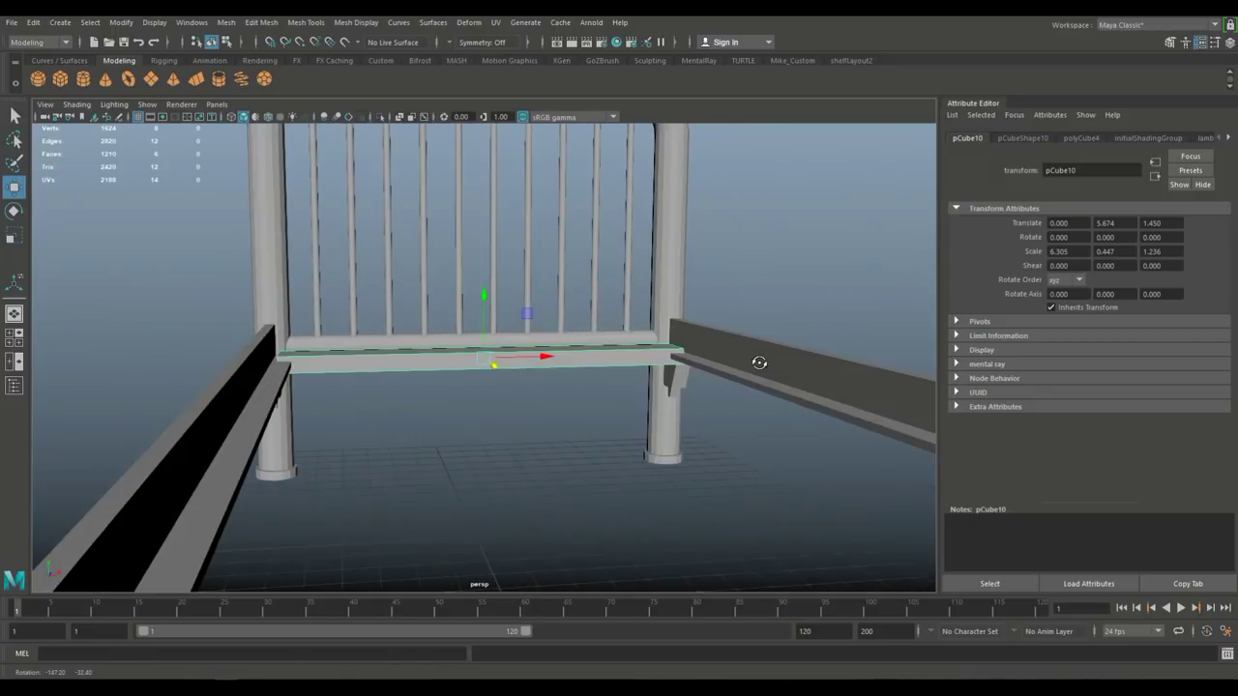
left_click_drag(483, 297, 488, 283)
mouse_move(552, 393)
left_mouse_down("alt")
mouse_move(572, 409)
mouse_move(542, 408)
left_mouse_up("alt")
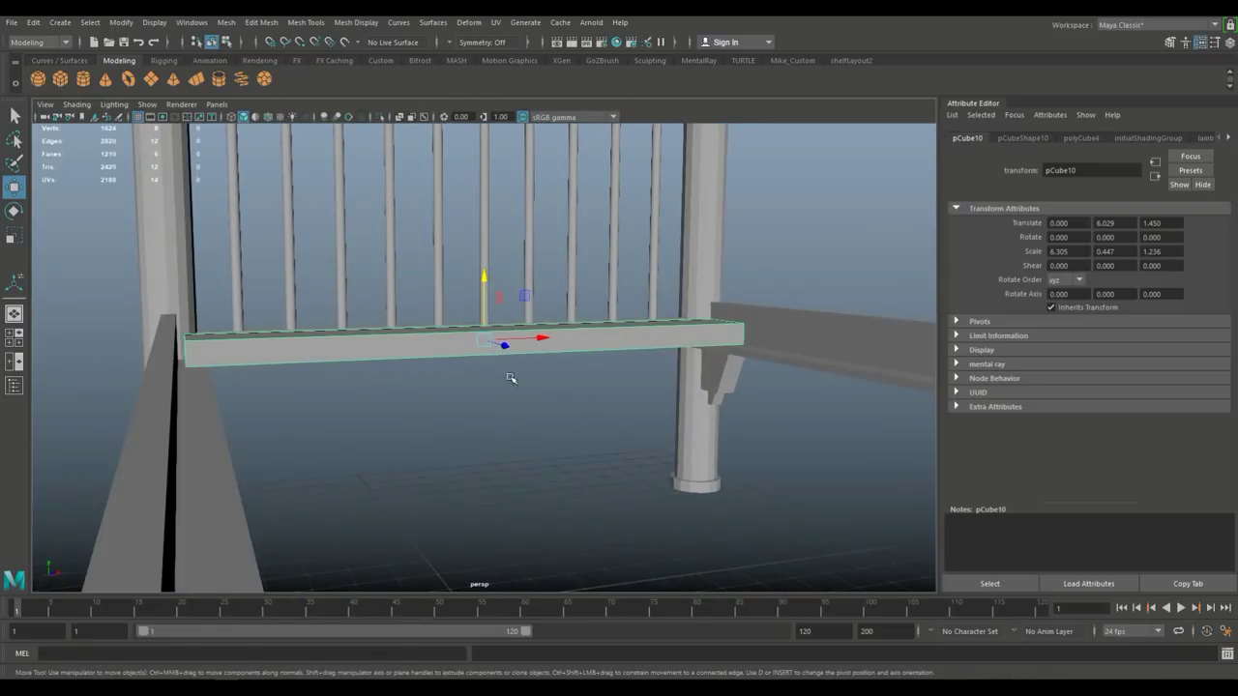
key("r")
left_click_drag(487, 285, 487, 312)
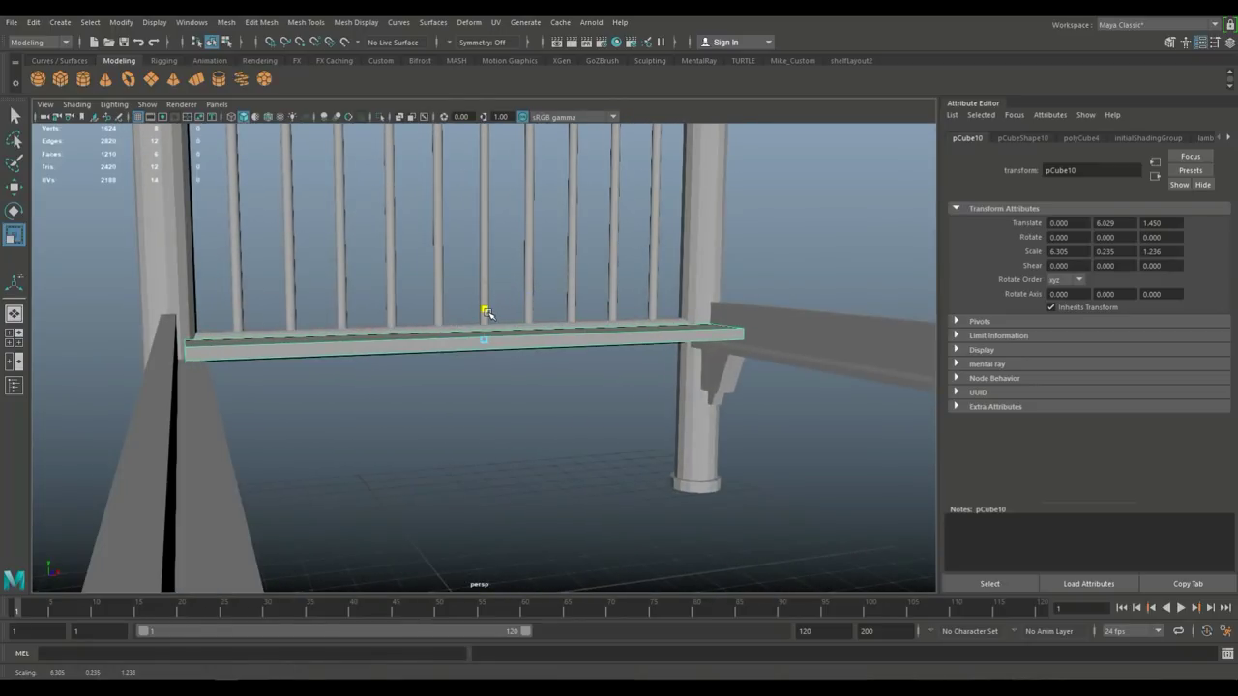
key("w")
left_click_drag(486, 279, 487, 283)
scroll(519, 413, "down", 5)
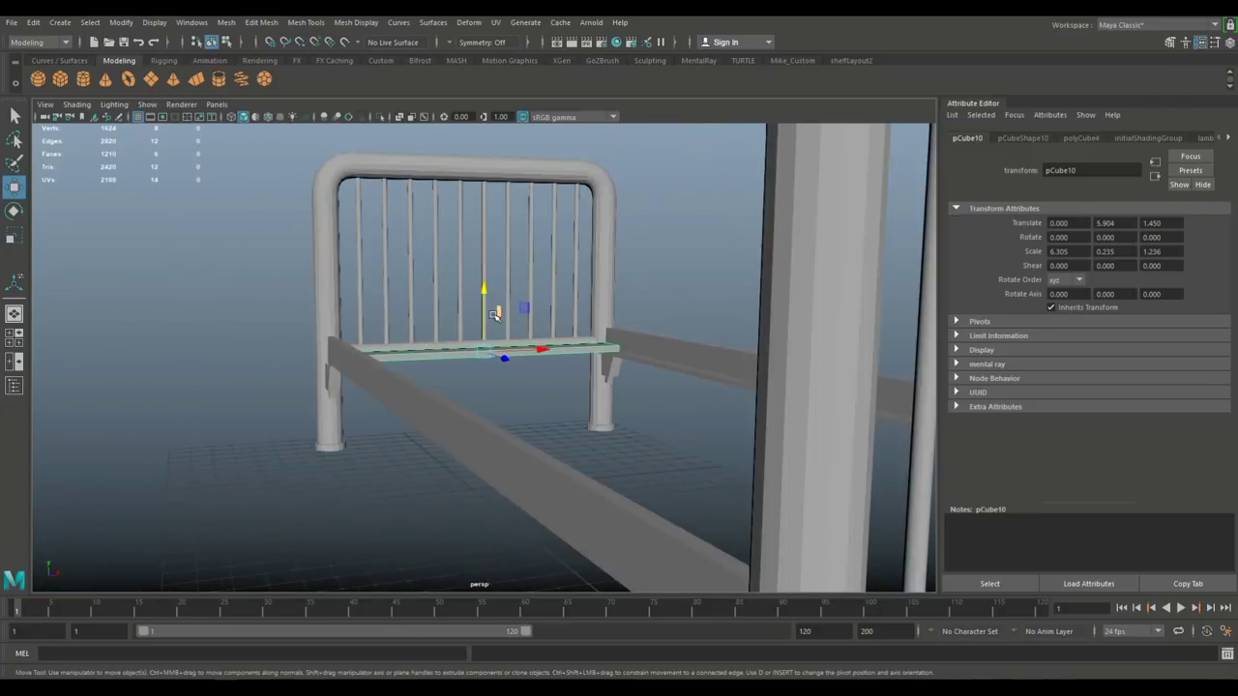
Duplicate the slat and move the copy along Z to 4.578, leaving a gap beside the first slat.
left_click_drag(521, 429, 531, 457, "alt")
scroll(661, 476, "up", 6)
key("ctrl+d")
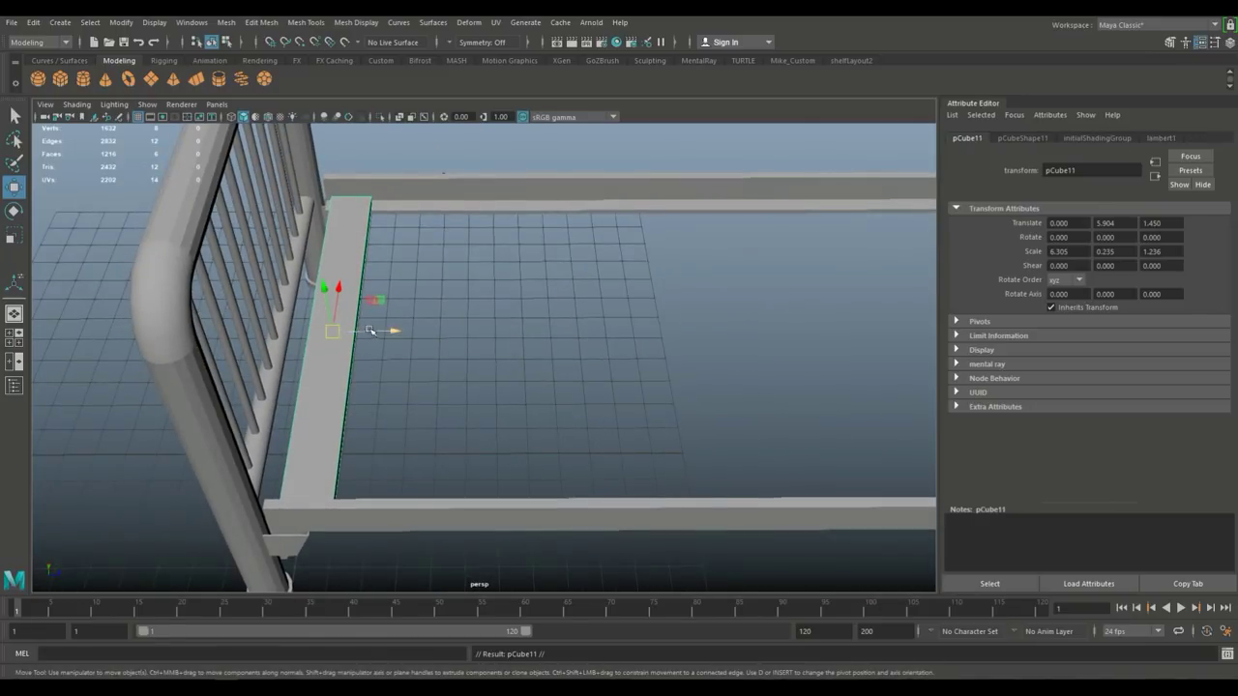
left_click_drag(395, 333, 510, 345)
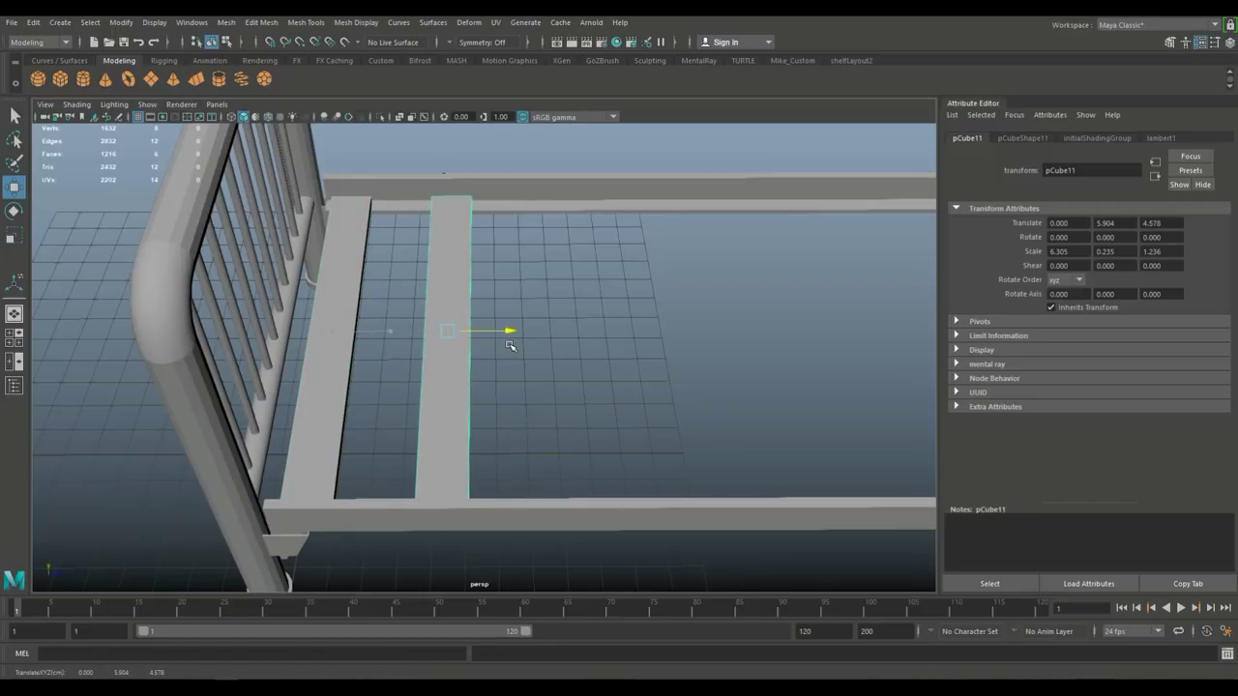
Repeat the duplicate with its transform seven times to fill the frame with evenly spaced slats up to the tall railing.
right_click_drag(510, 345, 122, 387, "alt")
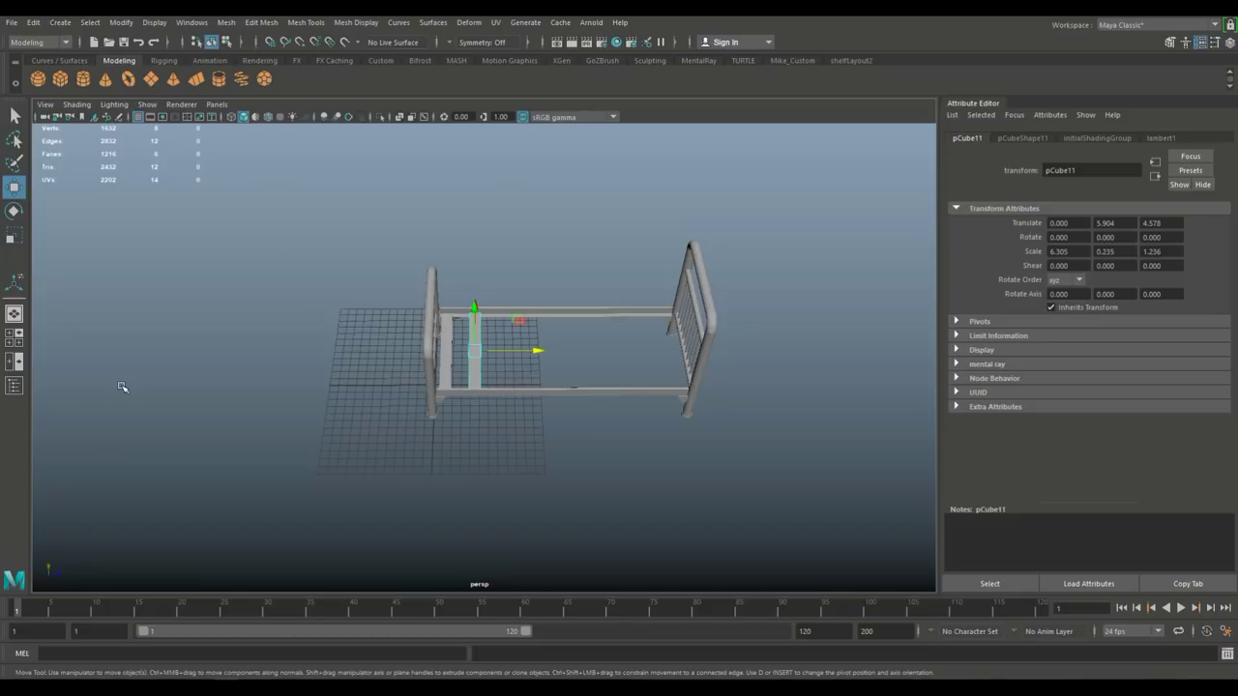
key("shift+d")
key("shift+d")
key("shift+d")
key("shift+d")
key("shift+d")
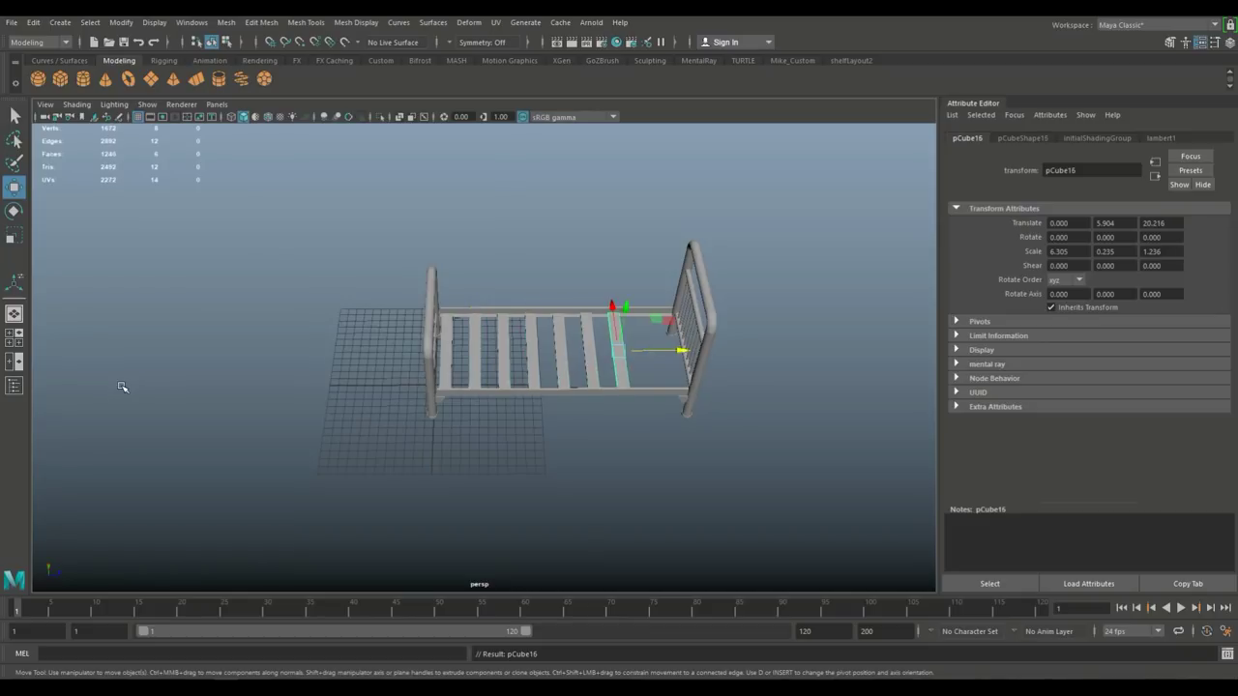
key("shift+d")
key("shift+d")
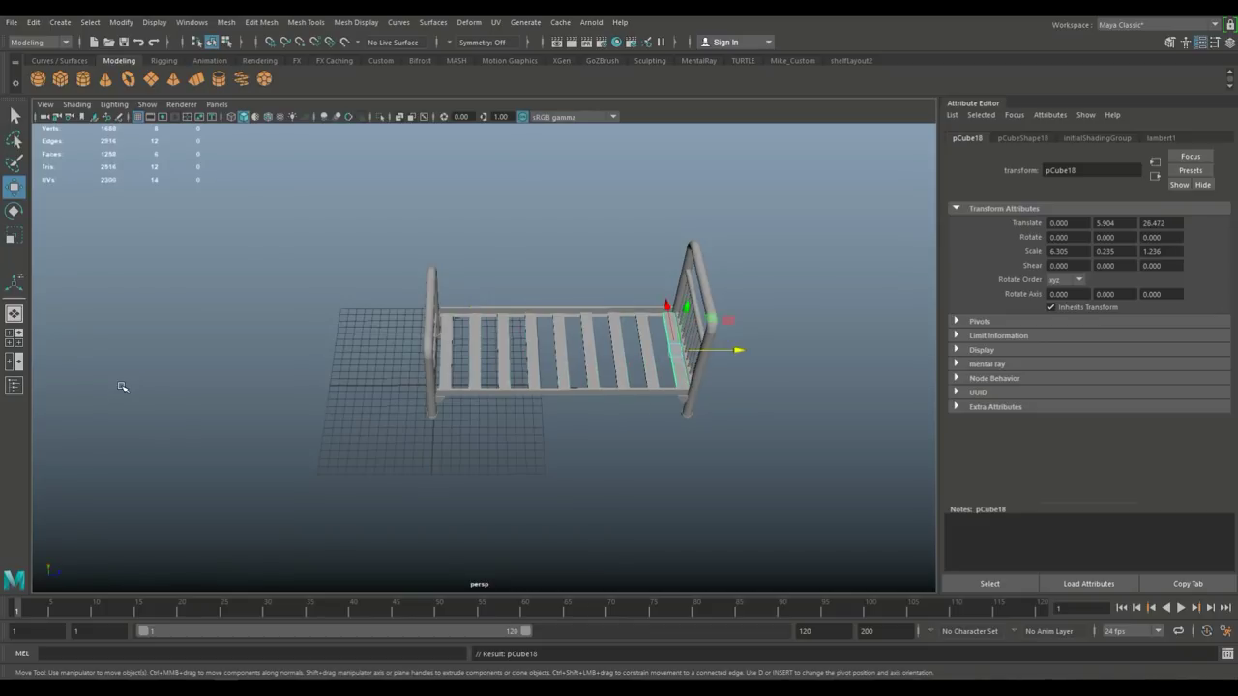
Shift the last slat slightly along Z, away from the tall railing.
scroll(571, 420, "up", 4)
middle_click_drag(627, 431, 276, 410, "alt")
scroll(558, 456, "up", 5)
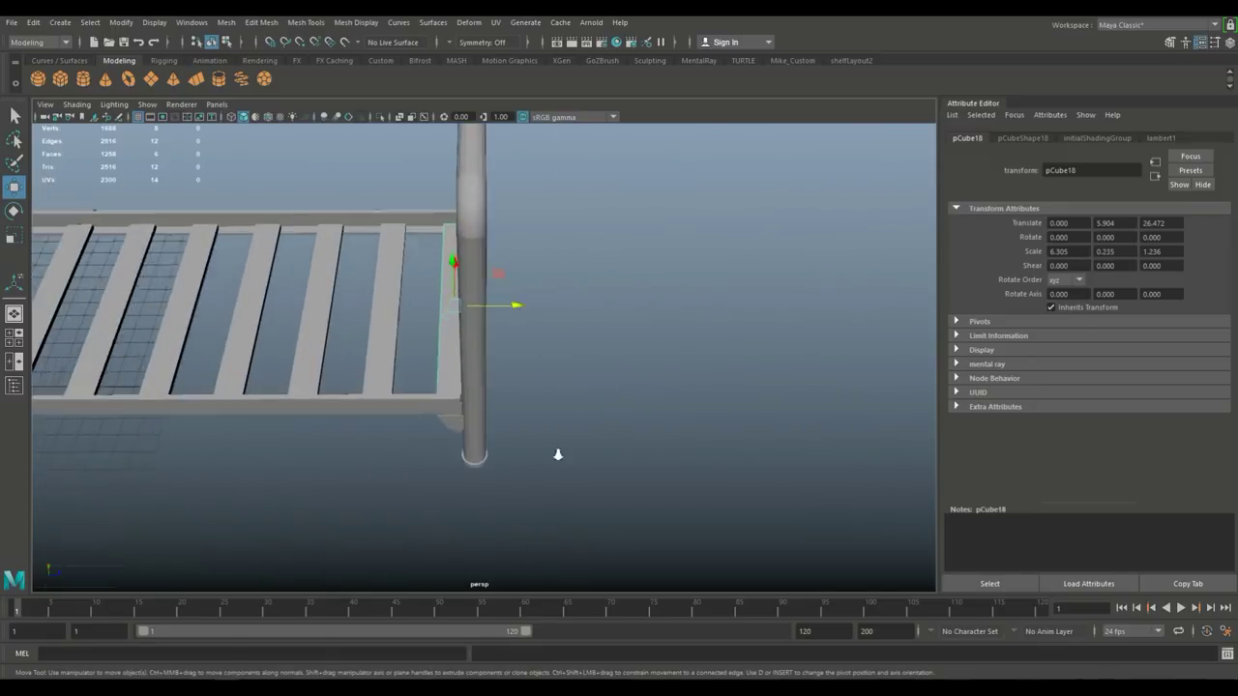
left_click_drag(593, 441, 773, 409, "alt")
left_click(759, 413)
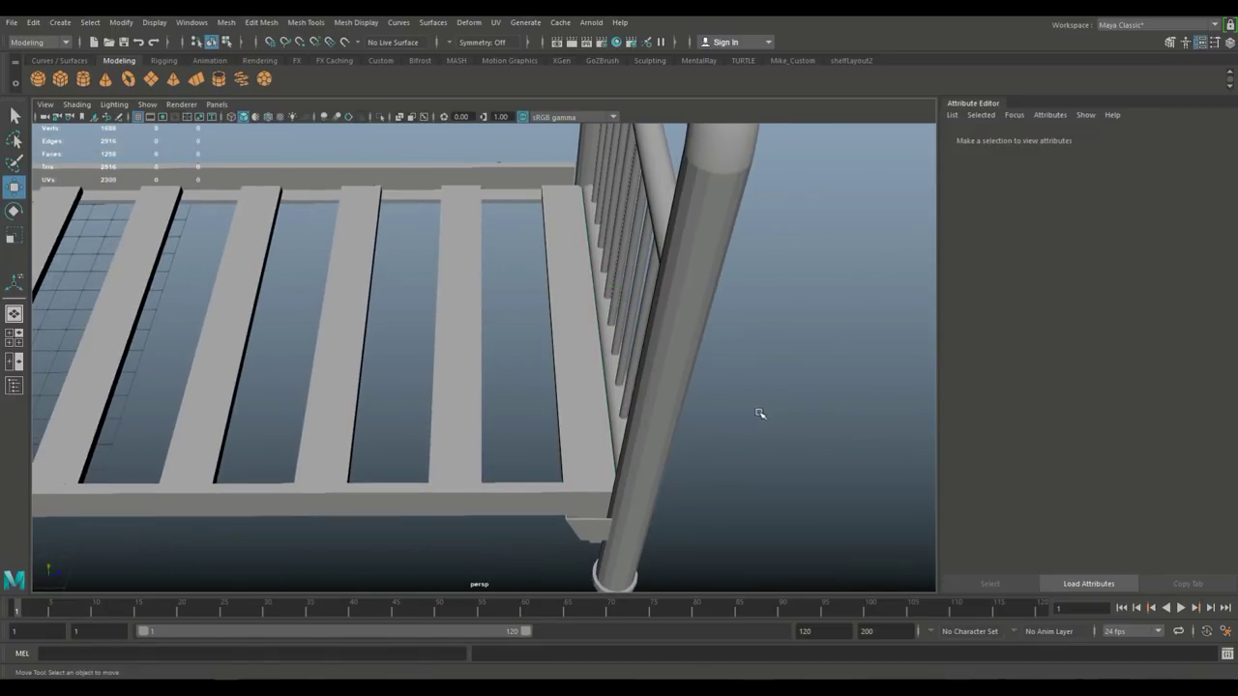
left_click(566, 329)
left_click_drag(632, 316, 624, 318)
Examine the whole bed frame from several sides, checking the slat spacing and both railings.
right_click_drag(552, 370, 253, 417, "alt")
middle_click_drag(254, 417, 545, 405, "alt")
left_click(562, 464)
left_click(561, 465)
left_click_drag(561, 464, 439, 417, "alt")
scroll(751, 470, "down", 3)
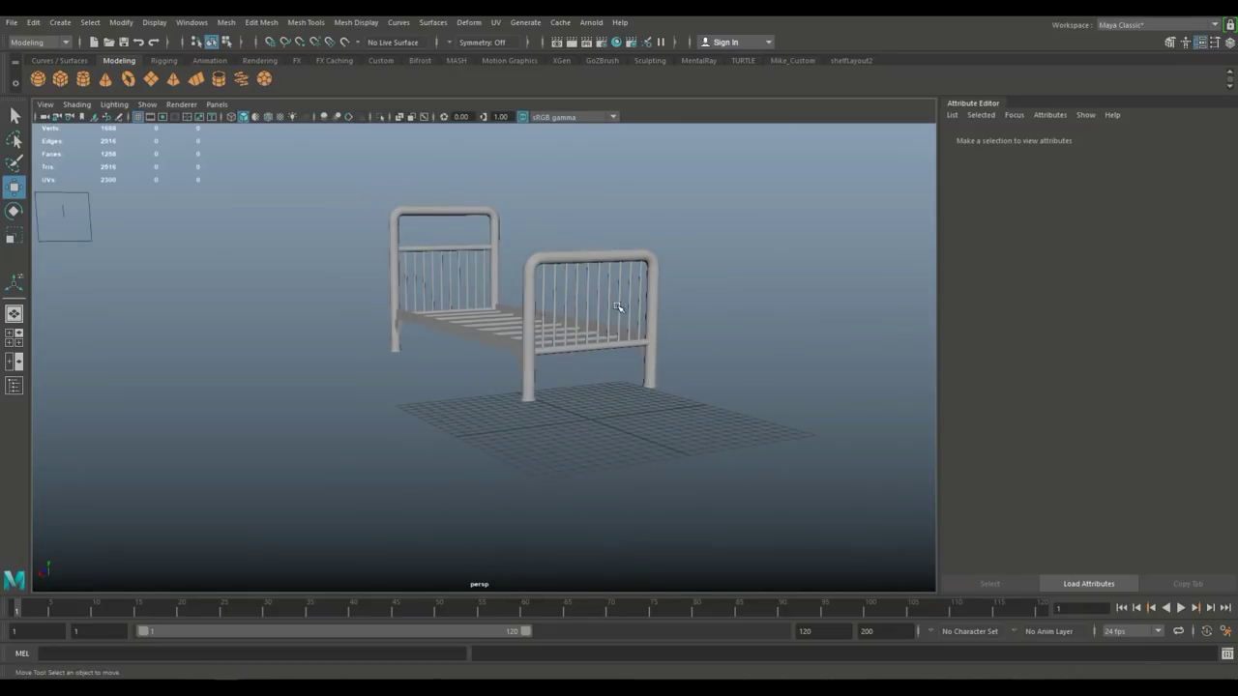
right_click_drag(443, 370, 354, 384, "alt")
left_click_drag(354, 384, 414, 493, "alt")
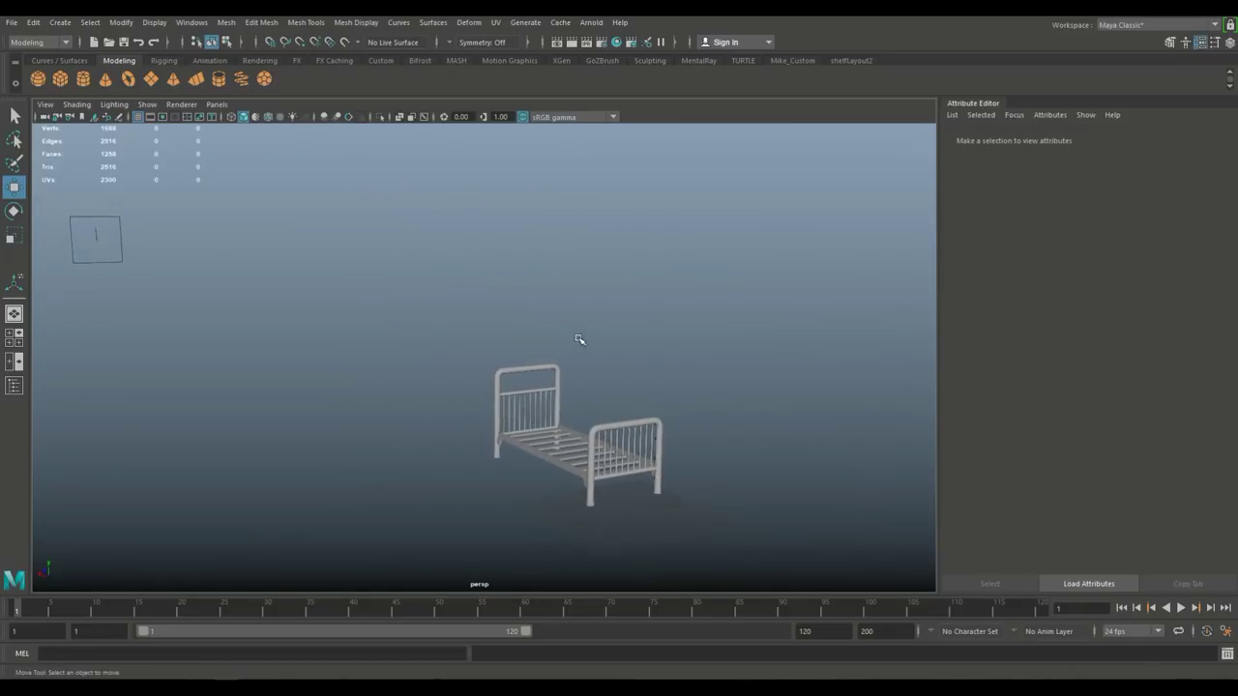
left_click_drag(582, 365, 337, 339, "alt")
right_click_drag(337, 339, 360, 400, "alt")
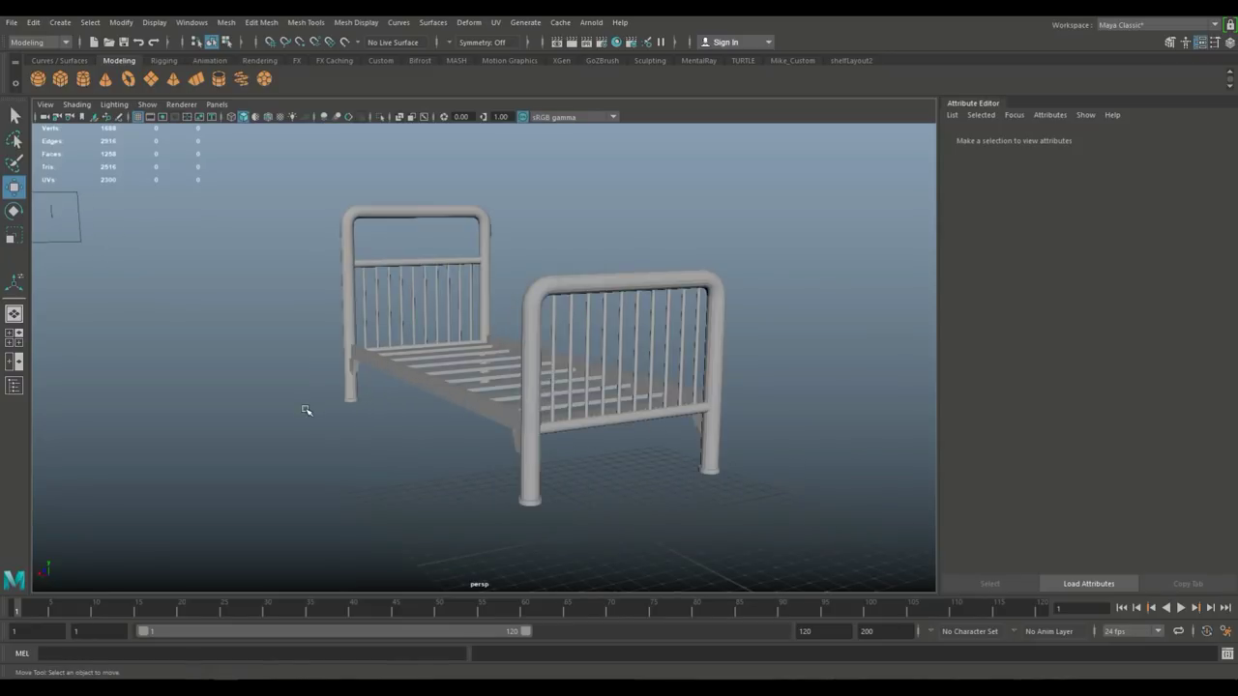
scroll(306, 410, "down", 3)
left_click_drag(306, 410, 393, 442, "alt")
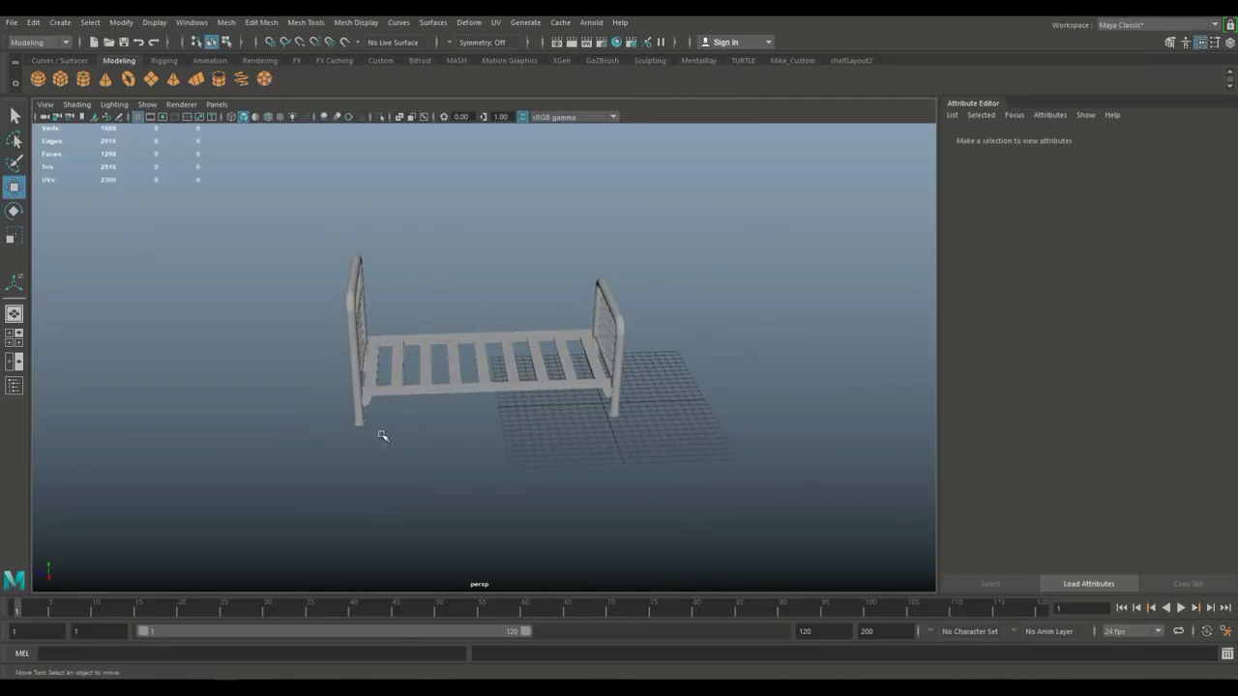
Select all parts of the bed frame, combine them into a single mesh, and deselect it.
left_click_drag(307, 232, 663, 586)
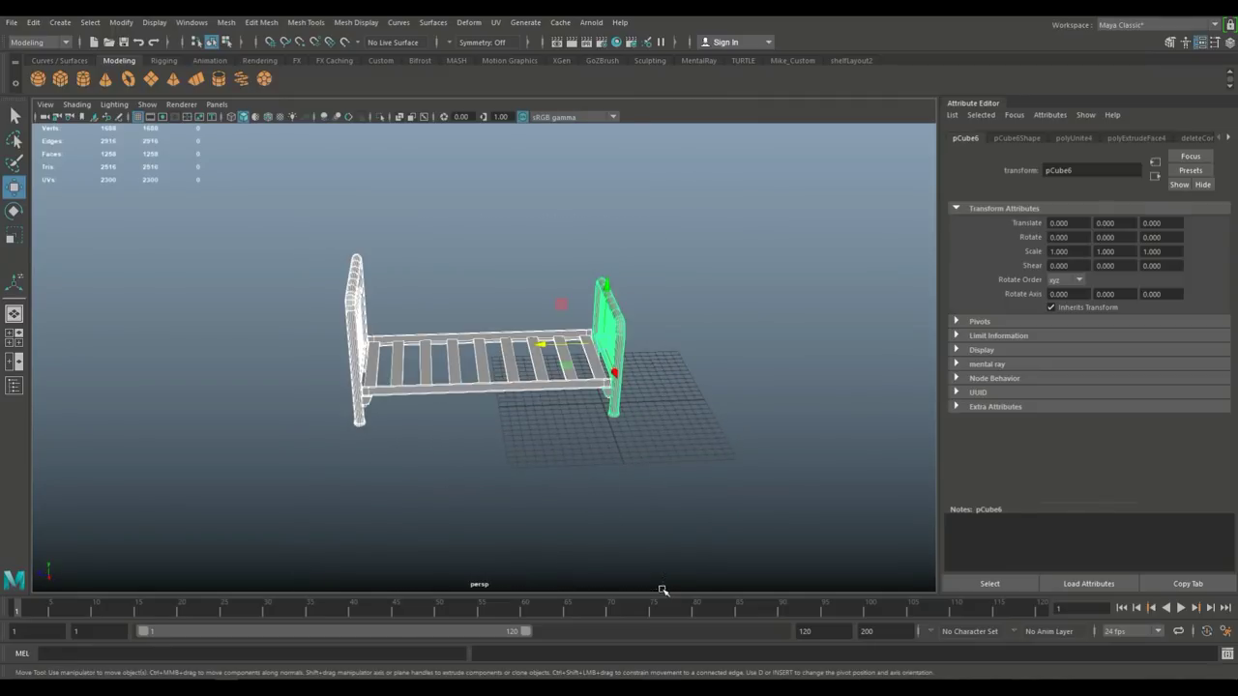
left_click(228, 24)
left_click(259, 68)
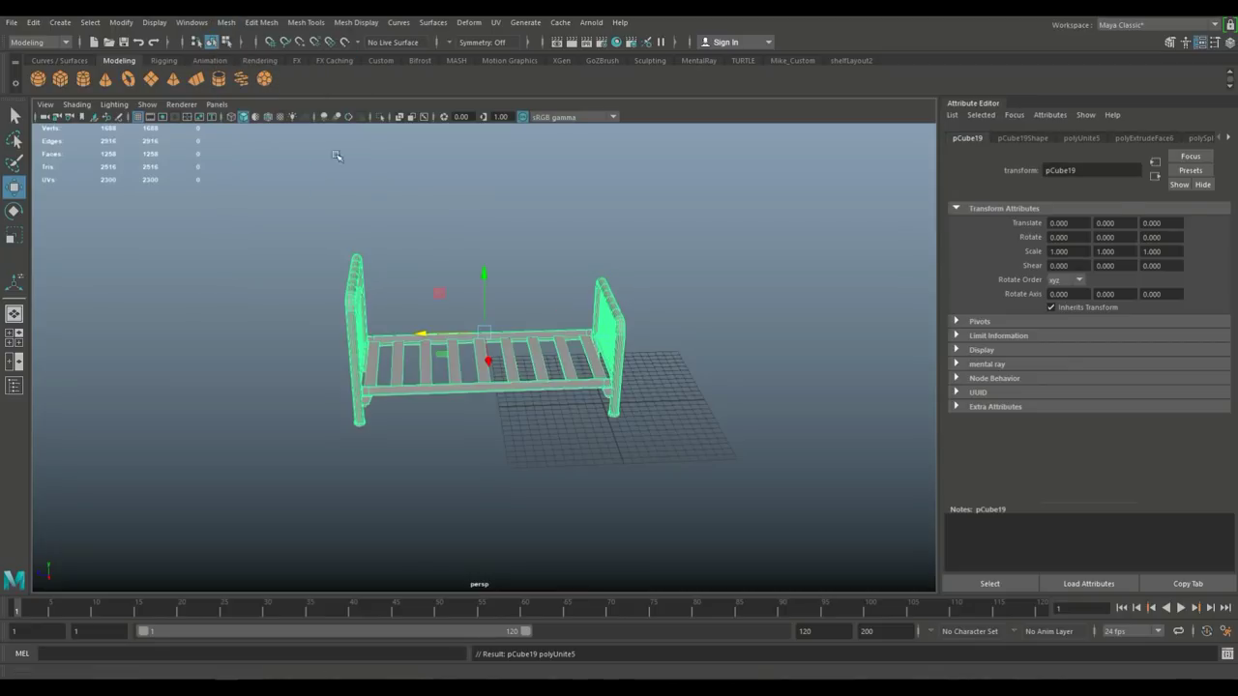
left_click(781, 418)
left_click_drag(782, 418, 639, 475, "alt")
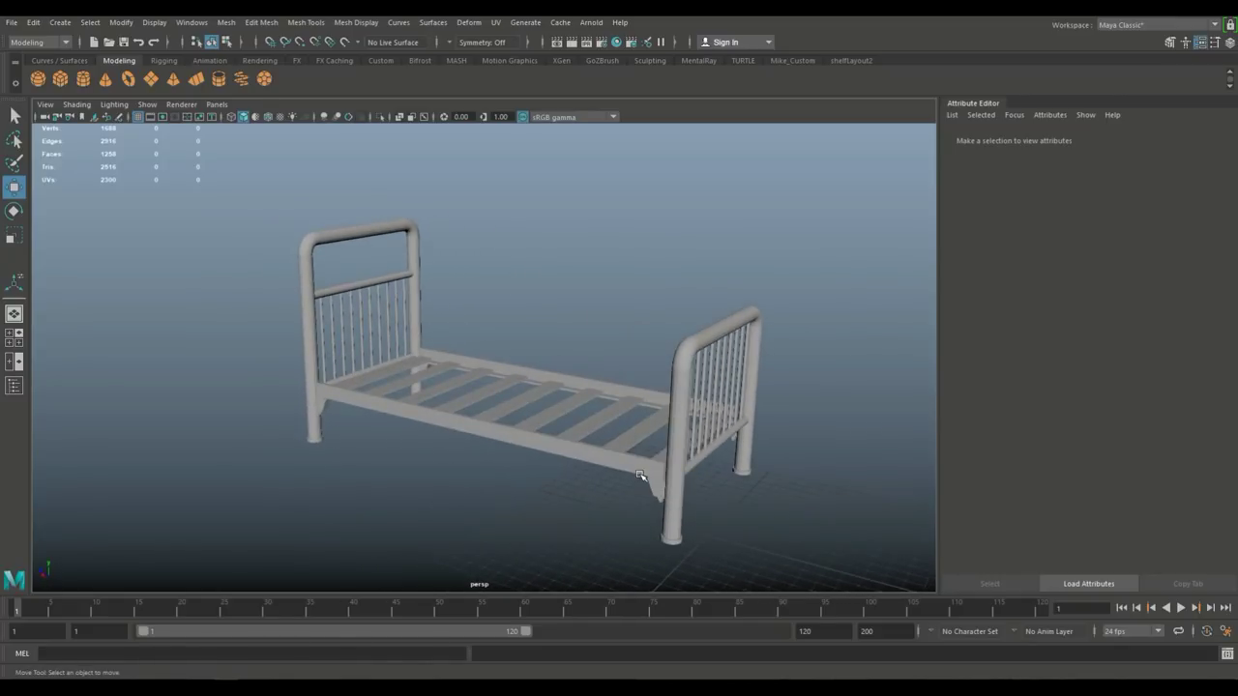